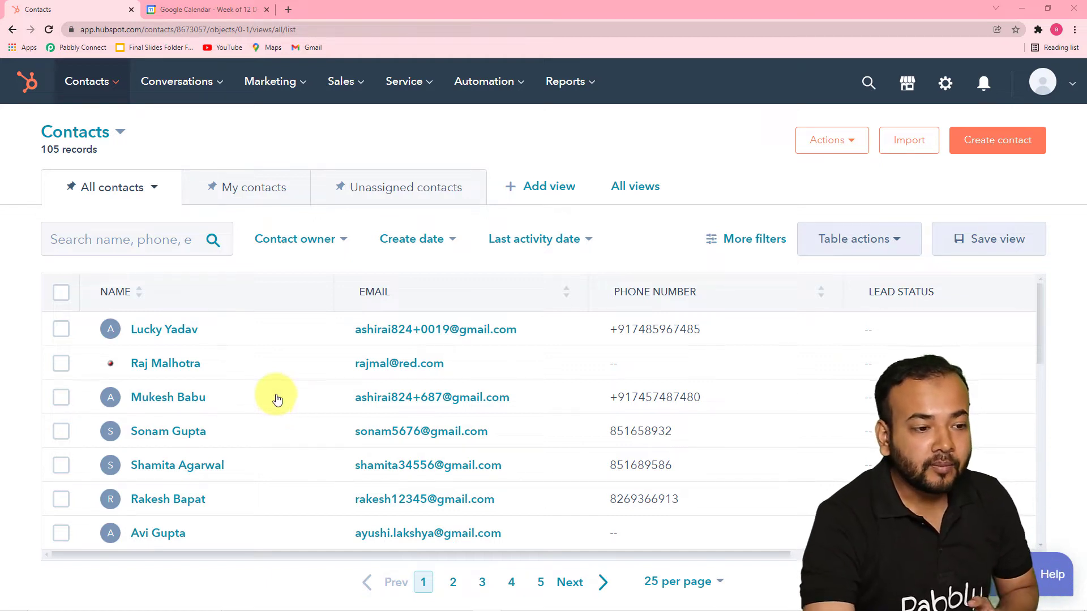
Create a HubSpot contact with the person's name, email and phone number, job title Car Maufacturer and lifecycle stage Opportunity.
left_click(189, 11)
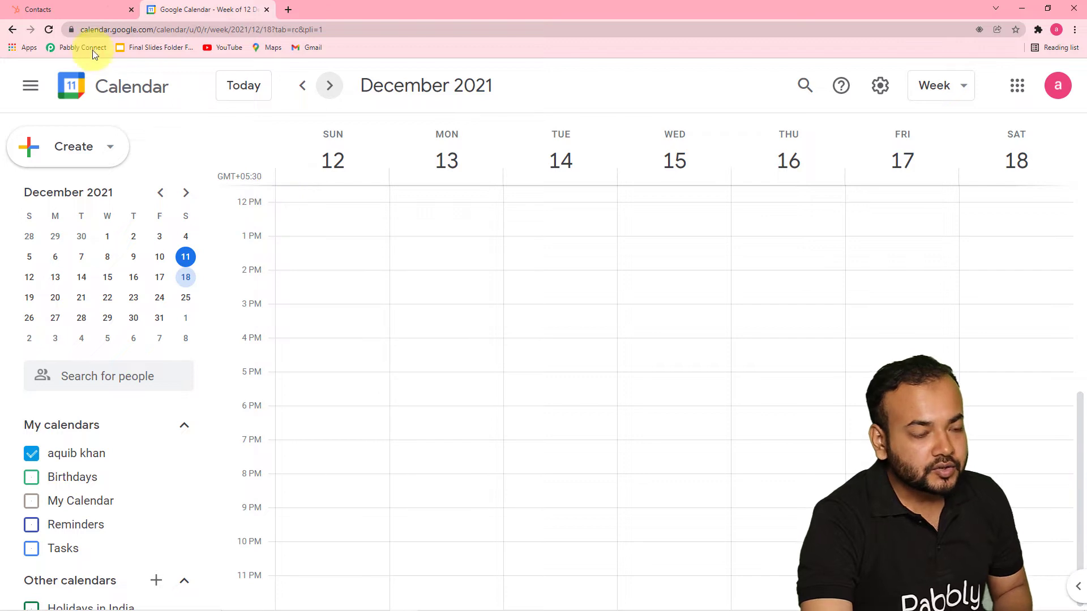
left_click(91, 16)
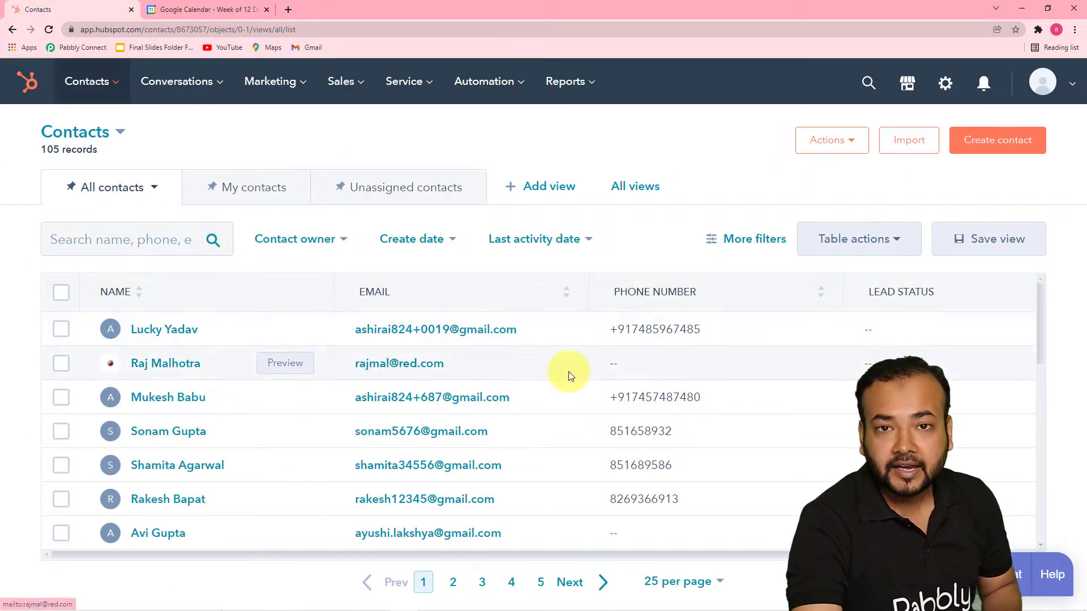
left_click(975, 148)
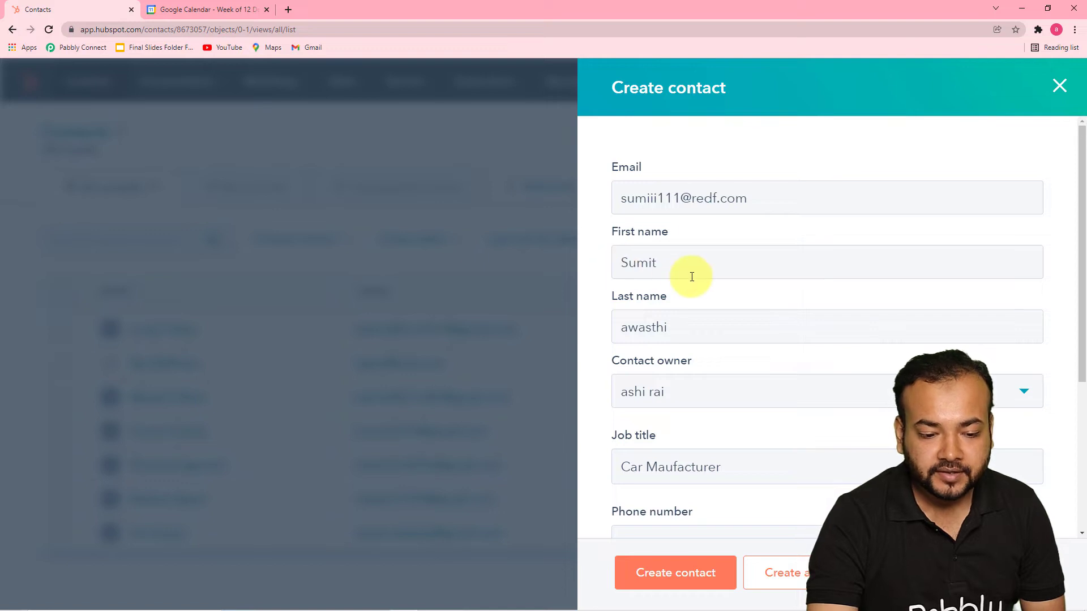
scroll(725, 328, "down", 3)
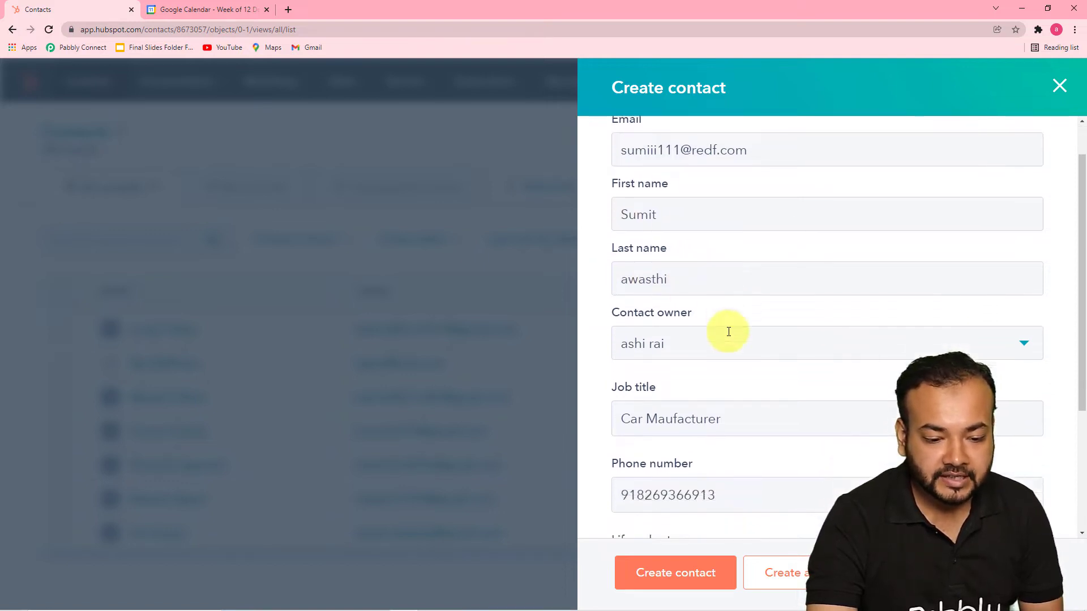
scroll(728, 331, "down", 1)
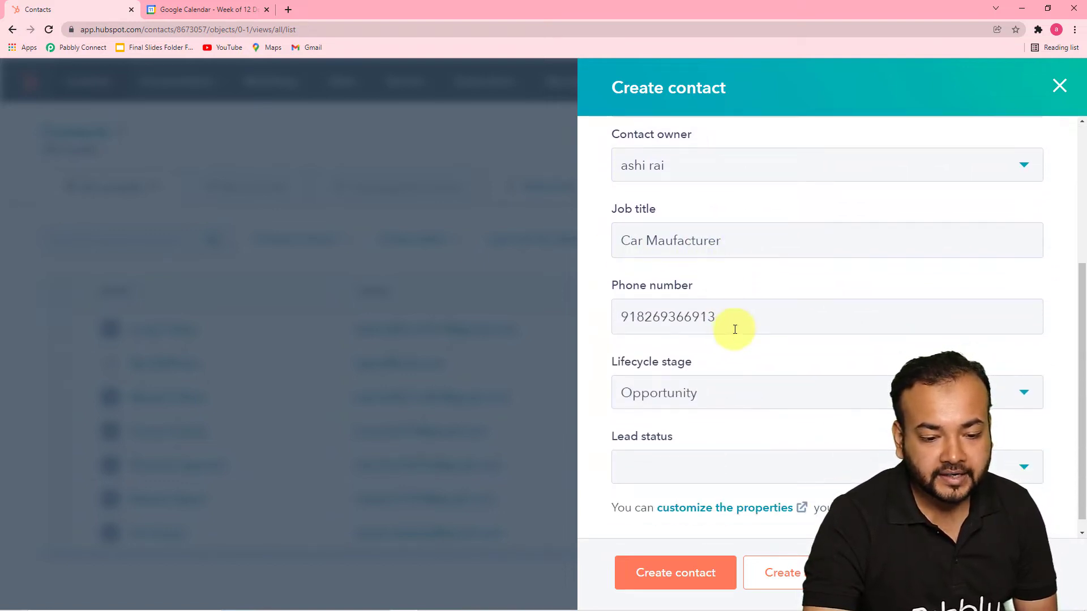
scroll(788, 328, "down", 1)
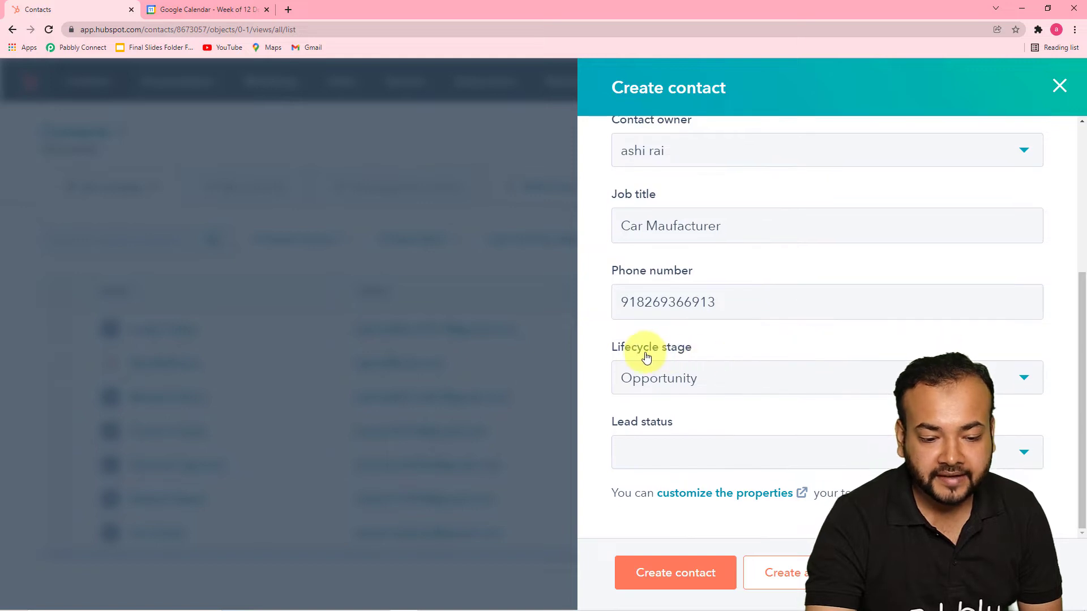
left_click(687, 395)
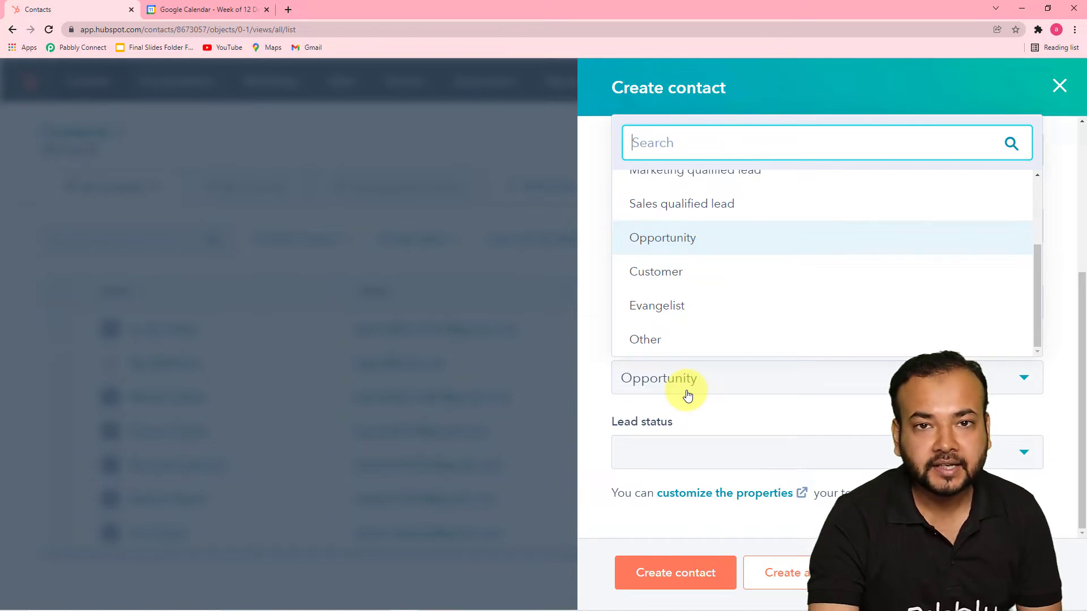
left_click(688, 395)
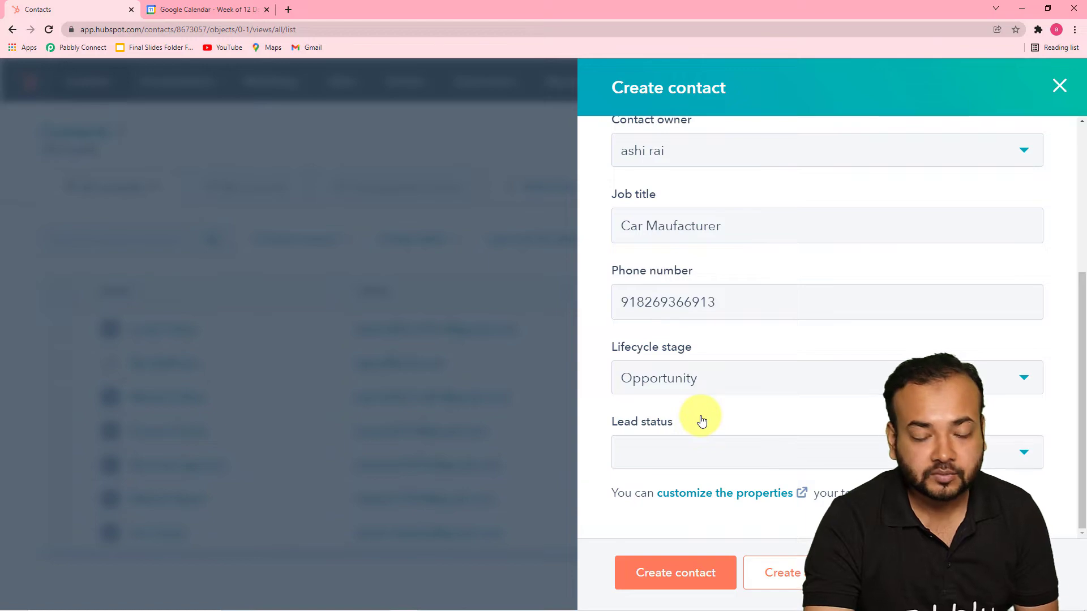
left_click(662, 583)
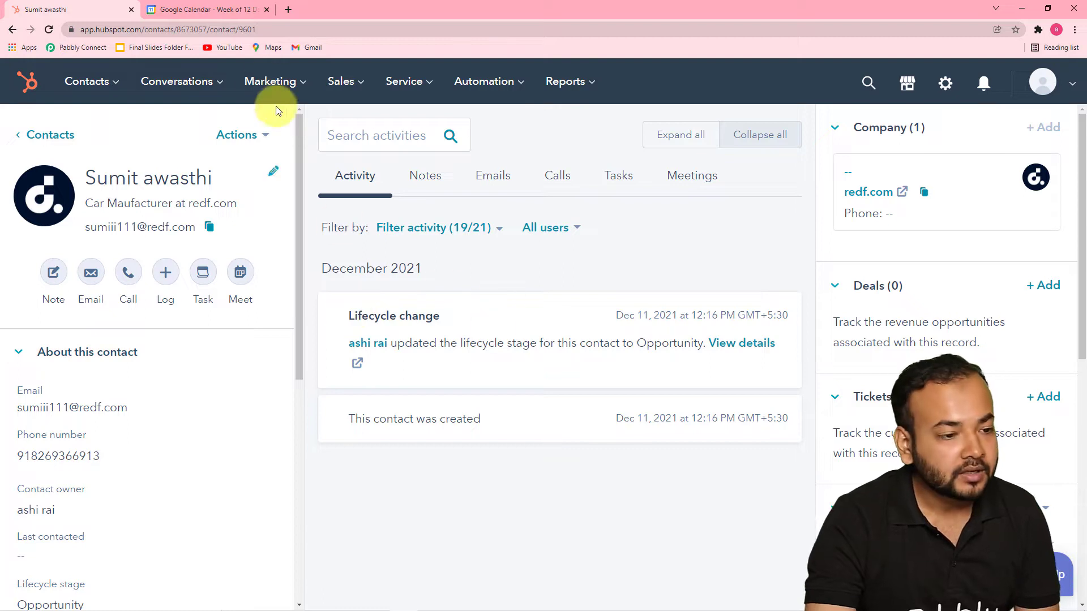
Switch to Google Calendar and check the Customer Follow-up meet event's details and guest against the new contact's email.
left_click(229, 10)
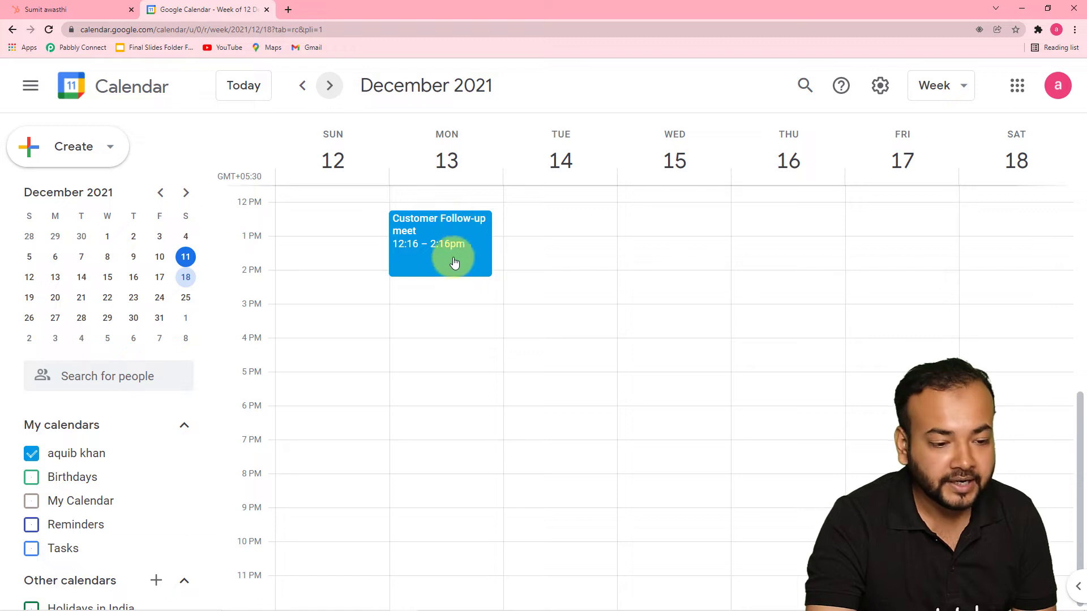
left_click(444, 230)
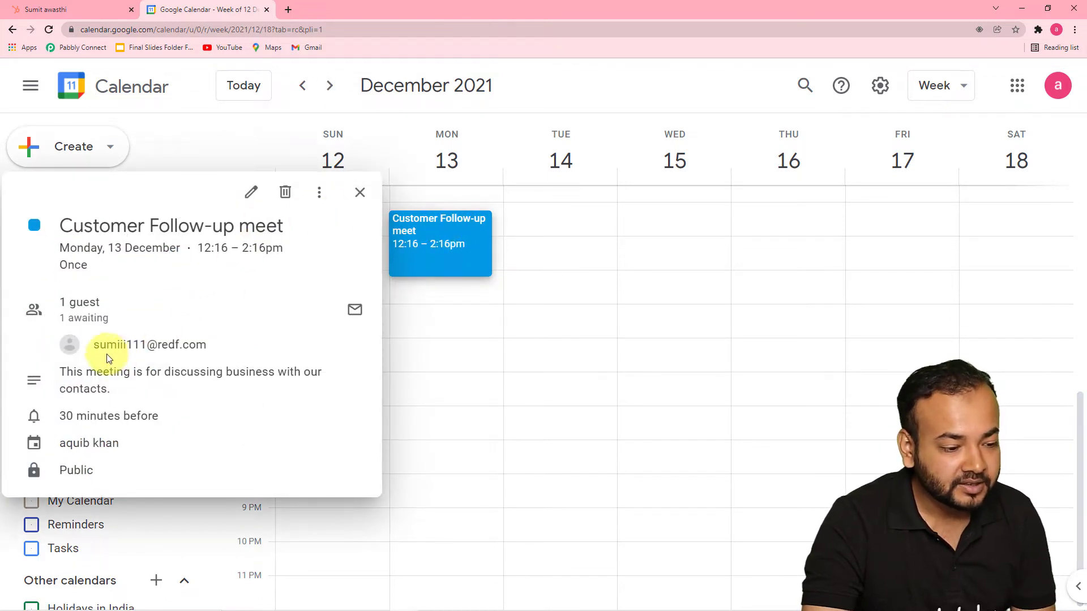
mouse_move(90, 344)
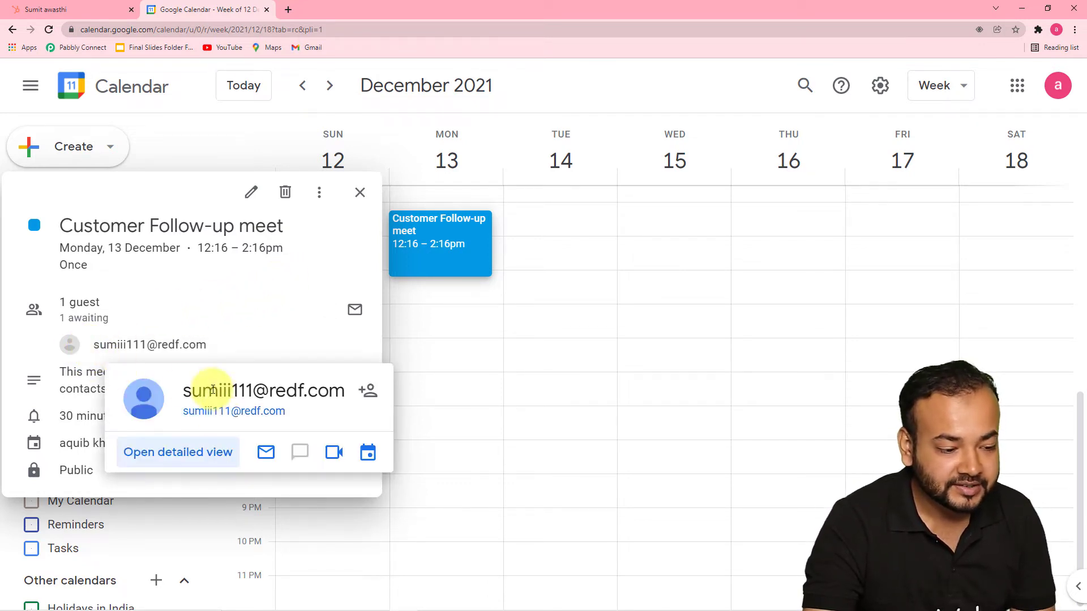
left_click(121, 67)
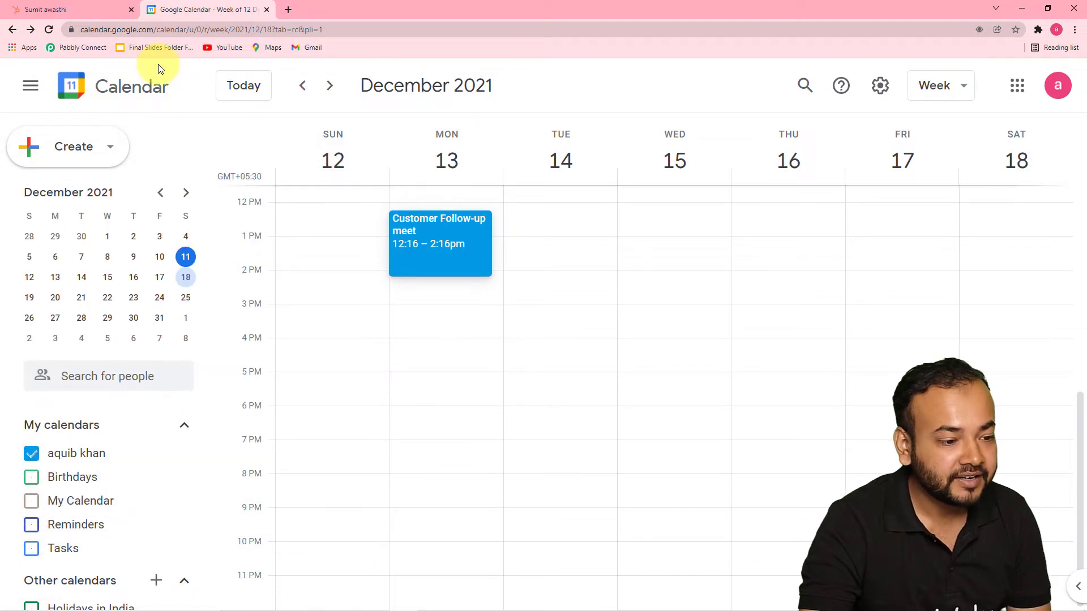
left_click(77, 6)
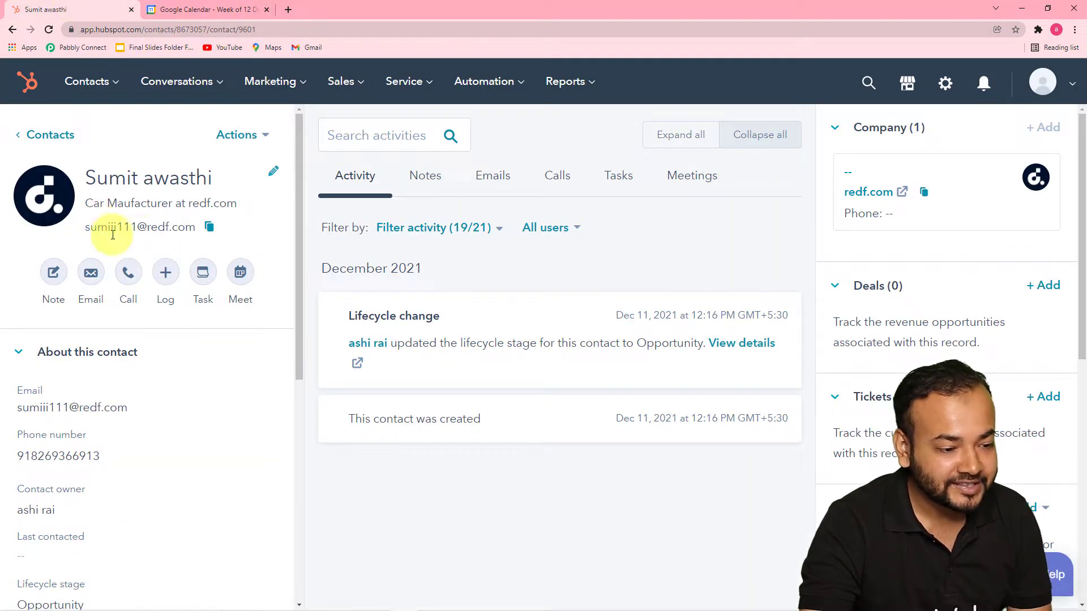
left_click(204, 9)
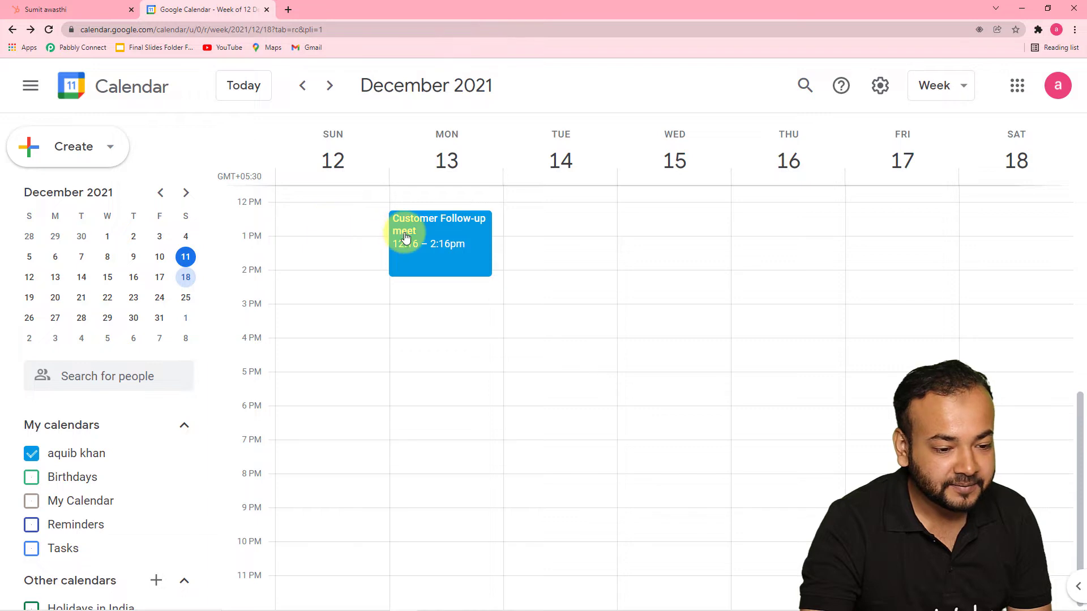
left_click(422, 244)
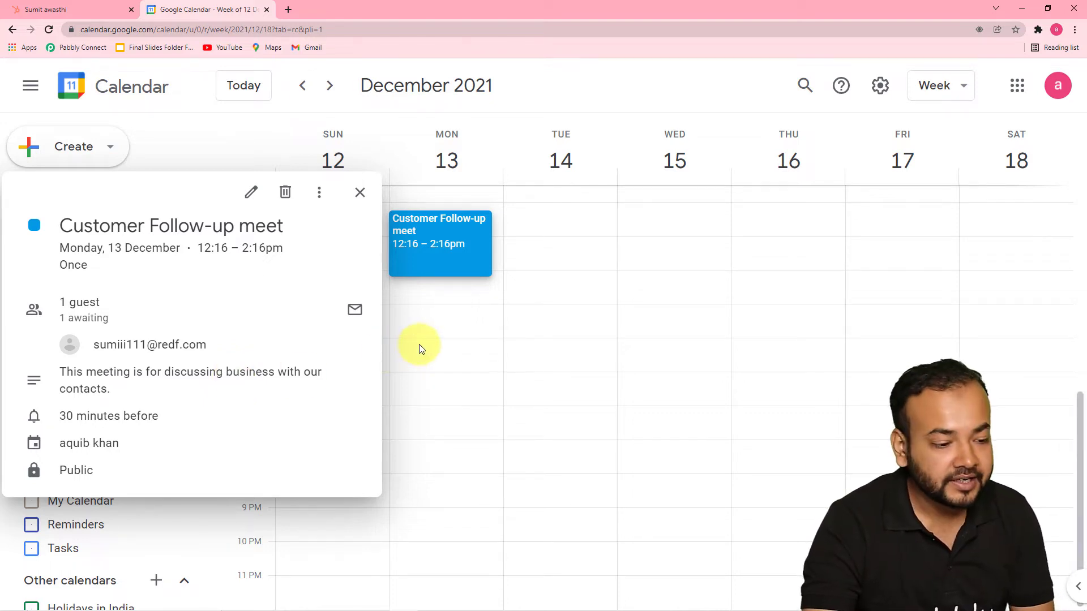
left_click(429, 301)
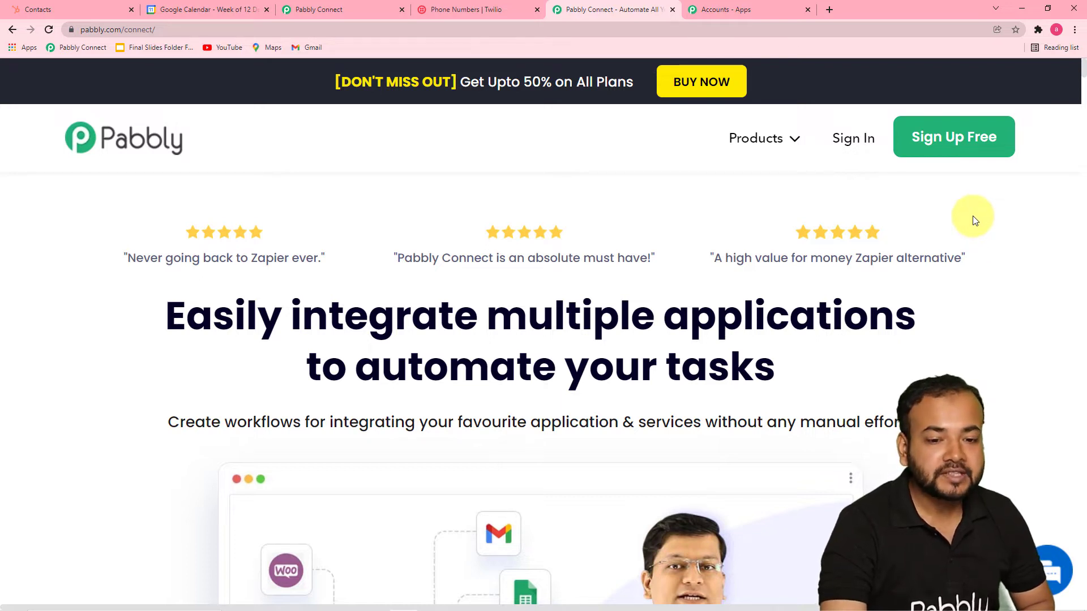
Switch to Pabbly Connect and create a workflow named "Send SMS Reminder for a CRM Contact for a Meeting".
left_click(724, 9)
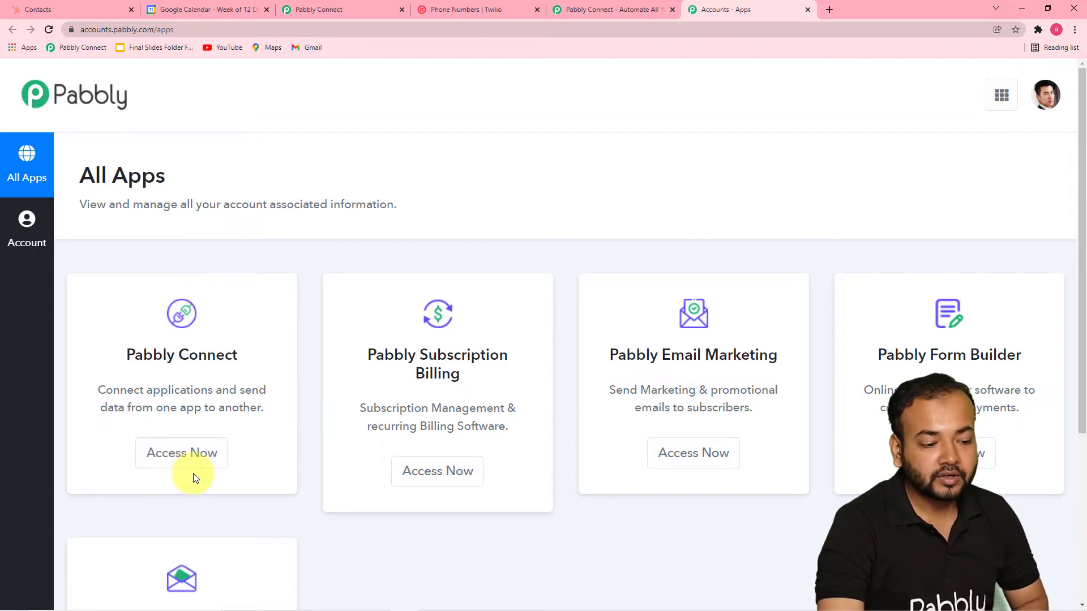
left_click(317, 10)
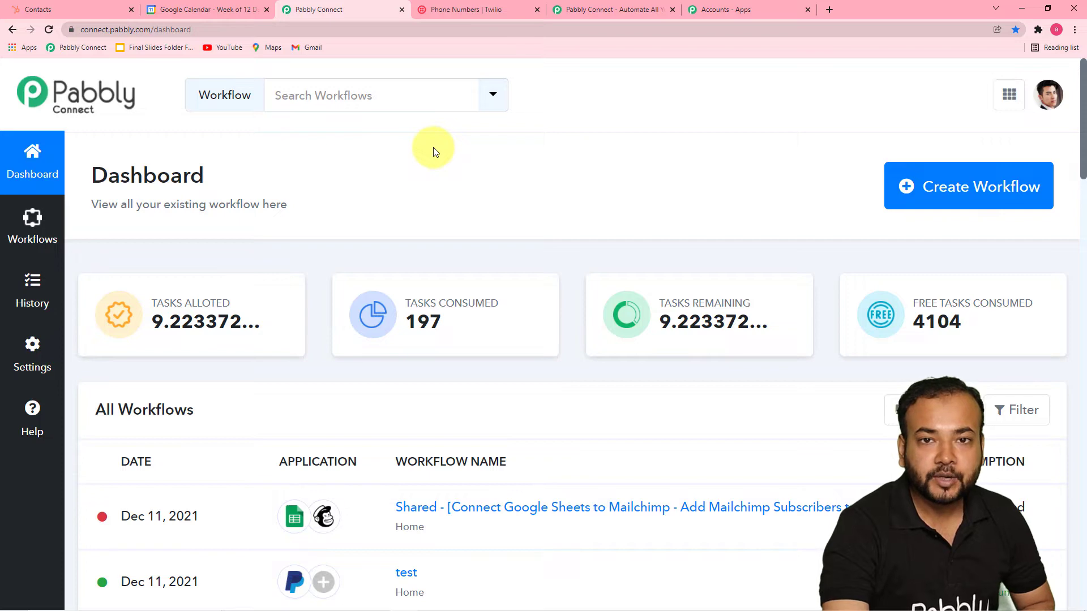
scroll(432, 148, "down", 5)
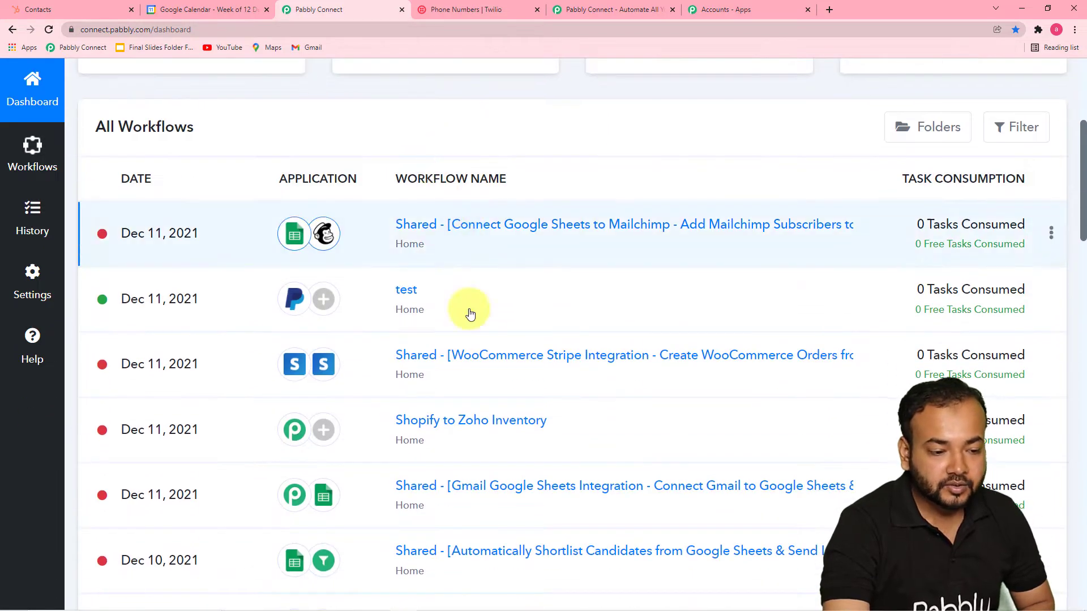
scroll(419, 427, "up", 5)
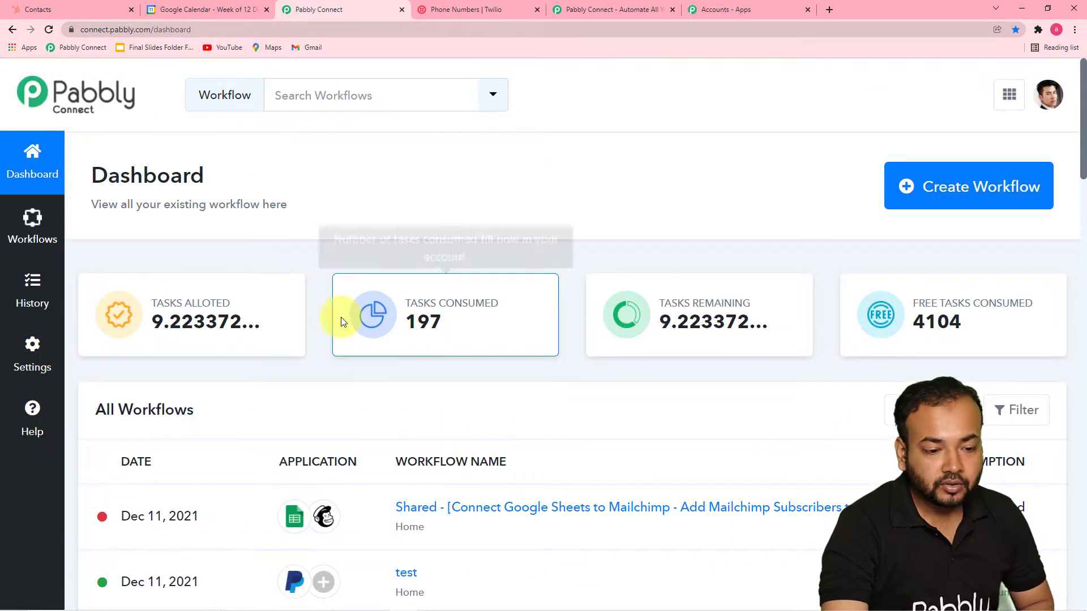
left_click(944, 199)
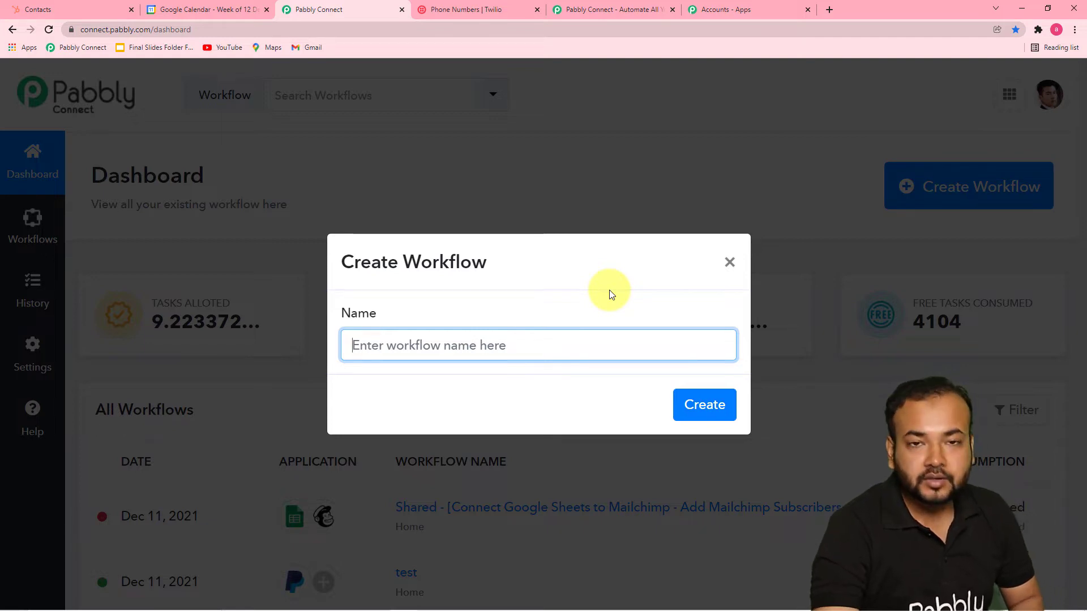
type("Send SMS Reminder for a CRM Contact for a Meeting")
left_click(557, 398)
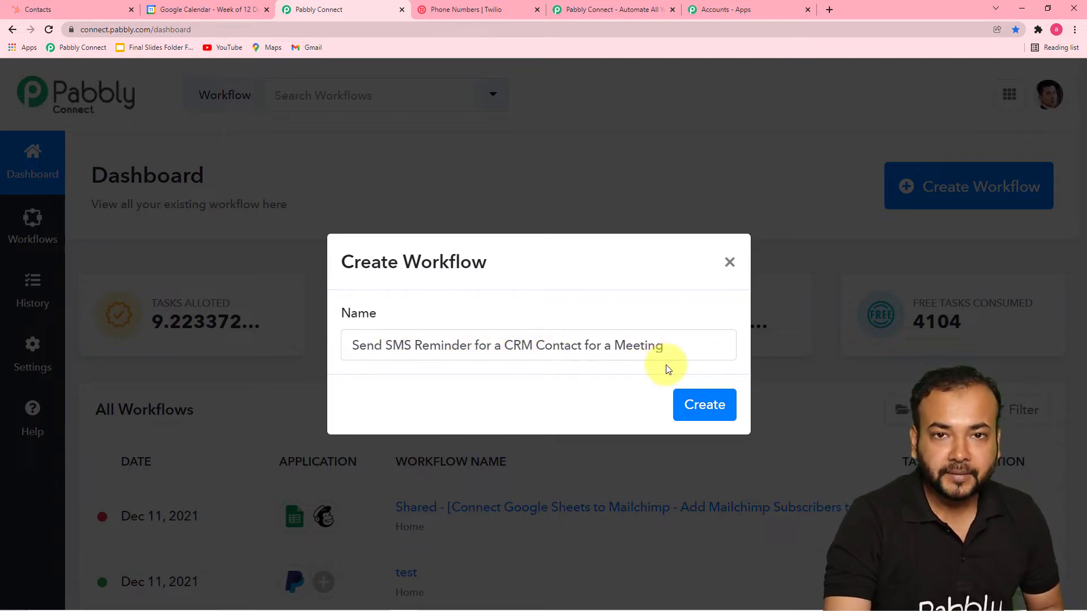
left_click(698, 413)
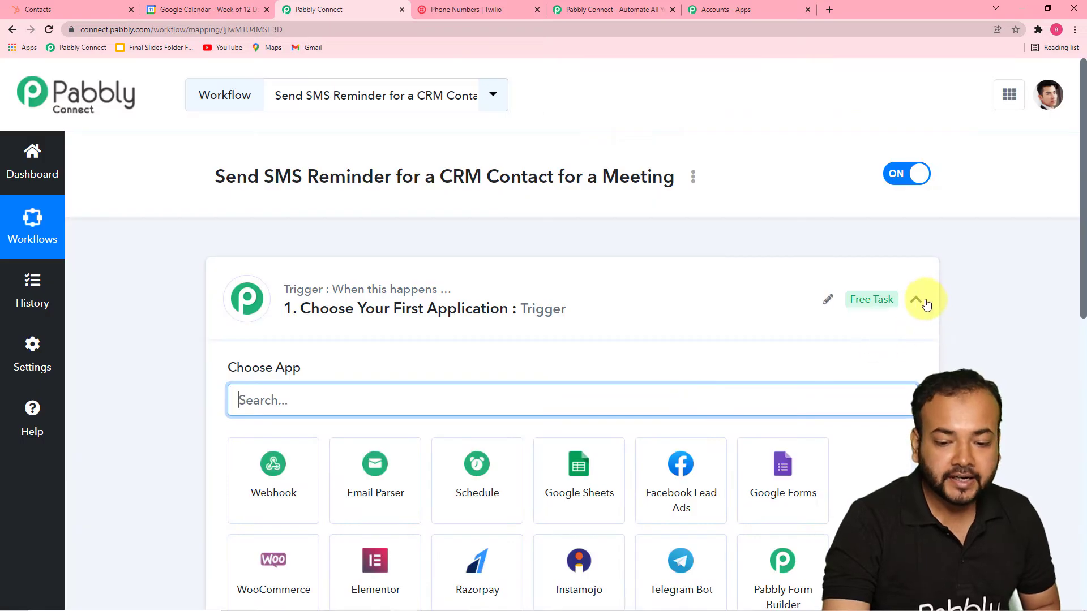
Search for "hub" and choose HubSpot CRM as the workflow's trigger application.
left_click(925, 303)
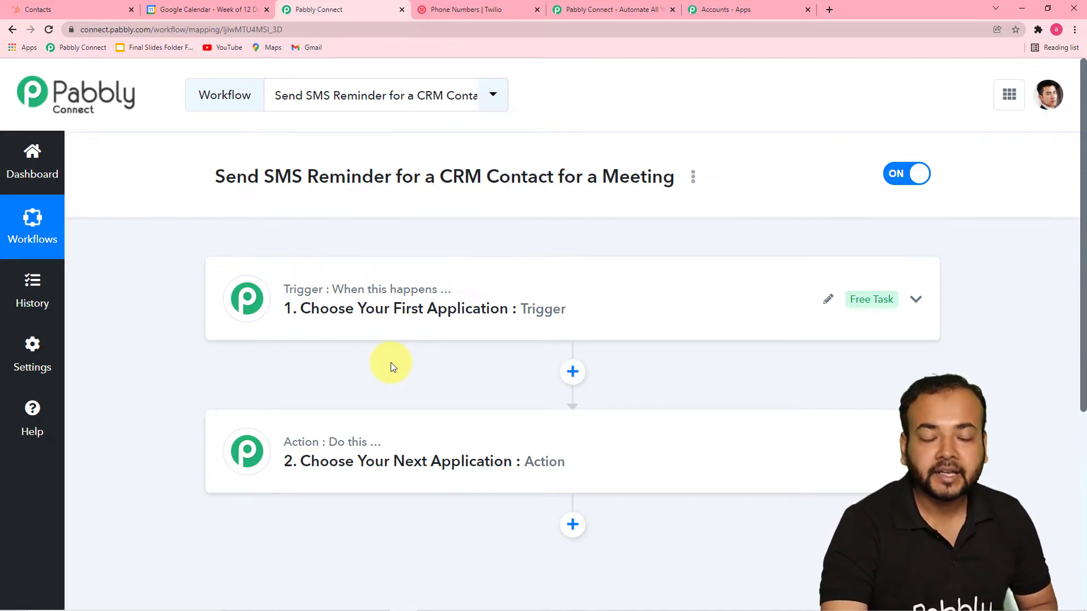
left_click(325, 310)
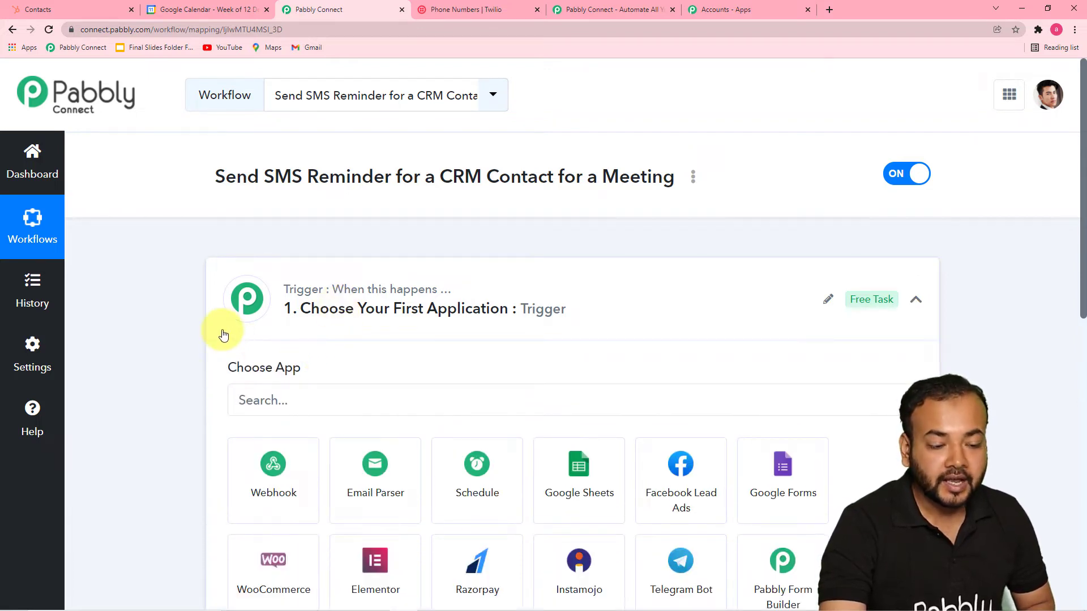
scroll(224, 335, "down", 3)
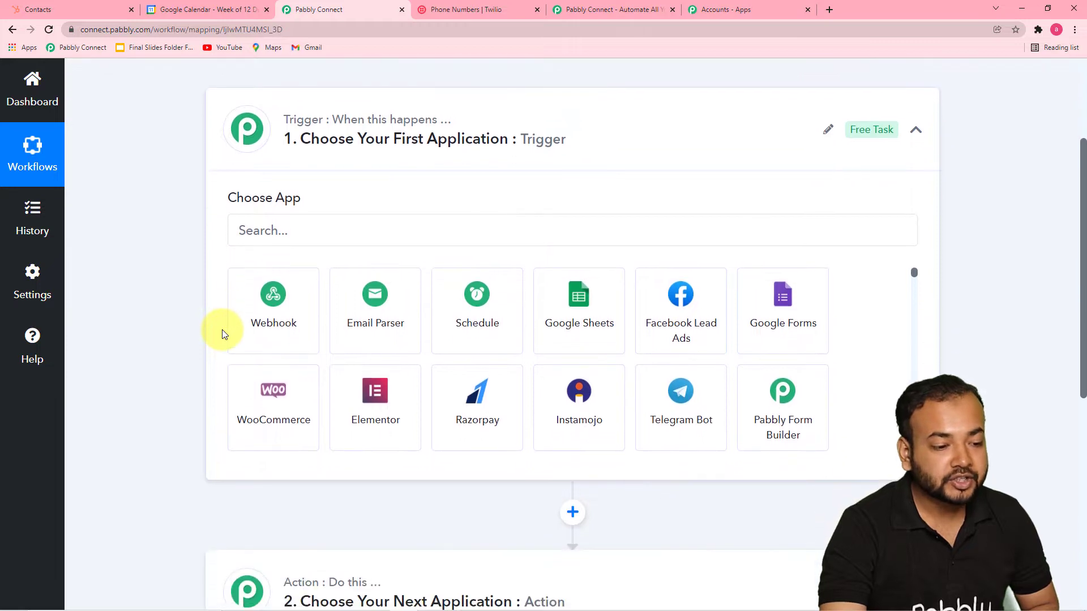
left_click(292, 231)
type("hub")
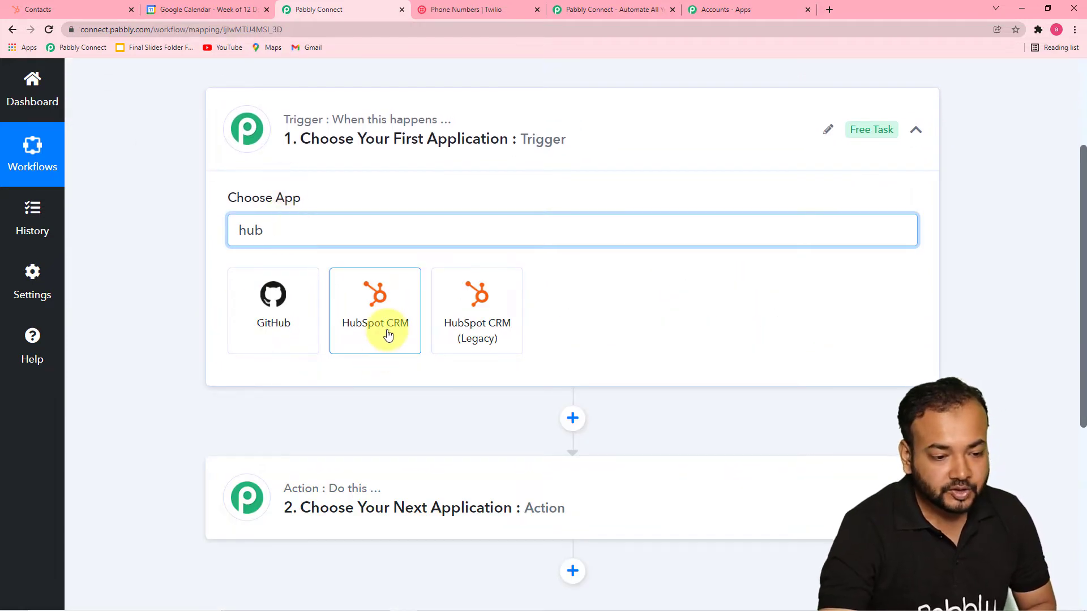
left_click(388, 335)
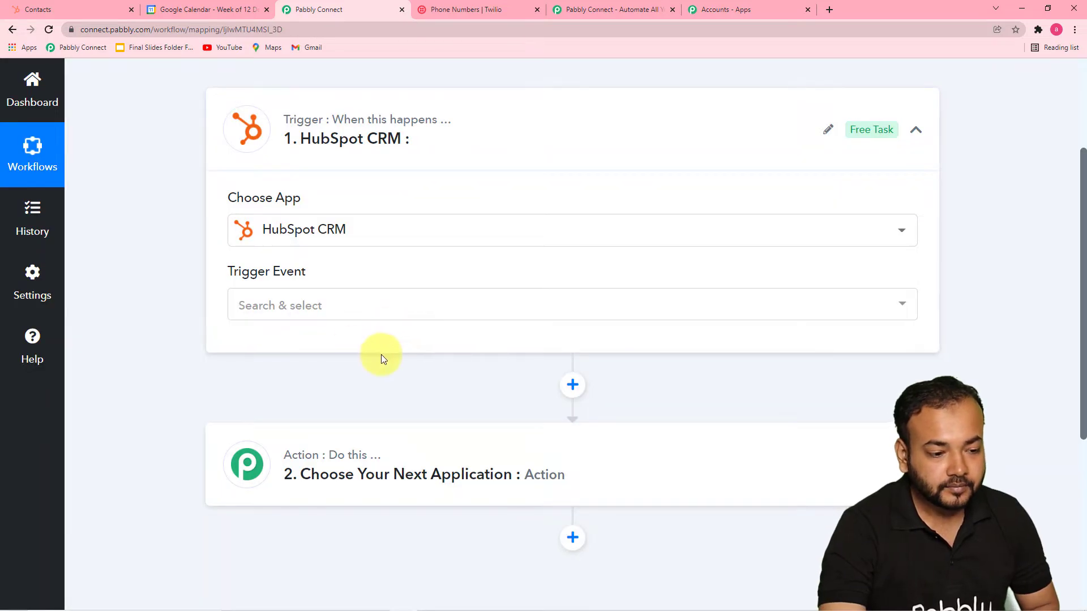
Set the HubSpot CRM trigger event to New Contact Added.
left_click(345, 300)
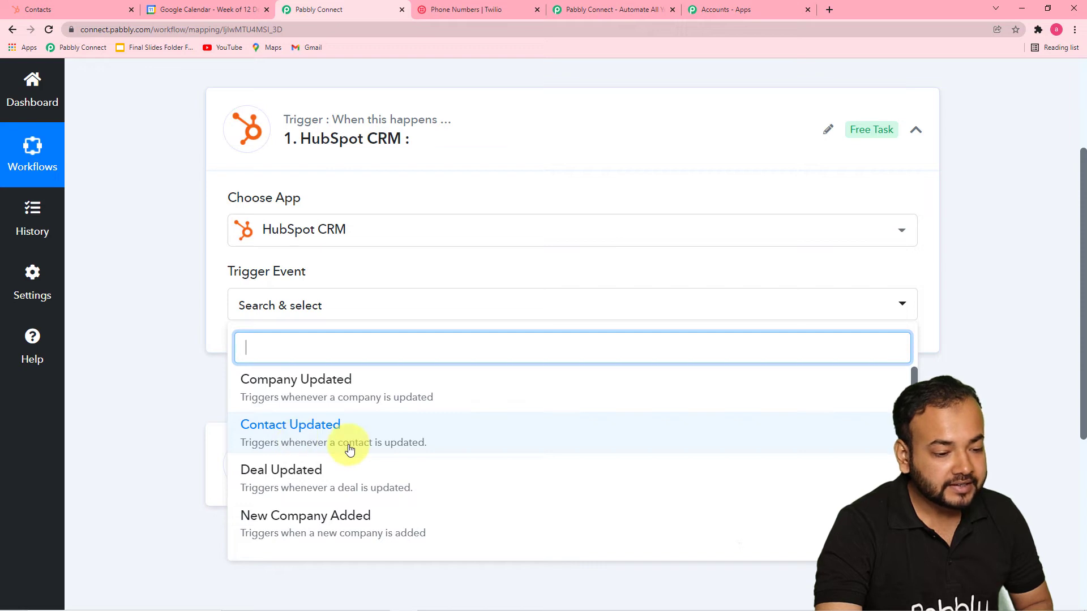
scroll(349, 449, "down", 6)
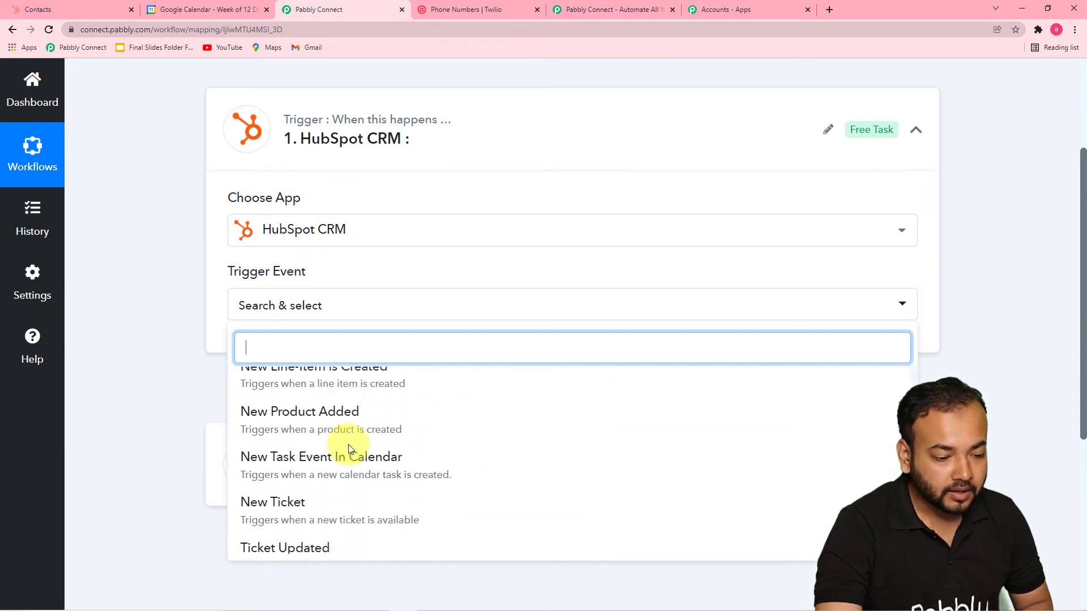
scroll(348, 444, "down", 2)
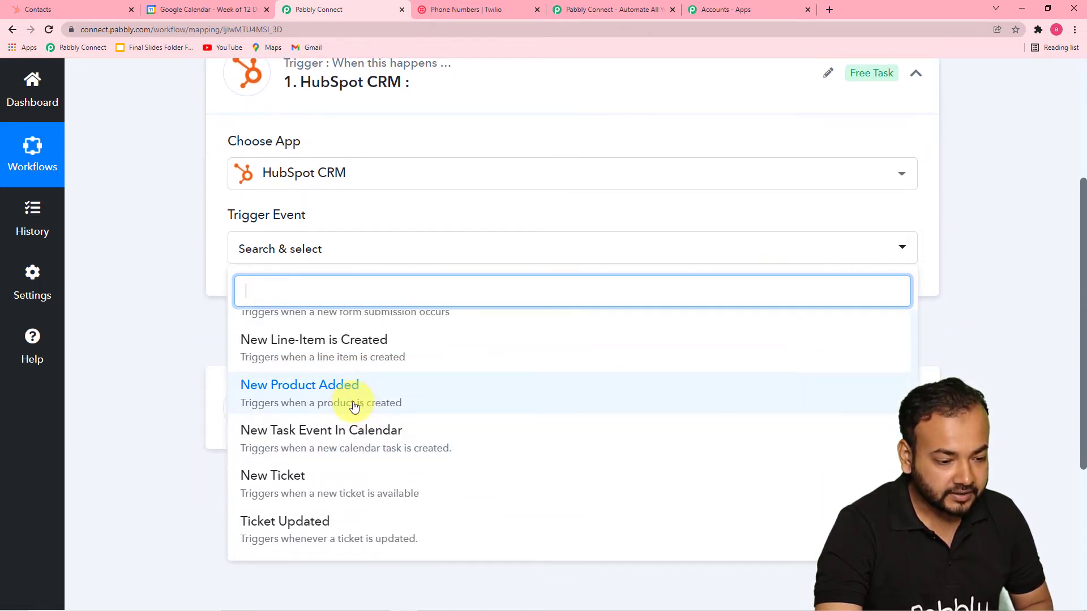
scroll(364, 425, "up", 4)
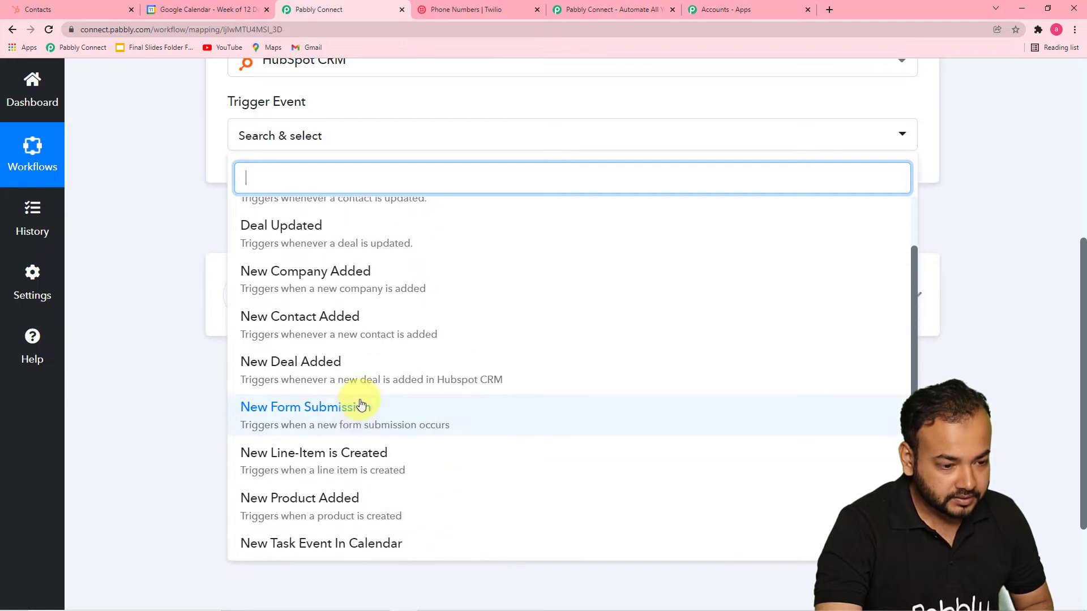
left_click(293, 330)
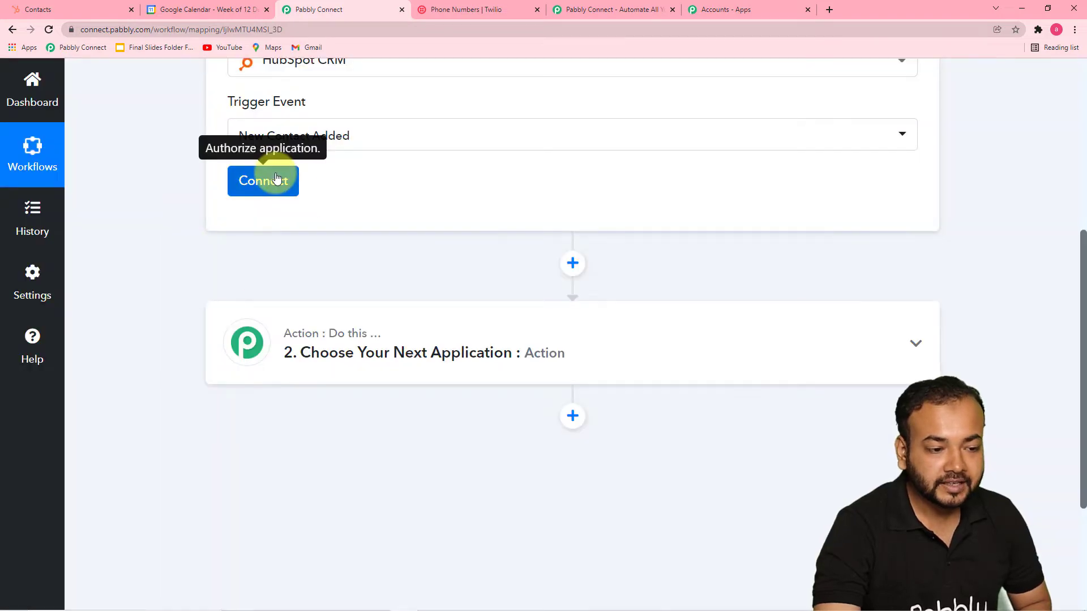
Start connecting the HubSpot CRM trigger with a new connection and find where its API key is obtained.
left_click(274, 179)
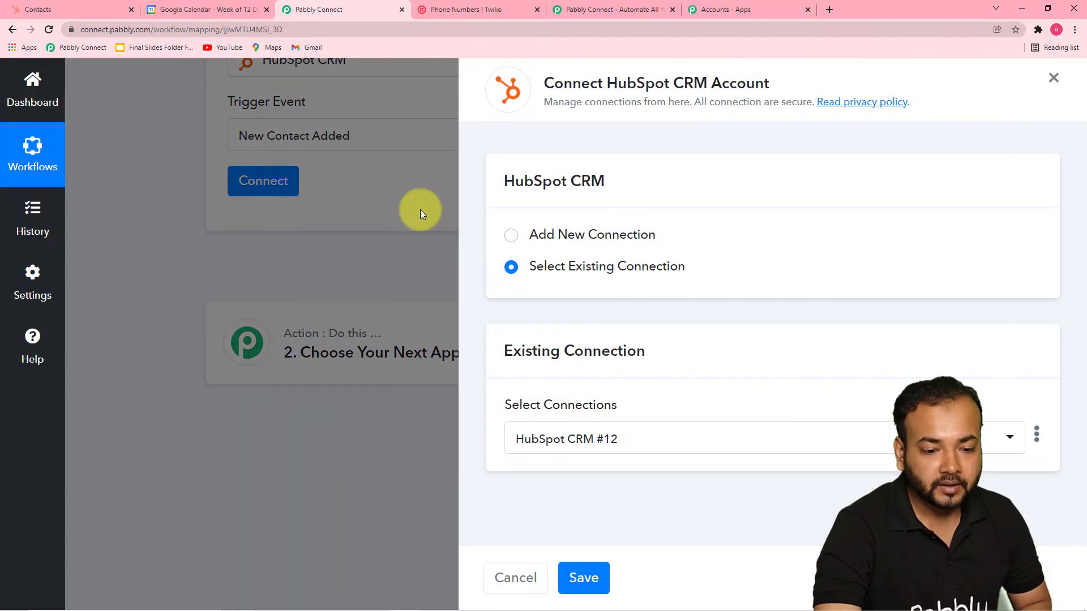
left_click(511, 234)
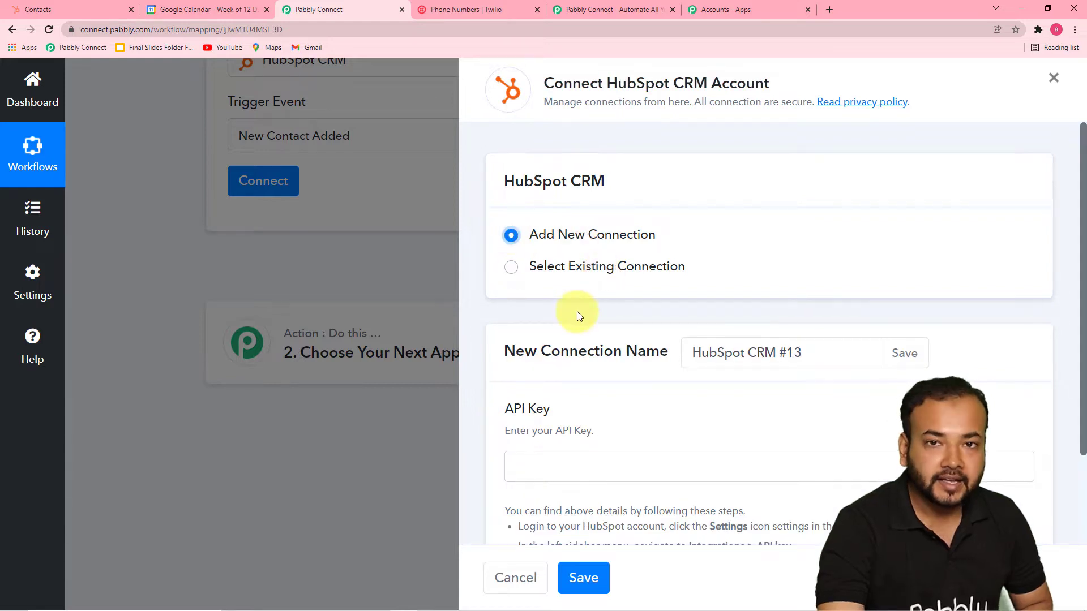
scroll(576, 311, "down", 2)
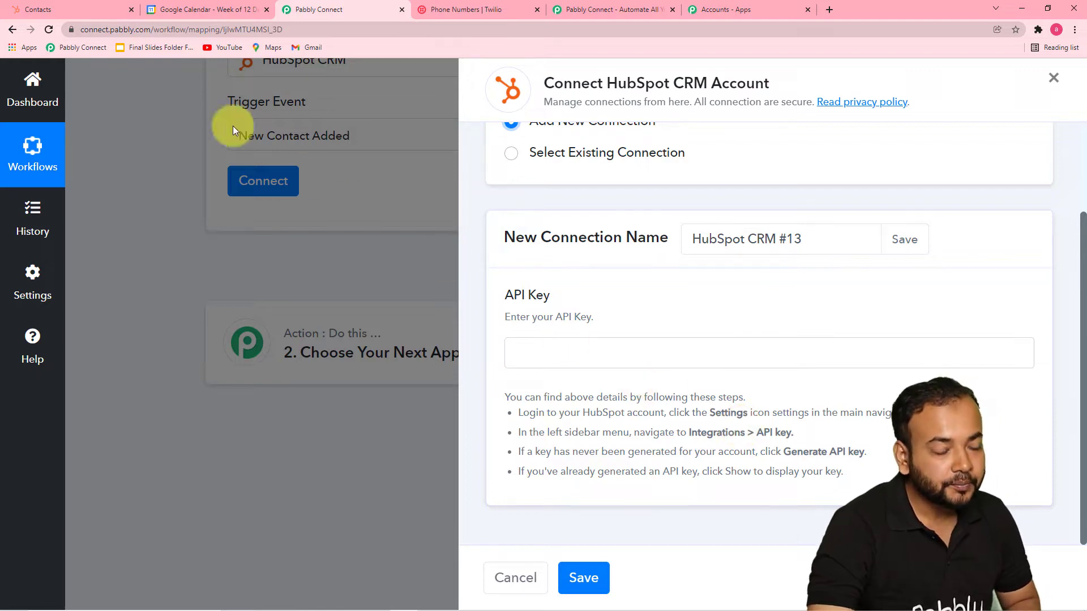
Switch to HubSpot and open the API Key page of the Integrations settings.
left_click(83, 5)
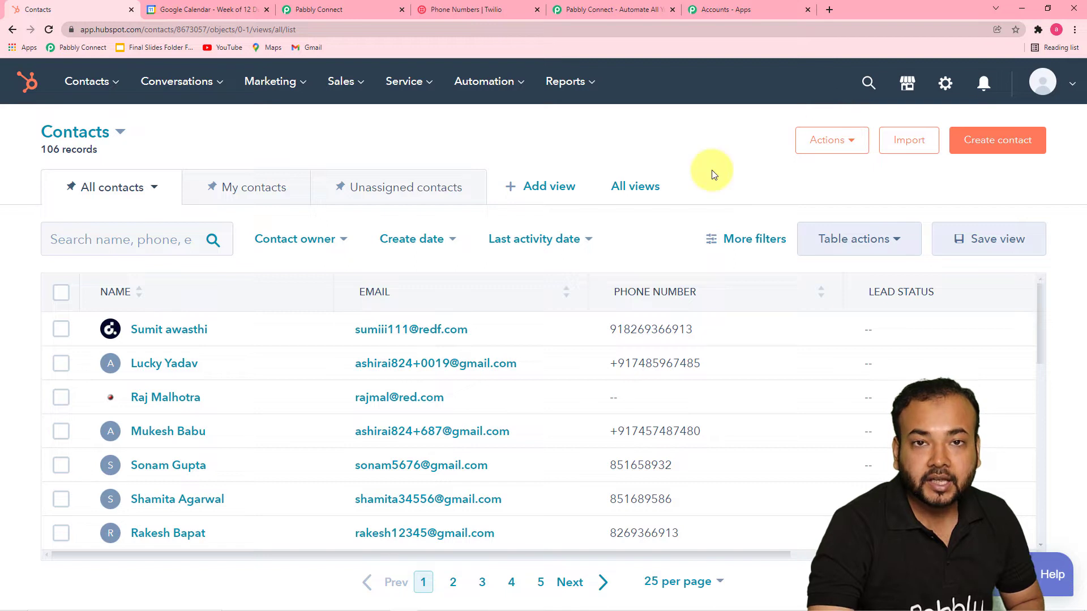
left_click(948, 88)
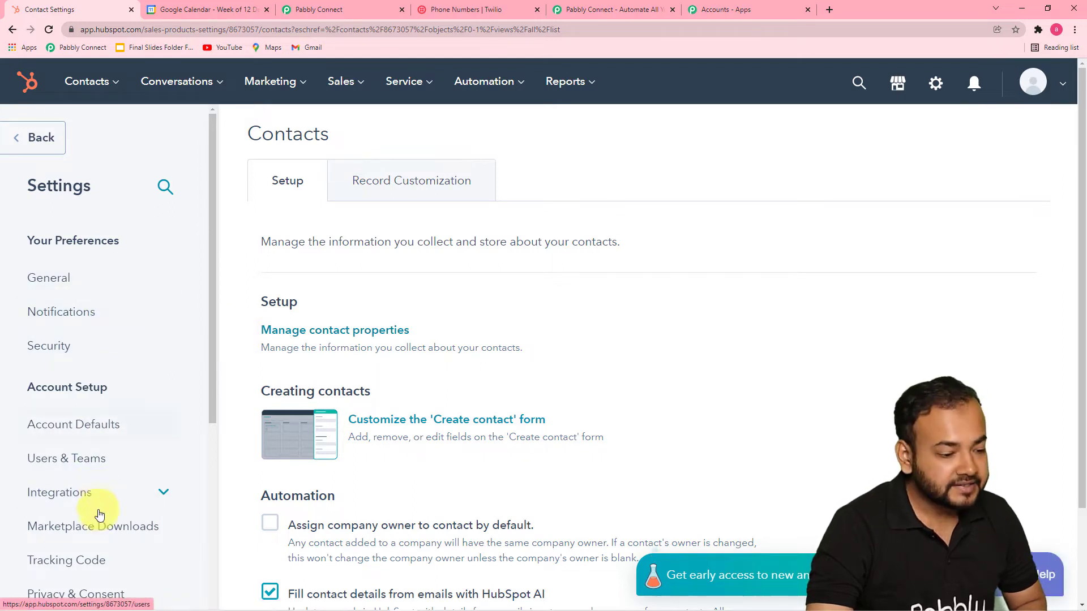
scroll(116, 427, "down", 1)
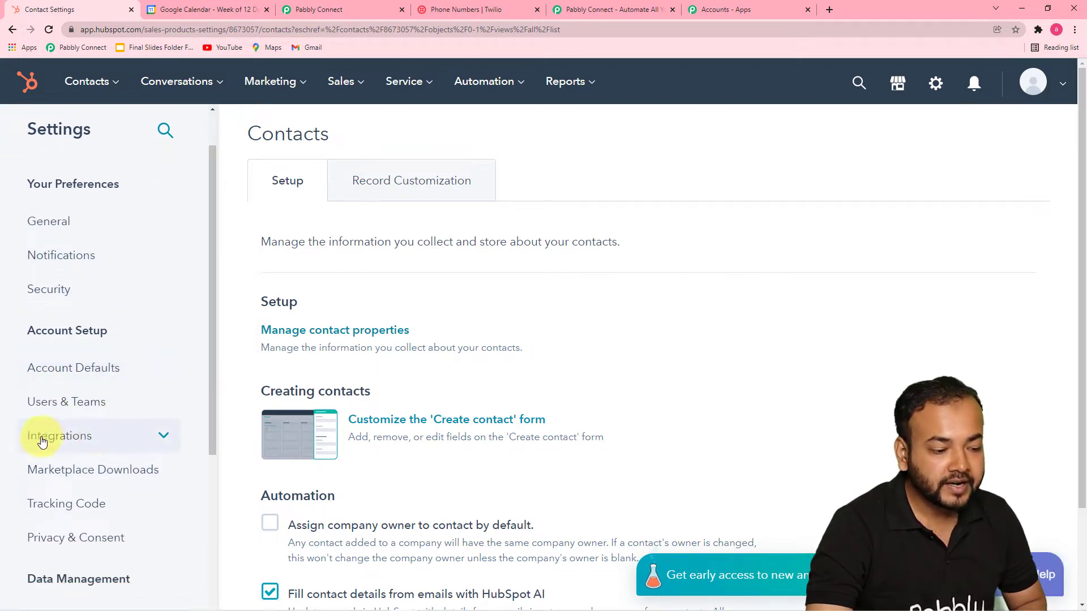
left_click(94, 448)
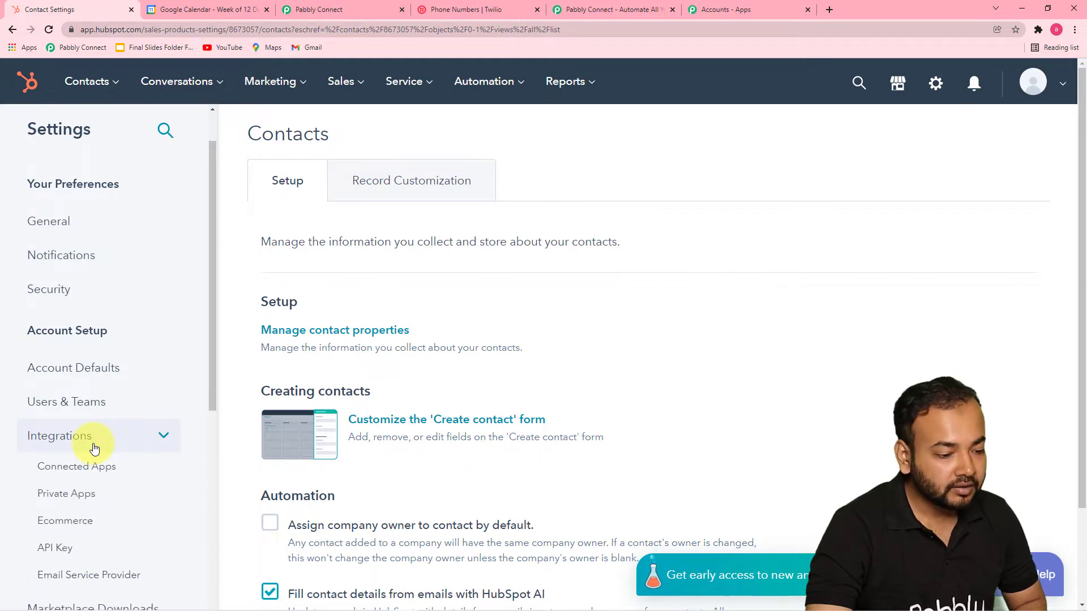
scroll(62, 430, "down", 3)
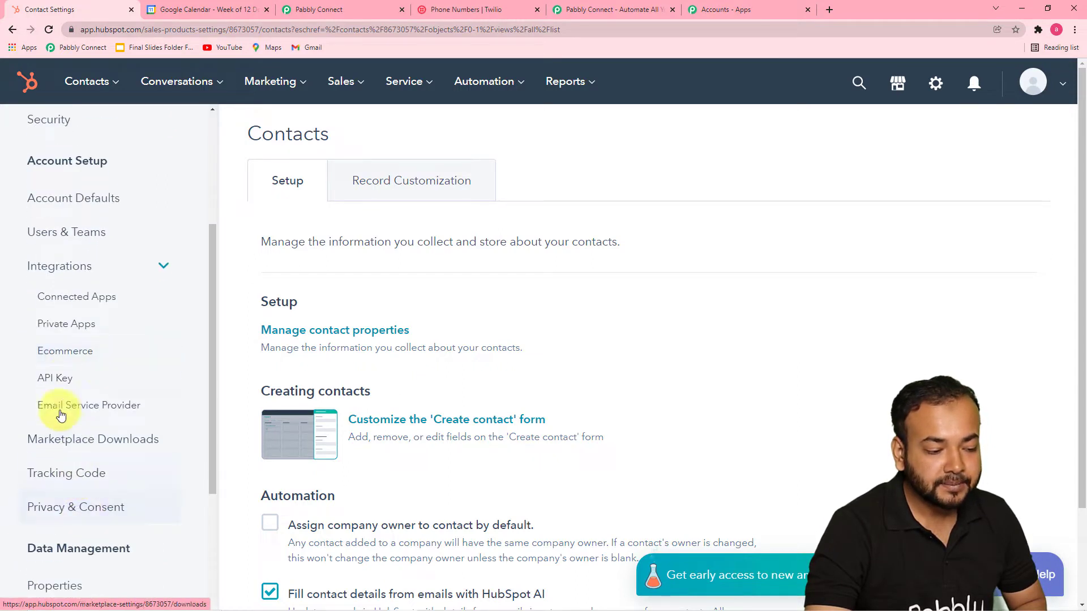
left_click(75, 379)
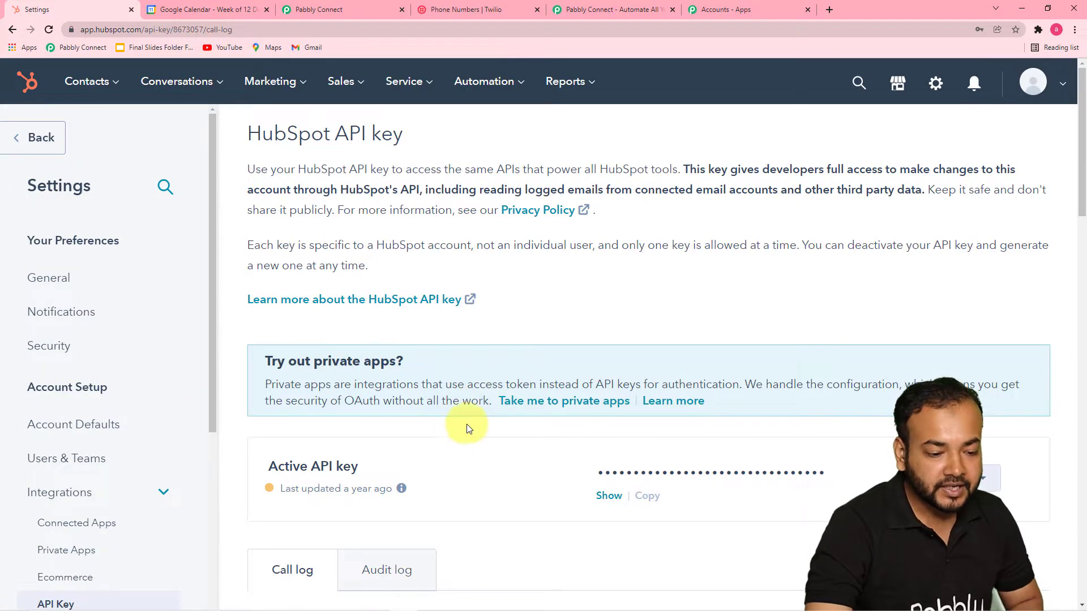
Reveal the active HubSpot API key by passing the robot check, and copy it.
scroll(538, 460, "down", 3)
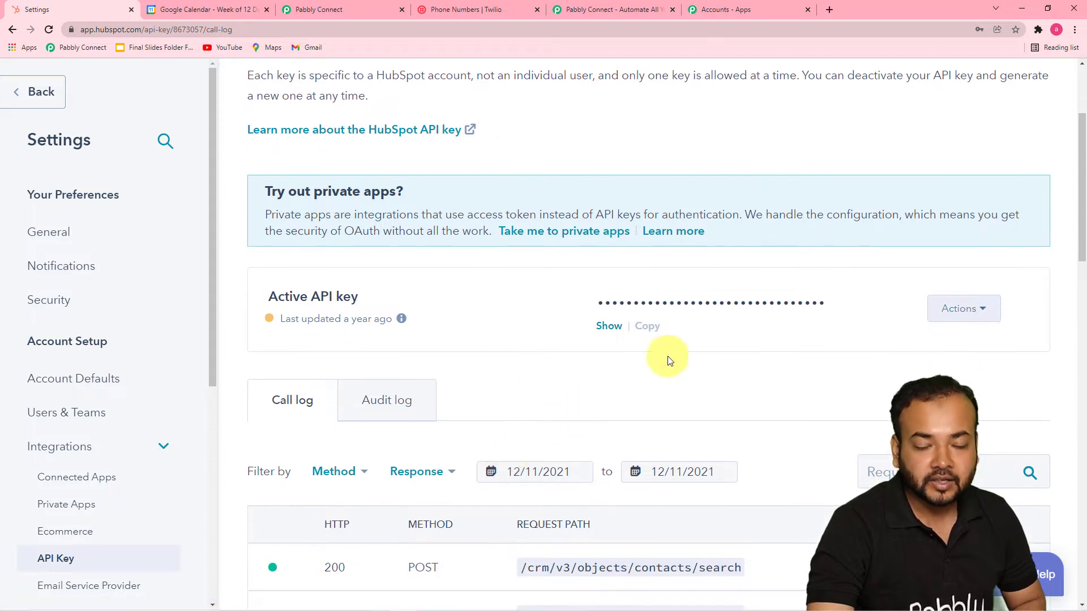
left_click(607, 328)
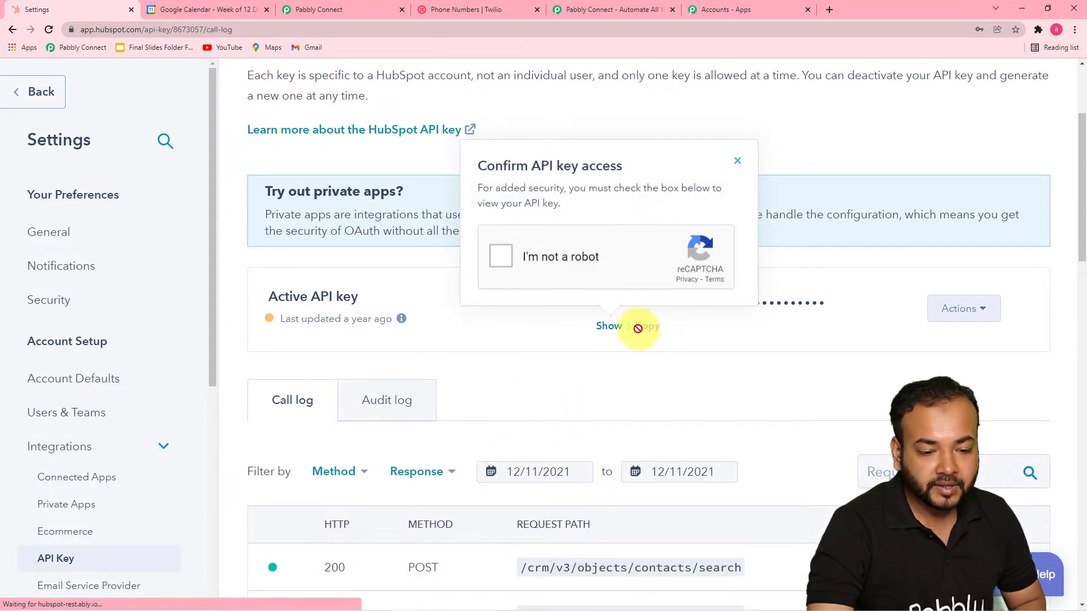
left_click(502, 257)
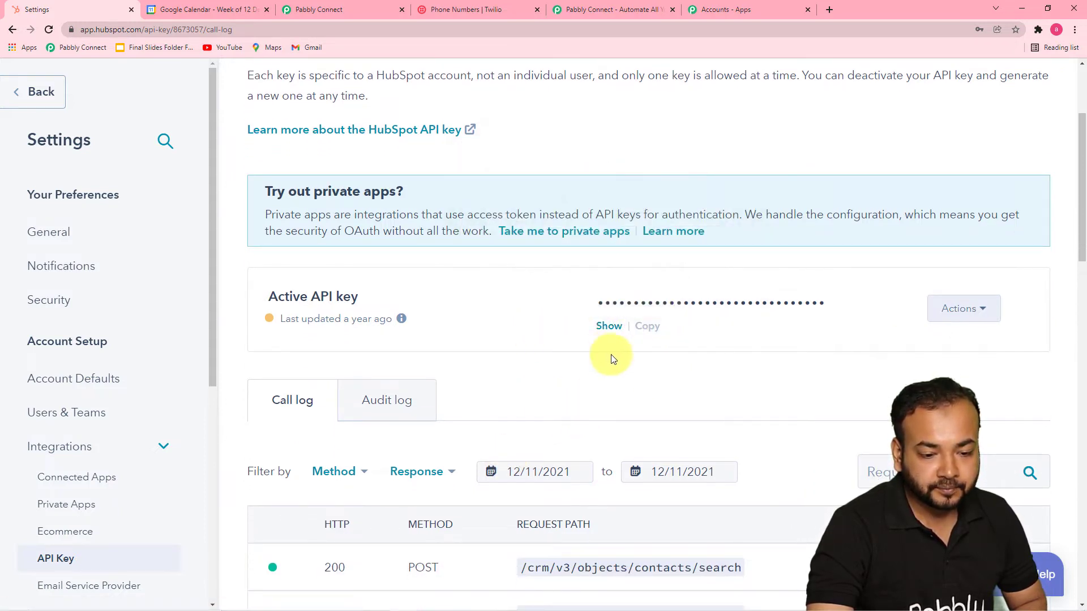
left_click(646, 328)
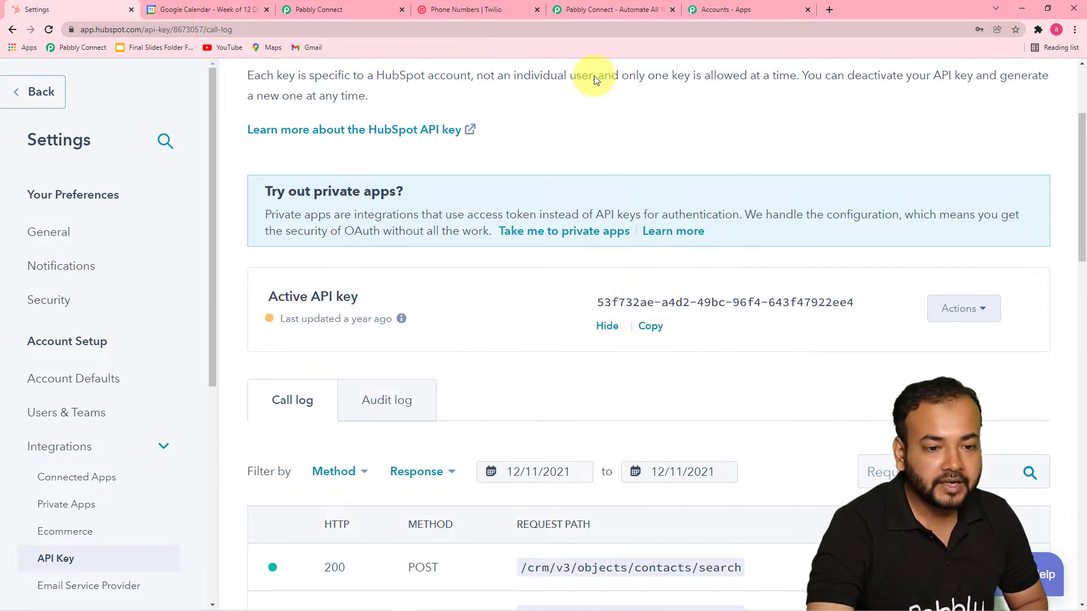
Switch to the Pabbly Connect workflow, paste the HubSpot API key into the new connection and save it.
left_click(617, 12)
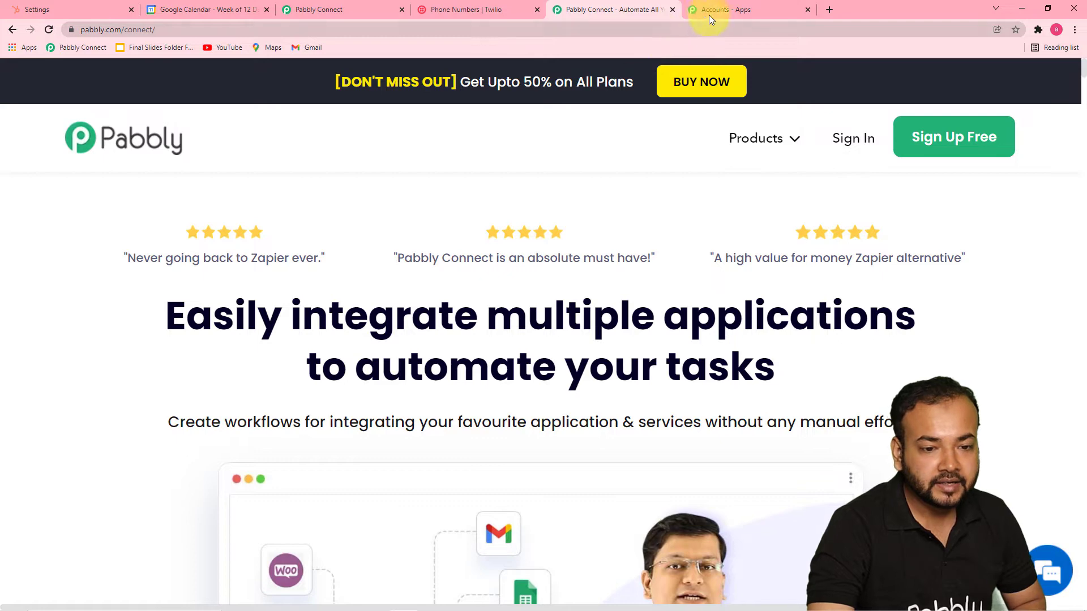
left_click(378, 17)
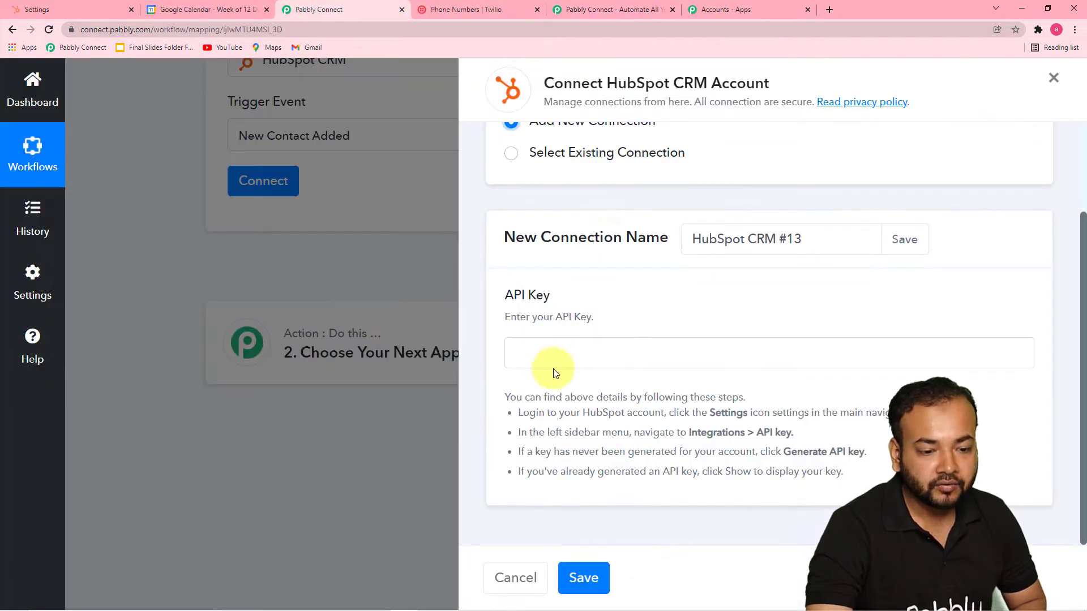
right_click(537, 356)
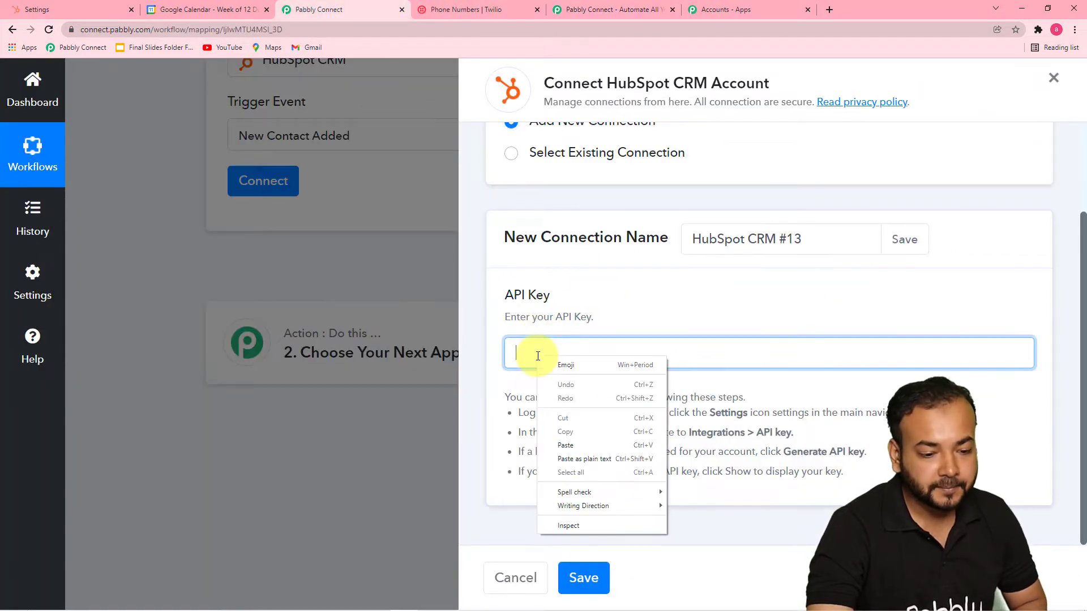
left_click(557, 440)
left_click(578, 576)
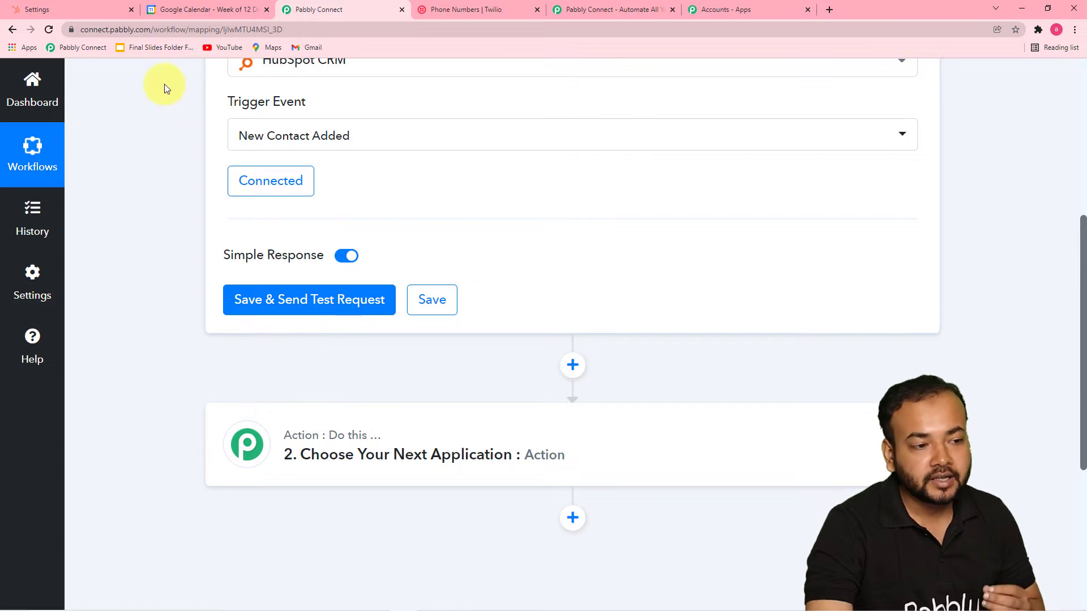
Switch to HubSpot and go back from the settings to the contacts list to check the newest contact.
left_click(77, 7)
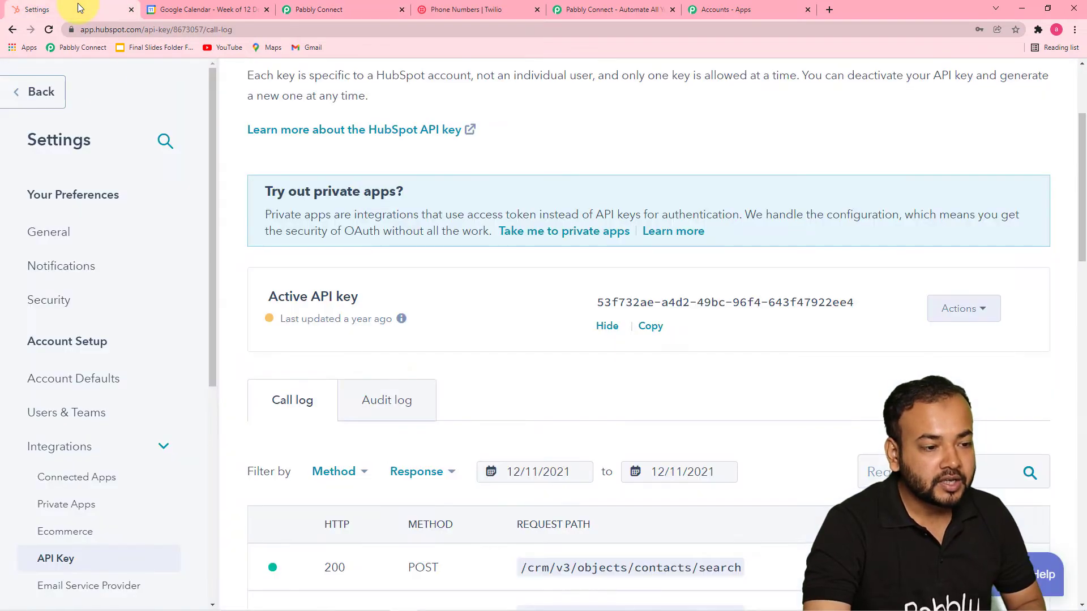
scroll(116, 319, "down", 2)
scroll(119, 317, "up", 3)
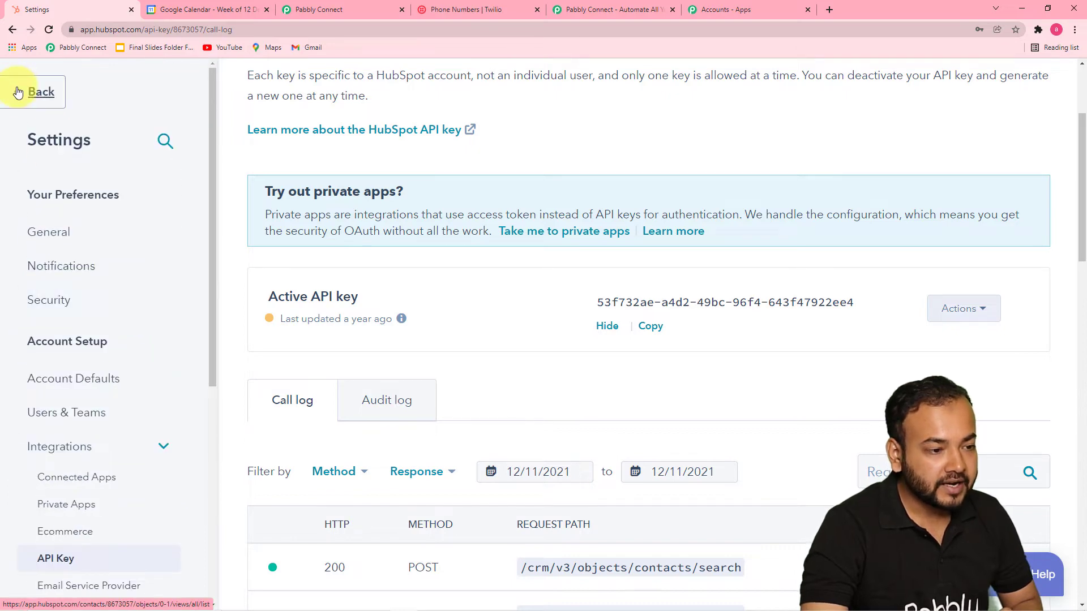
left_click(18, 92)
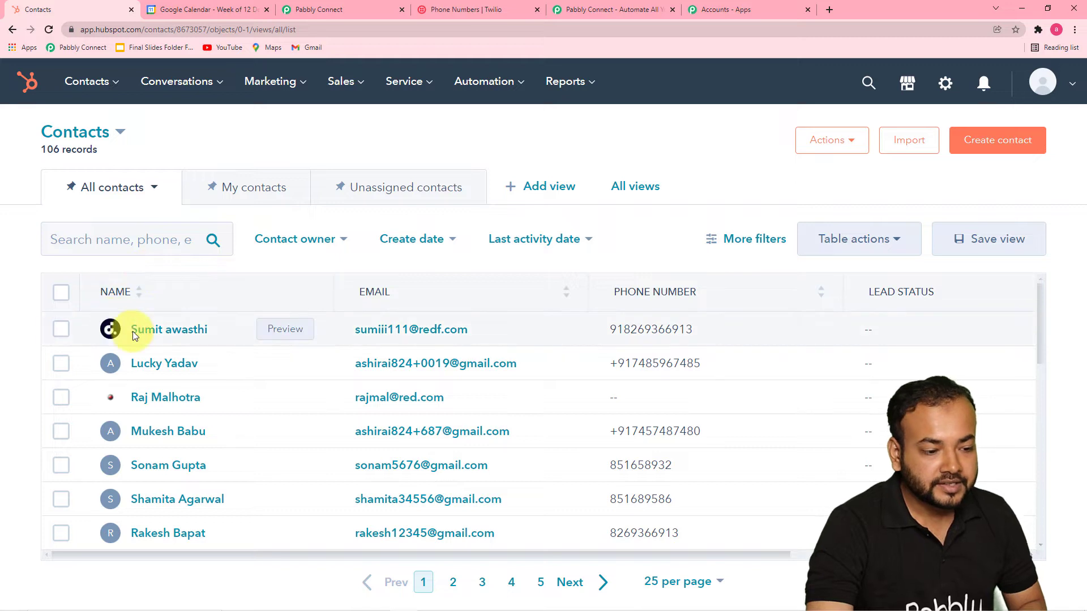
Switch to Pabbly Connect, save the trigger with a test request and check the email field in the received response.
left_click(339, 17)
left_click(287, 308)
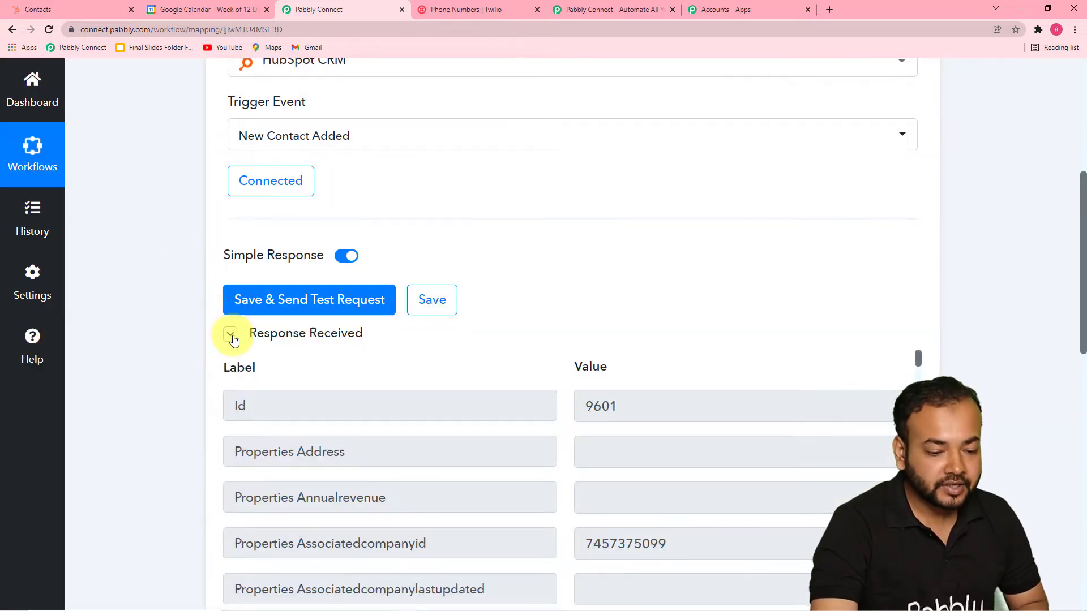
scroll(233, 339, "down", 6)
scroll(280, 335, "down", 8)
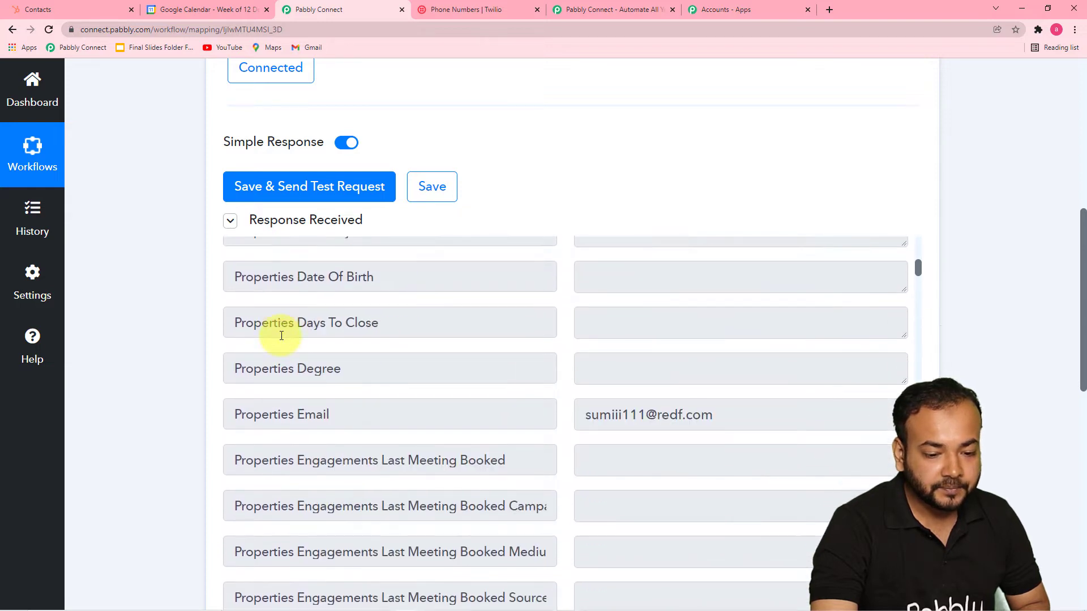
scroll(282, 336, "down", 1)
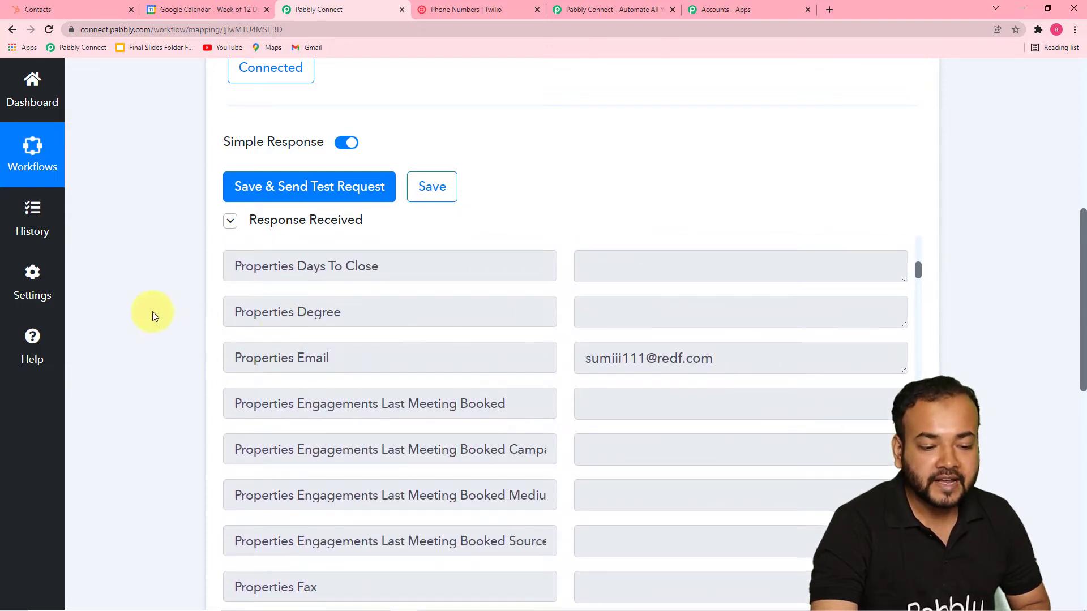
scroll(155, 292, "down", 1)
scroll(155, 292, "down", 4)
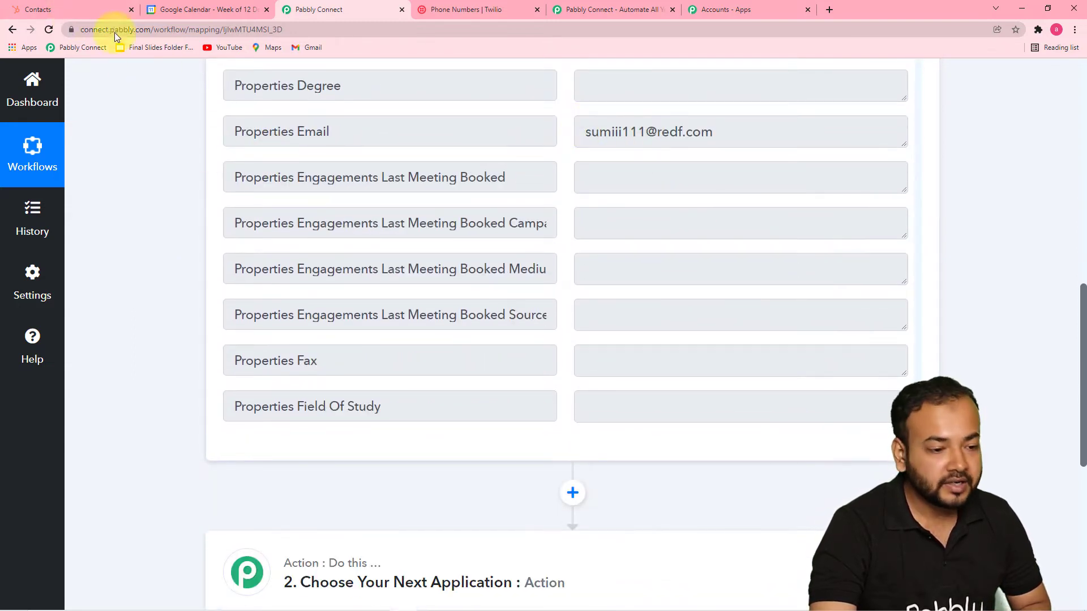
Compare the newest contact in HubSpot with the first name in the trigger response in Pabbly Connect.
left_click(108, 12)
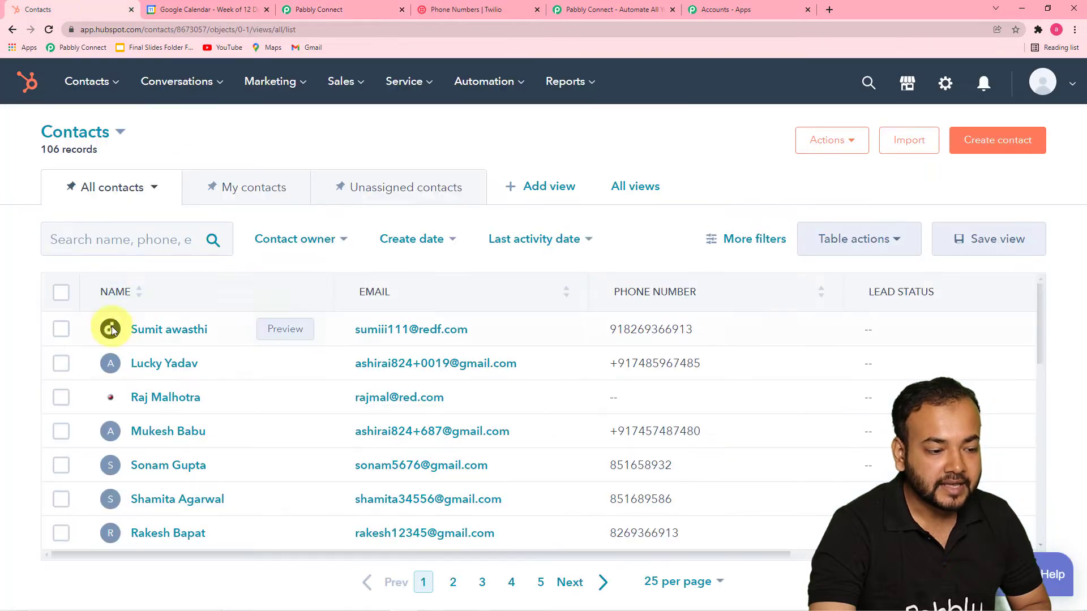
left_click(317, 7)
scroll(390, 189, "down", 3)
scroll(390, 190, "down", 3)
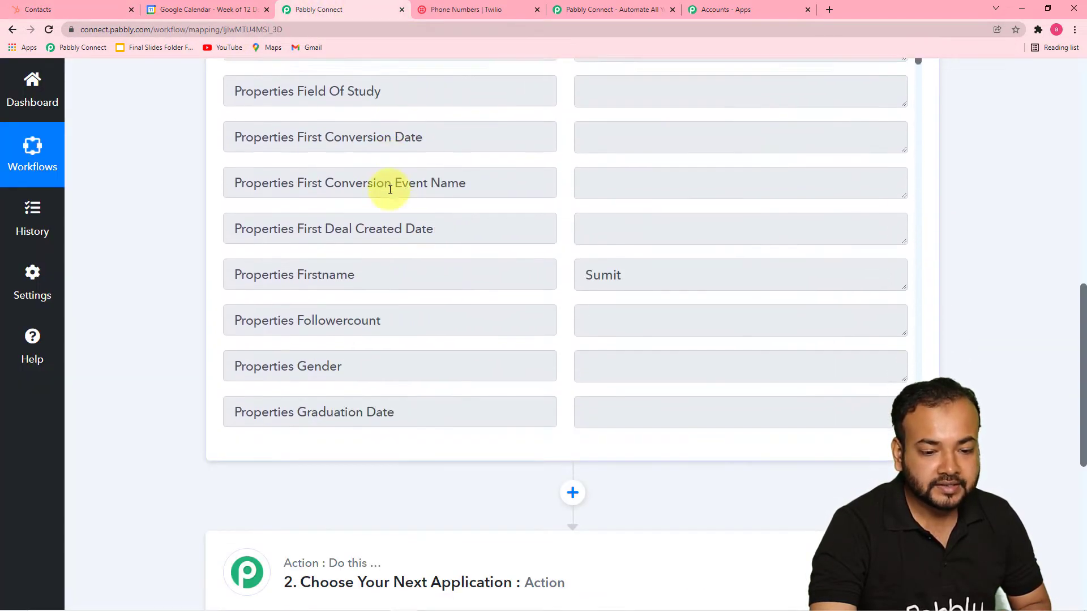
scroll(394, 245, "down", 3)
scroll(394, 245, "down", 4)
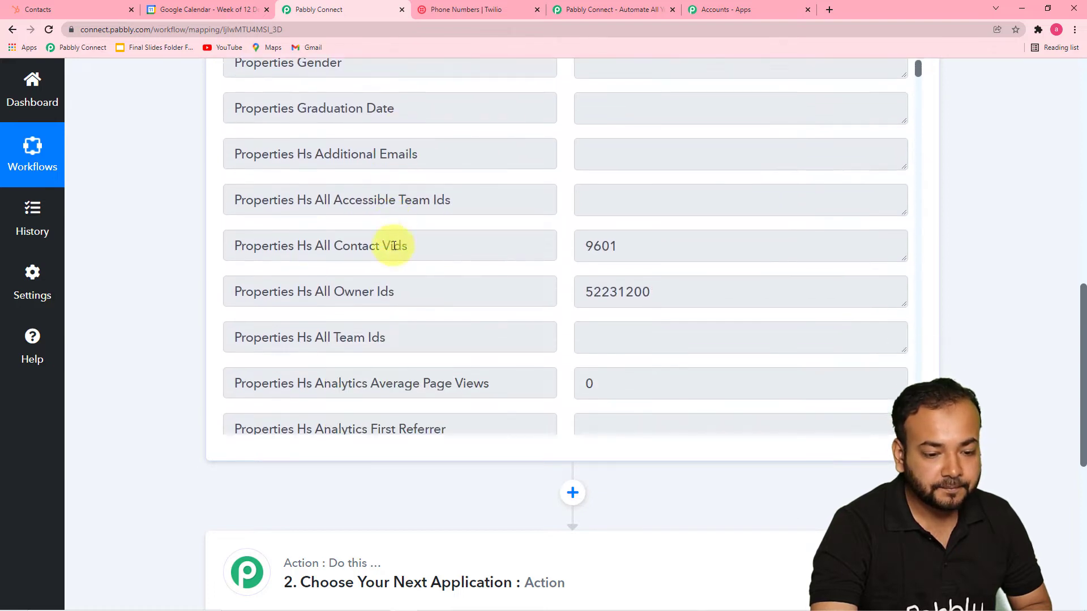
Examine the remaining trigger response fields, including timestamps, job title, last name and lifecycle stage.
scroll(394, 245, "down", 4)
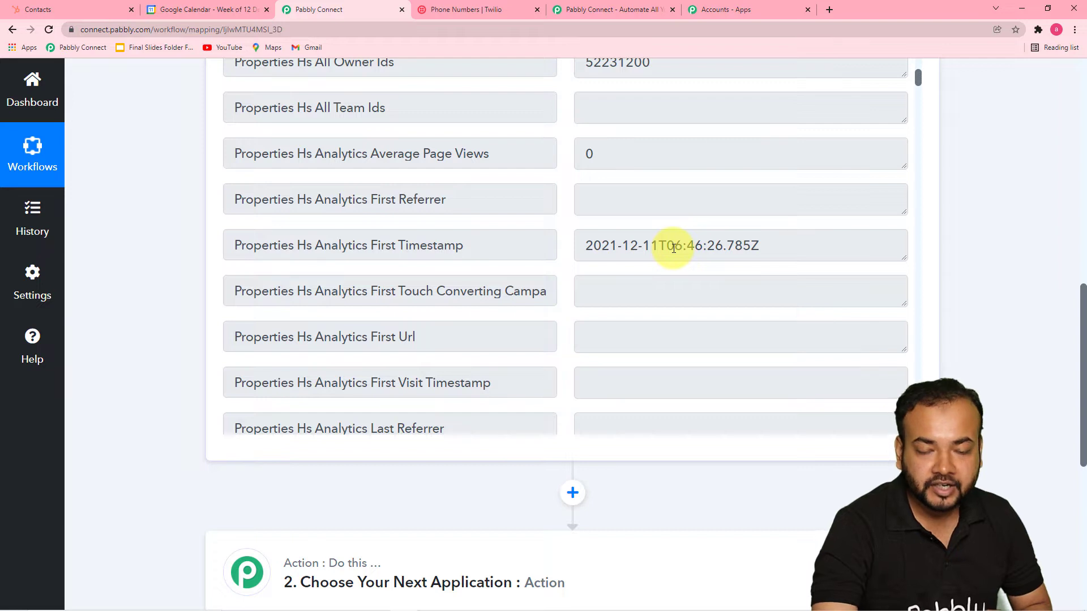
scroll(673, 248, "down", 12)
scroll(639, 272, "down", 8)
scroll(639, 272, "down", 19)
scroll(639, 272, "down", 9)
scroll(622, 275, "down", 4)
scroll(621, 275, "down", 20)
scroll(621, 275, "down", 19)
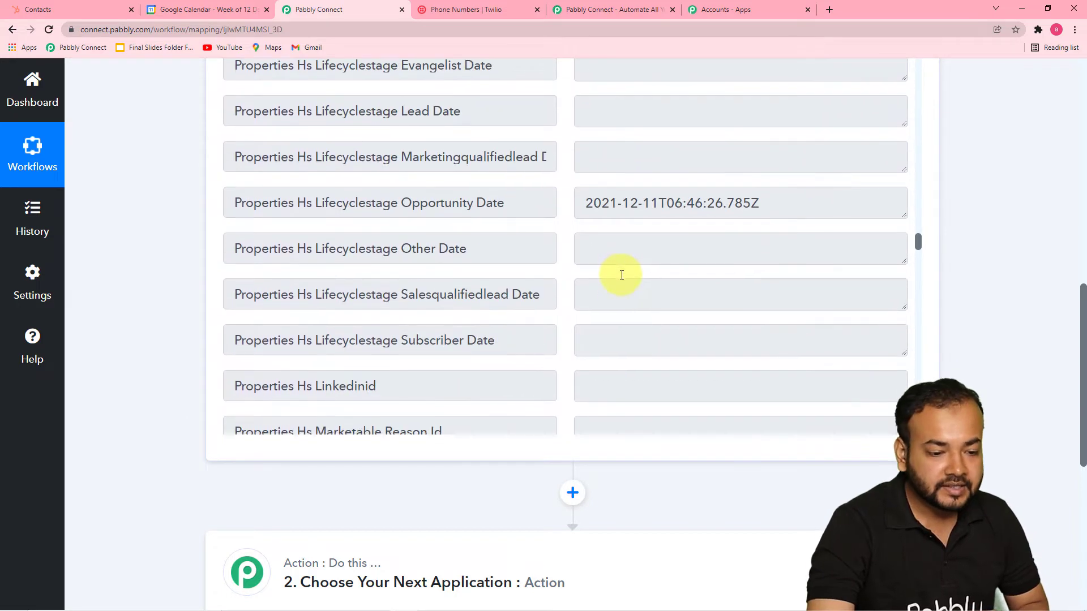
scroll(621, 275, "down", 20)
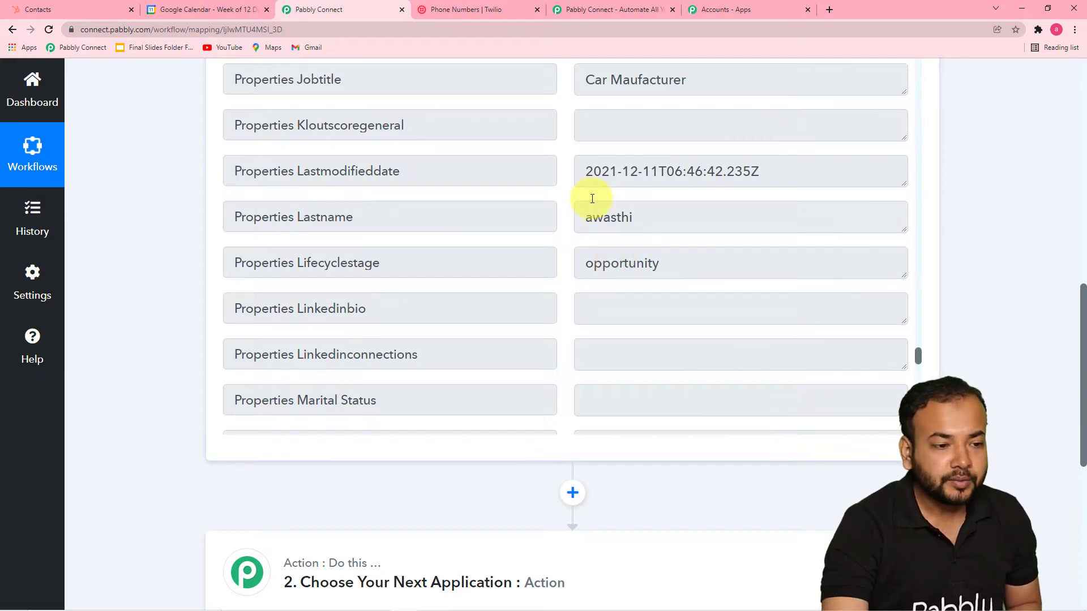
scroll(592, 198, "down", 4)
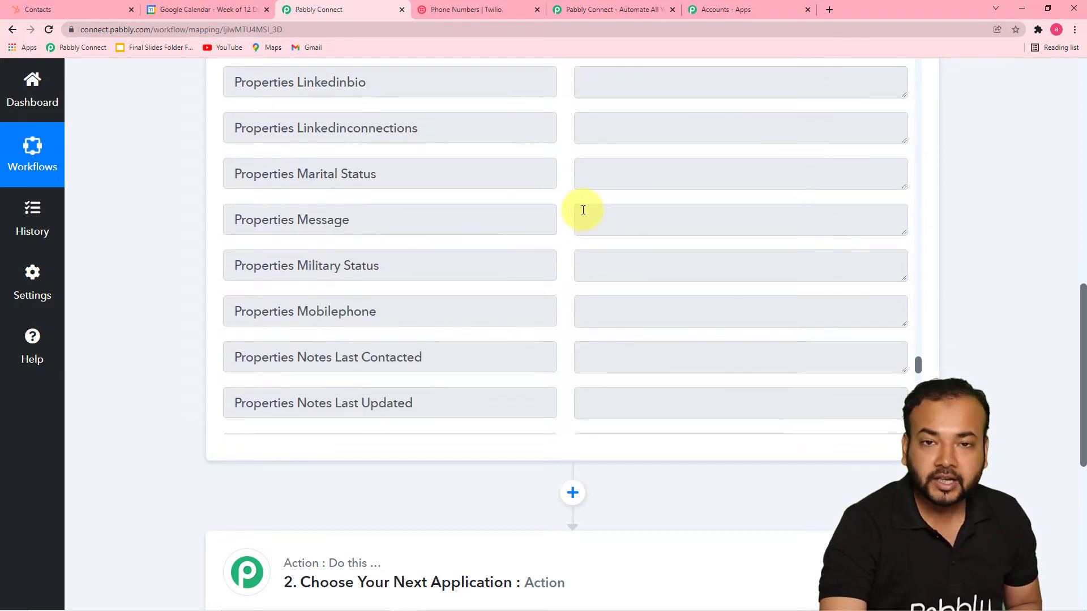
Switch to Google Calendar, open a new event for 14 Dec 2021 at 1:00pm and inspect its start and end time options.
left_click(217, 12)
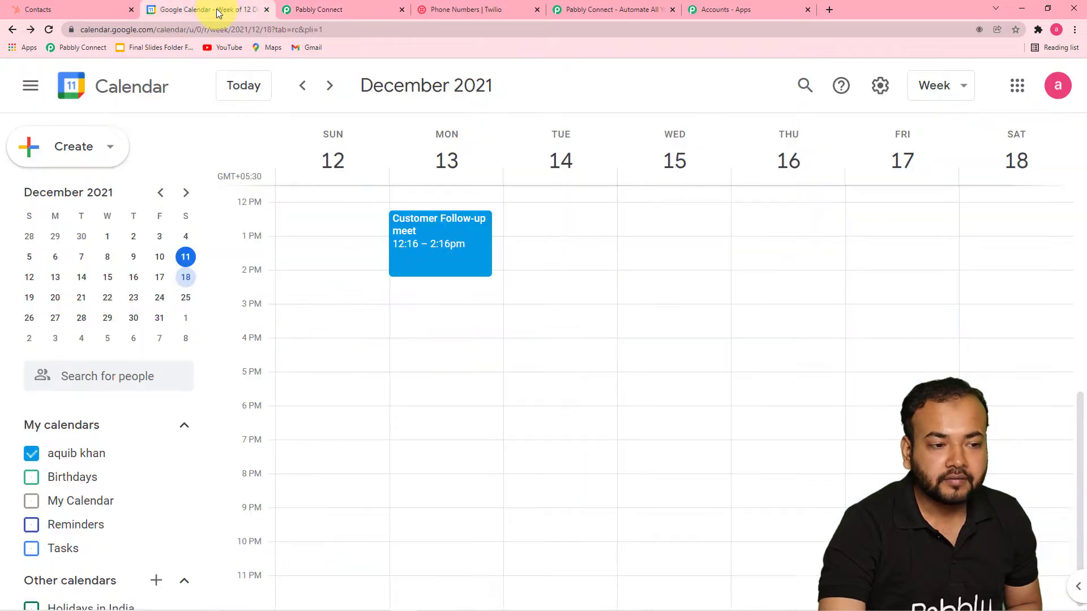
left_click(539, 255)
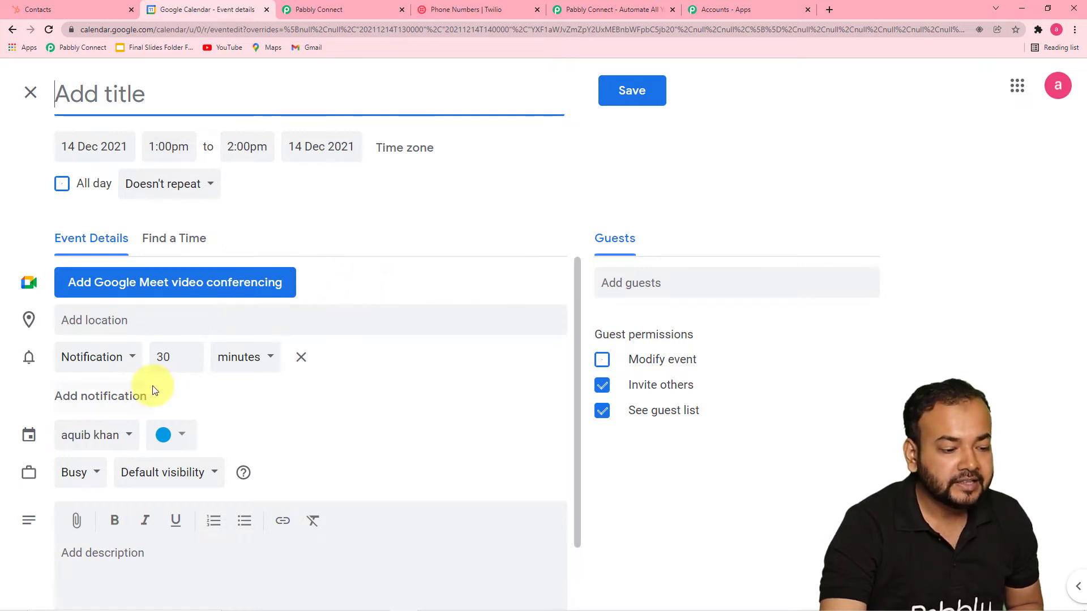
left_click(168, 146)
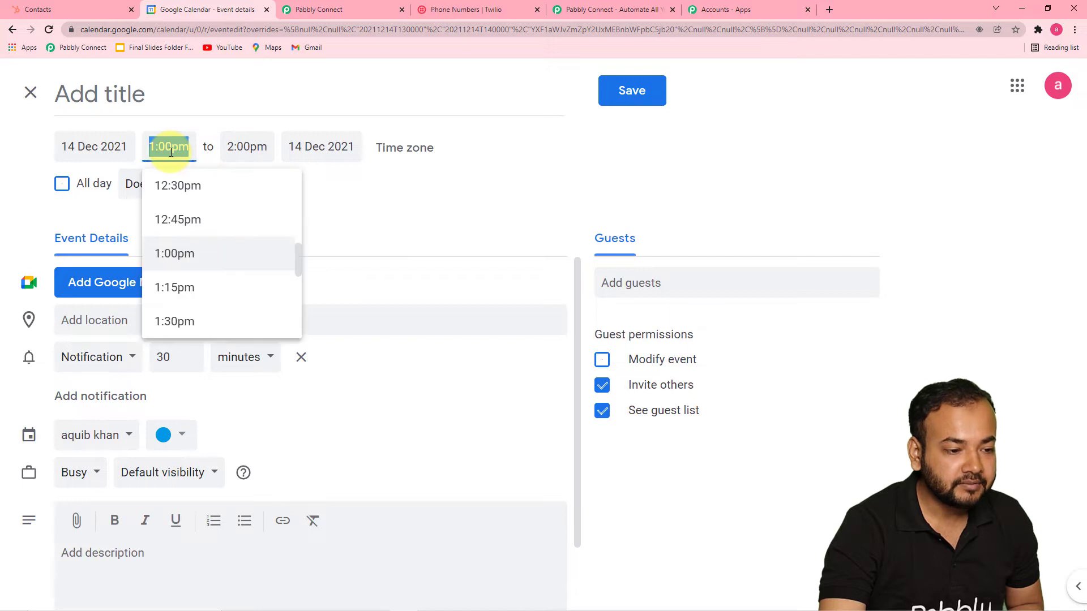
left_click(334, 207)
left_click(245, 148)
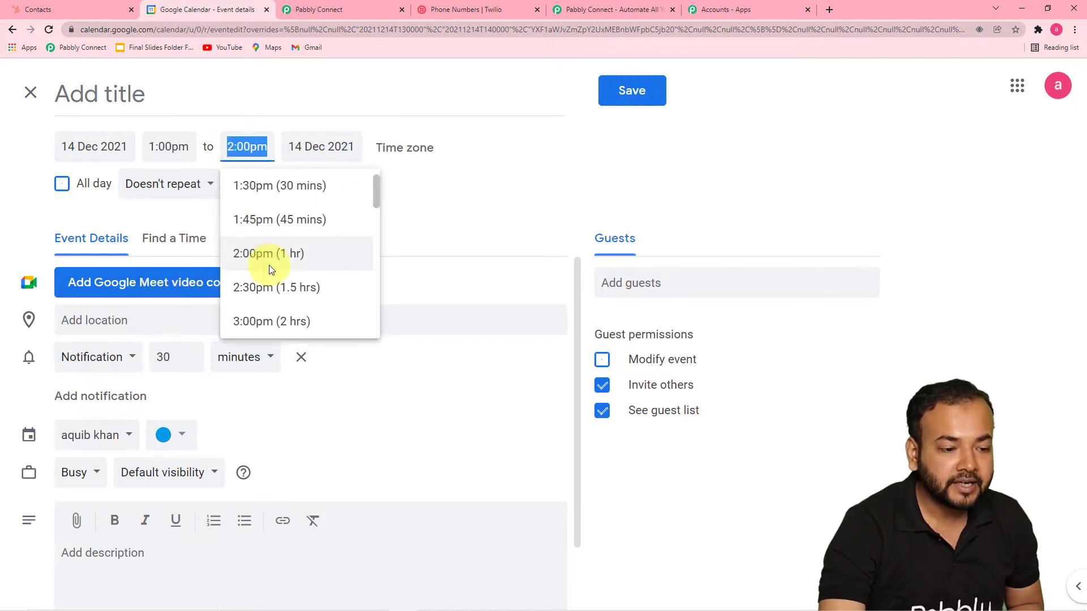
left_click(429, 223)
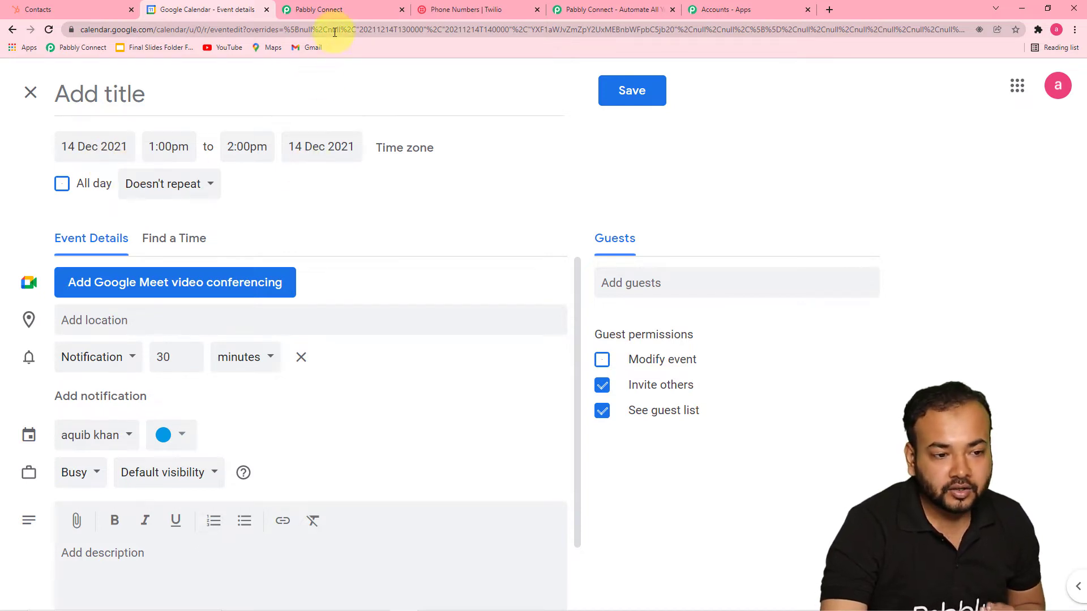
Switch to Pabbly Connect and examine the trigger response's last modified date, create date and email fields.
left_click(335, 17)
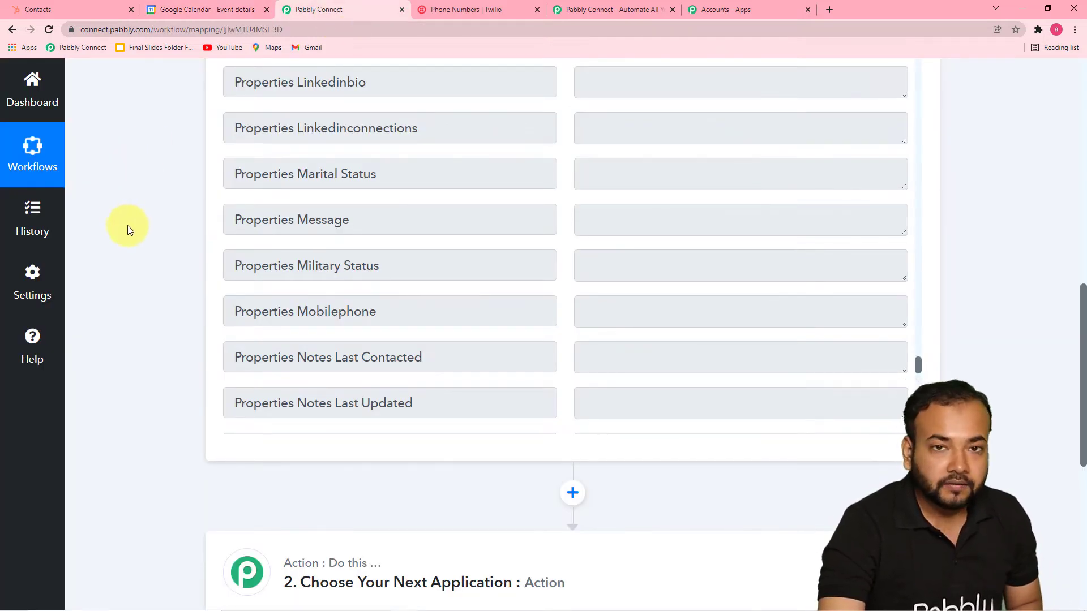
scroll(127, 229, "down", 3)
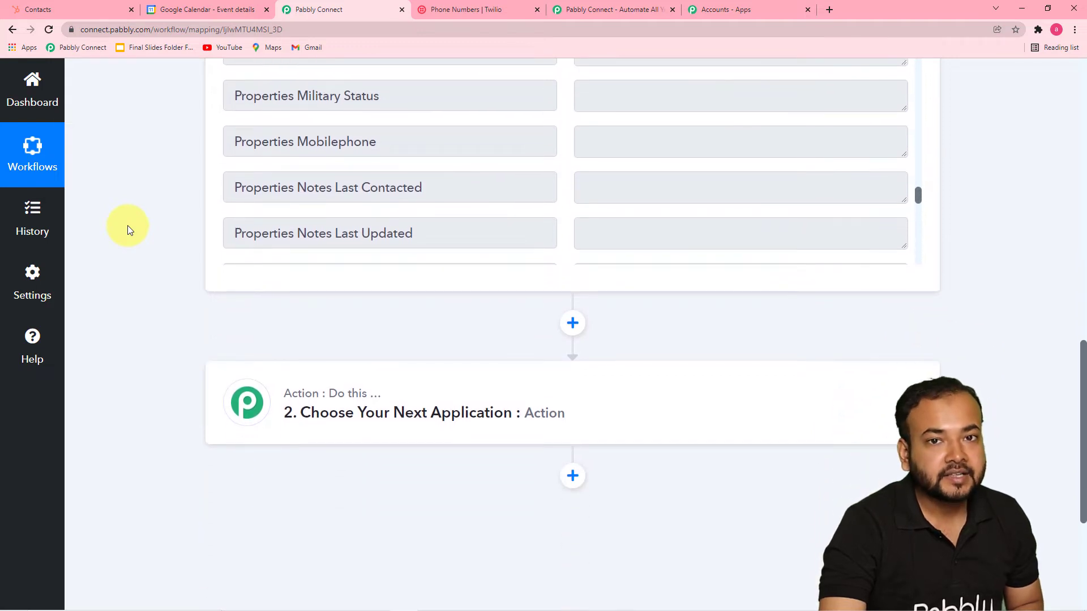
scroll(129, 226, "up", 3)
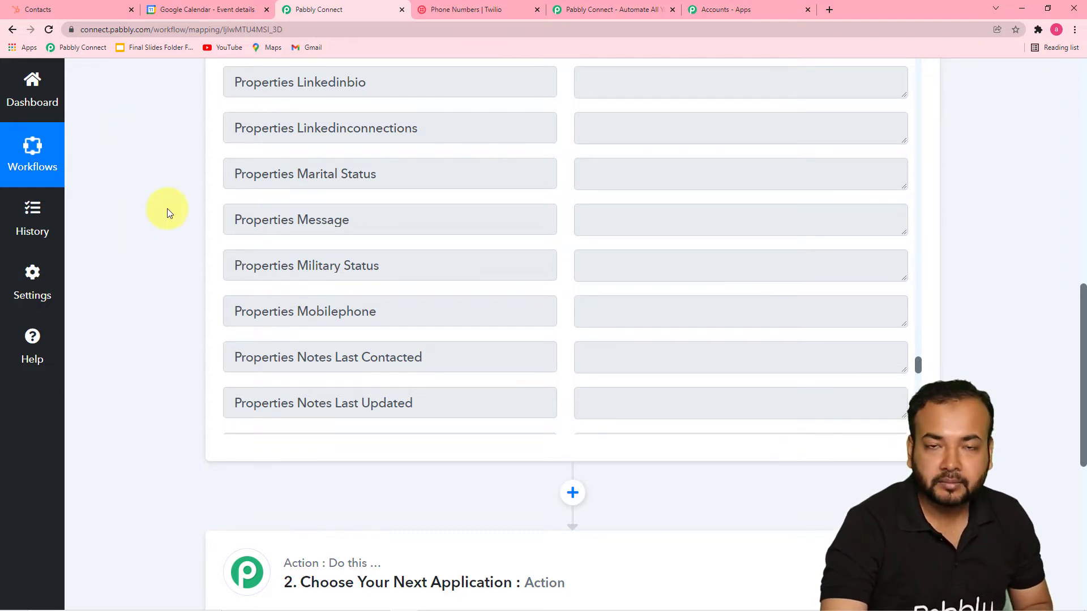
scroll(330, 198, "up", 5)
scroll(312, 203, "up", 4)
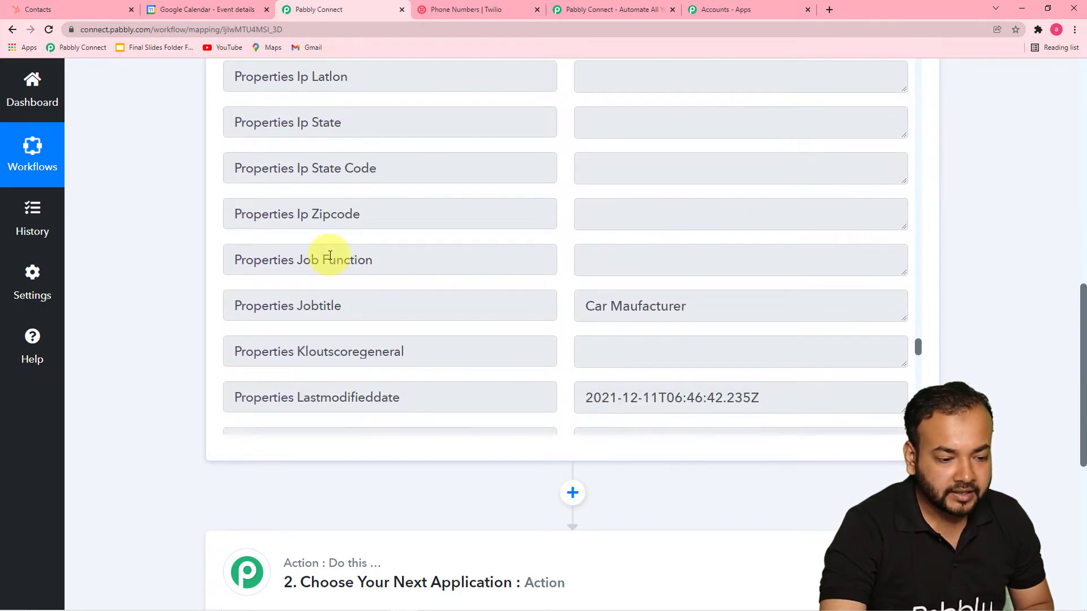
scroll(330, 255, "up", 10)
scroll(330, 255, "up", 10)
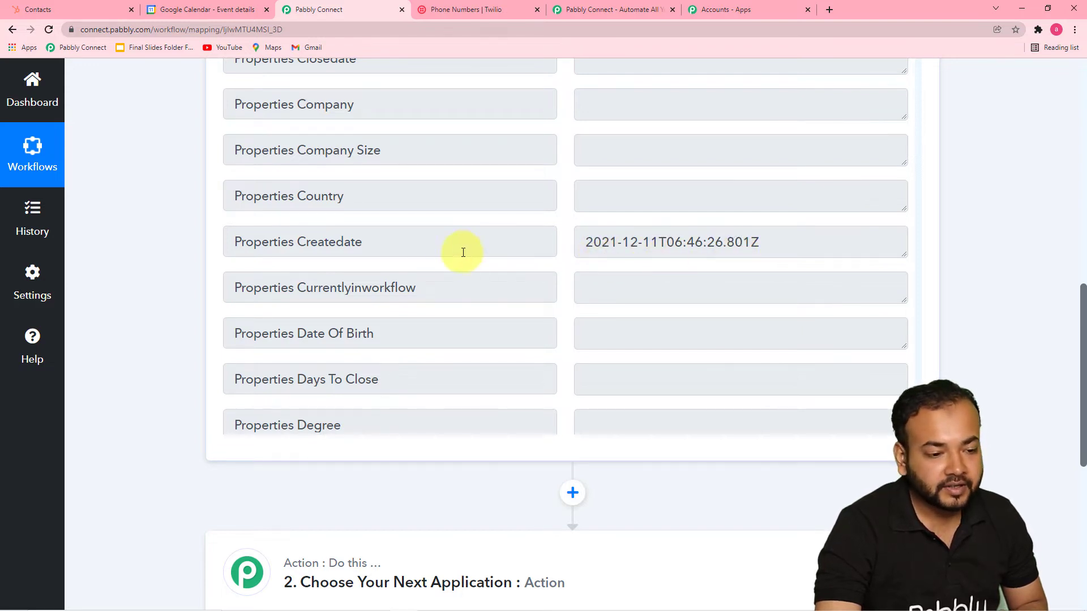
scroll(453, 254, "up", 2)
scroll(453, 254, "up", 1)
scroll(453, 254, "down", 4)
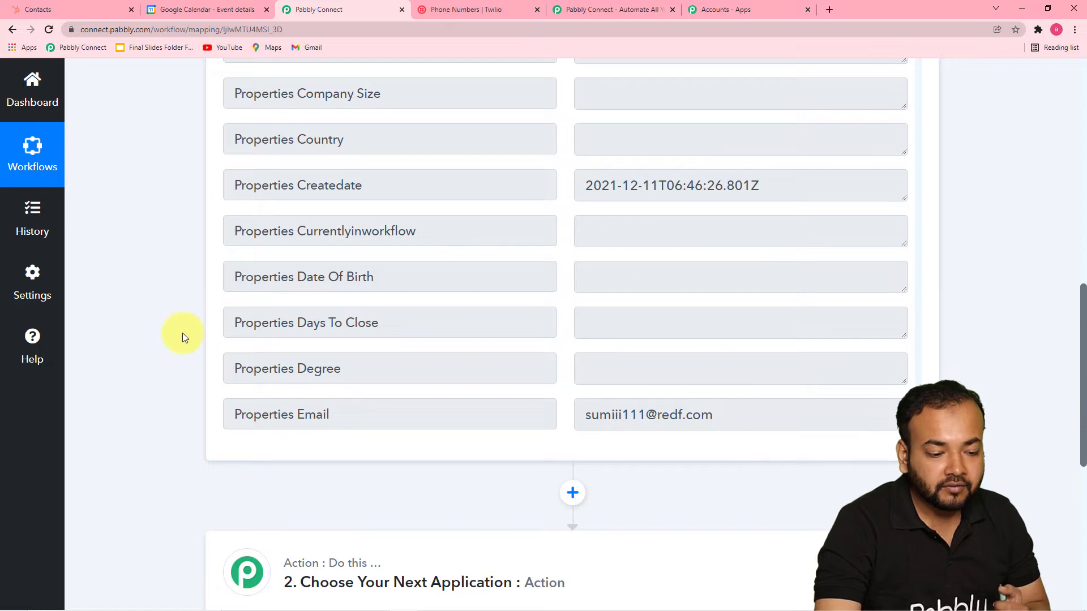
scroll(182, 331, "down", 4)
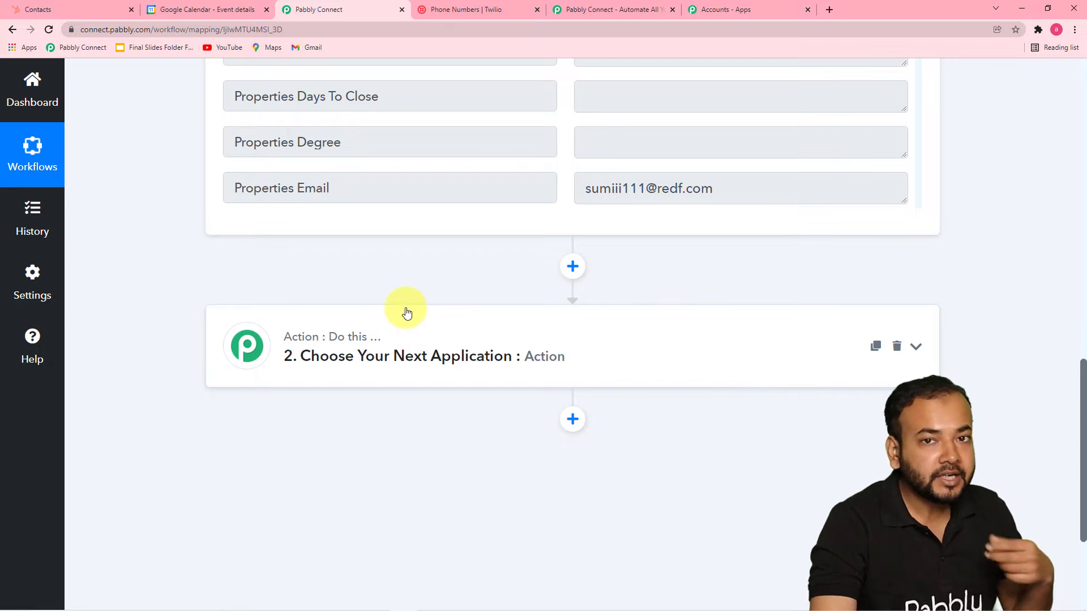
Expand the workflow's second step, search the apps for "date" and choose Date/Time Formatter.
left_click(409, 349)
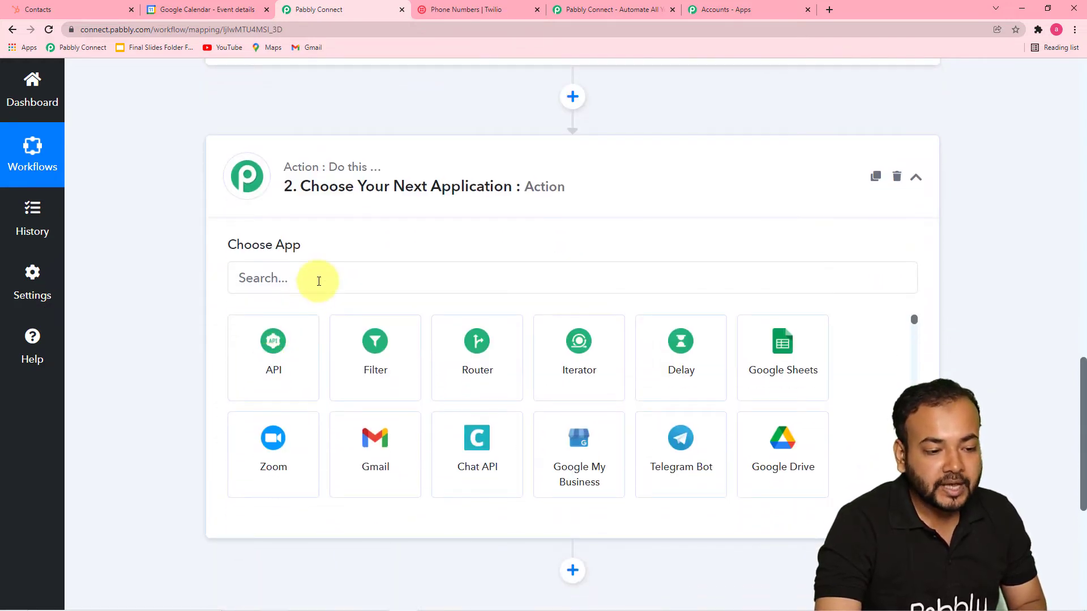
left_click(319, 281)
type("da")
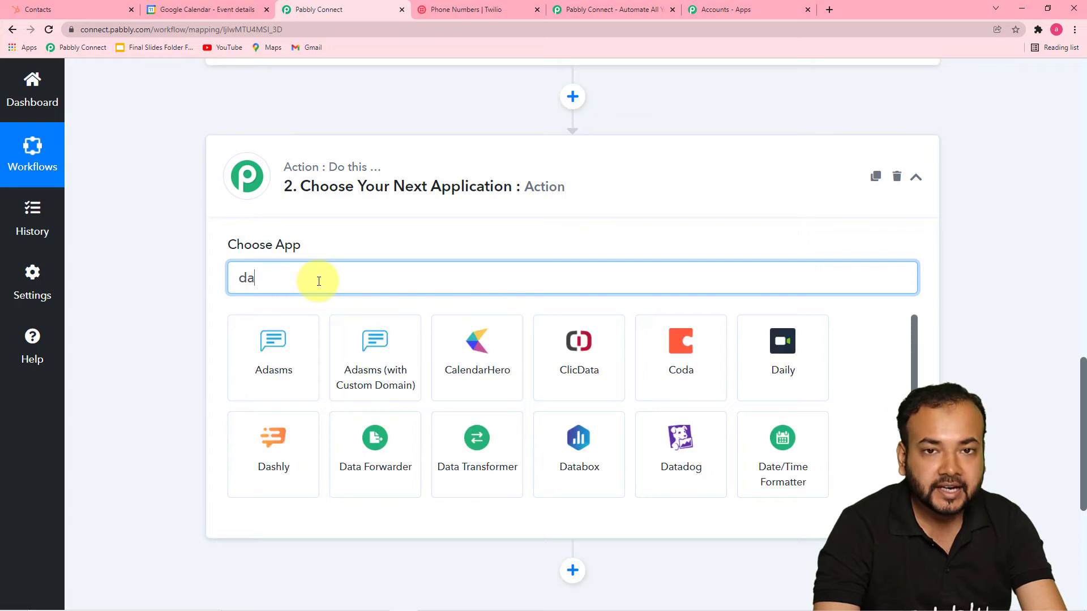
type("te")
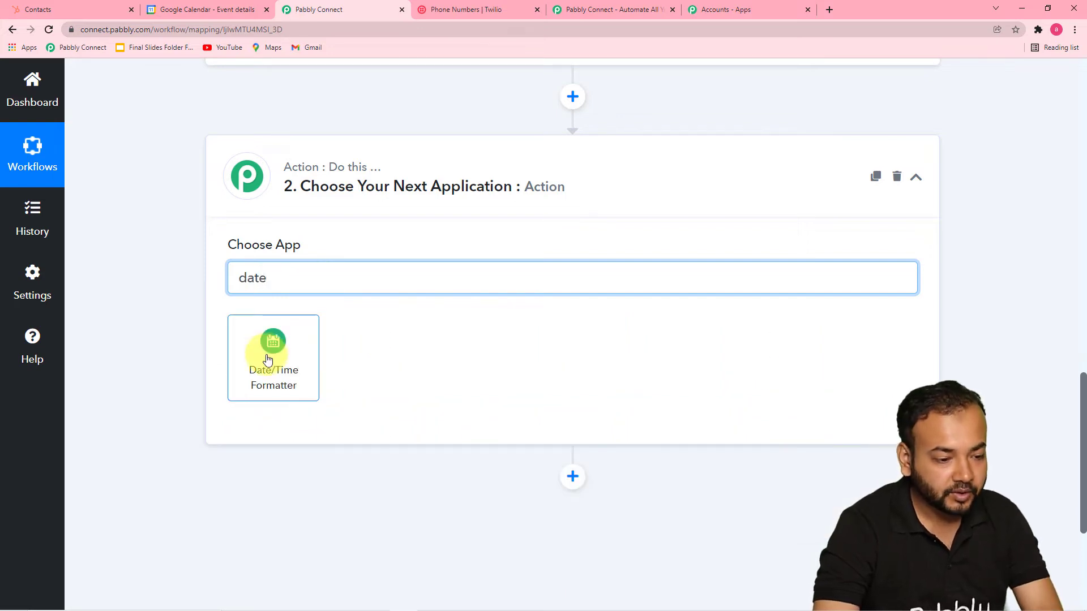
left_click(268, 360)
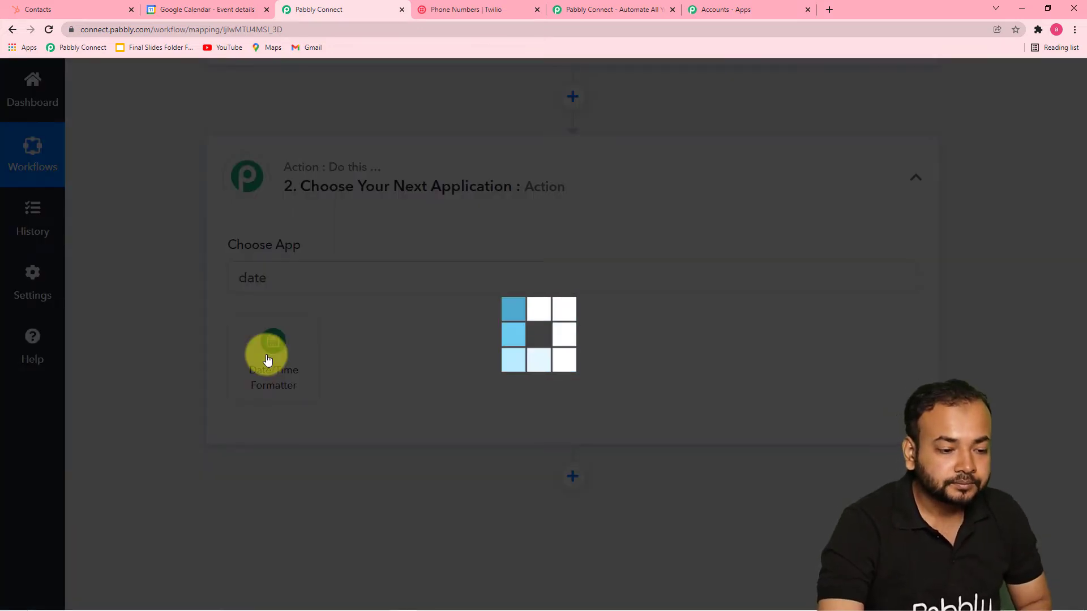
Set the Date/Time Formatter's action event to Modify Current Date and connect it.
scroll(185, 367, "down", 3)
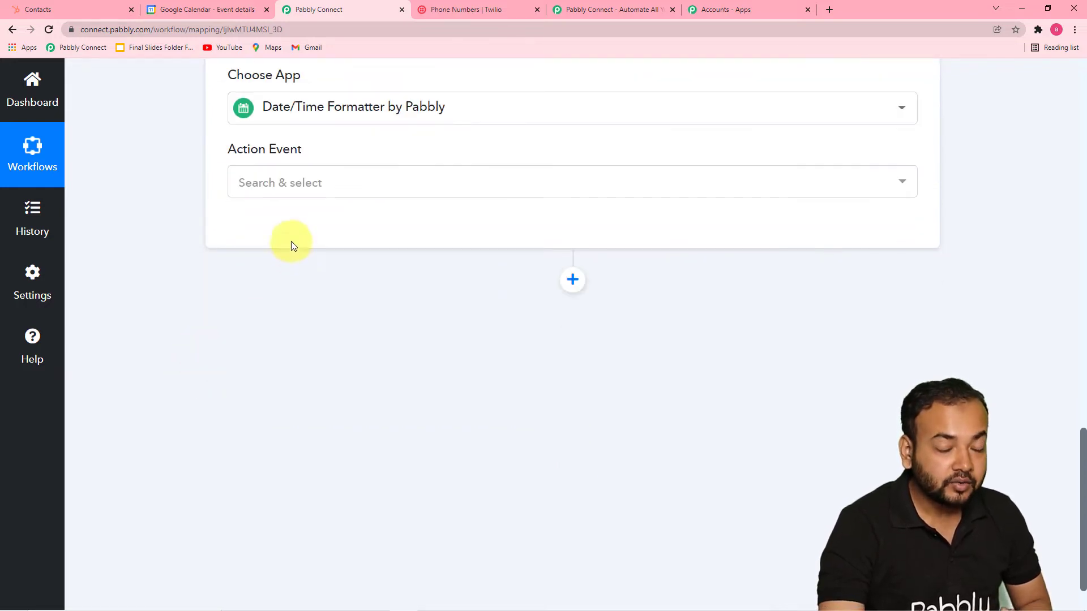
scroll(330, 196, "up", 3)
scroll(333, 194, "up", 2)
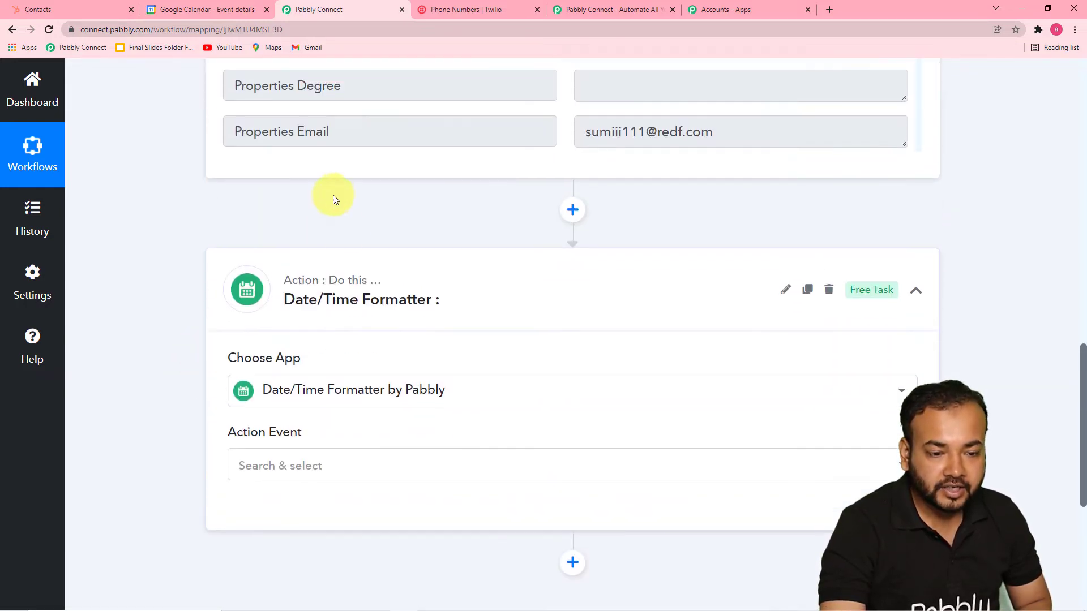
scroll(345, 245, "down", 4)
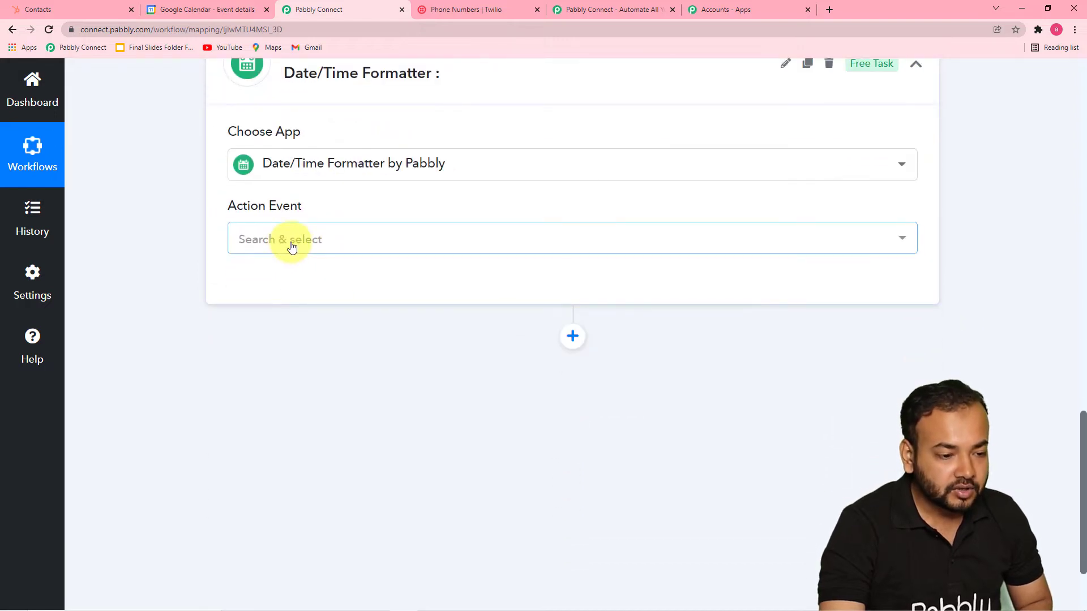
left_click(288, 245)
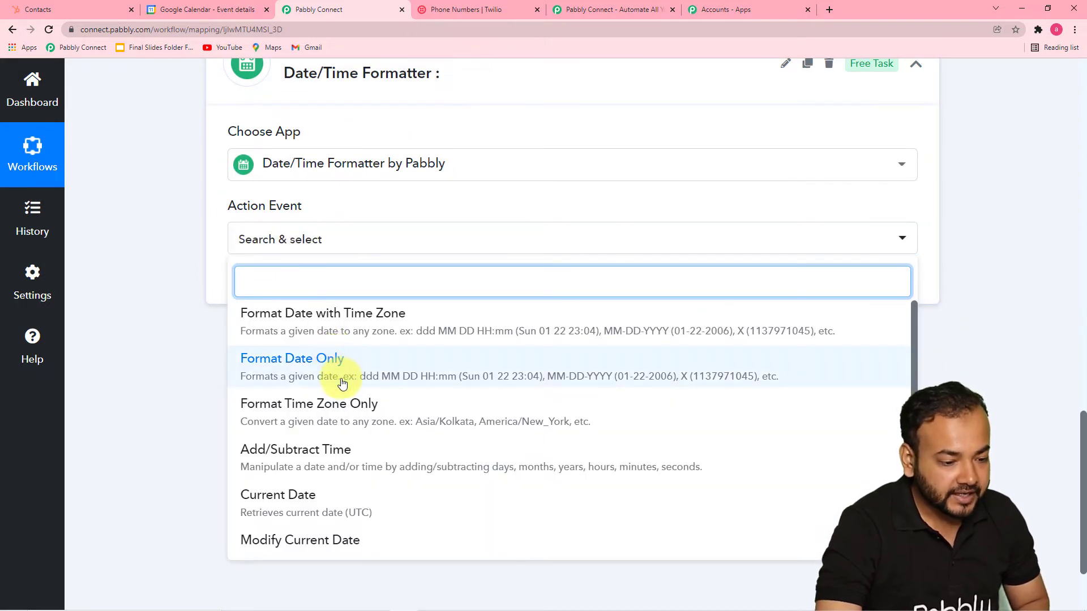
scroll(341, 382, "down", 1)
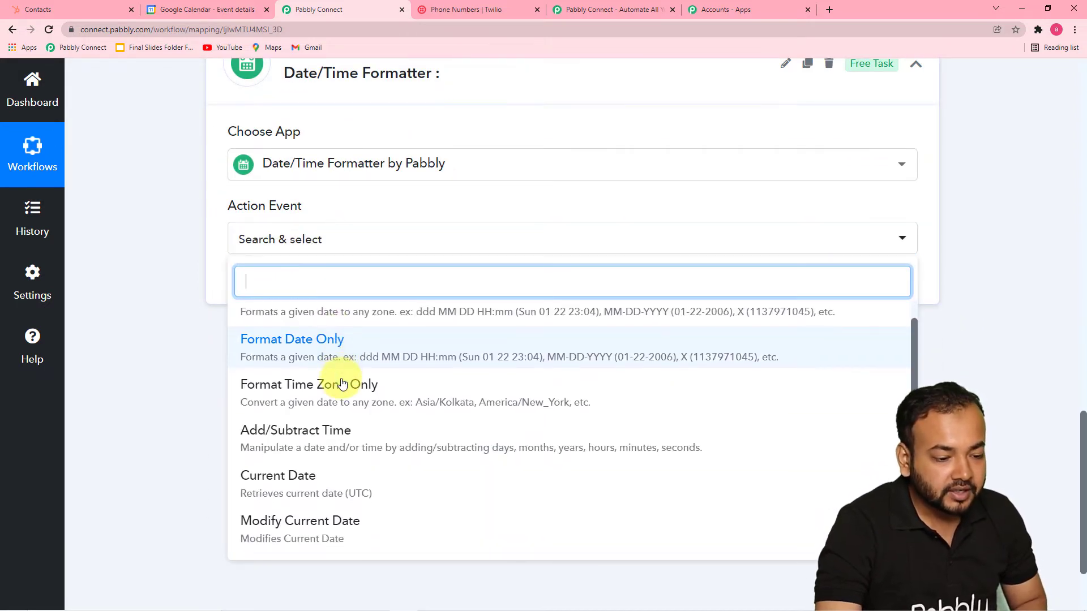
left_click(279, 532)
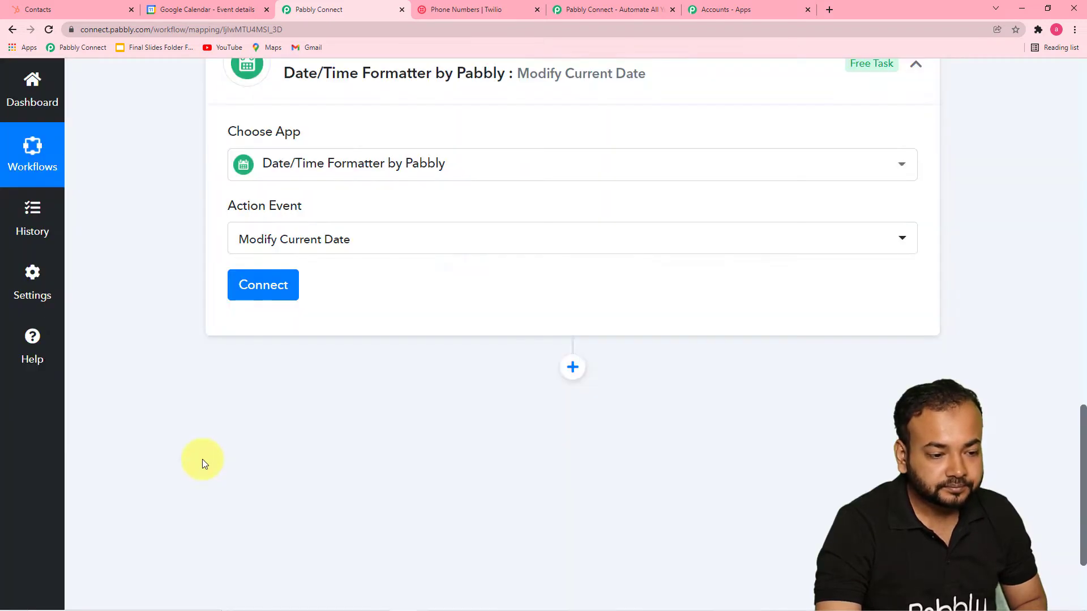
left_click(266, 286)
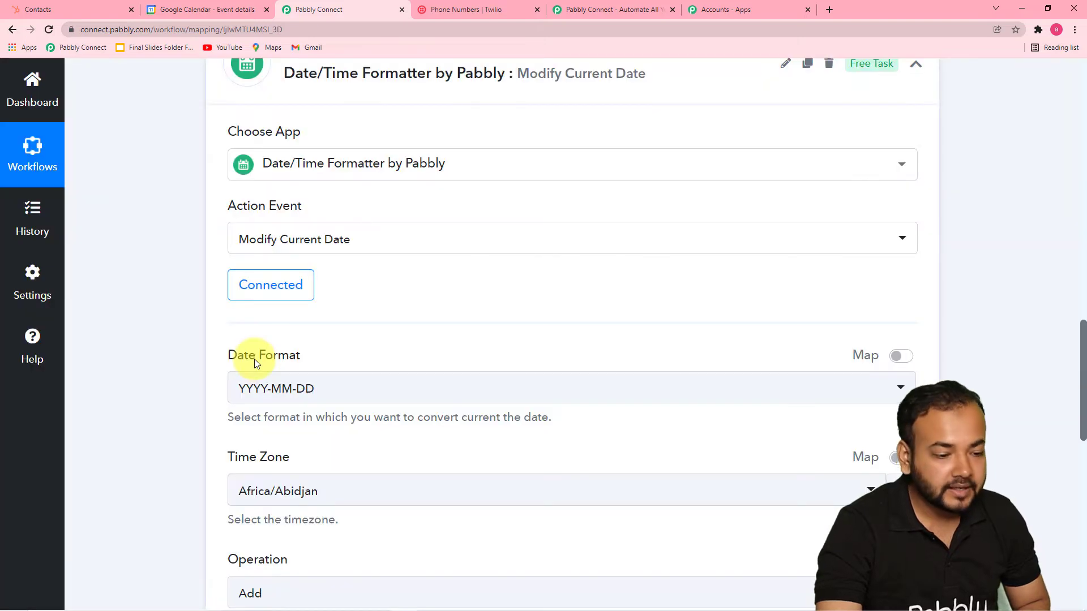
Set the Date/Time Formatter's date format to YYYY-MM-DDTHH:mm:ssZ.
scroll(185, 337, "down", 1)
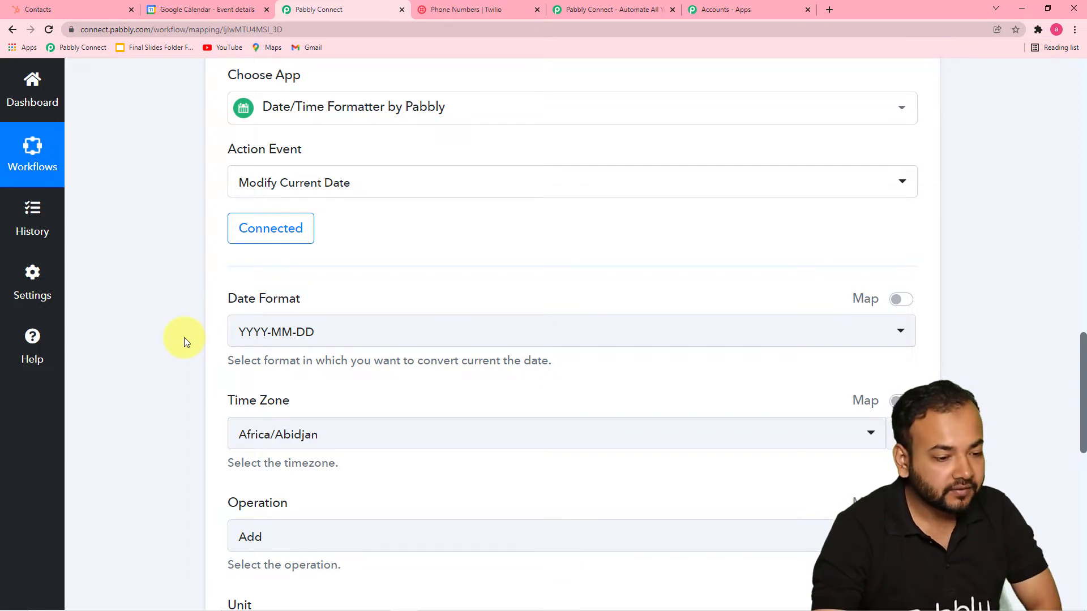
scroll(88, 283, "down", 4)
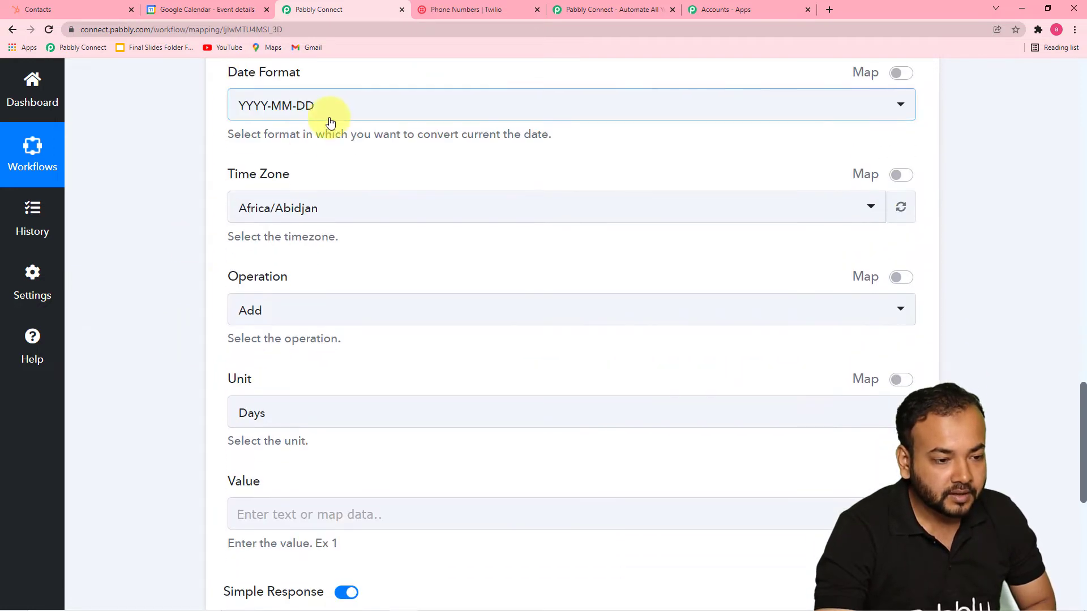
left_click(330, 119)
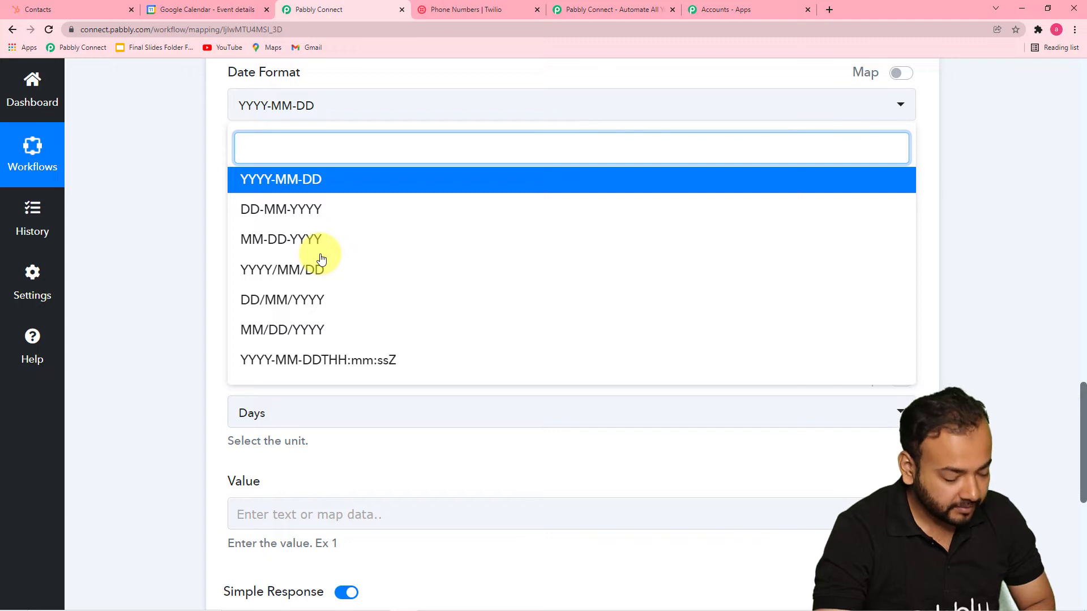
left_click(283, 360)
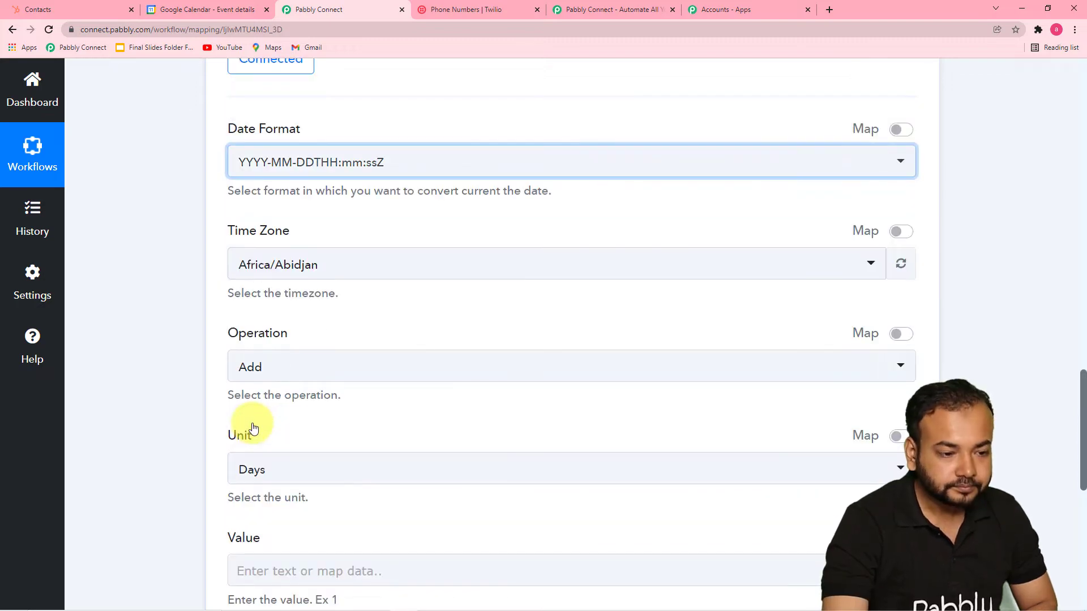
left_click(346, 175)
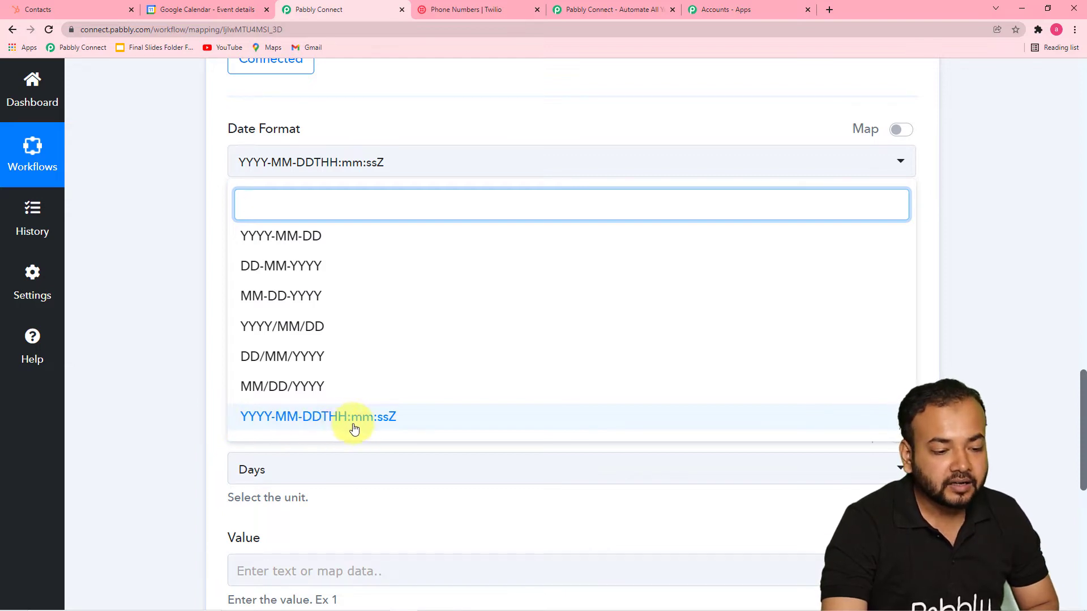
left_click(195, 294)
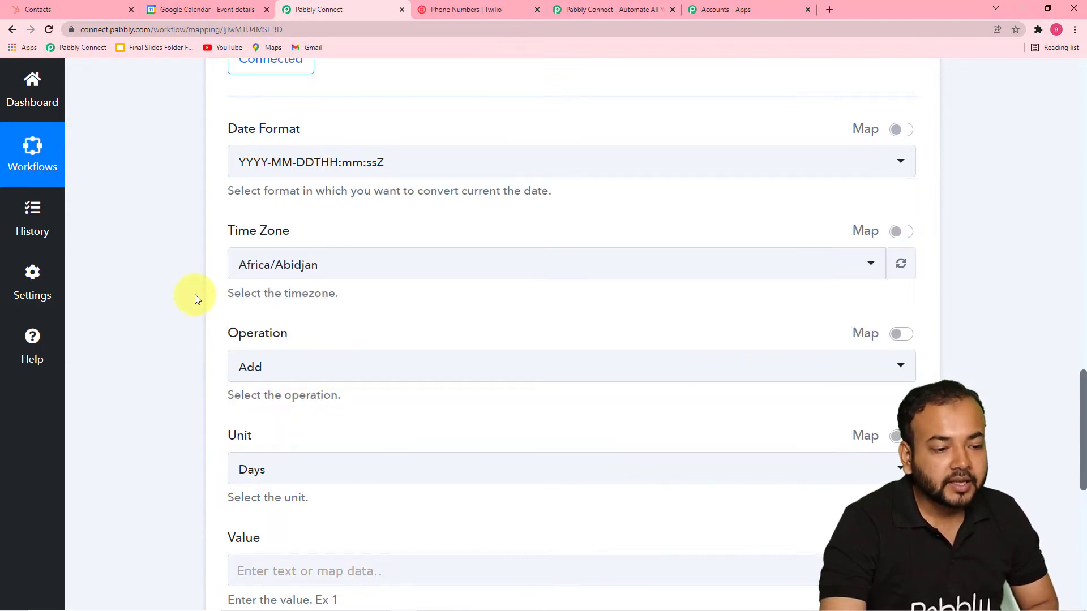
Find the Kolkata time zone and set the date formatter's time zone to Asia/Kolkata.
scroll(364, 245, "down", 1)
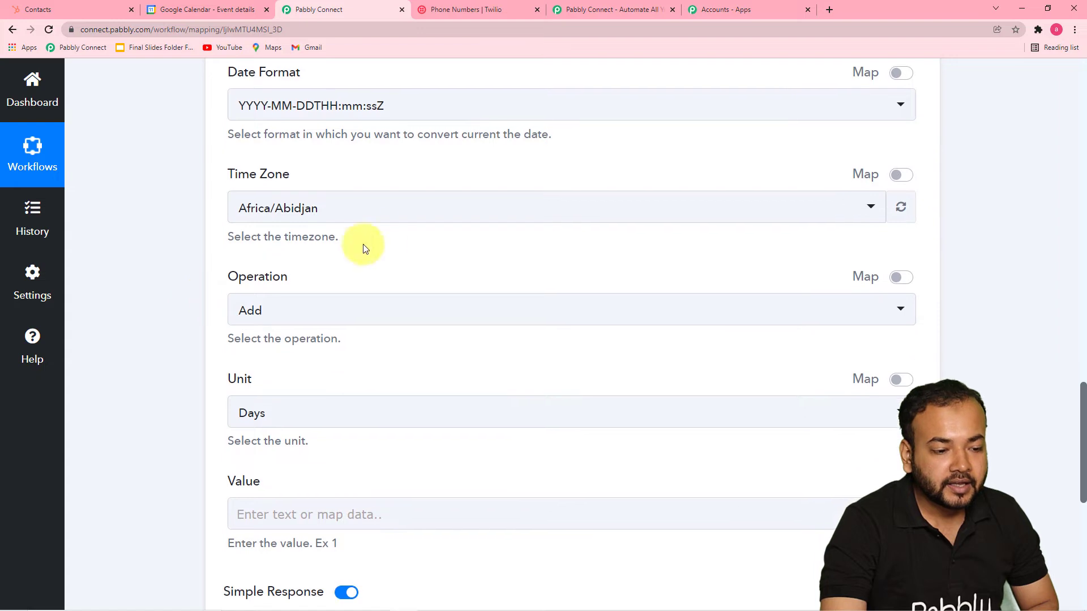
left_click(378, 218)
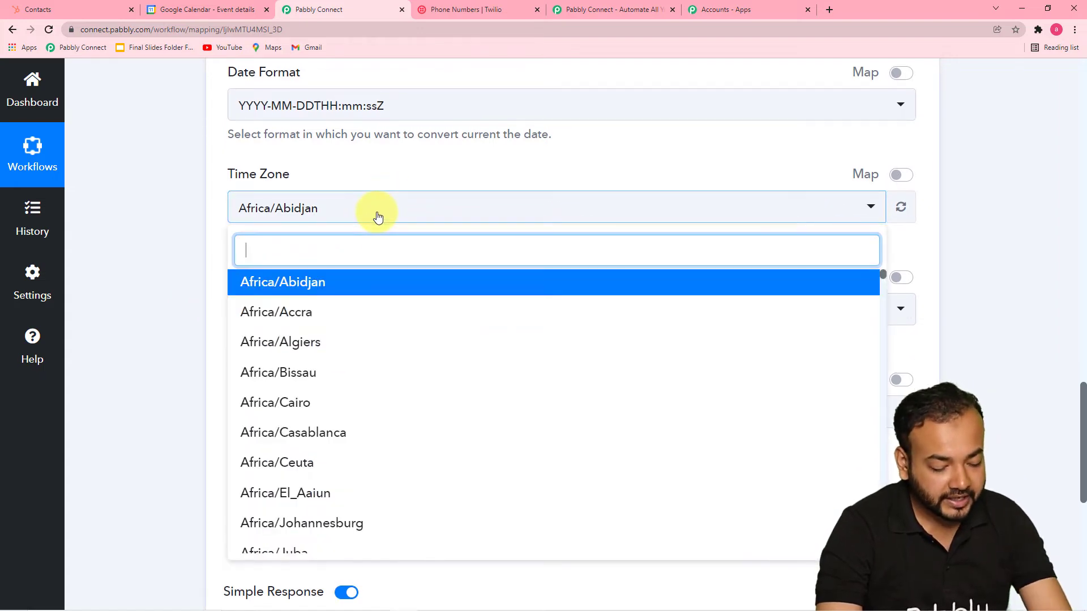
type("ko")
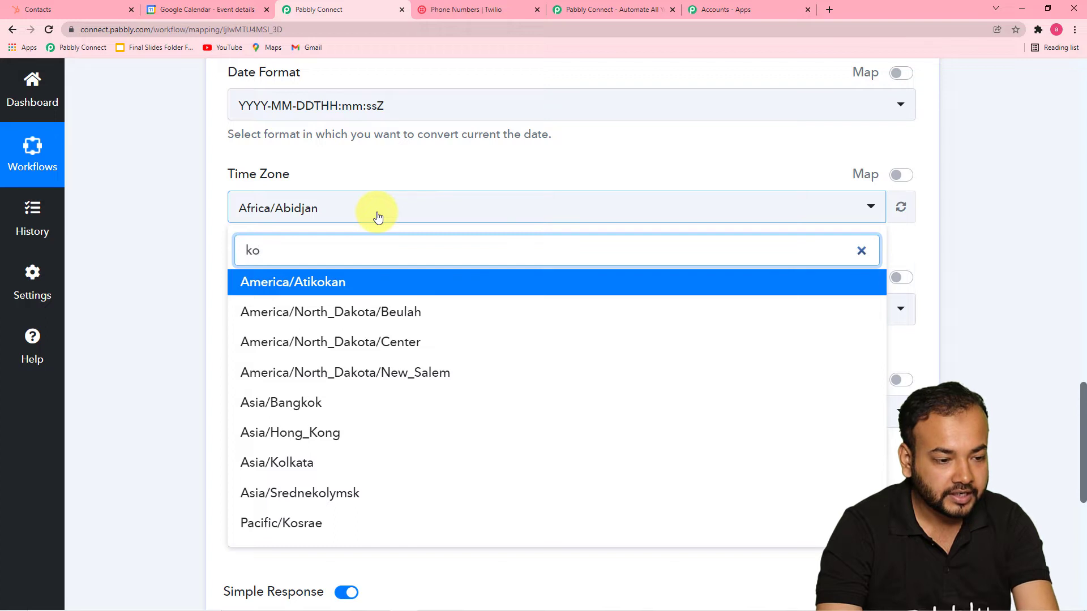
type("l")
left_click(308, 283)
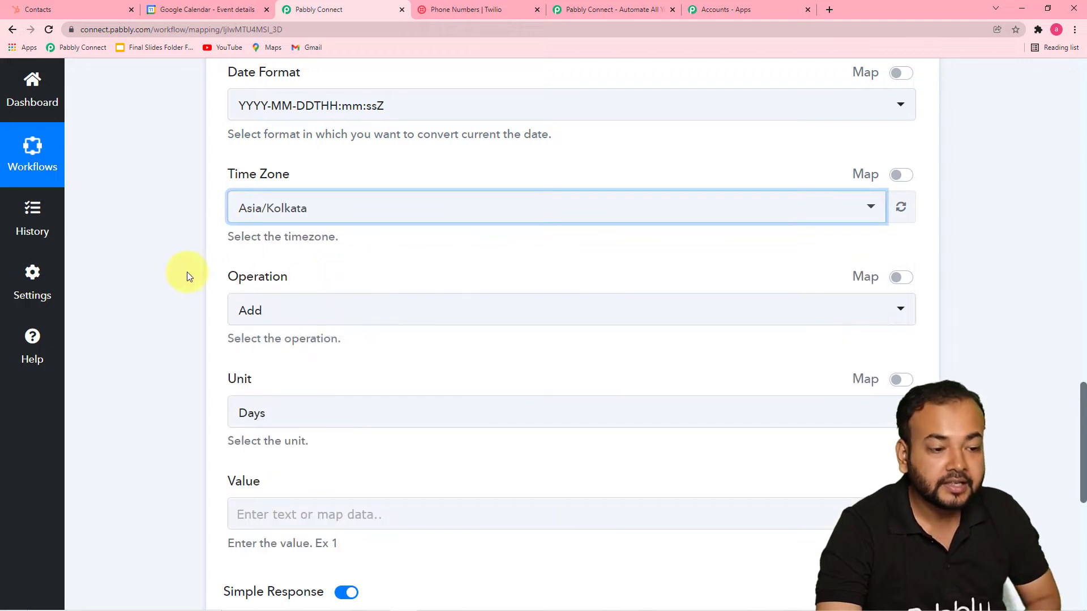
Set the Date/Time Formatter's operation to Add.
scroll(188, 280, "down", 1)
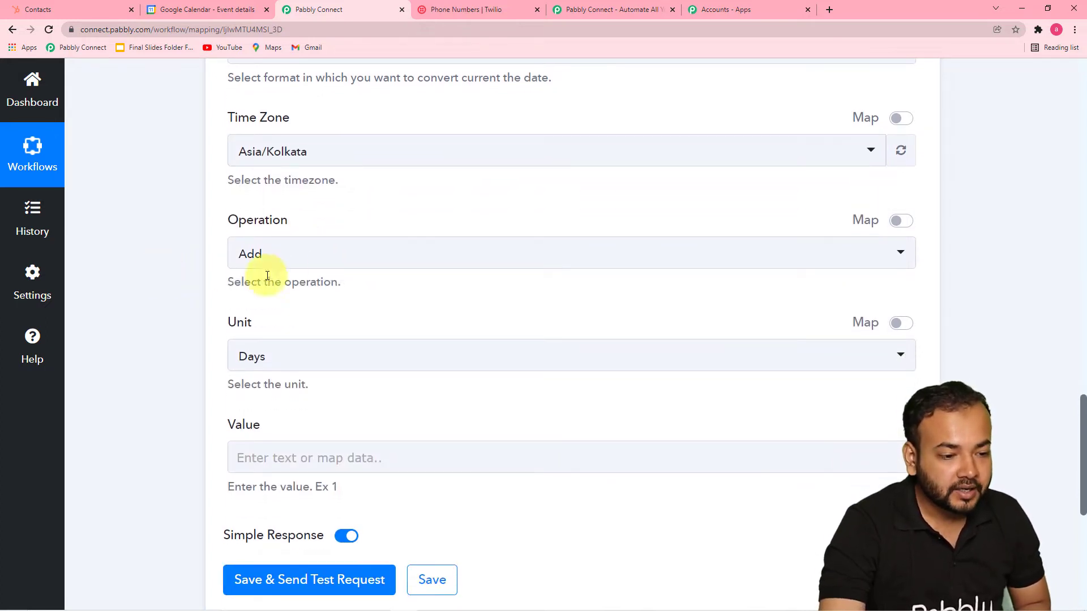
left_click(326, 259)
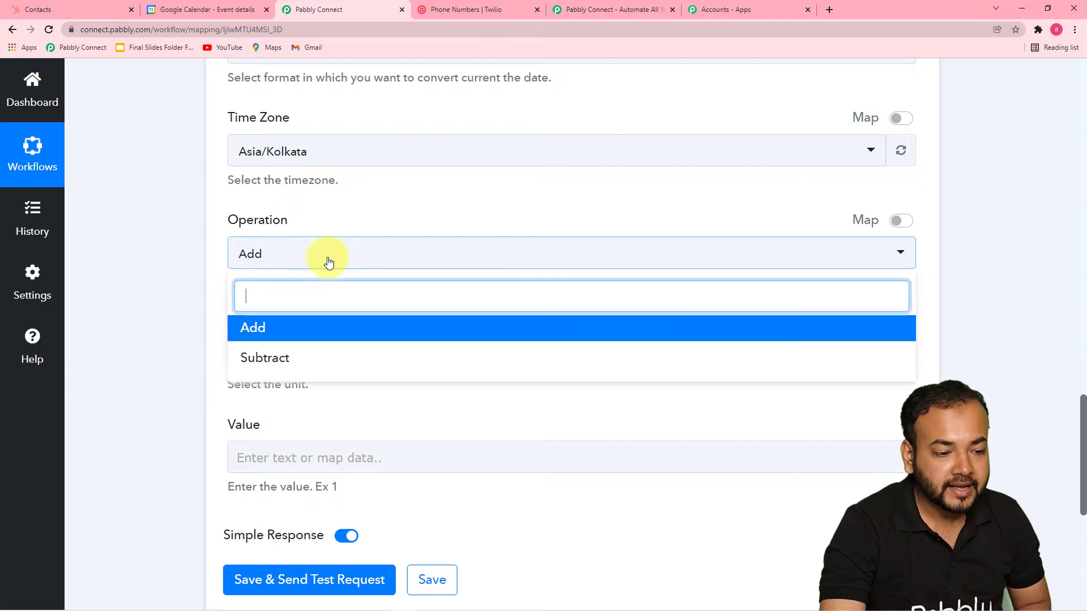
left_click(273, 328)
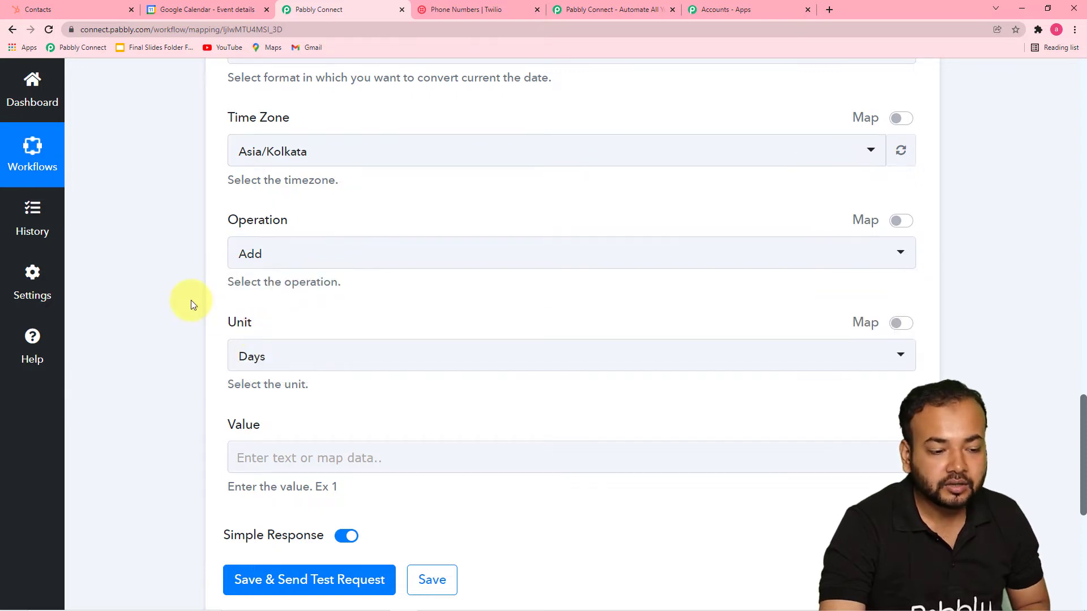
Review the contact's creation date in the HubSpot response and set the Date/Time Formatter's unit to Days.
scroll(191, 300, "up", 3)
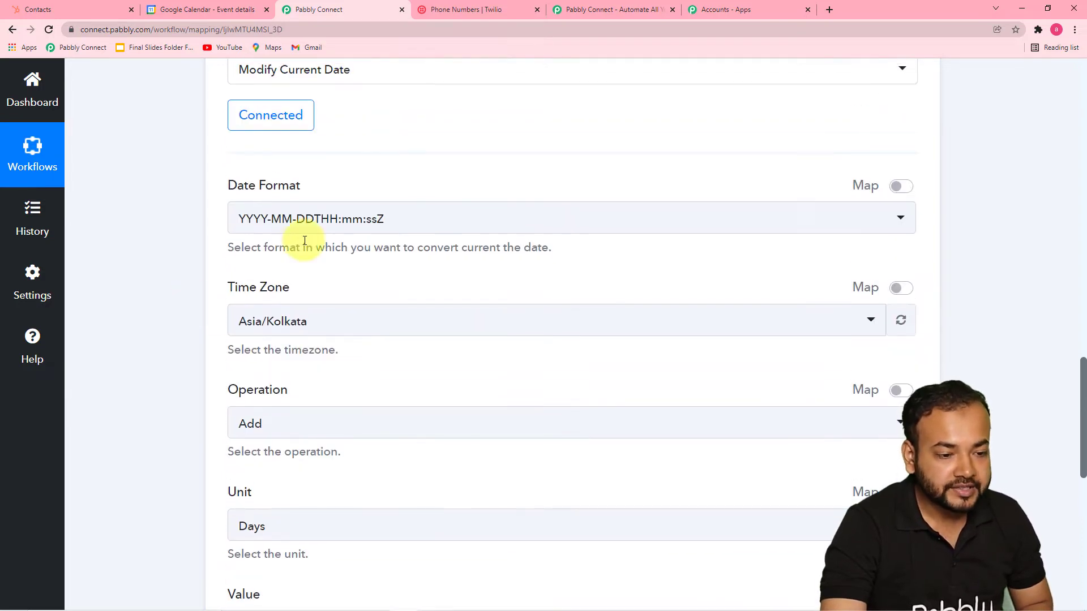
scroll(300, 240, "up", 2)
scroll(192, 367, "down", 7)
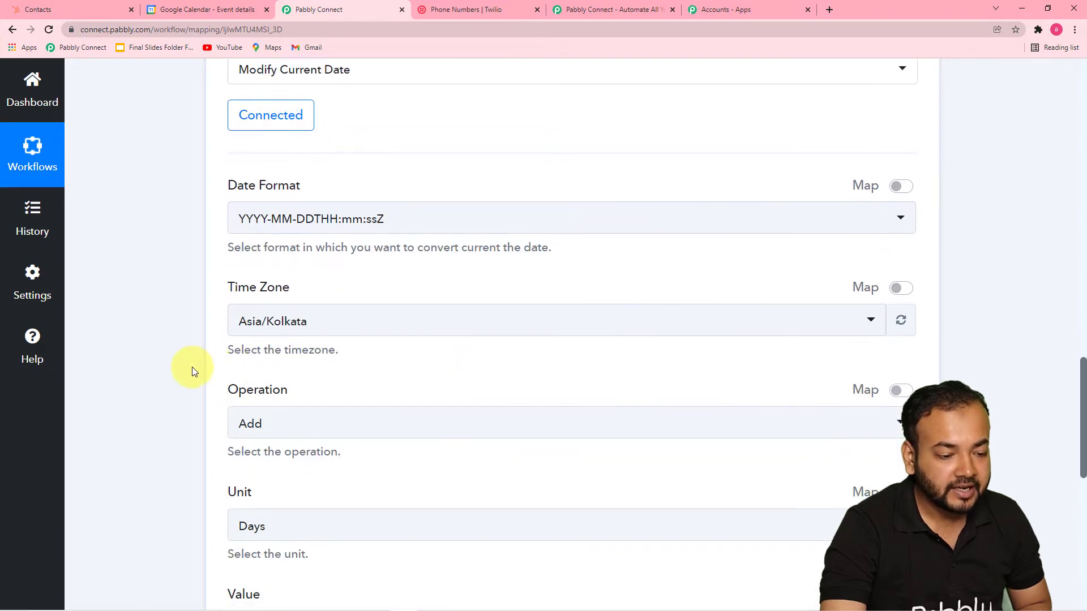
scroll(192, 367, "up", 15)
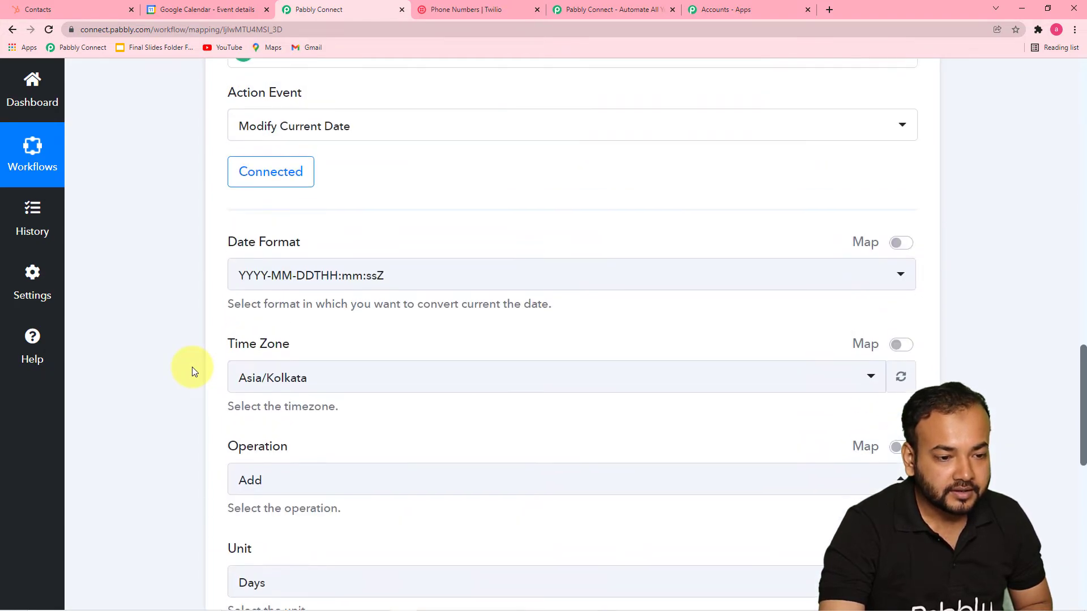
scroll(192, 367, "up", 1)
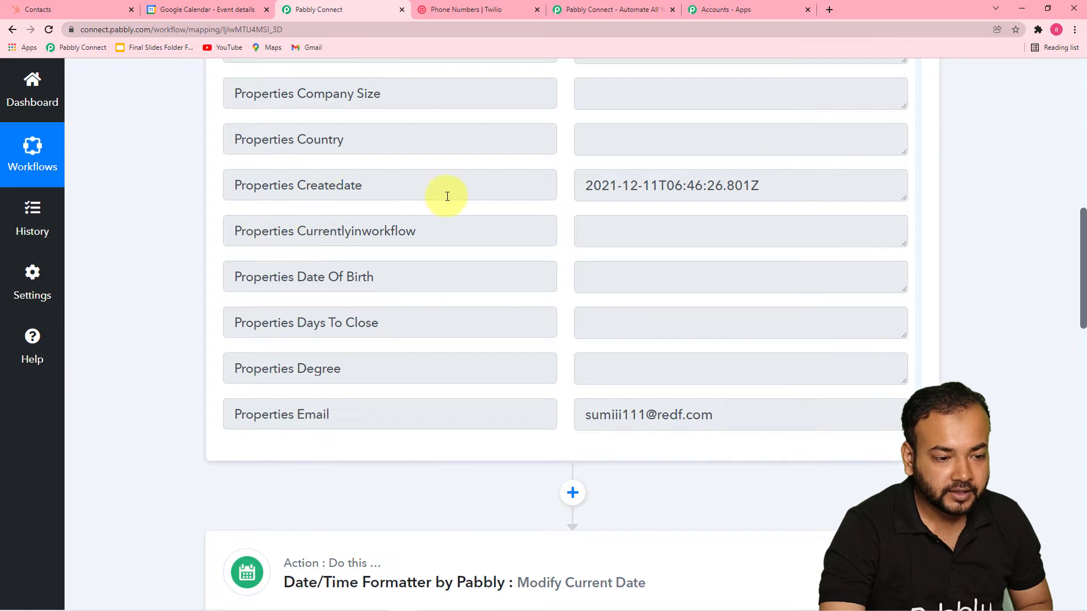
scroll(167, 256, "down", 10)
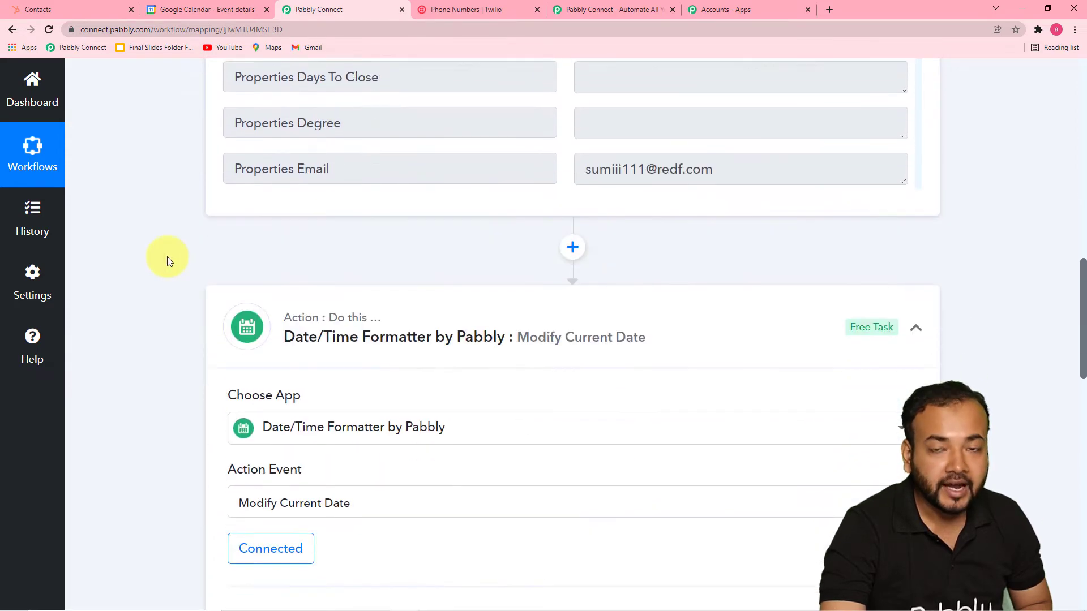
scroll(167, 257, "down", 6)
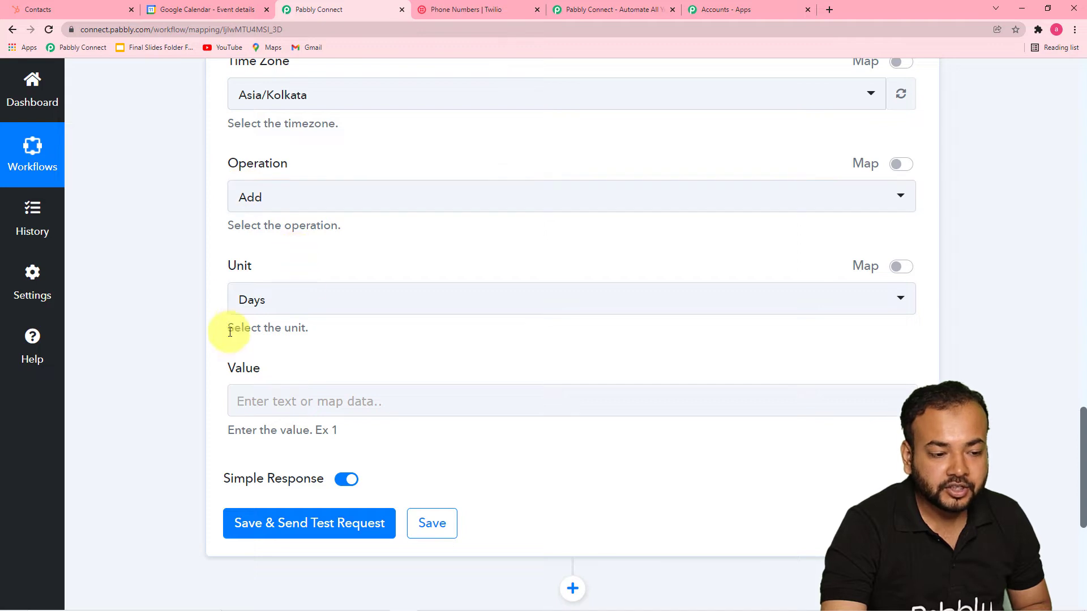
left_click(303, 309)
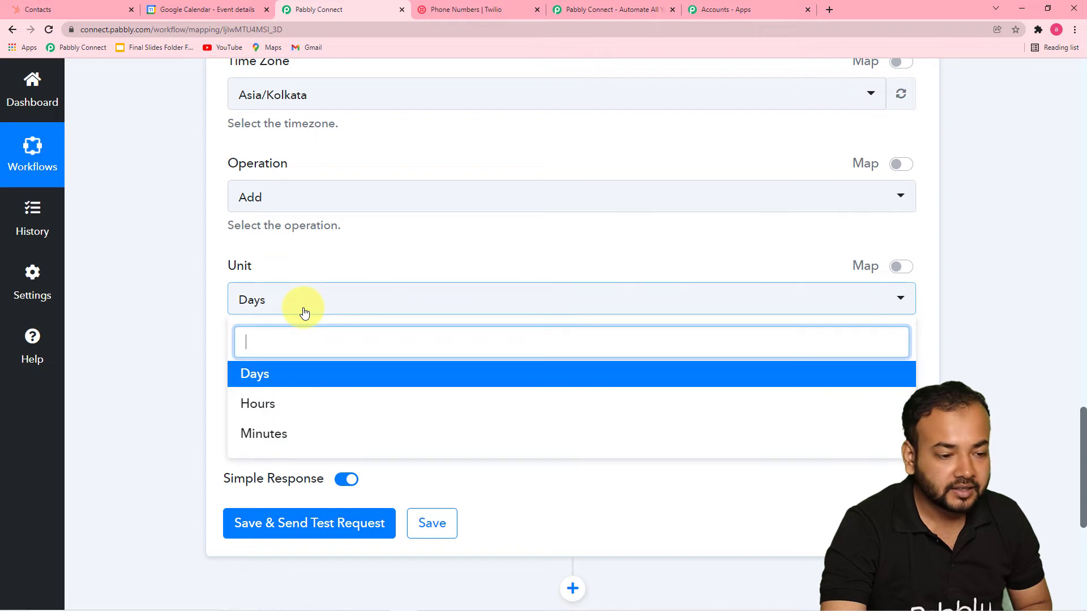
left_click(279, 387)
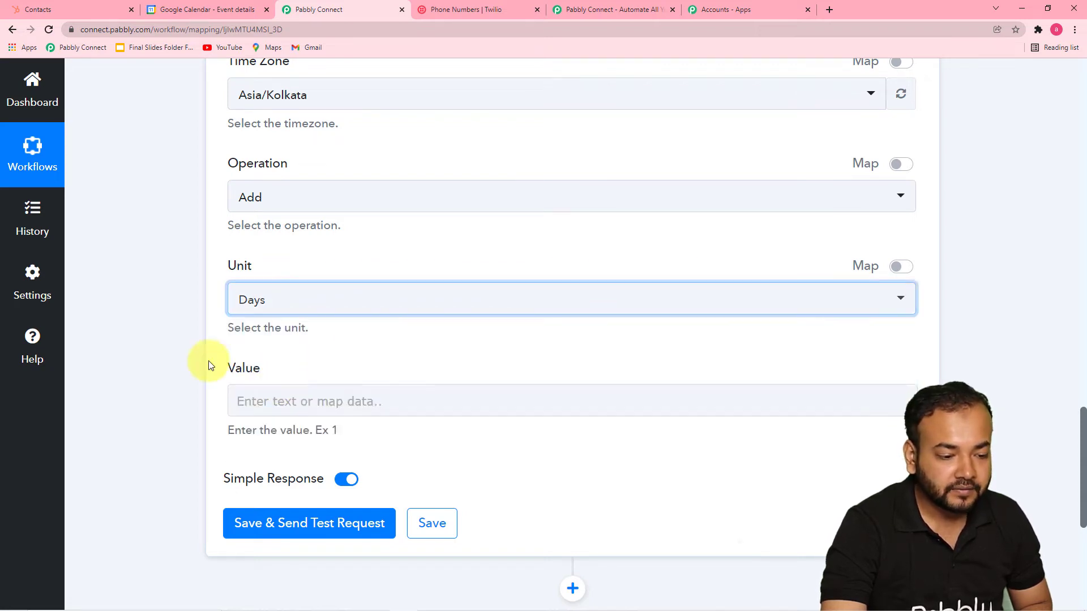
Set the number of days to add to the current date to 2.
scroll(203, 362, "down", 1)
left_click(305, 345)
left_click(306, 344)
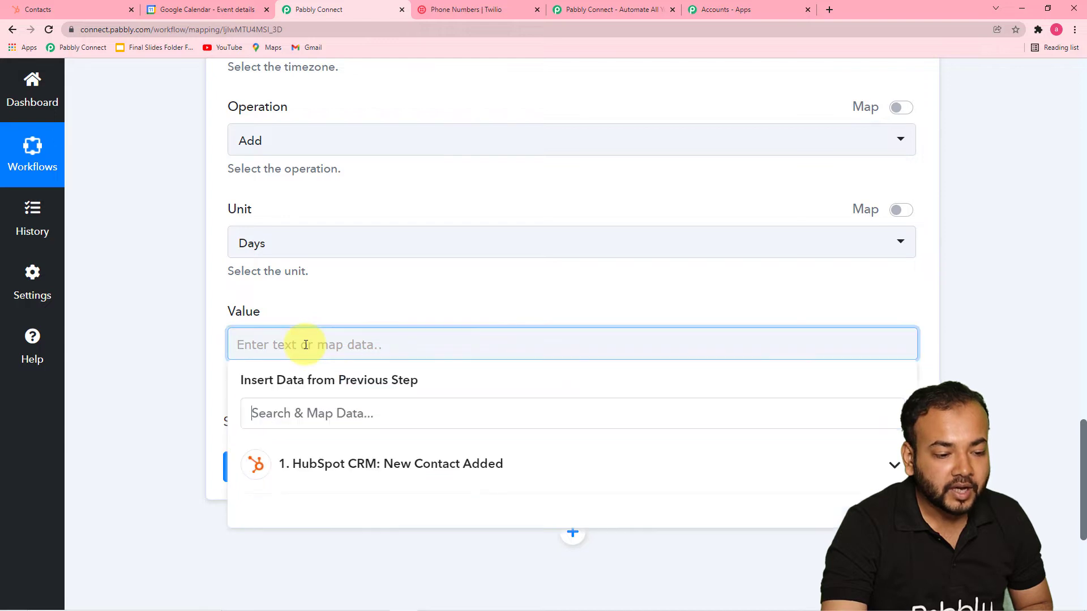
type("2")
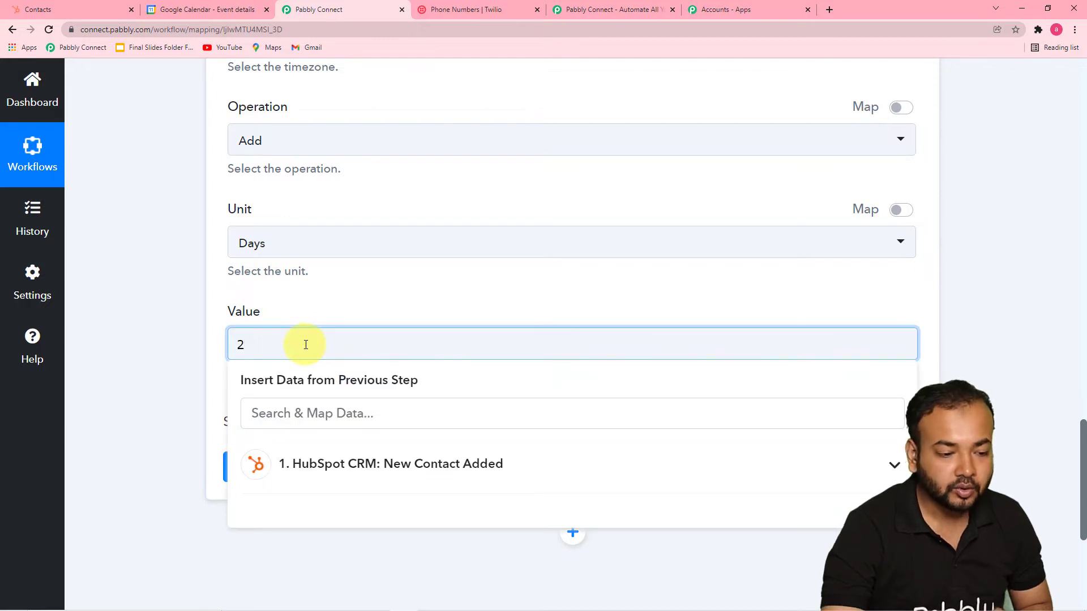
left_click(195, 304)
scroll(194, 304, "down", 2)
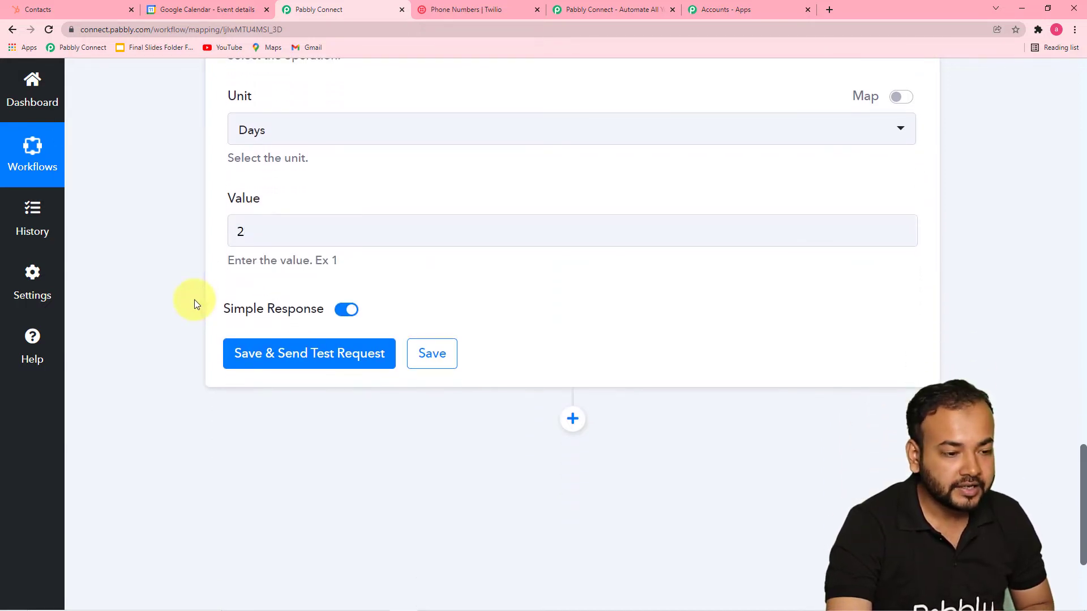
Save the date formatter step with a test request and compare the returned date with the contact's creation date.
scroll(194, 303, "up", 10)
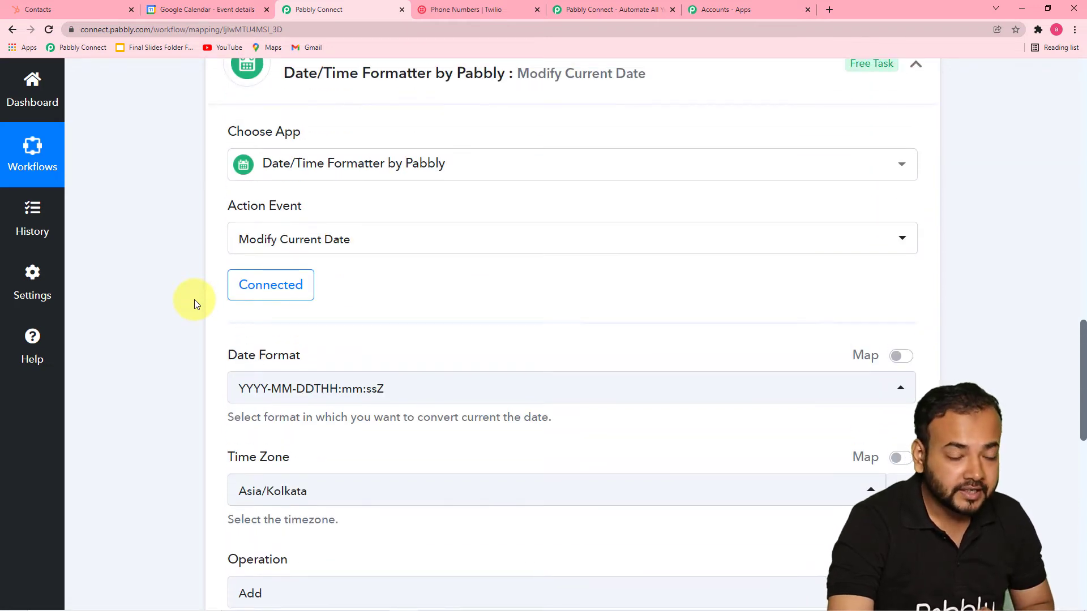
scroll(195, 300, "down", 2)
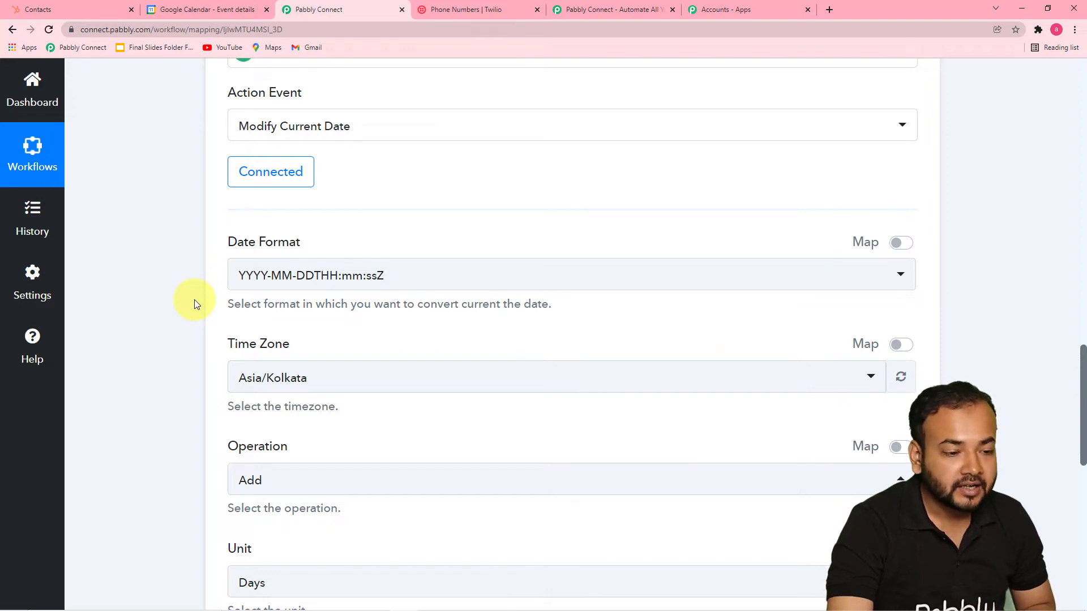
scroll(195, 300, "down", 11)
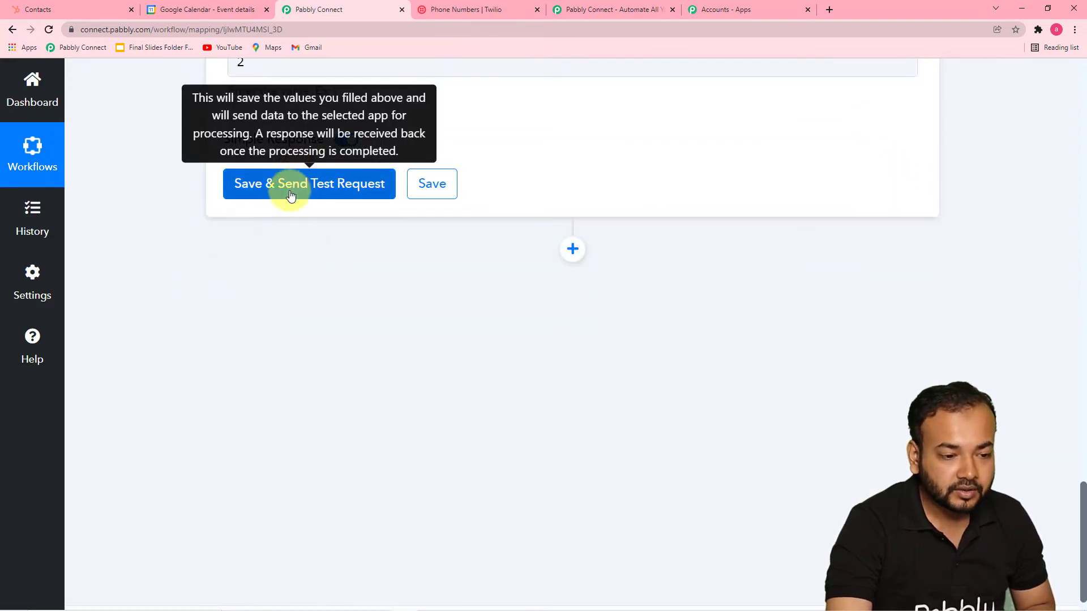
left_click(289, 192)
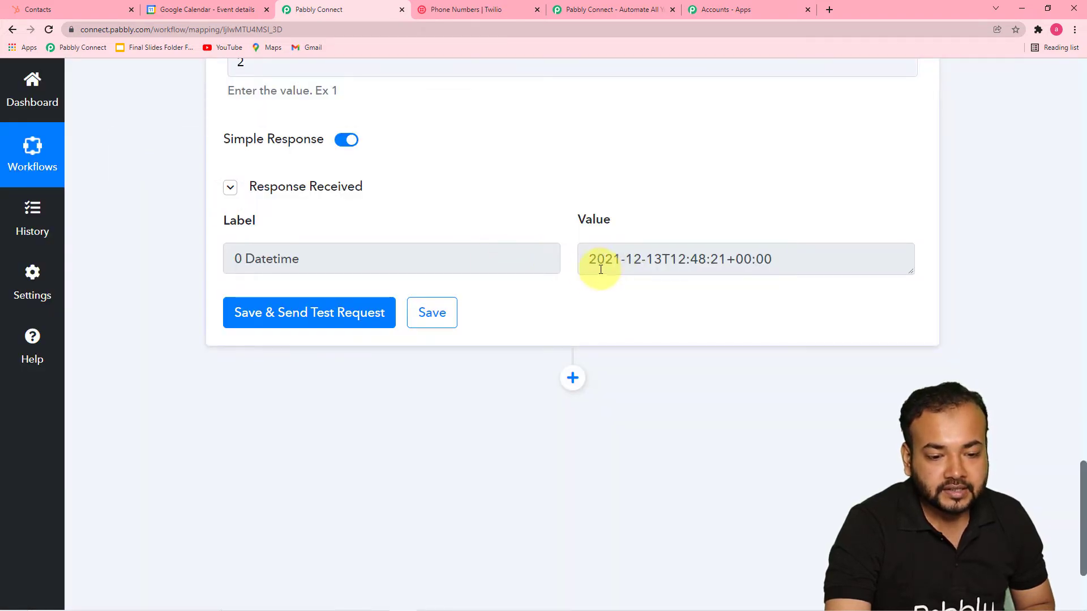
scroll(646, 272, "up", 12)
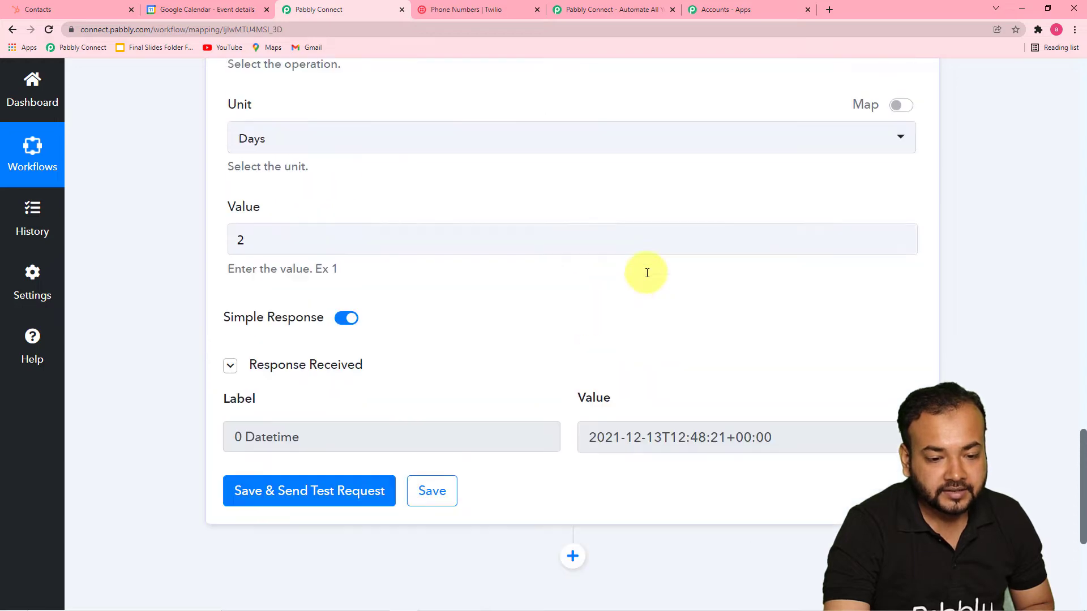
scroll(473, 256, "up", 5)
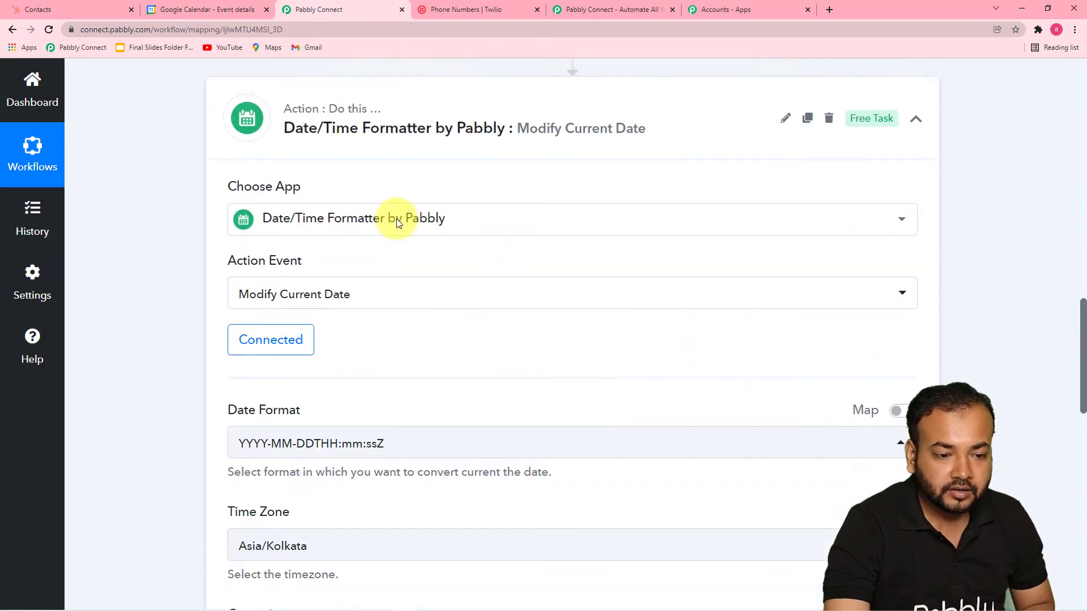
scroll(214, 223, "up", 4)
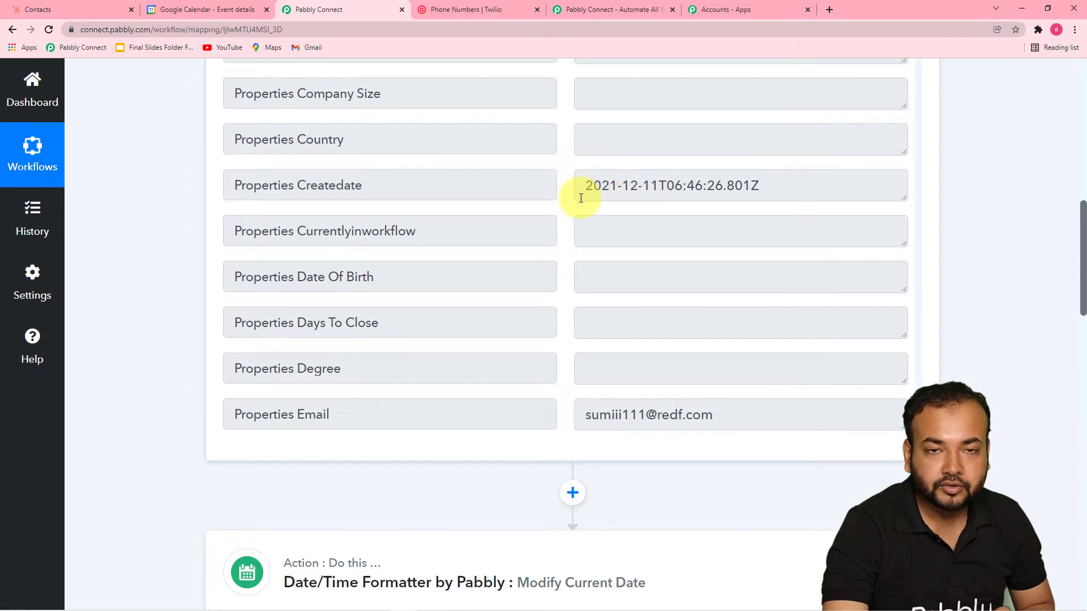
scroll(187, 229, "down", 10)
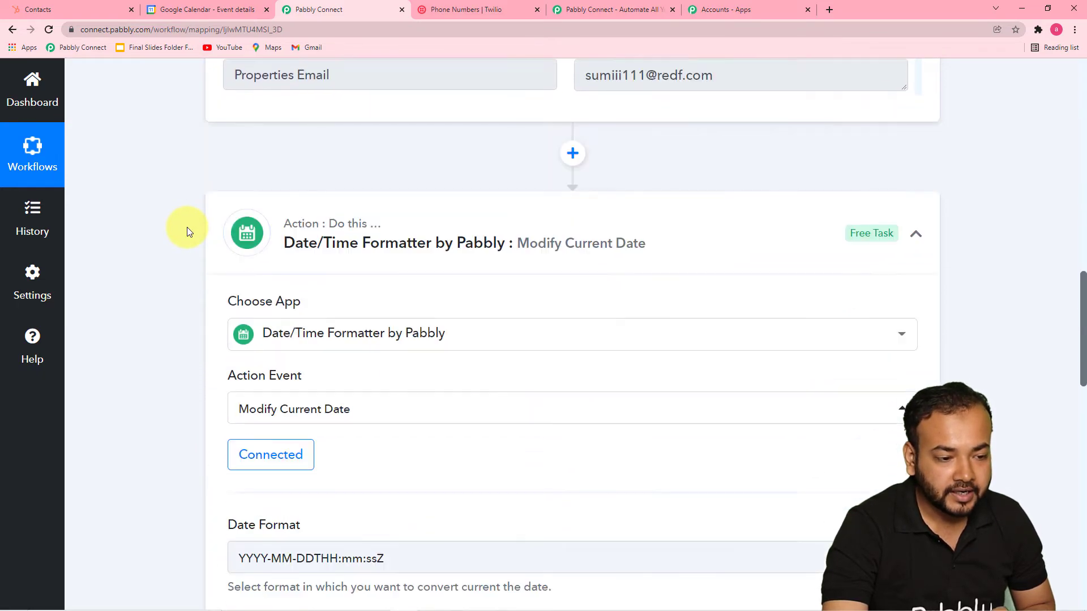
scroll(186, 231, "down", 10)
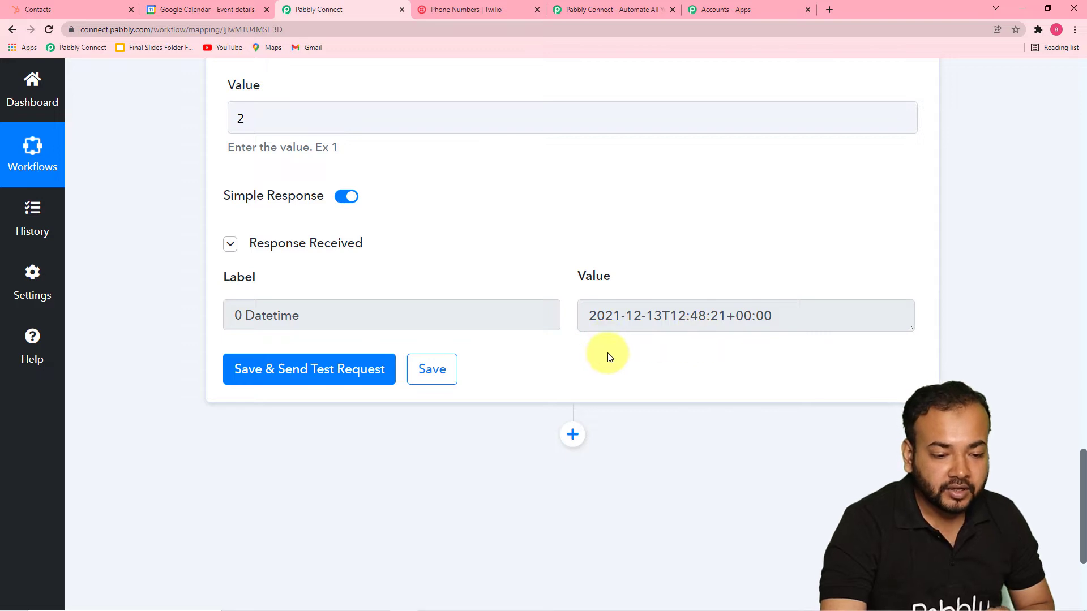
Add a new action after the date formatter, search the apps for "date" and choose Date/Time Formatter.
scroll(606, 352, "down", 3)
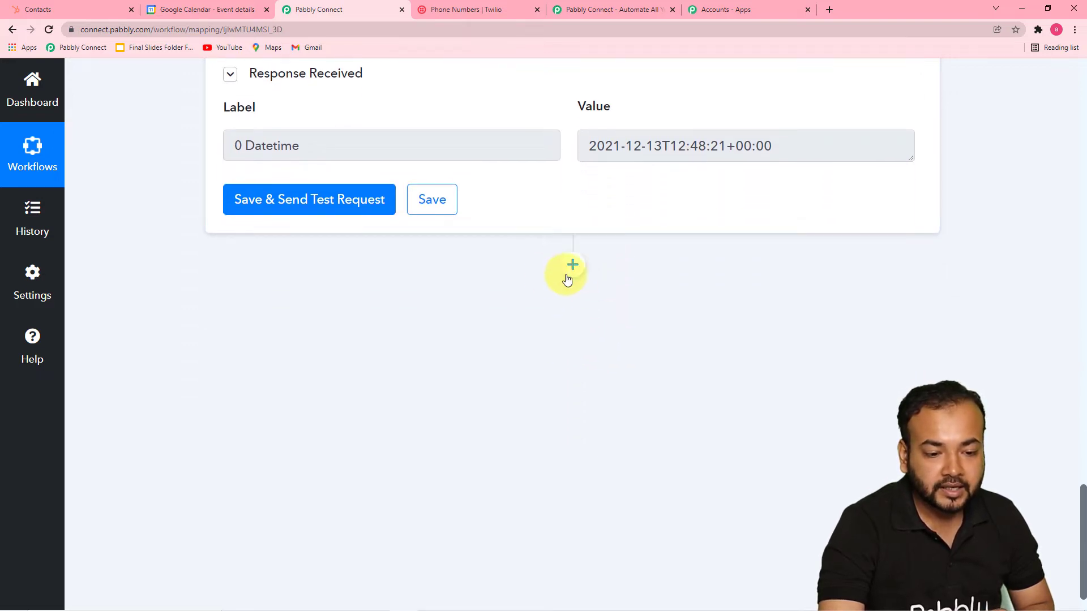
left_click(571, 264)
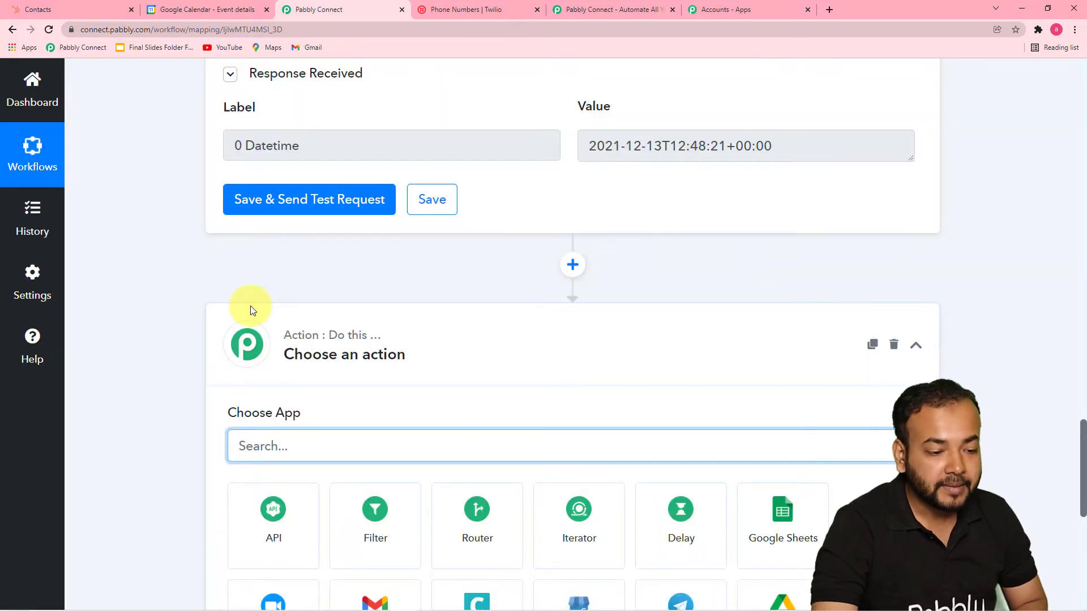
scroll(187, 315, "down", 4)
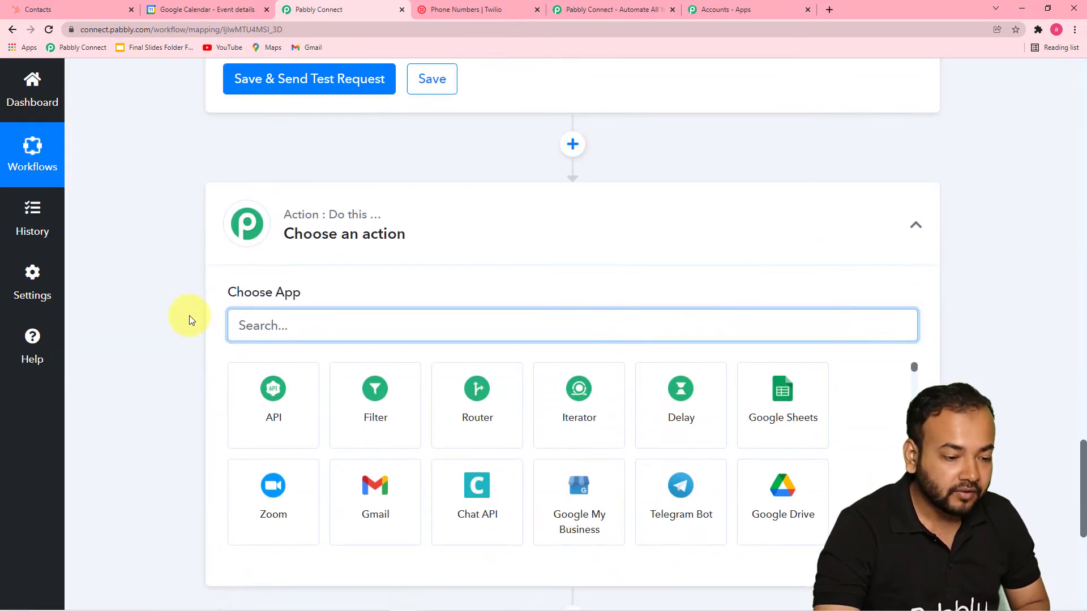
left_click(300, 232)
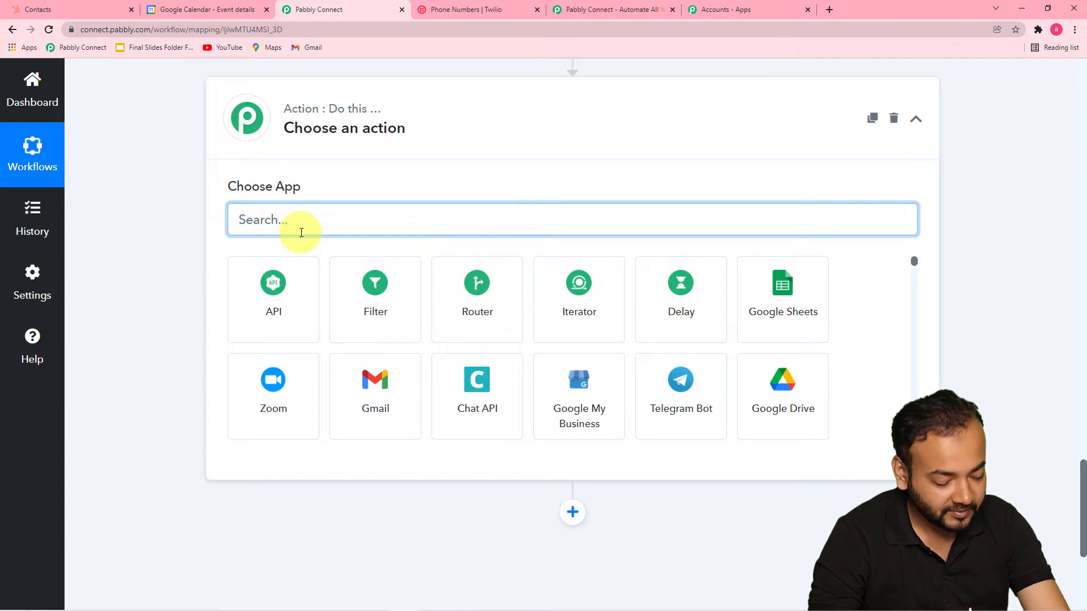
type("da")
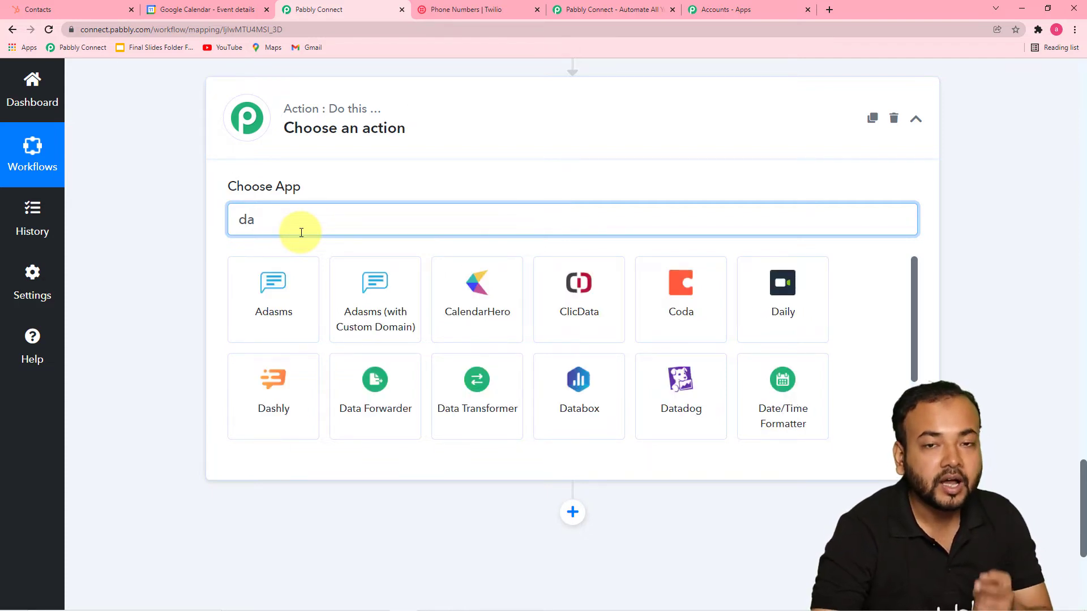
scroll(460, 175, "up", 3)
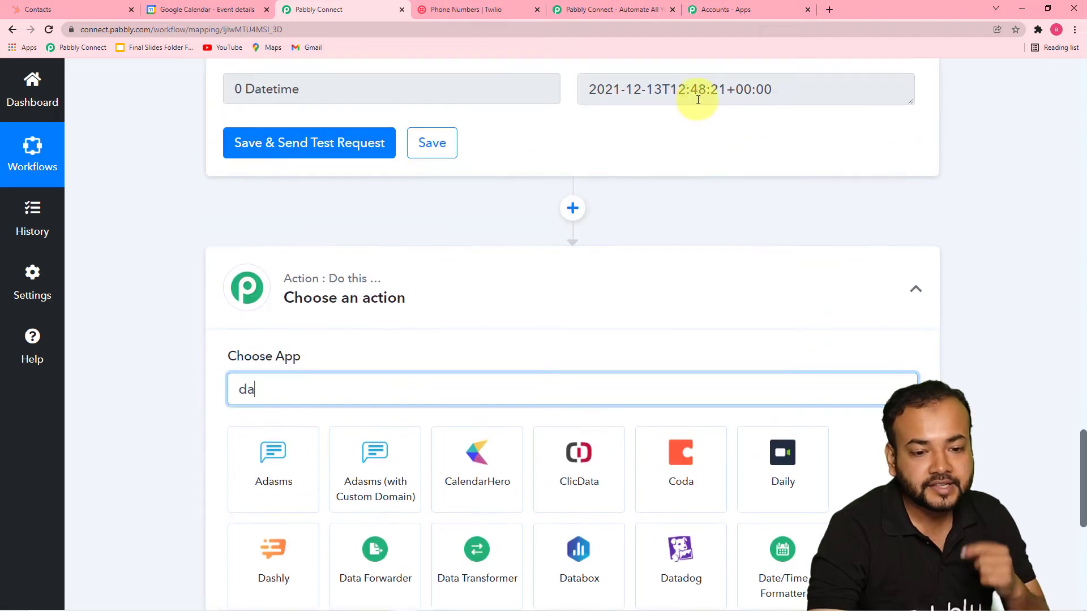
scroll(388, 223, "down", 3)
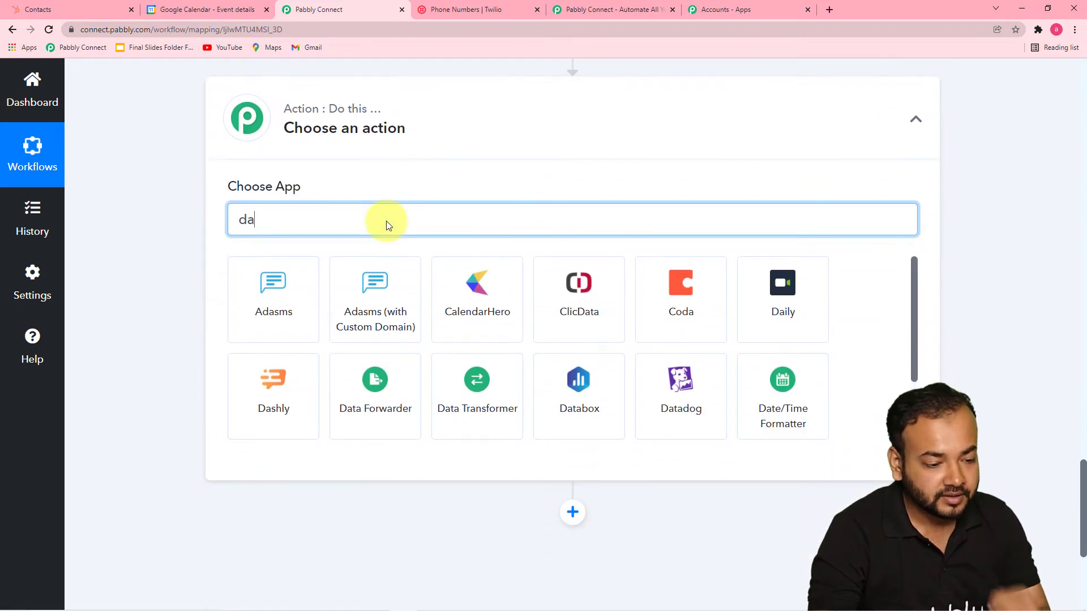
type("te")
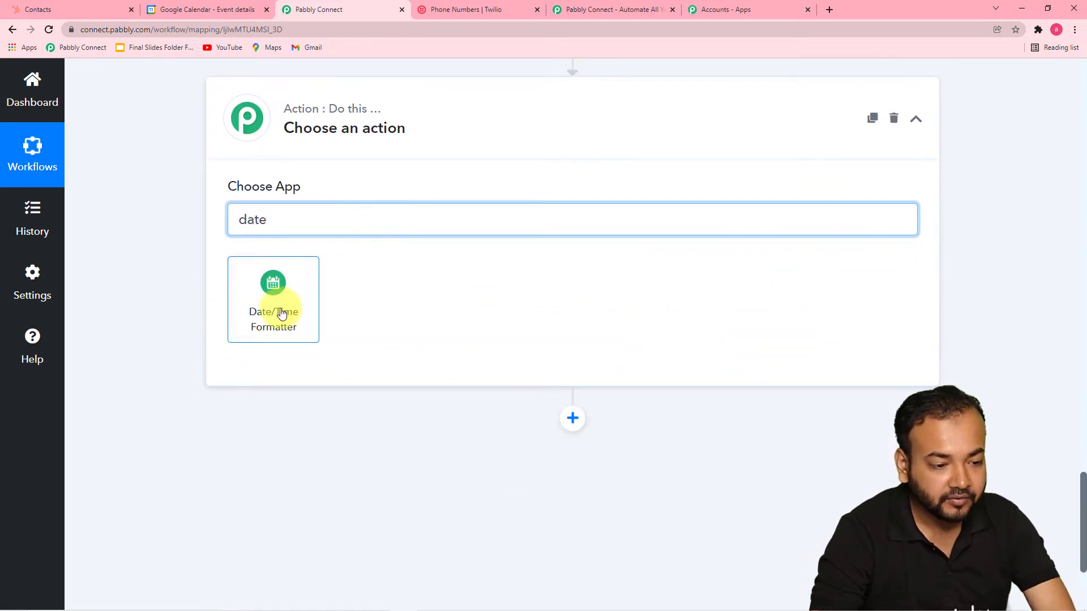
left_click(281, 313)
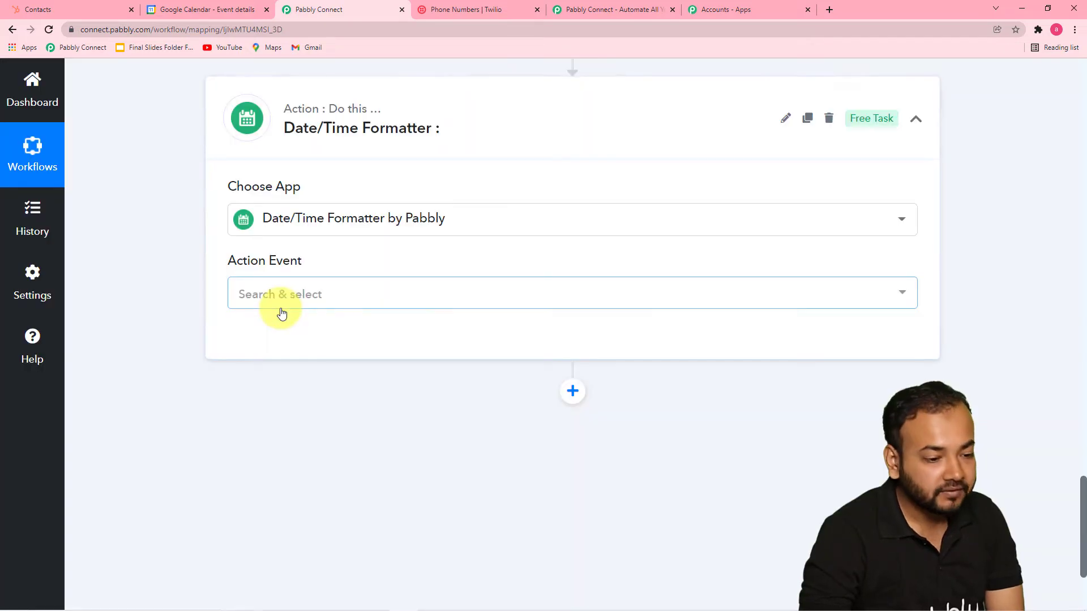
Set the new Date/Time Formatter's action event to Add/Subtract Time and connect it.
left_click(281, 298)
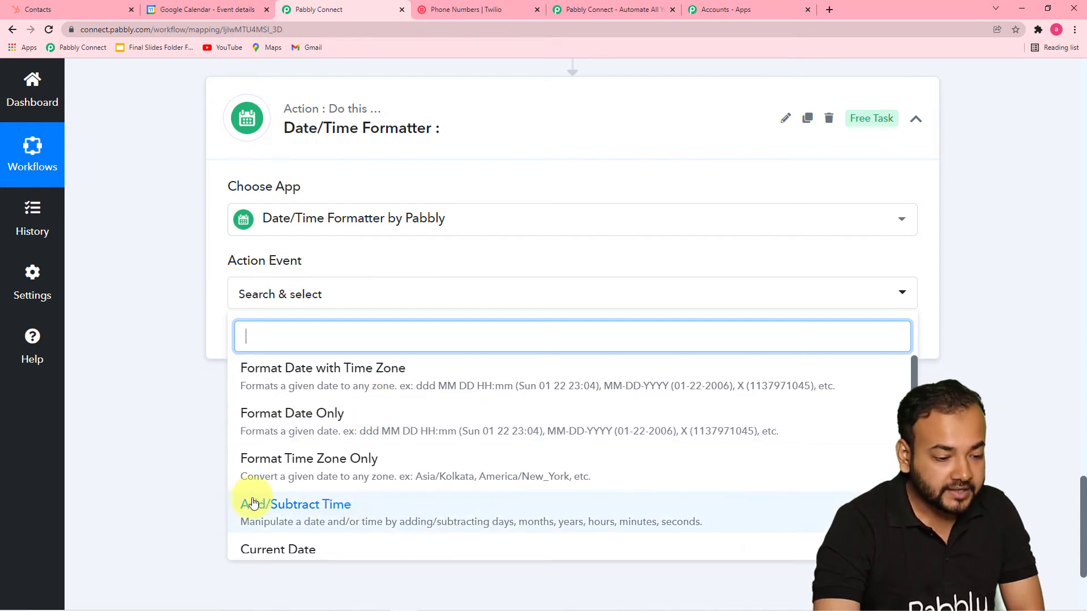
left_click(338, 514)
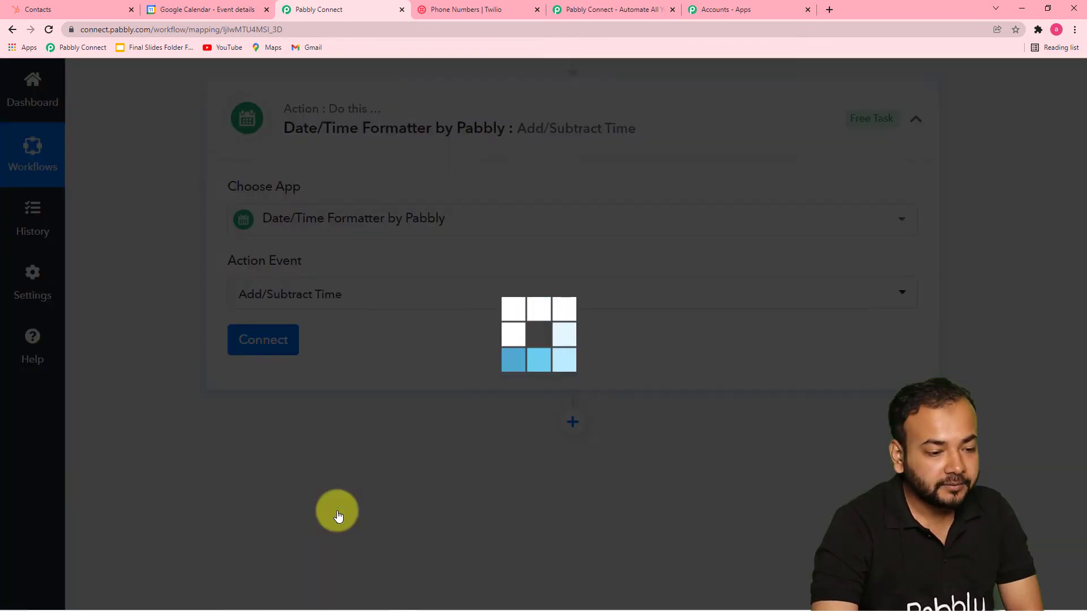
left_click(243, 340)
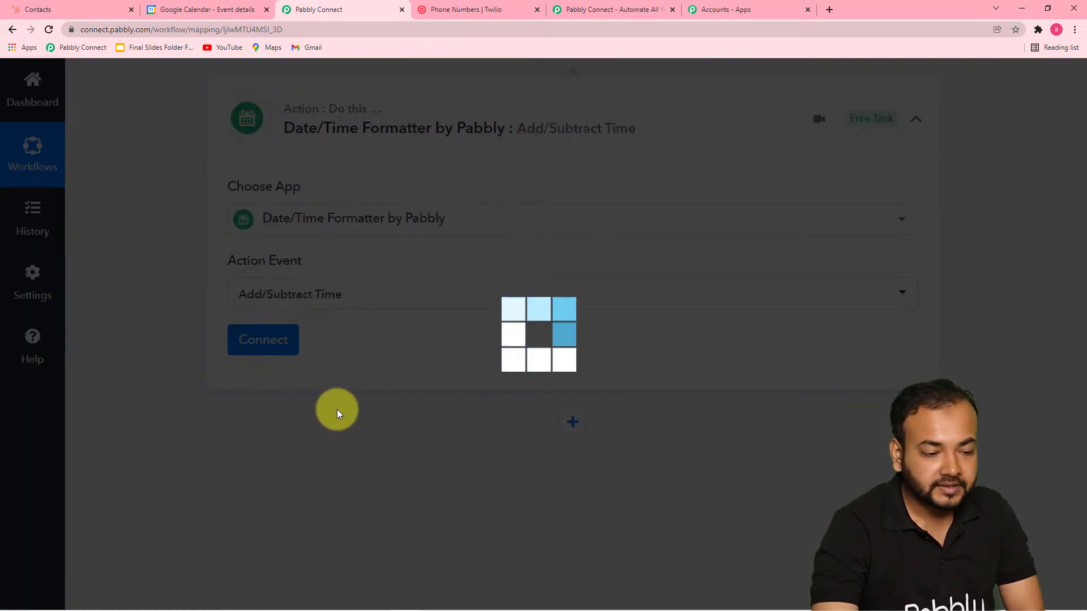
Map the Date field of the Add/Subtract Time step to the Datetime value returned by the Modify Current Date step.
scroll(356, 403, "down", 2)
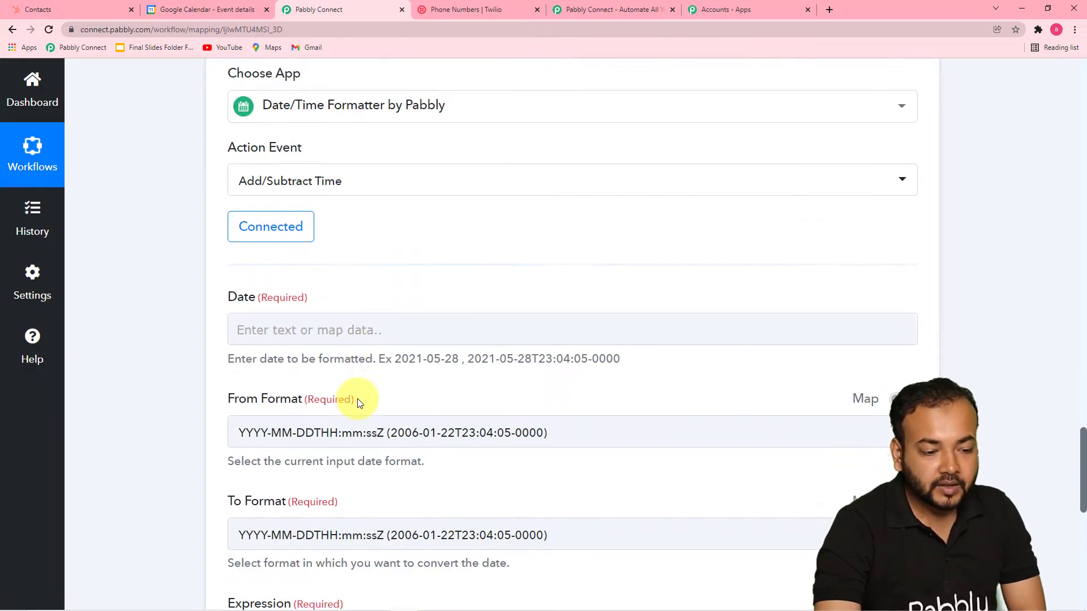
left_click(324, 323)
scroll(324, 323, "down", 1)
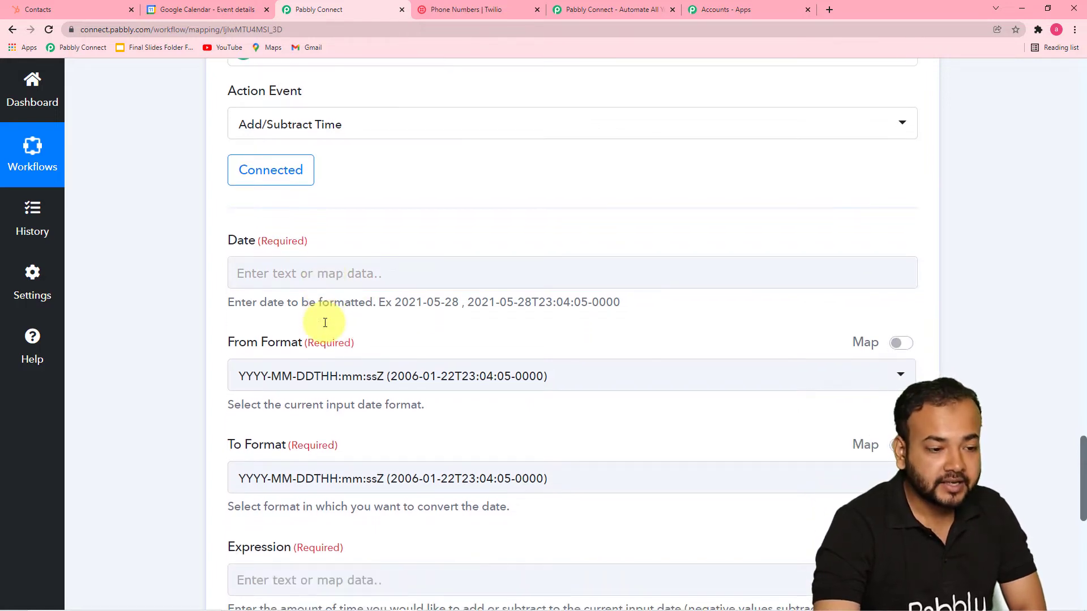
scroll(334, 300, "up", 7)
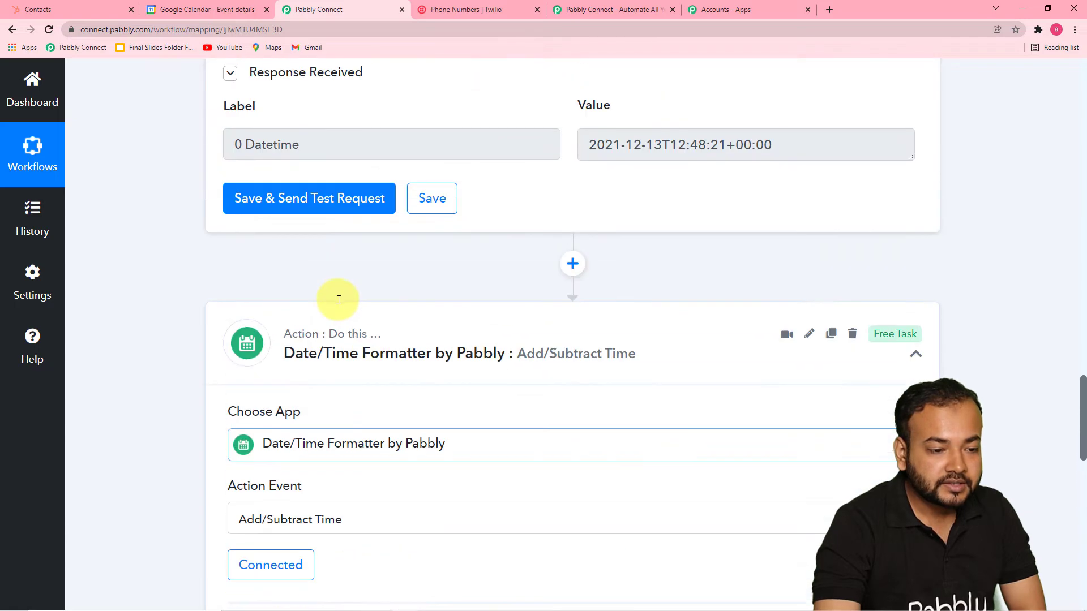
scroll(638, 207, "up", 3)
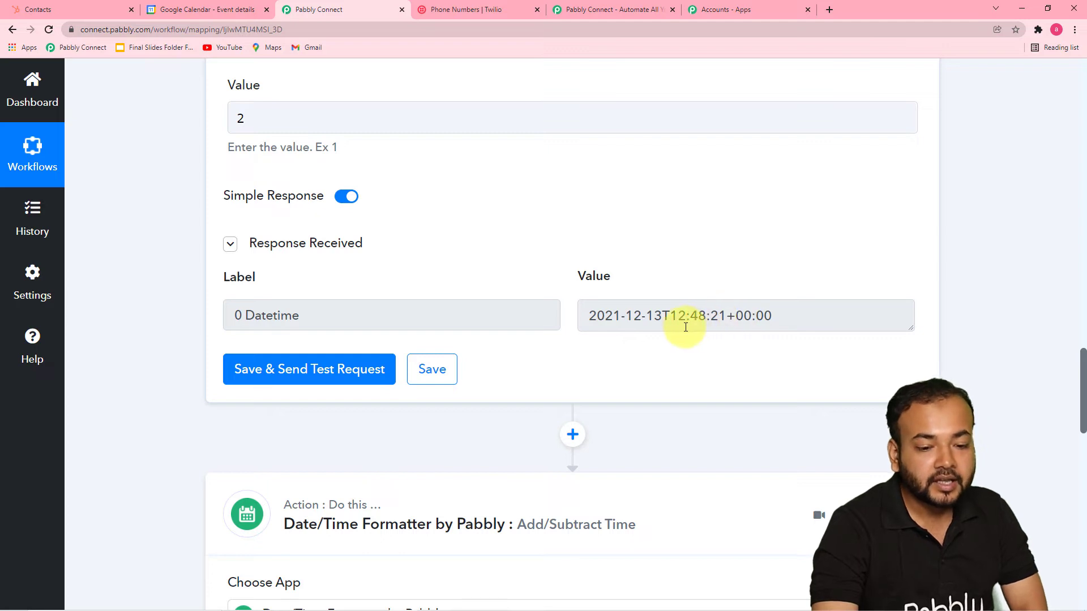
scroll(676, 324, "down", 2)
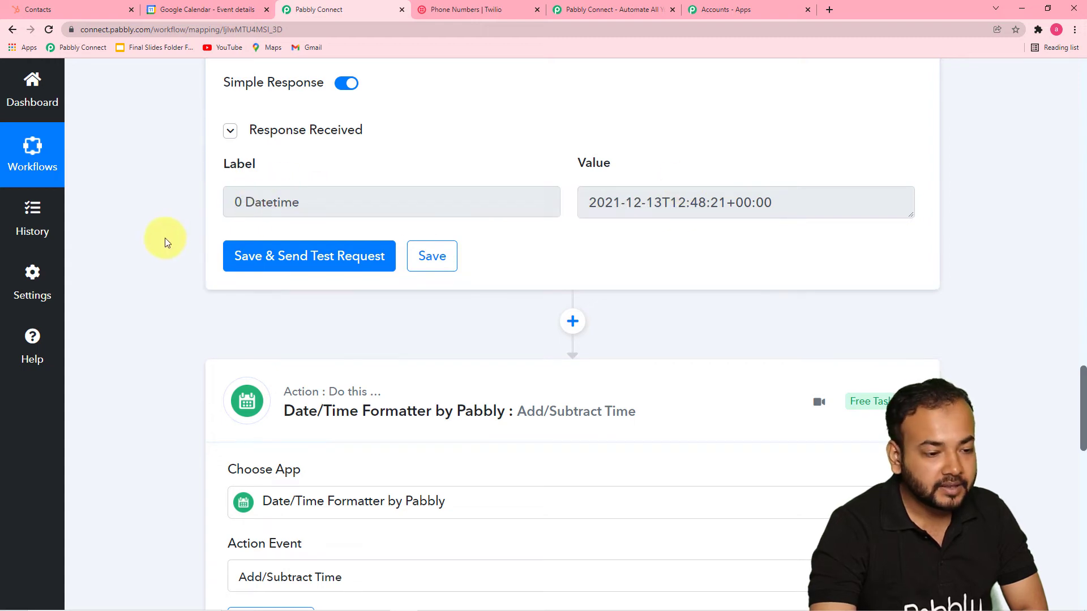
scroll(155, 253, "down", 9)
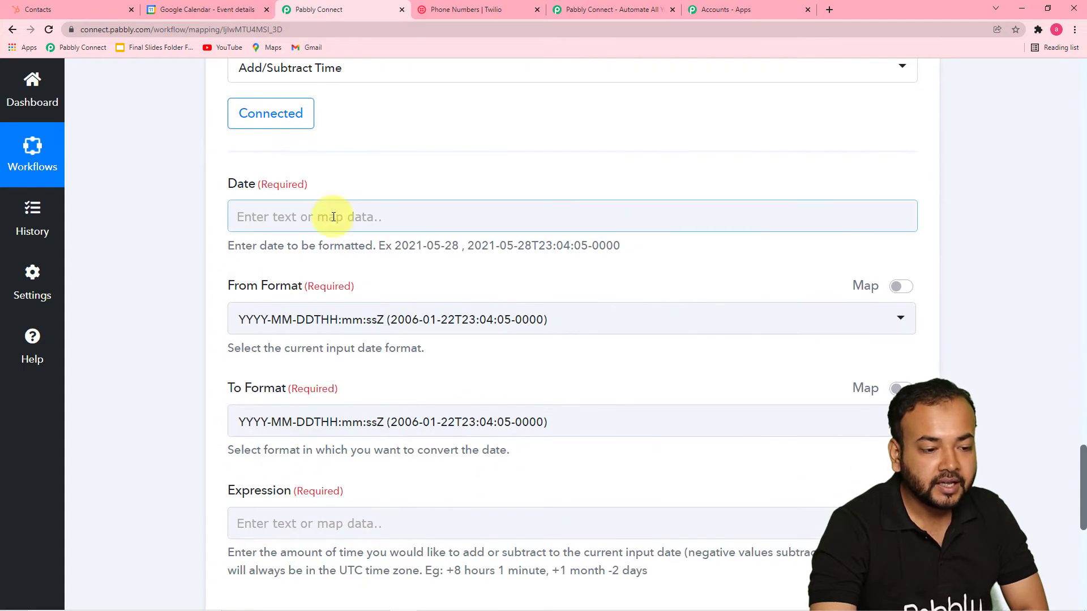
left_click(335, 218)
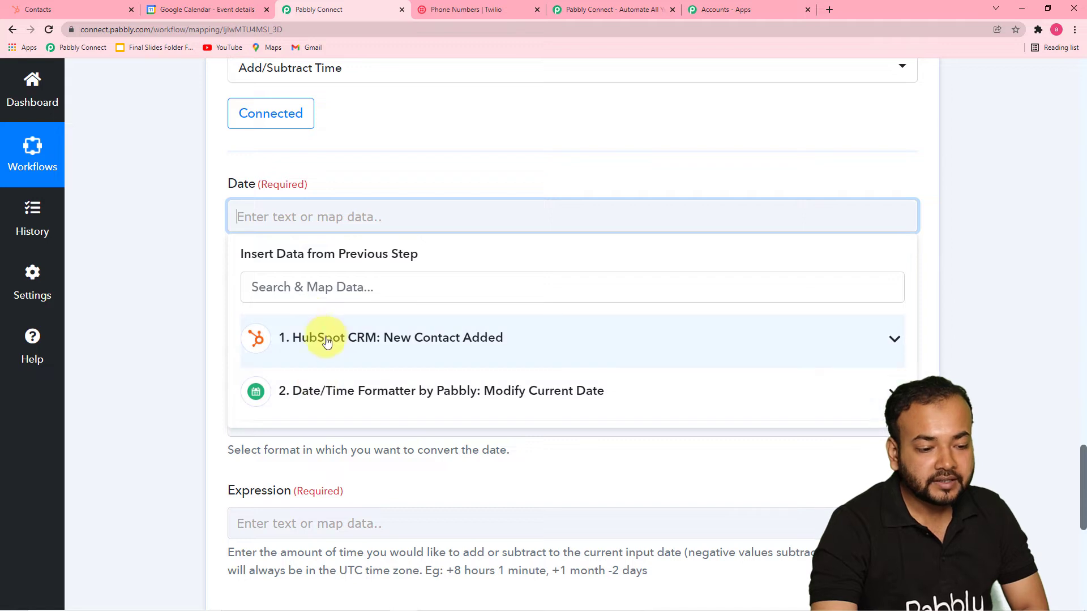
left_click(404, 401)
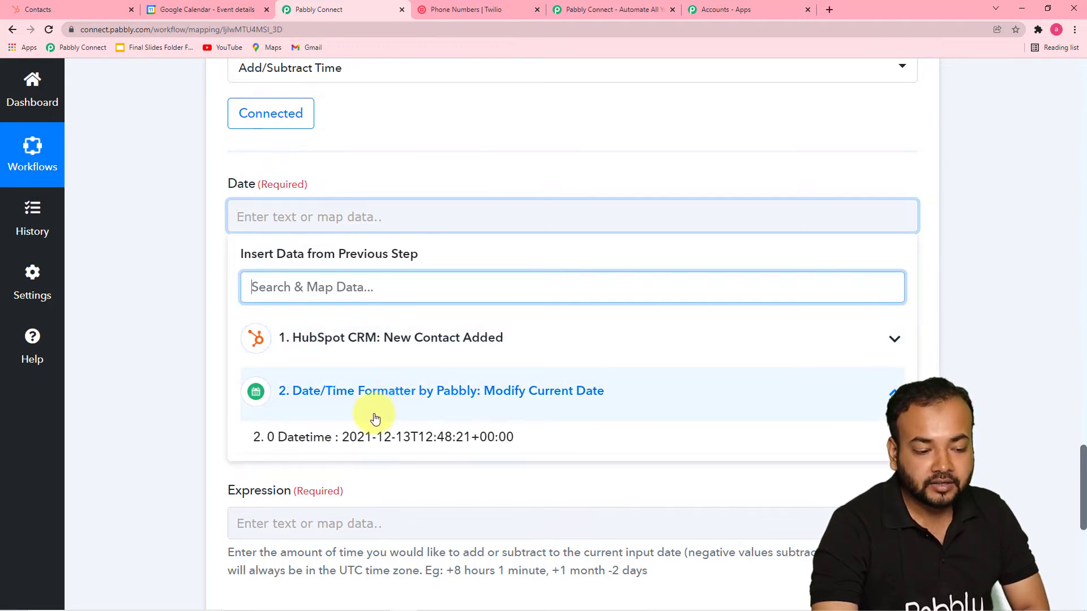
left_click(381, 453)
Select YYYY-MM-DDTHH:mm:ssZ as both the From Format and the To Format of the date.
scroll(180, 280, "down", 1)
scroll(180, 283, "down", 1)
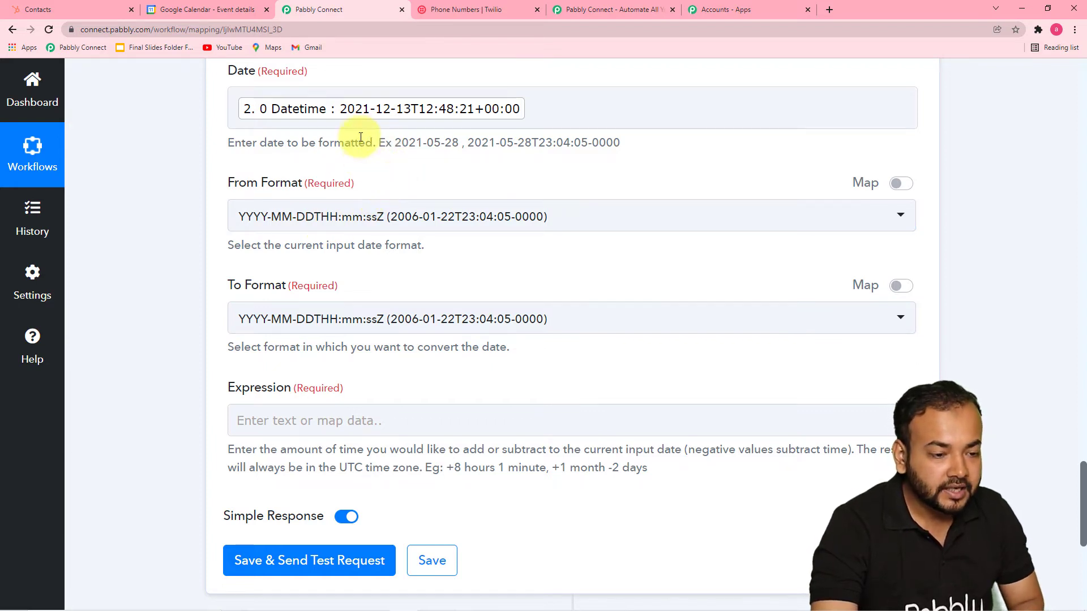
left_click(415, 224)
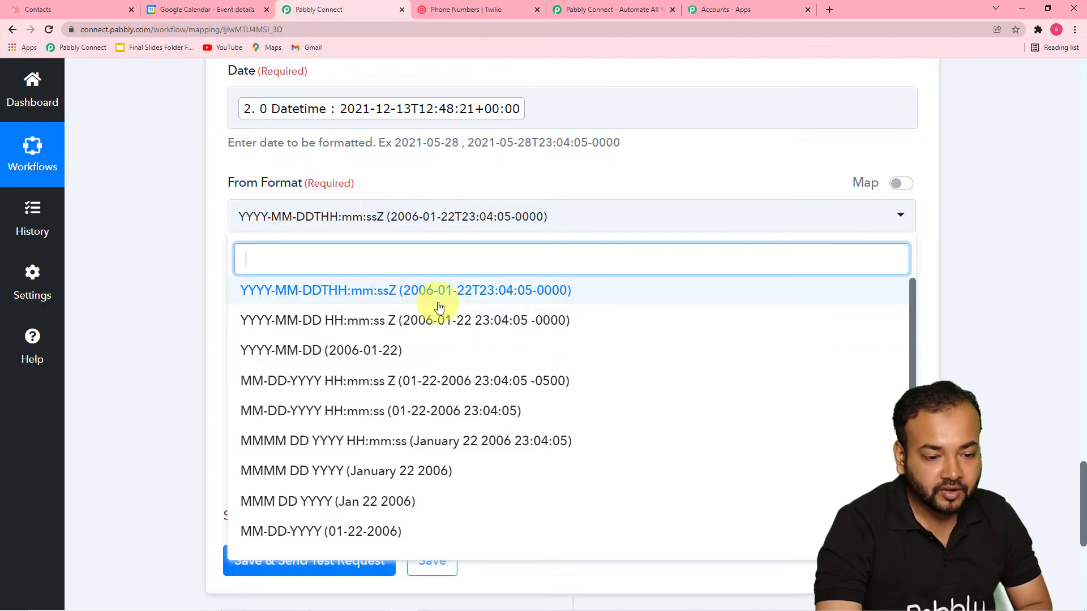
left_click(389, 295)
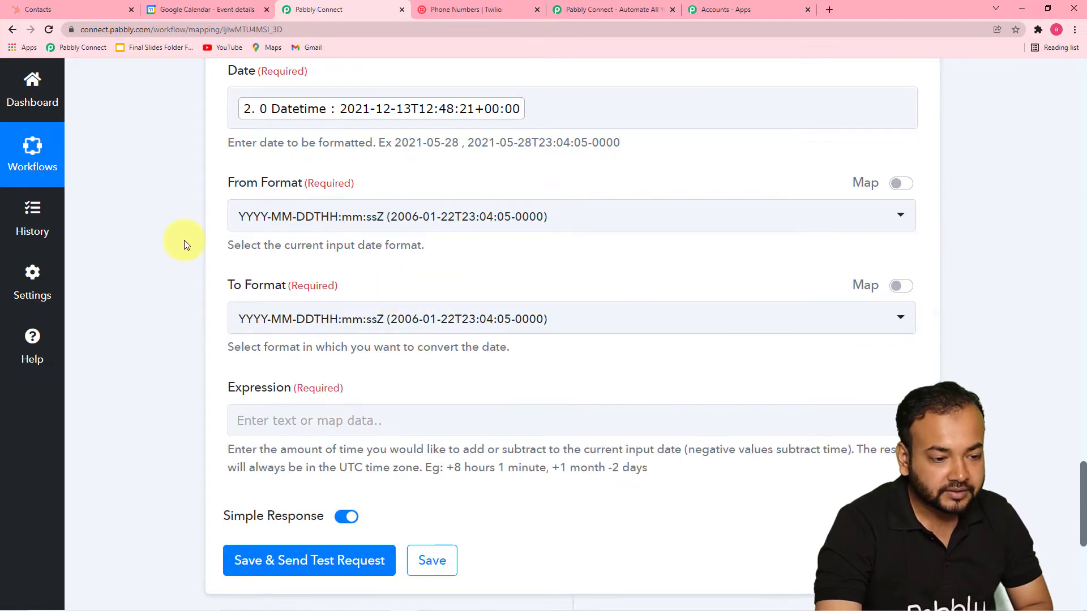
scroll(185, 240, "down", 3)
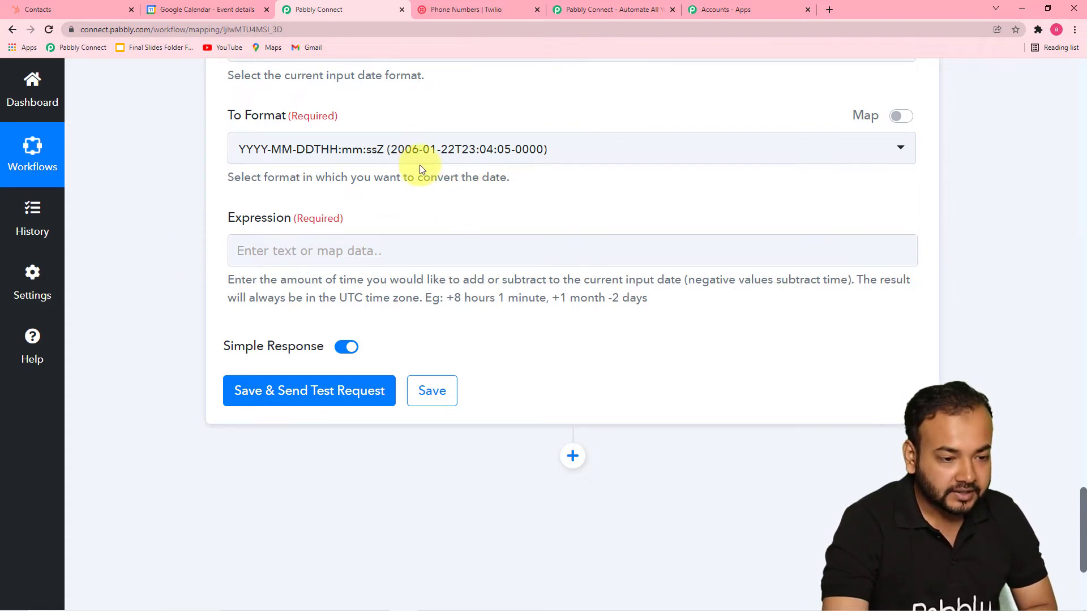
left_click(424, 151)
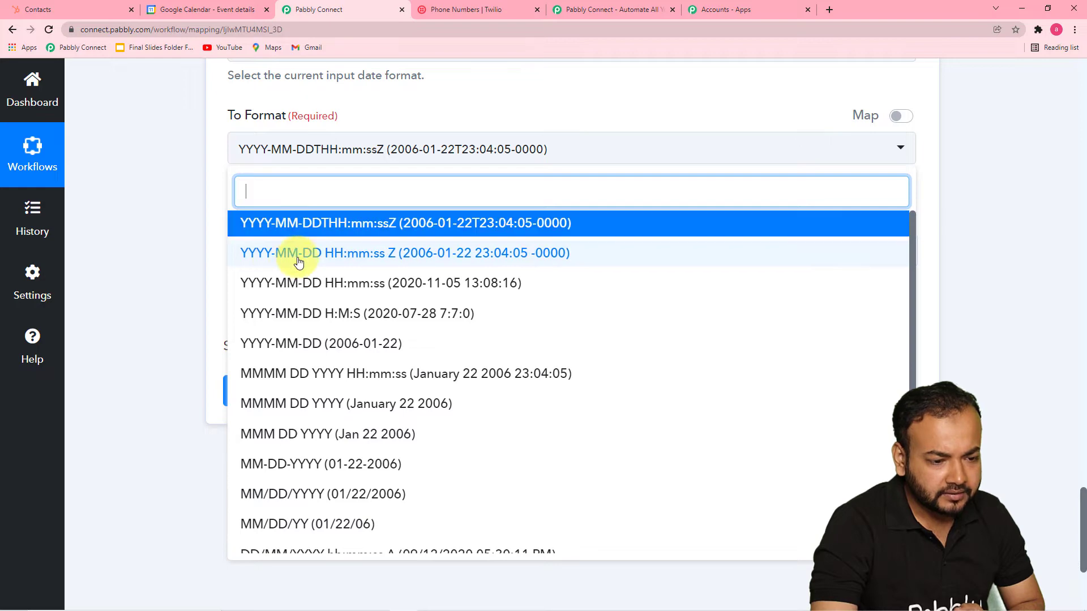
left_click(297, 222)
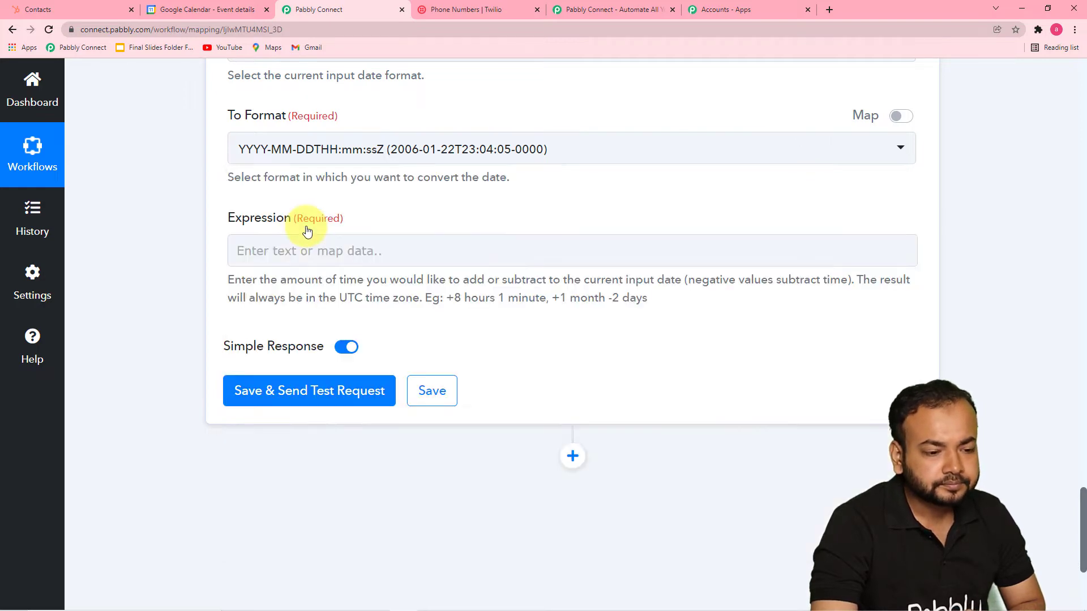
Copy the "+8 hours" example from the help text into the Expression field.
scroll(226, 186, "up", 3)
scroll(239, 252, "down", 4)
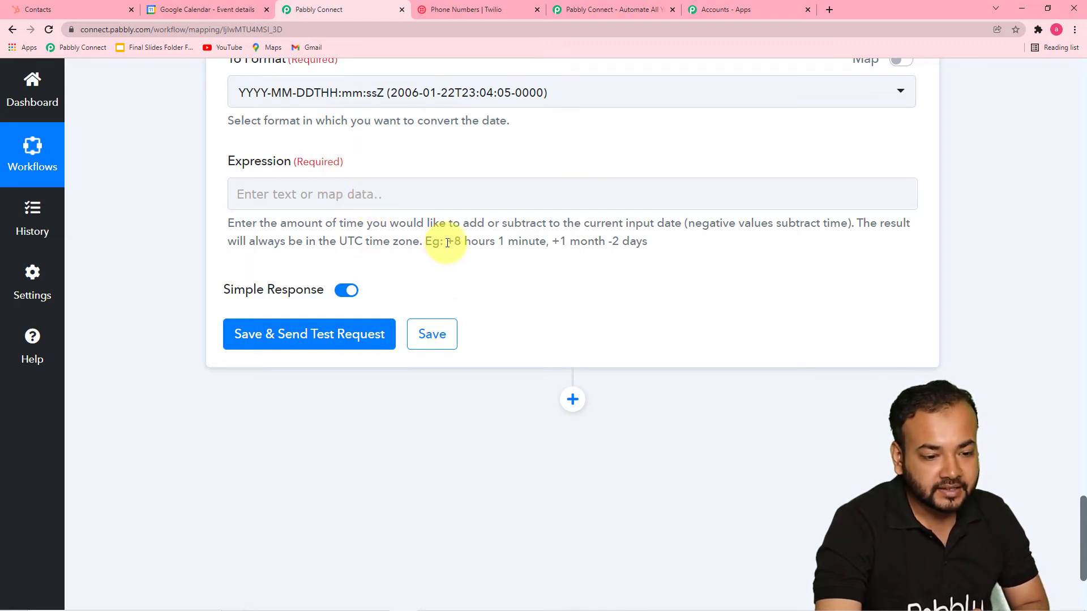
left_click_drag(446, 242, 452, 242)
left_click_drag(470, 243, 500, 247)
right_click(477, 245)
left_click(498, 263)
left_click(313, 194)
right_click(317, 194)
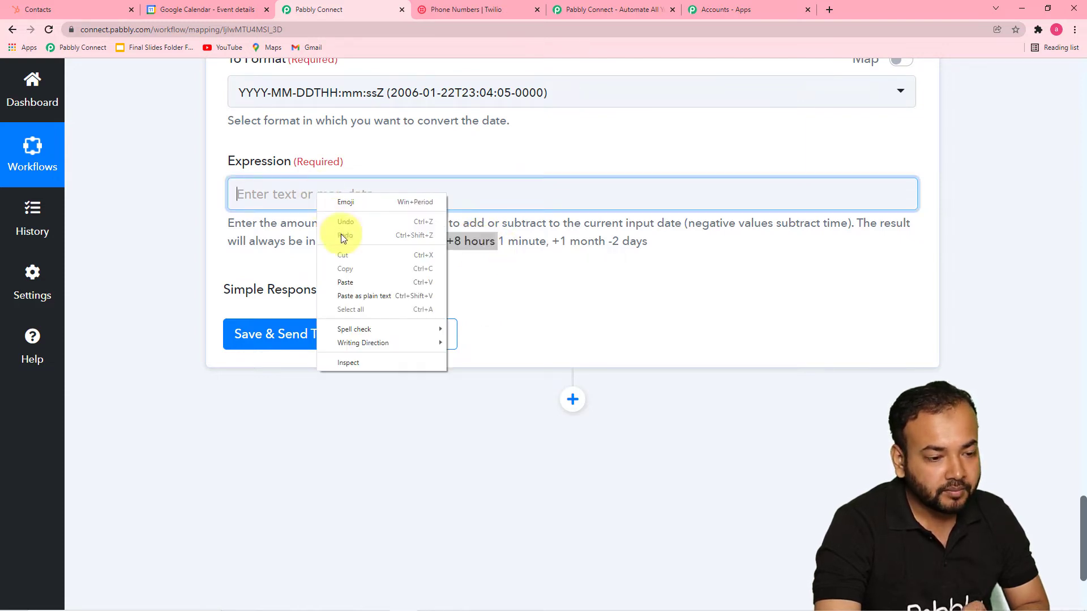
left_click(345, 282)
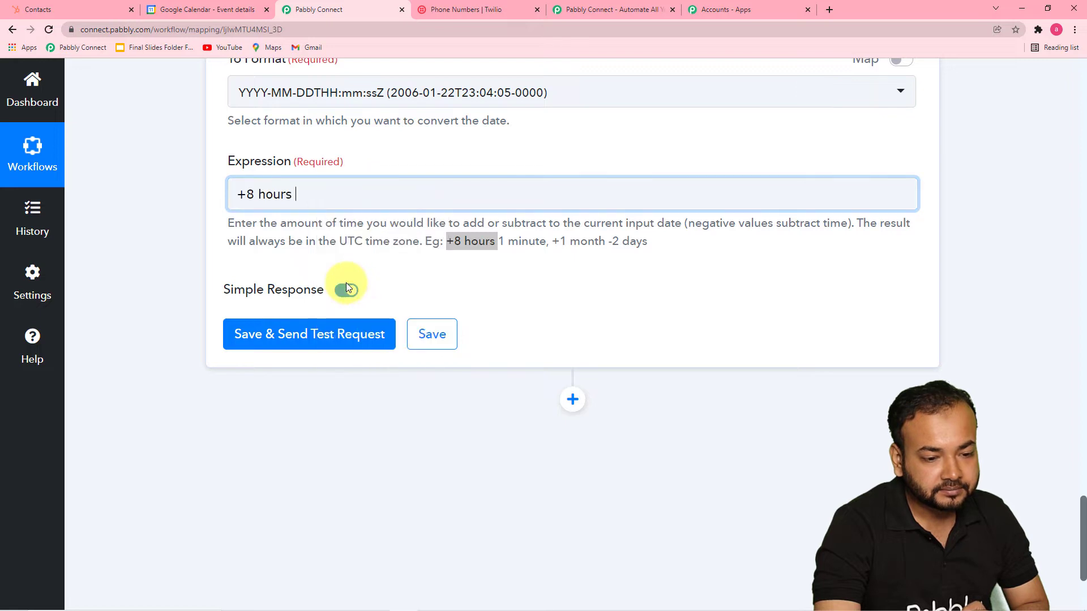
Change the number of hours in the expression so that it reads "+2 hours".
left_click(253, 197)
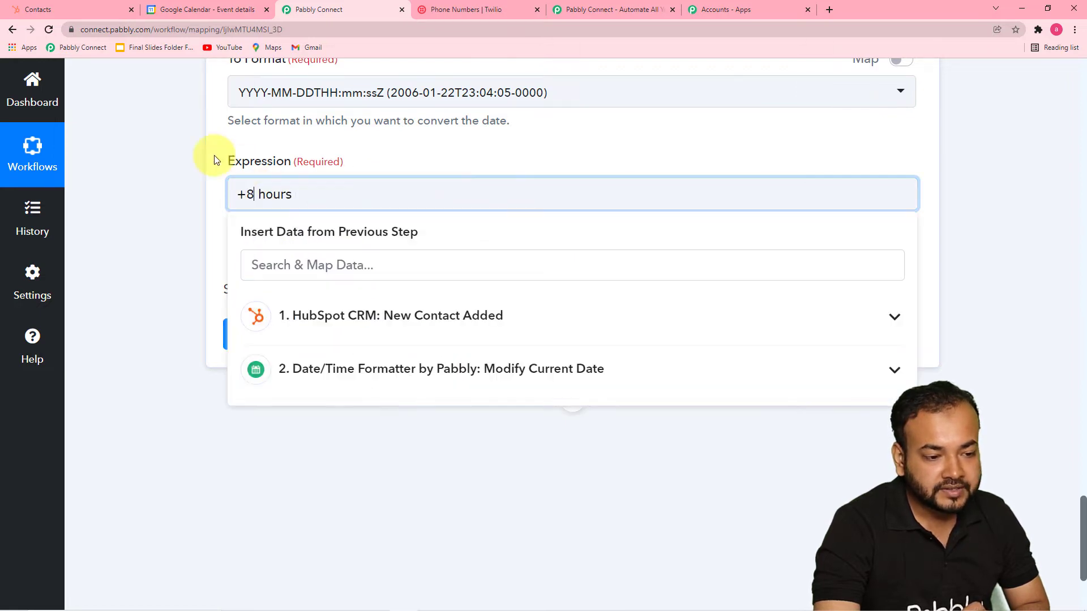
key("BackSpace")
type("2")
left_click(142, 160)
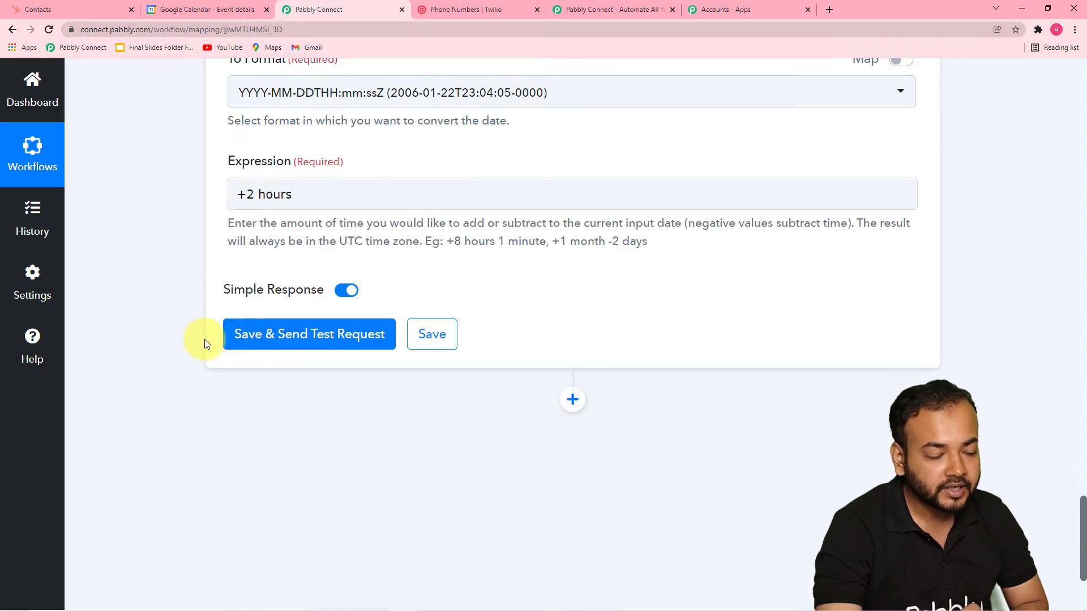
Save the Add/Subtract Time step with a test request and compare the returned time with the mapped input date.
left_click(232, 332)
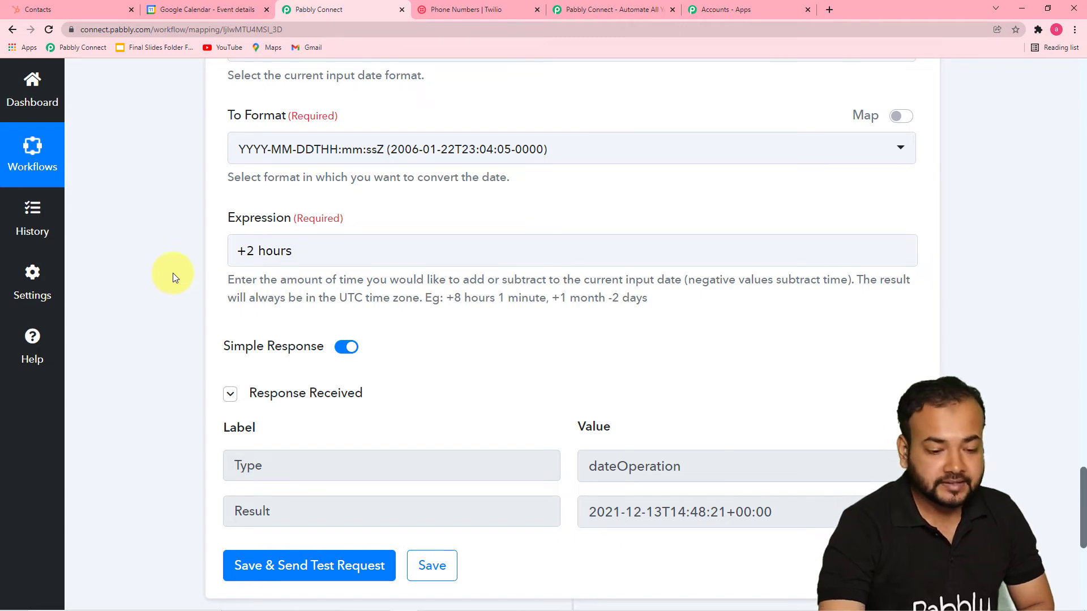
scroll(172, 273, "down", 3)
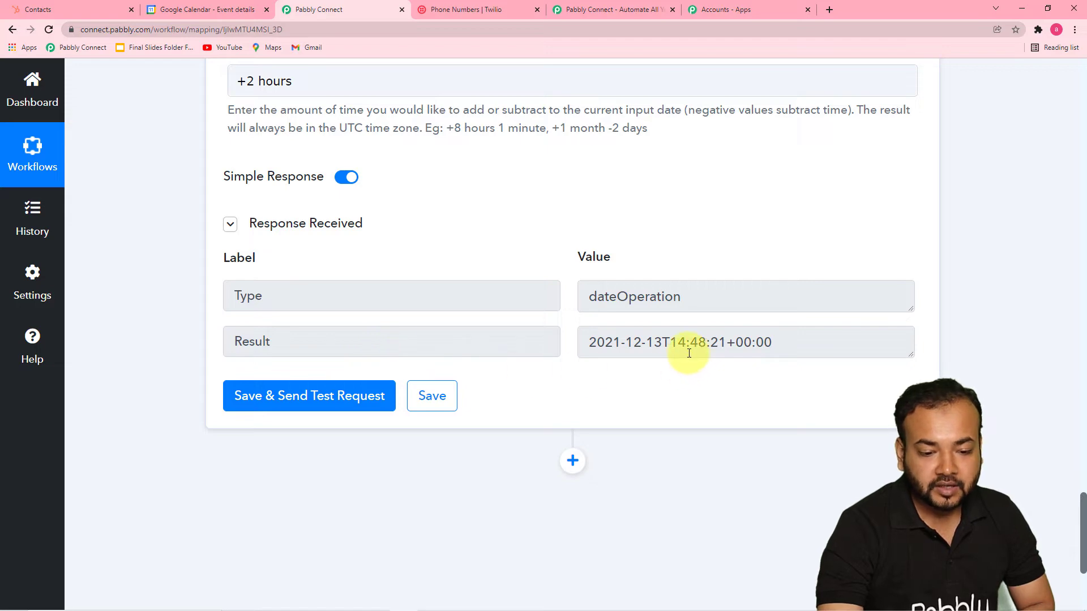
scroll(609, 353, "up", 6)
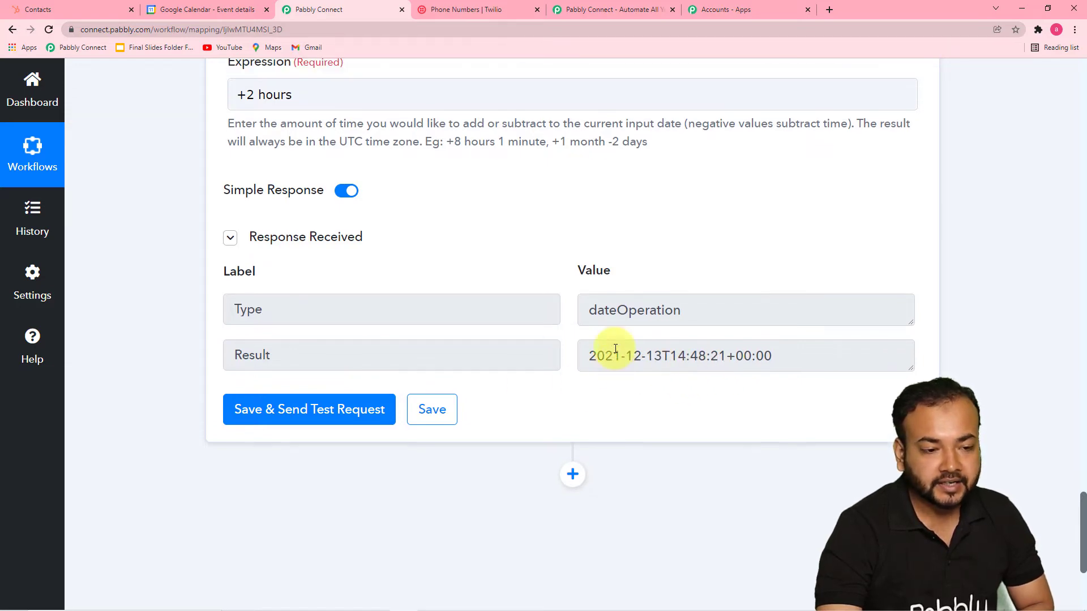
scroll(615, 348, "up", 1)
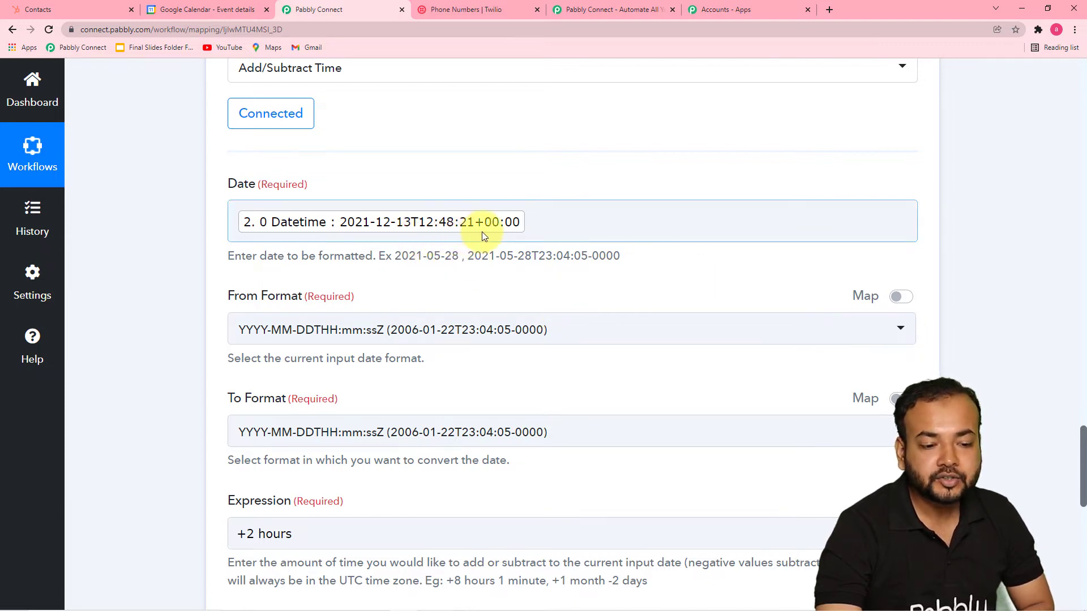
scroll(485, 252, "down", 5)
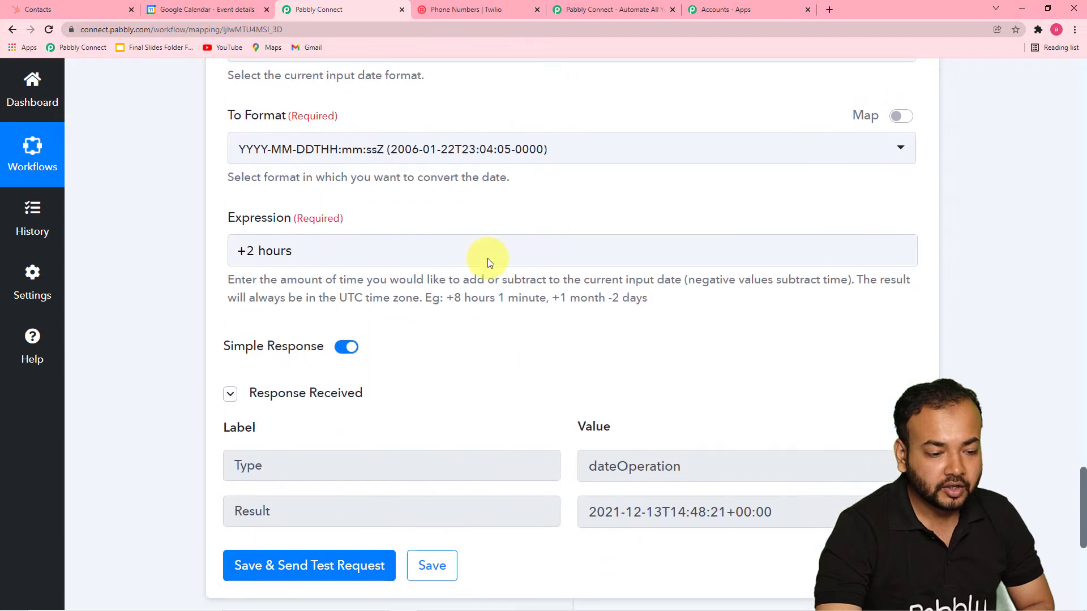
scroll(487, 258, "down", 4)
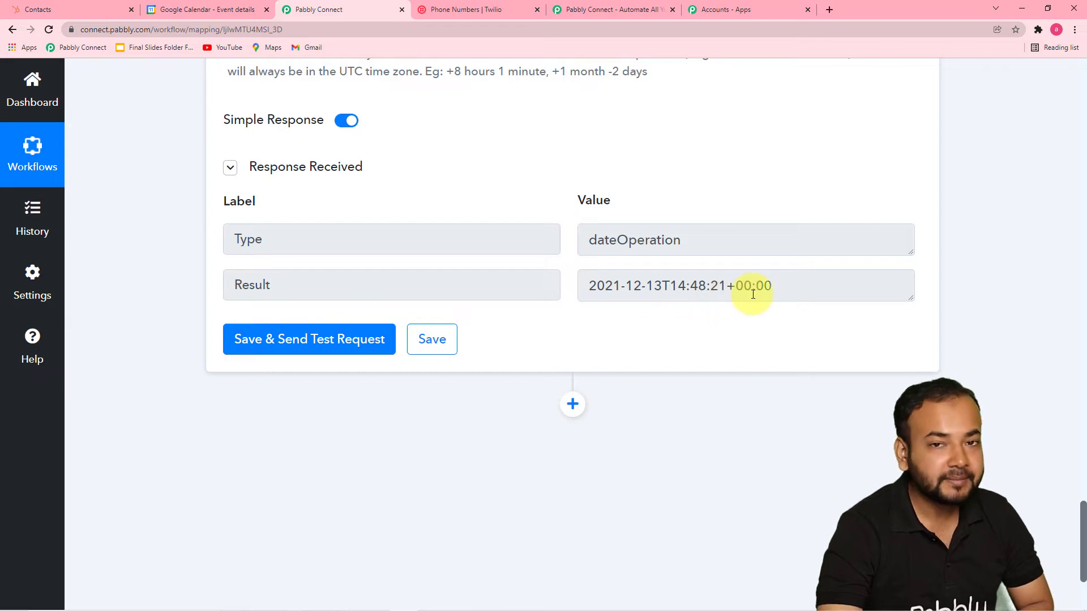
scroll(736, 294, "down", 1)
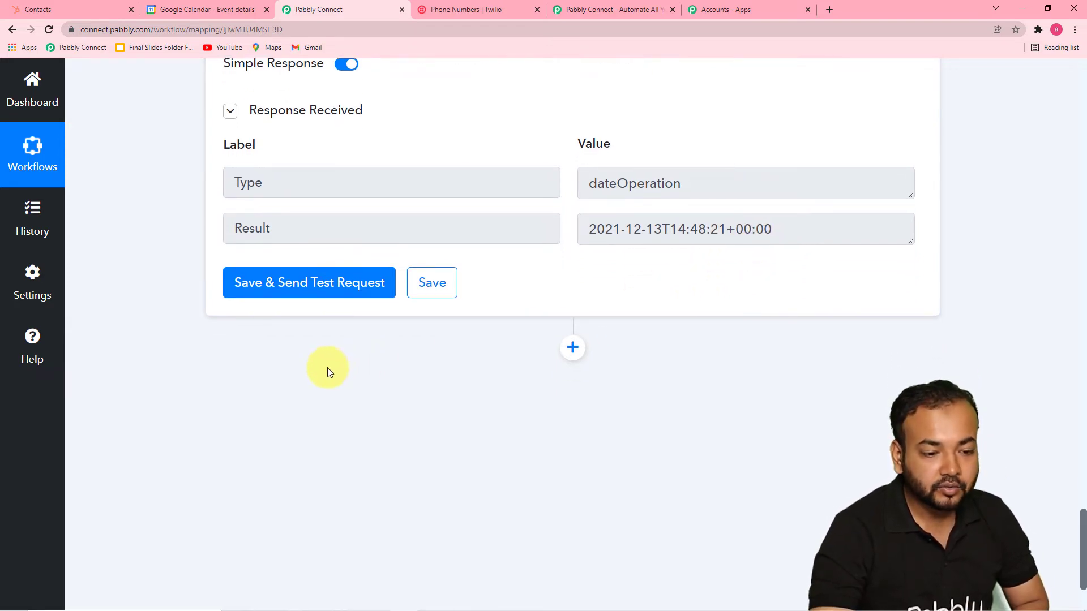
Add a new action after the time formatter, choose Google Calendar and set its action event to Create an Event.
scroll(334, 366, "down", 2)
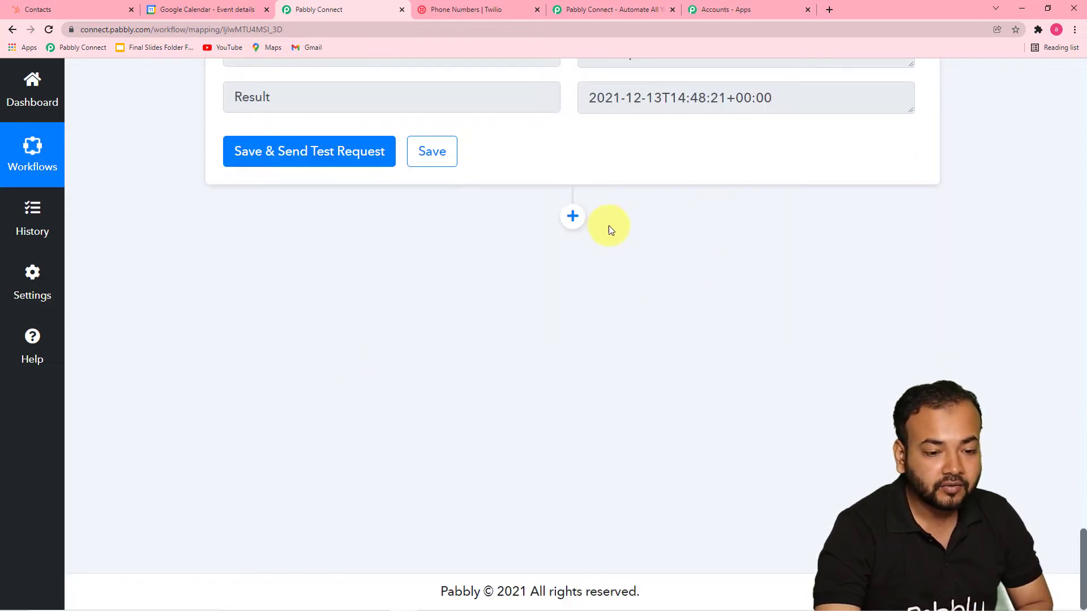
left_click(580, 225)
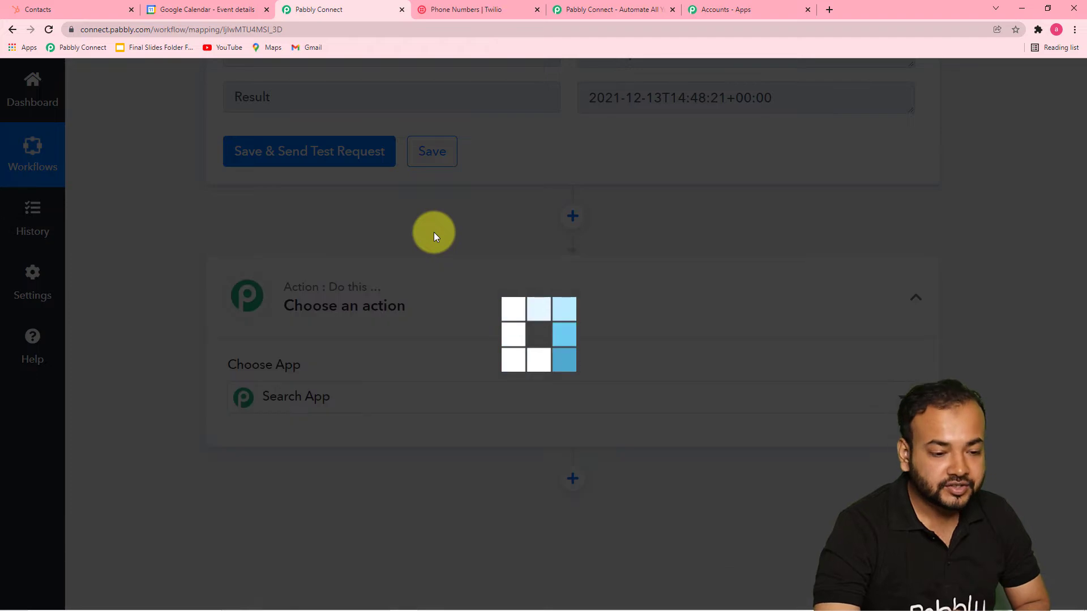
scroll(294, 267, "down", 3)
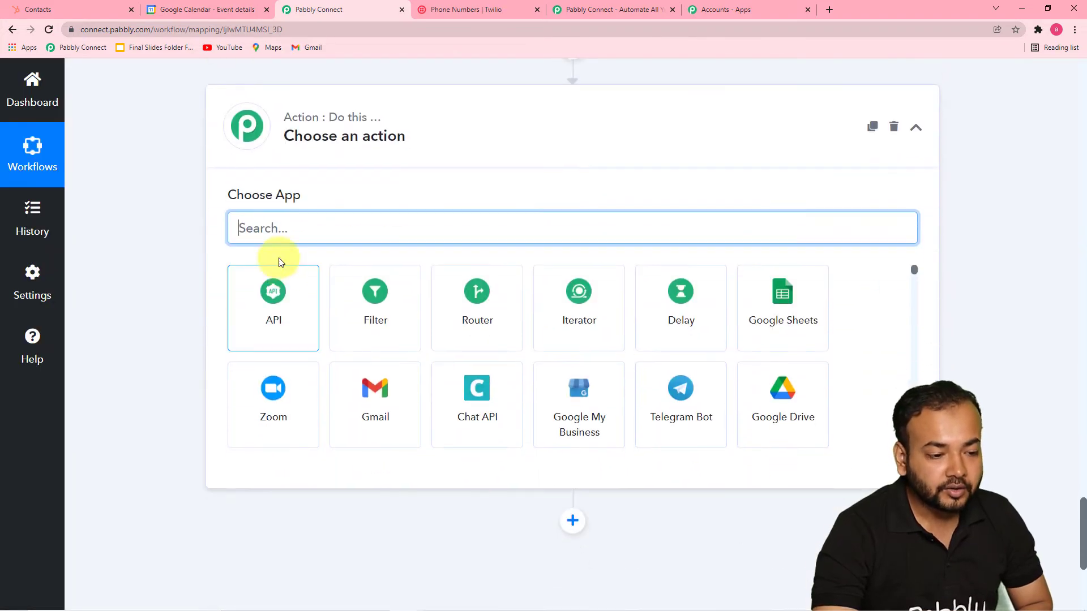
type("goo")
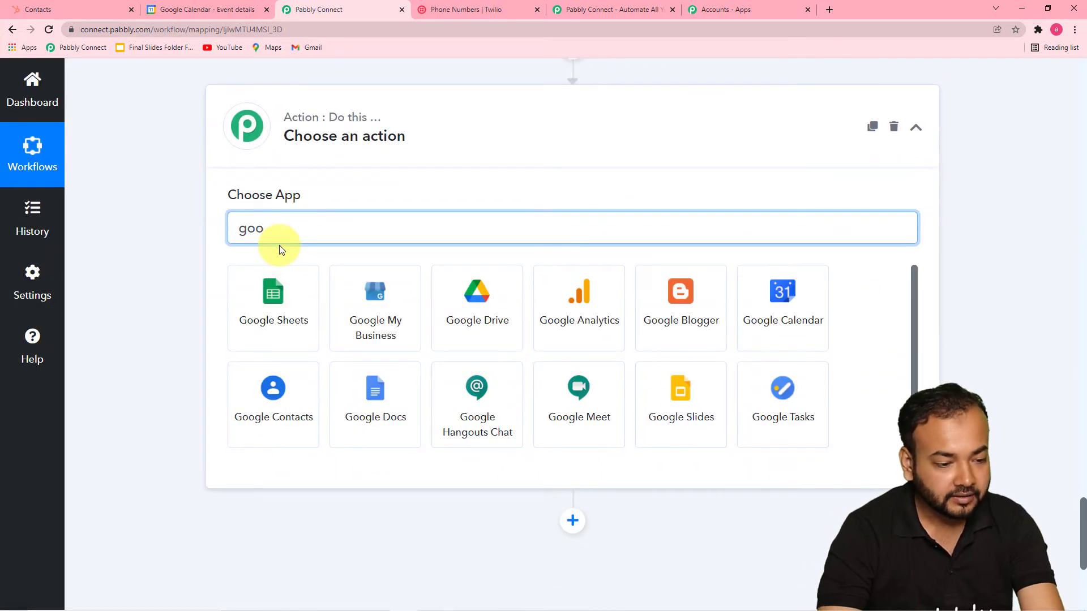
left_click(793, 313)
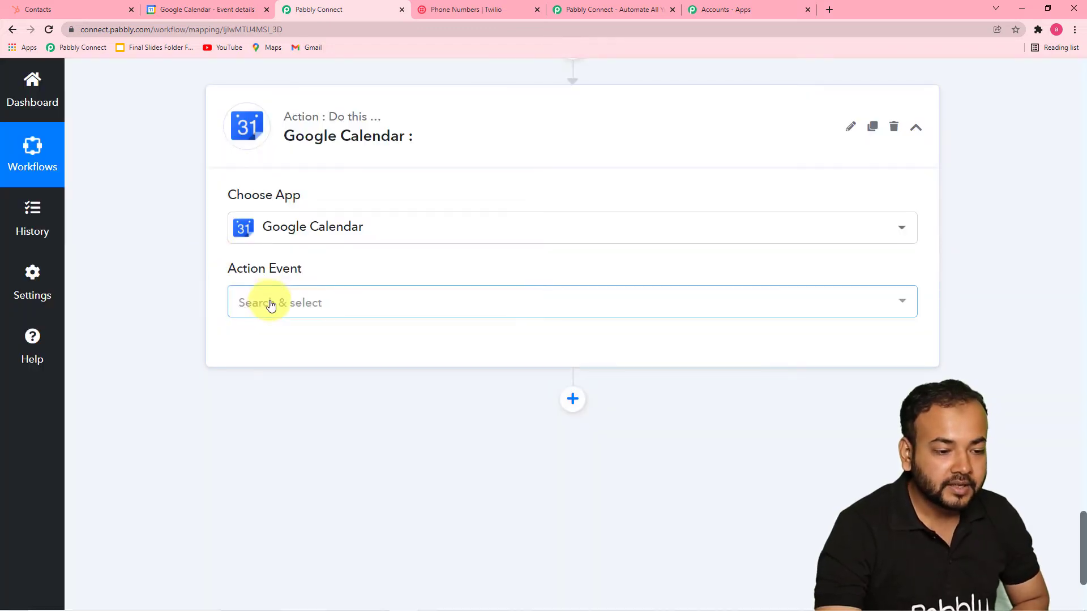
left_click(272, 303)
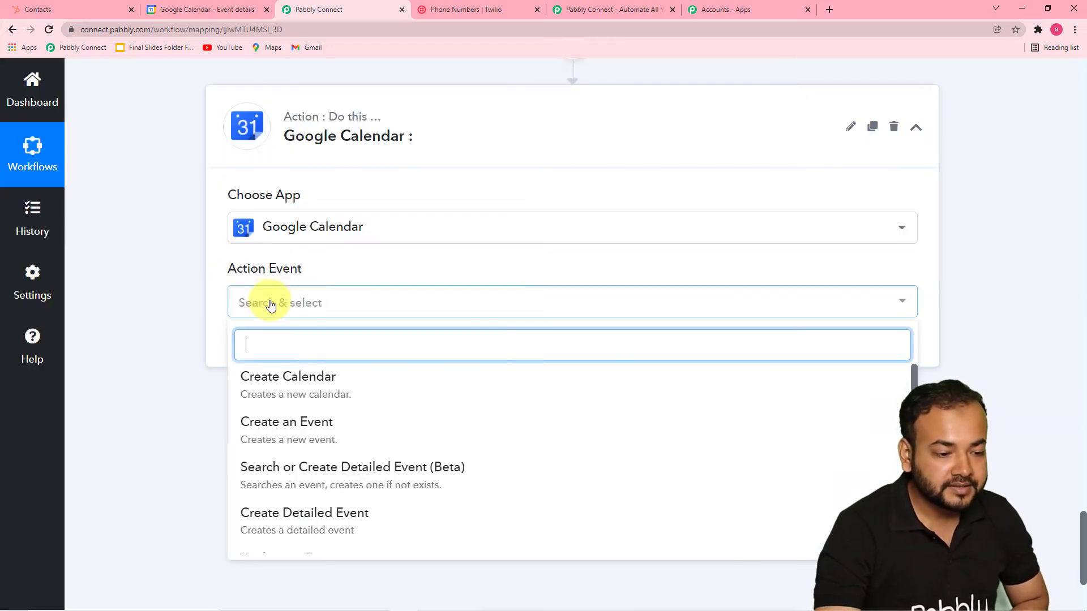
left_click(278, 431)
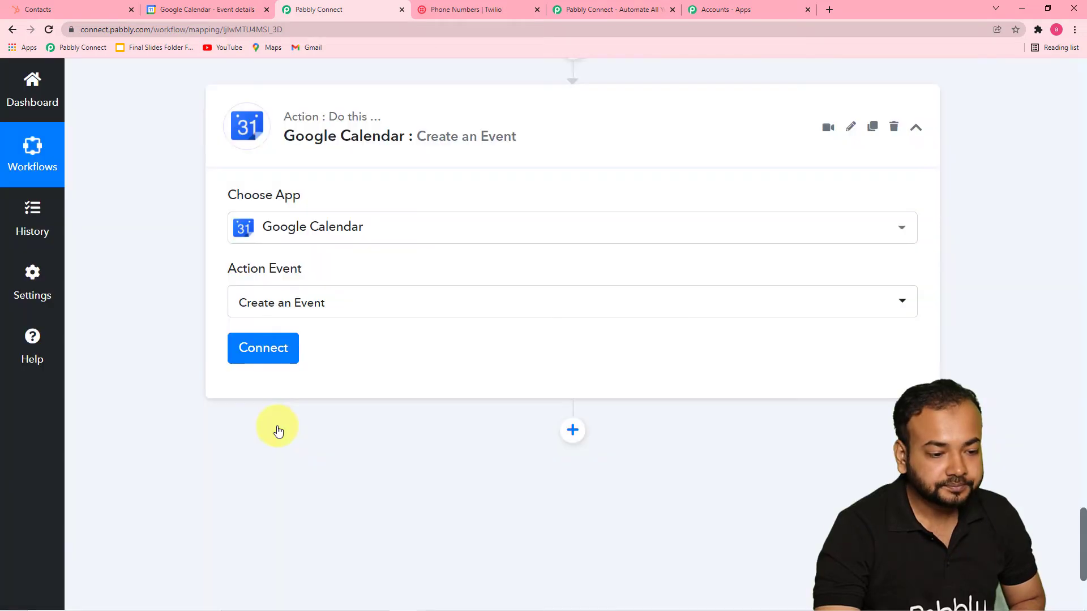
Add a new Google Calendar connection for the event action and authorize Pabbly Connect Calendar with the office Google account.
left_click(263, 354)
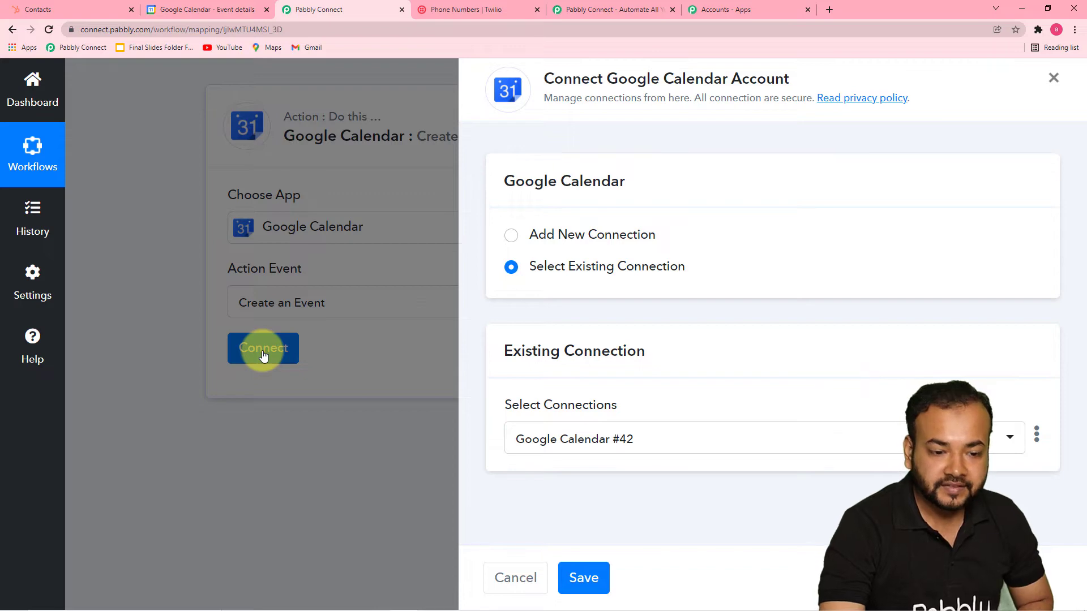
left_click(511, 235)
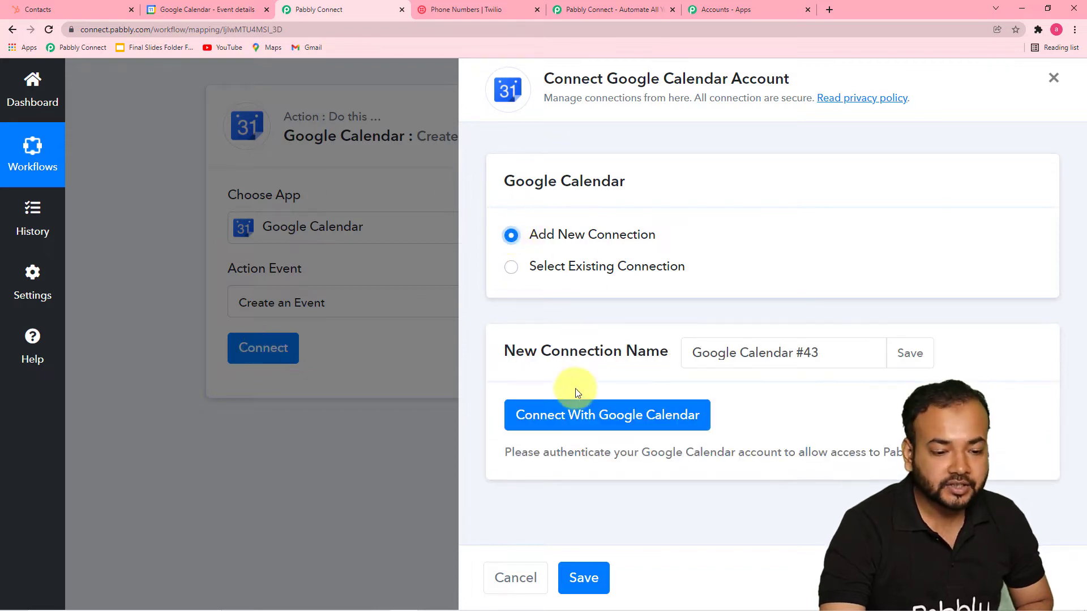
left_click(547, 422)
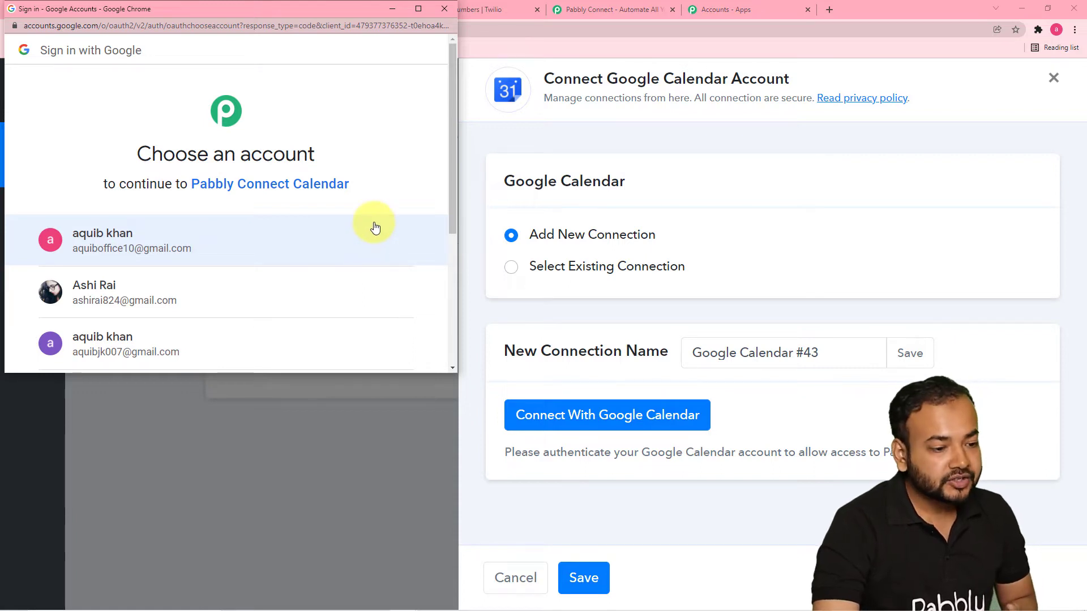
left_click(170, 244)
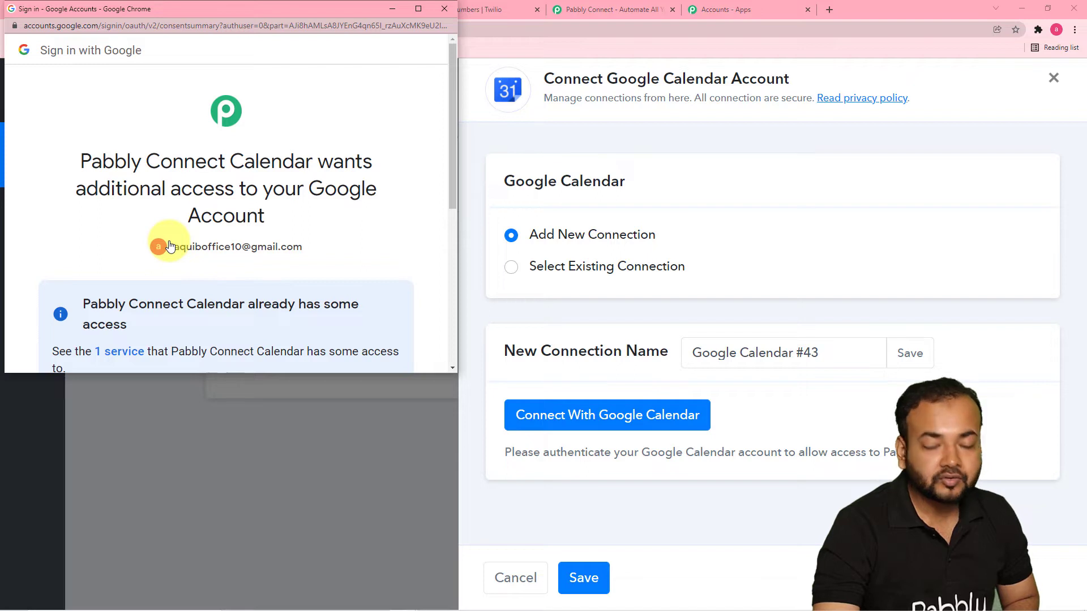
scroll(222, 232, "down", 4)
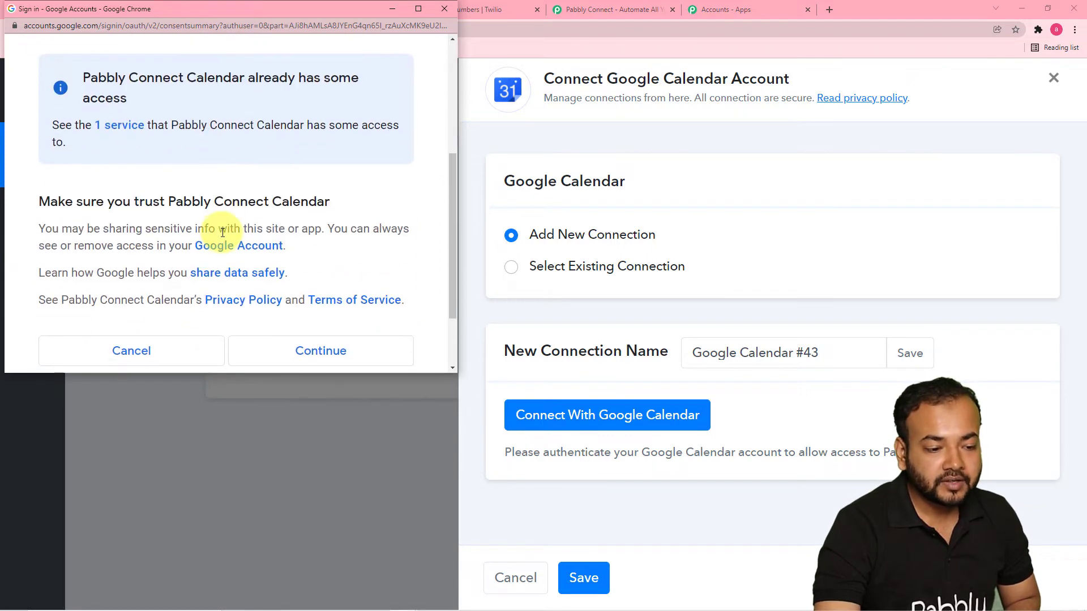
left_click(301, 352)
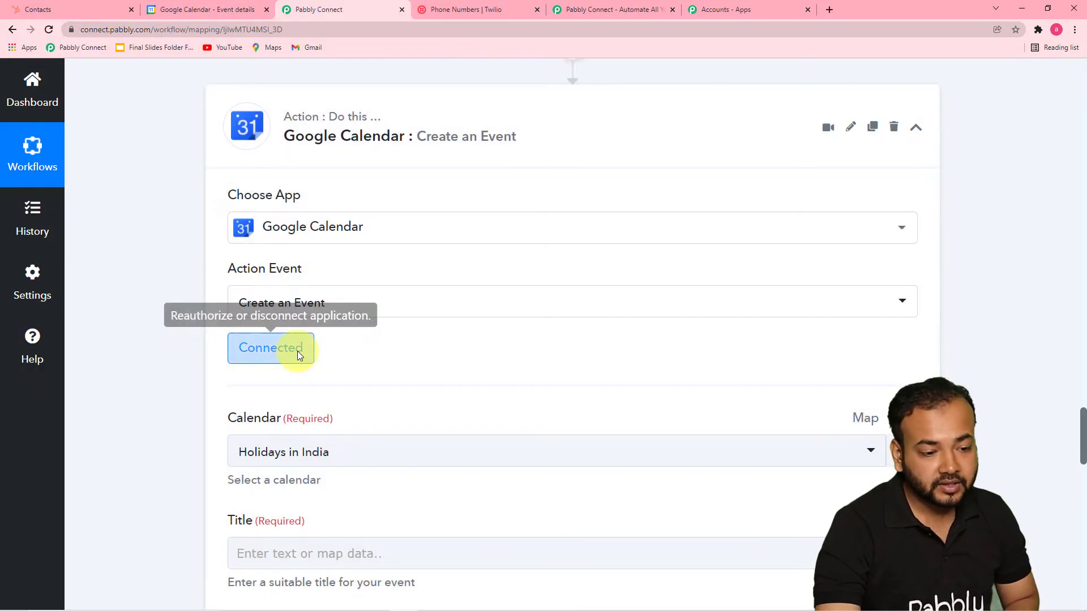
Check which calendar is in use in Google Calendar and select the account's own e-mail calendar in the event action's Calendar field.
scroll(170, 344, "down", 2)
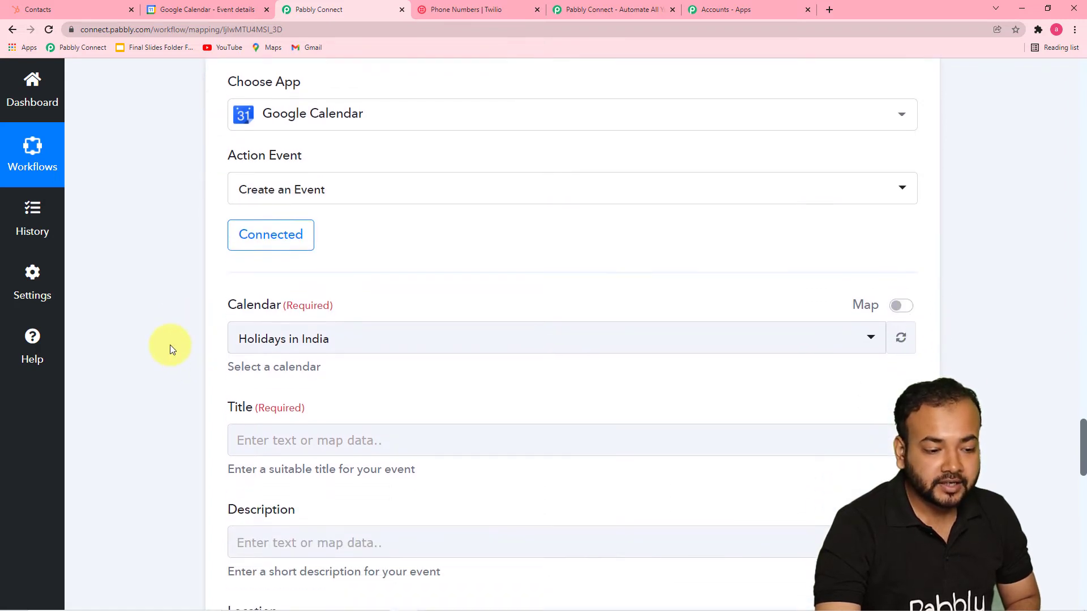
scroll(170, 345, "down", 2)
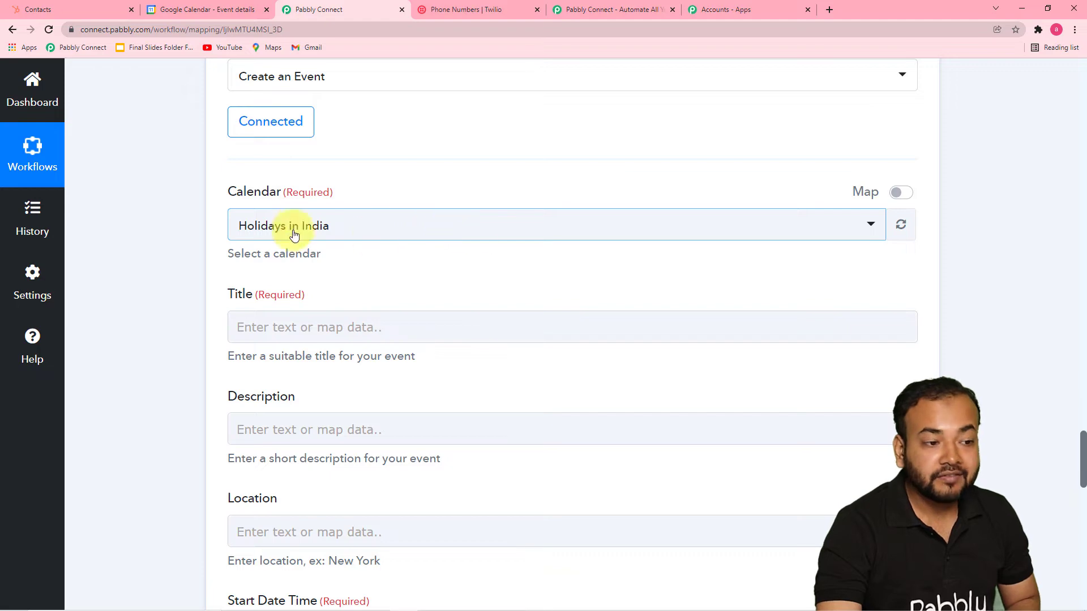
left_click(187, 11)
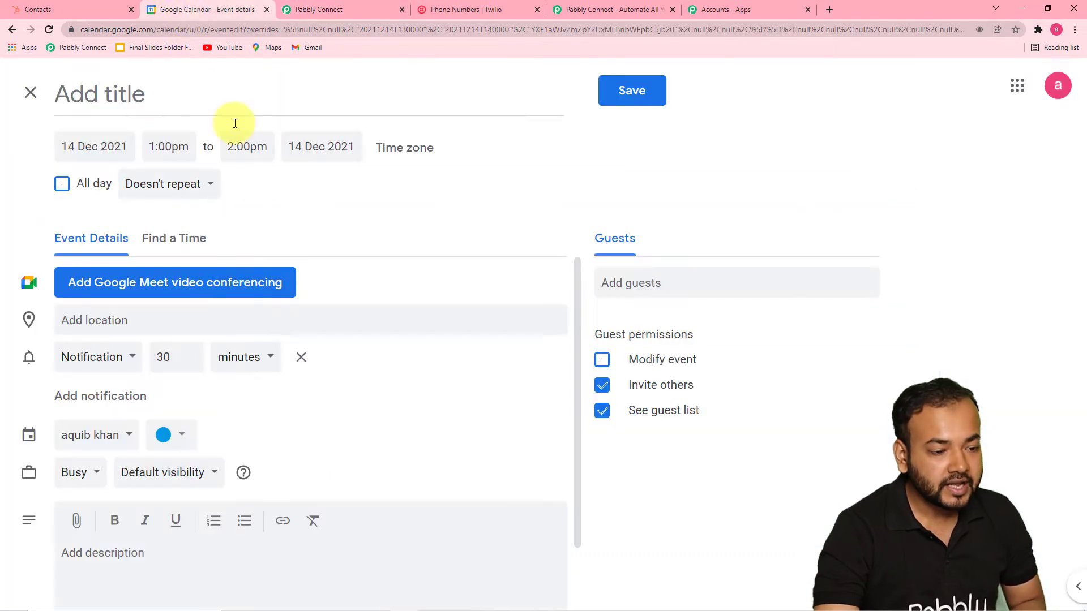
left_click(30, 93)
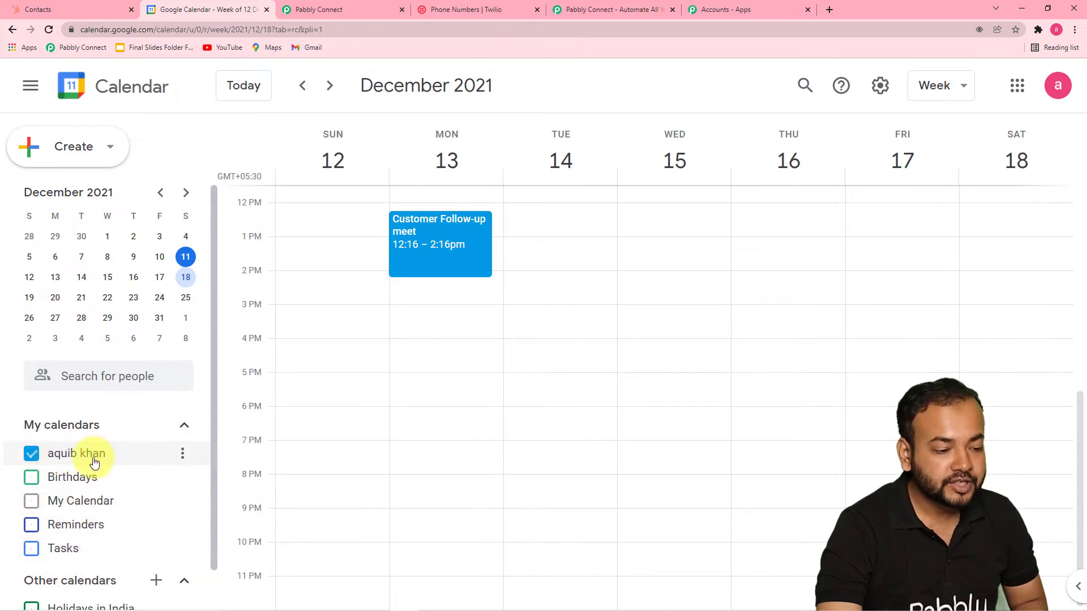
left_click(712, 11)
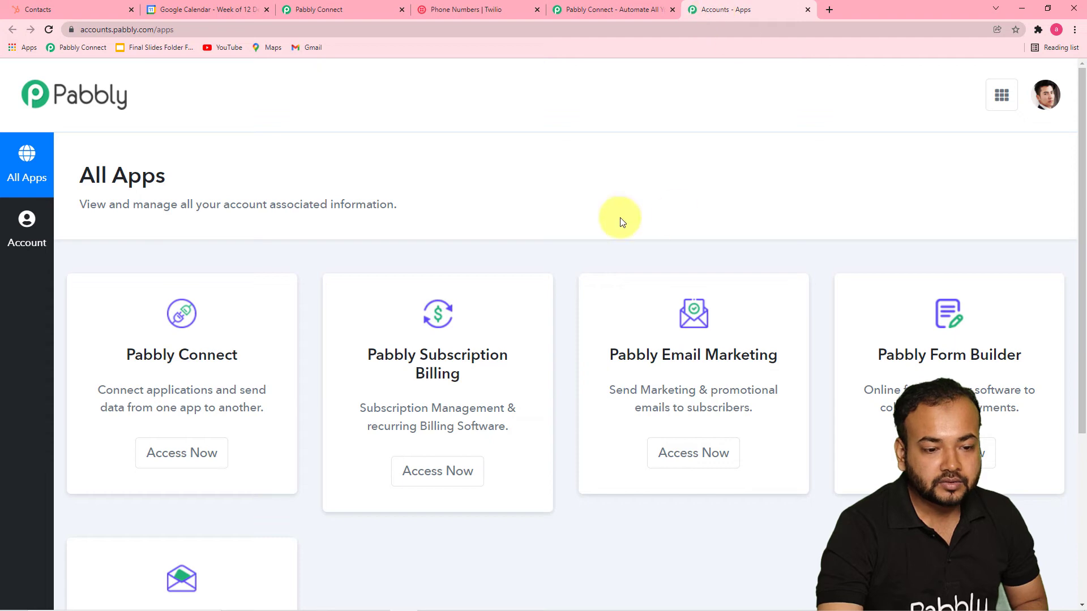
left_click(320, 18)
left_click(427, 229)
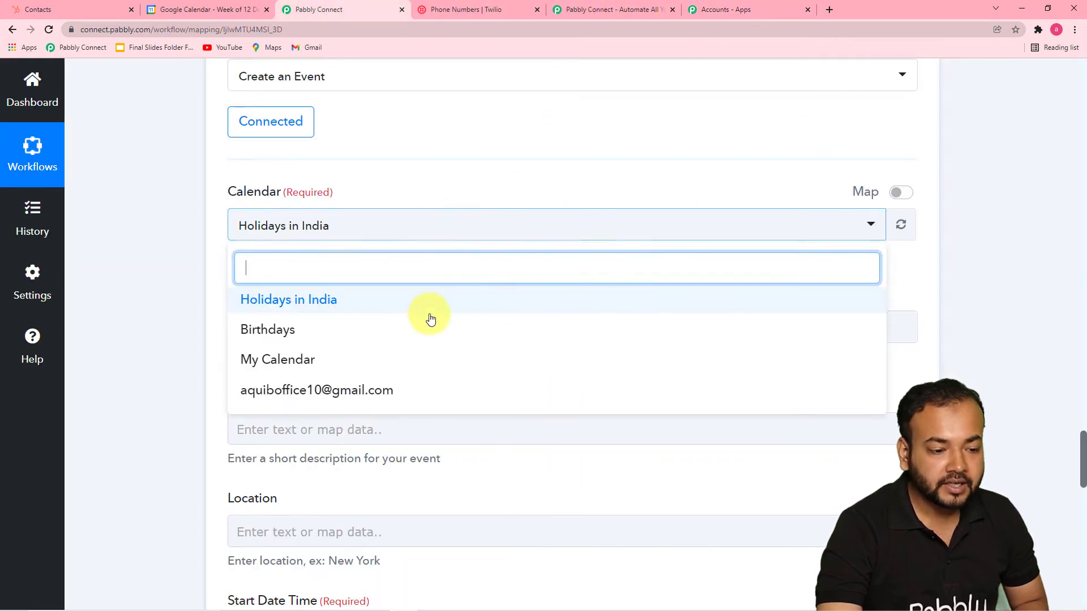
left_click(317, 391)
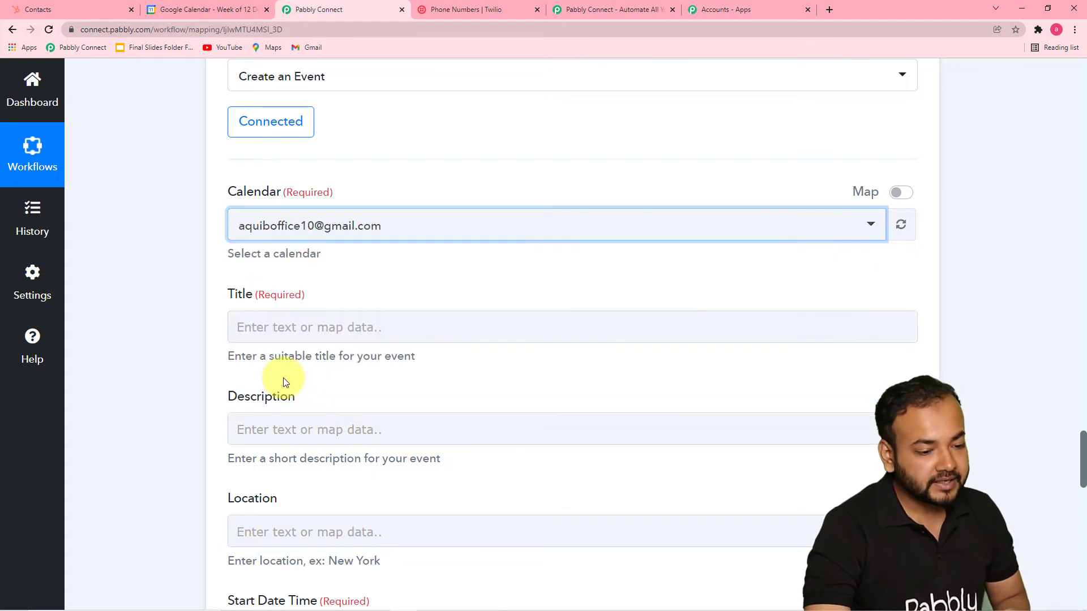
Enter "Follow Up Meet" as the title of the calendar event.
scroll(172, 321, "down", 2)
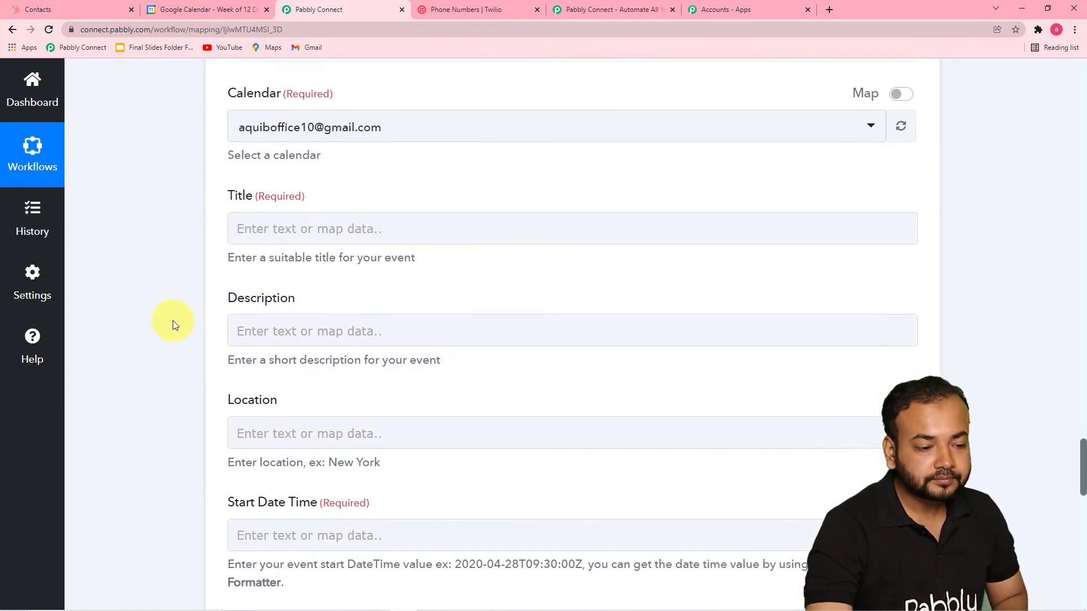
left_click(278, 215)
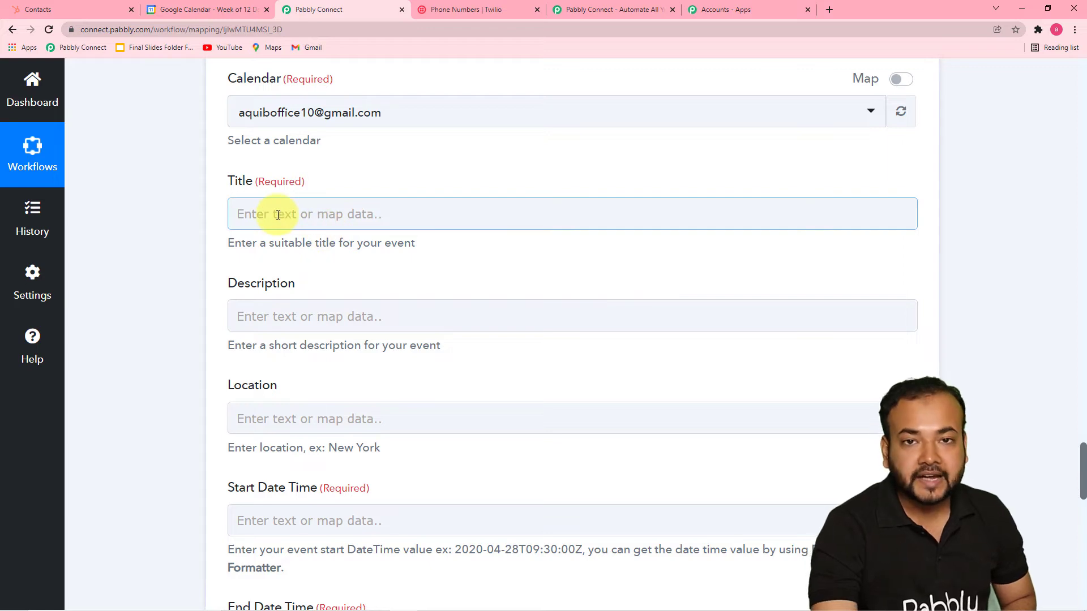
left_click(408, 214)
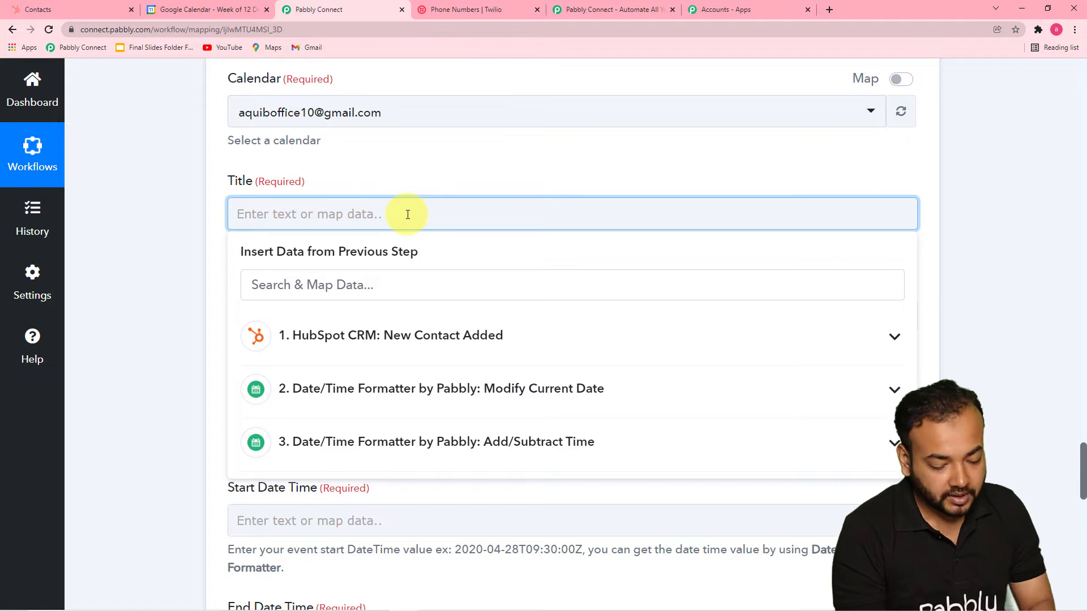
type("Follow Up Meet")
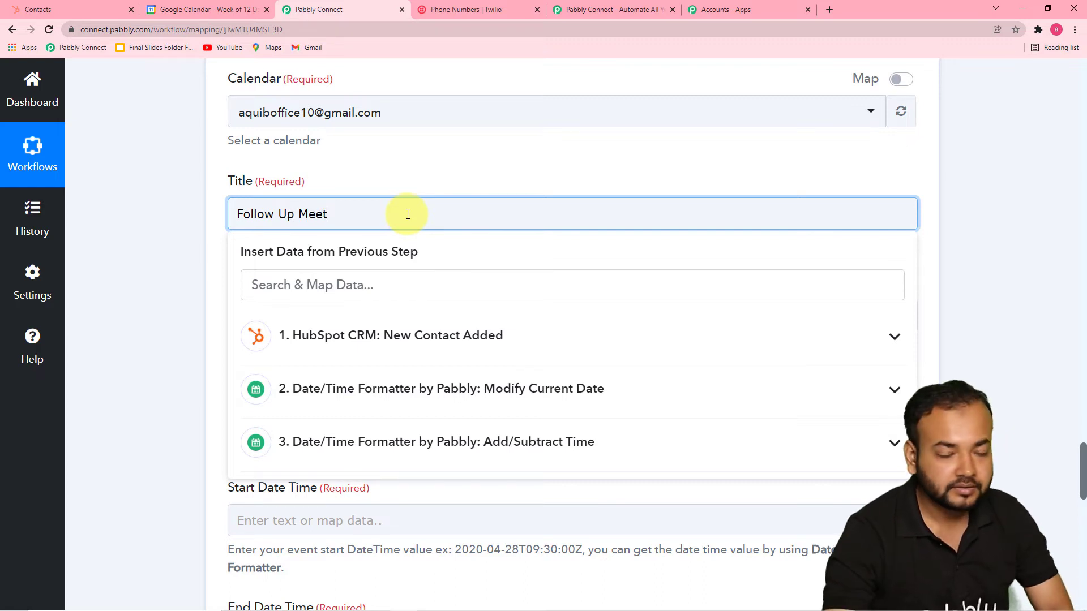
left_click(185, 240)
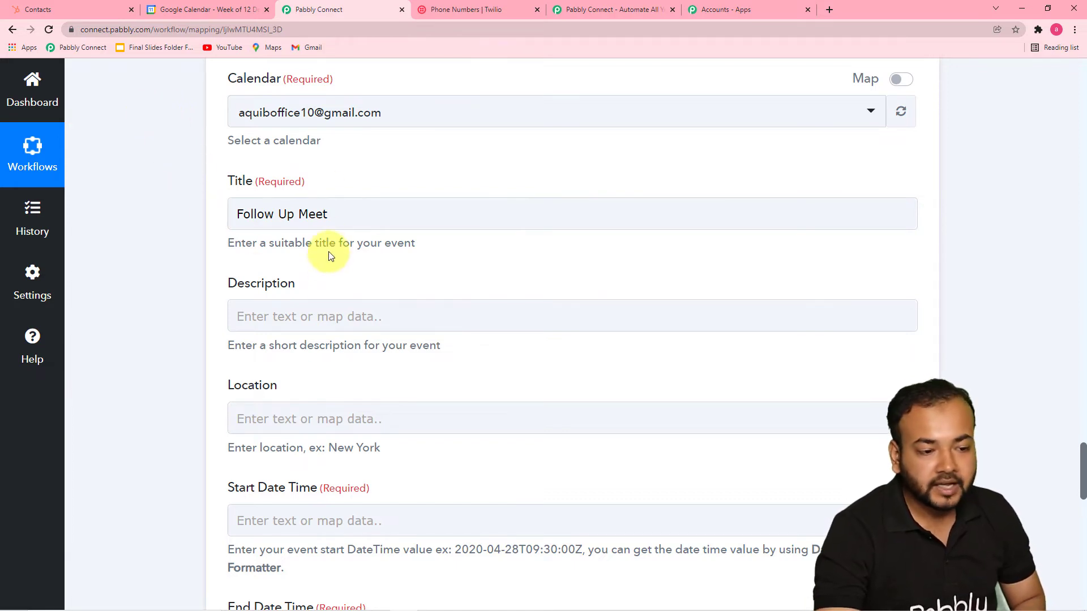
Enter "This is a follow up meeting." as the description of the calendar event.
scroll(342, 255, "down", 2)
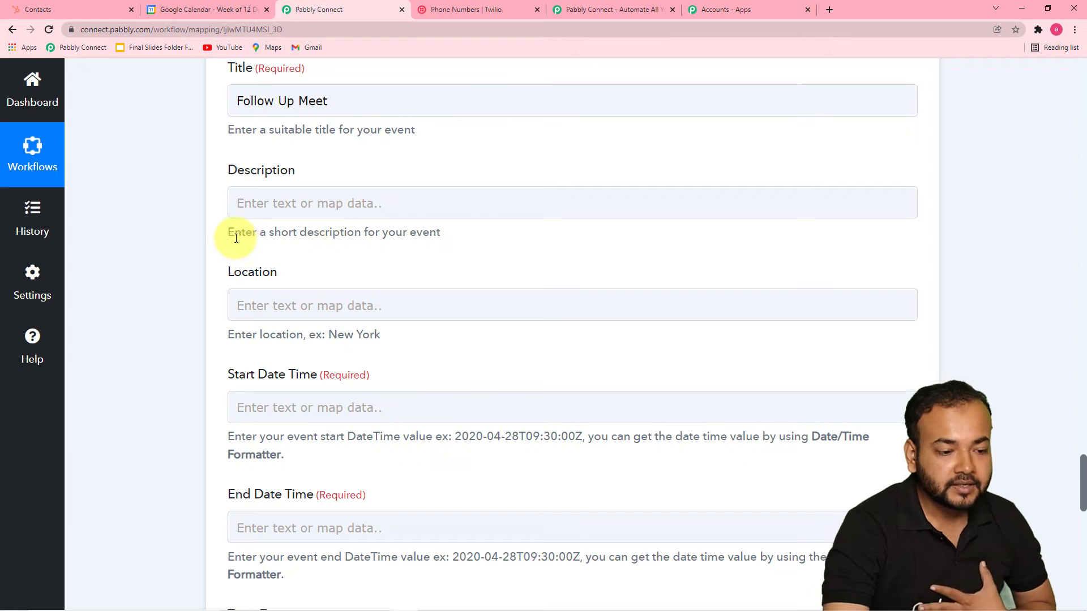
scroll(277, 241, "up", 1)
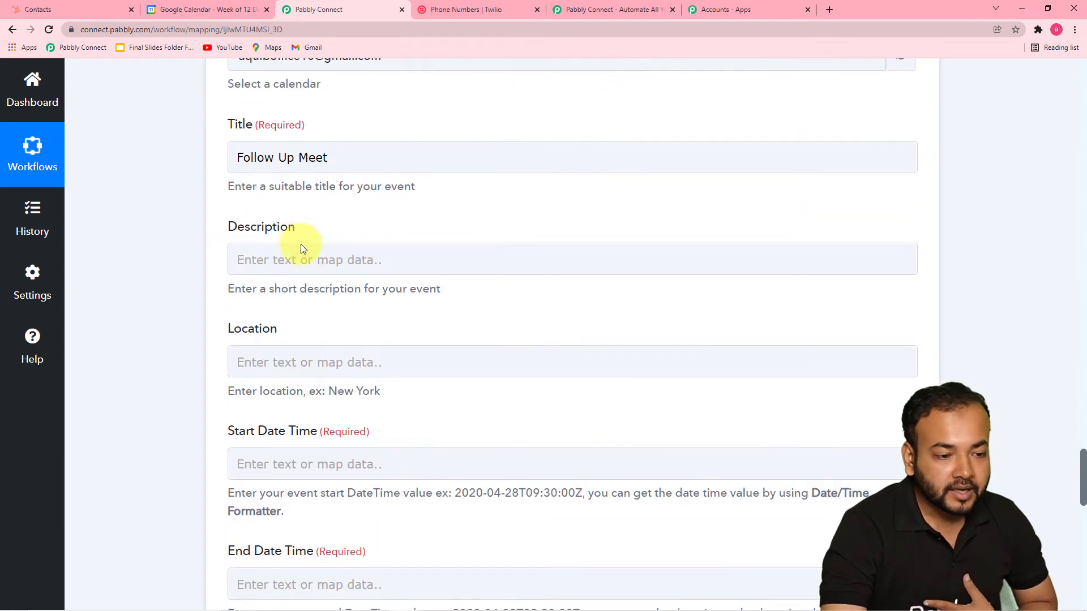
left_click(322, 264)
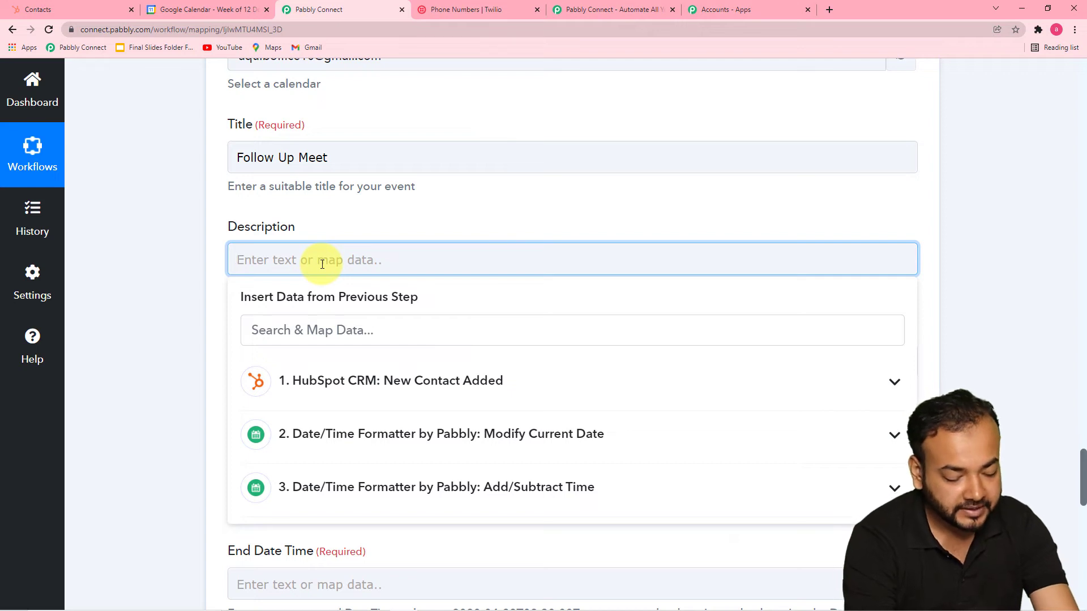
type("This is a follow up meeting.")
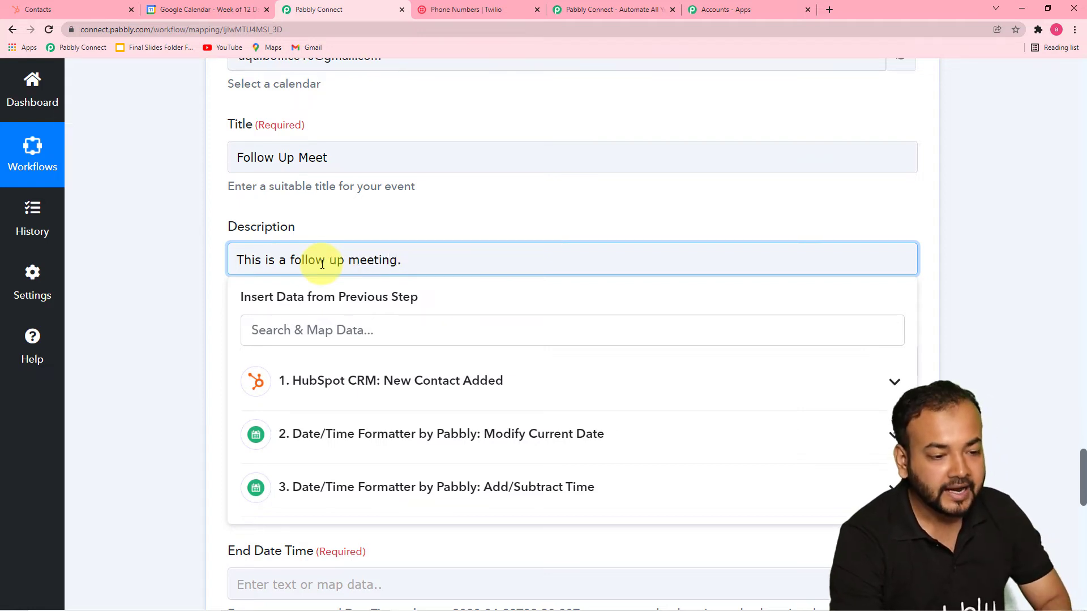
left_click(182, 252)
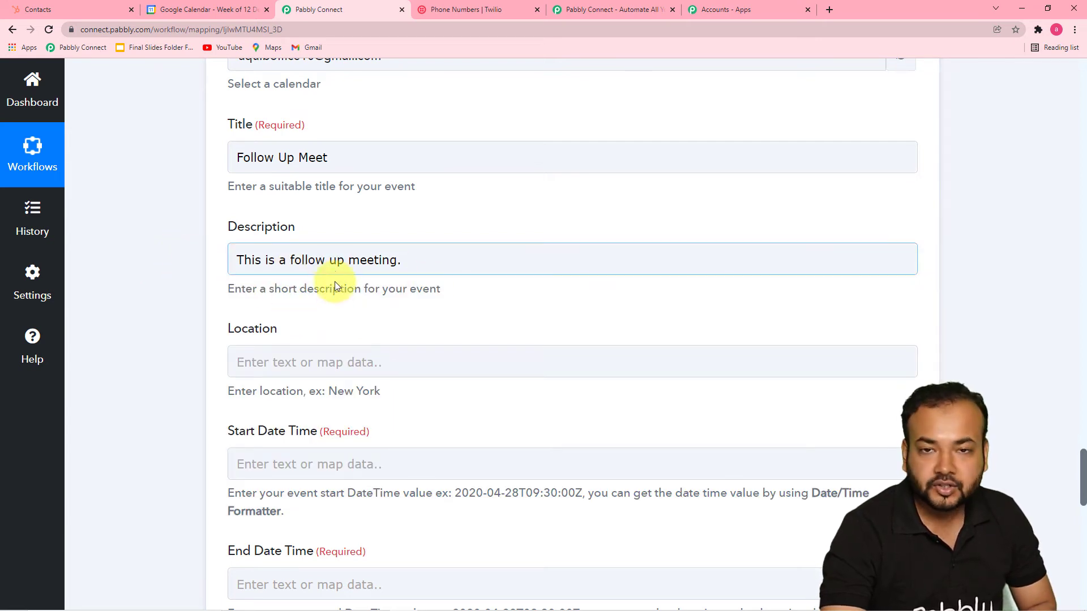
Examine the event's date fields and review the Modify Current Date and Add/Subtract Time formatter steps that supply the start and end times.
scroll(296, 293, "down", 1)
scroll(296, 294, "down", 1)
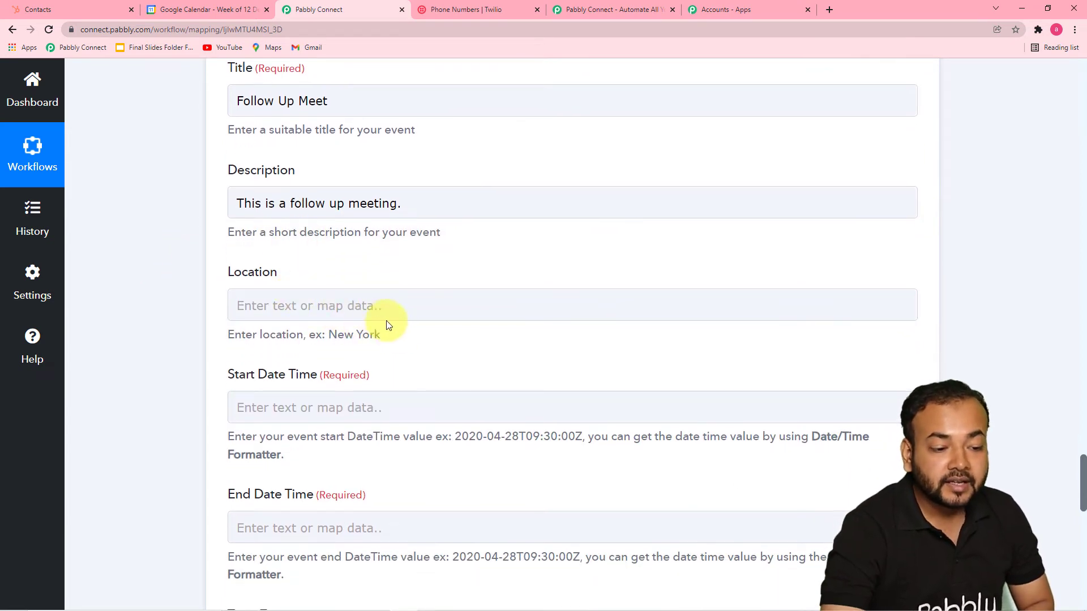
scroll(282, 295, "down", 2)
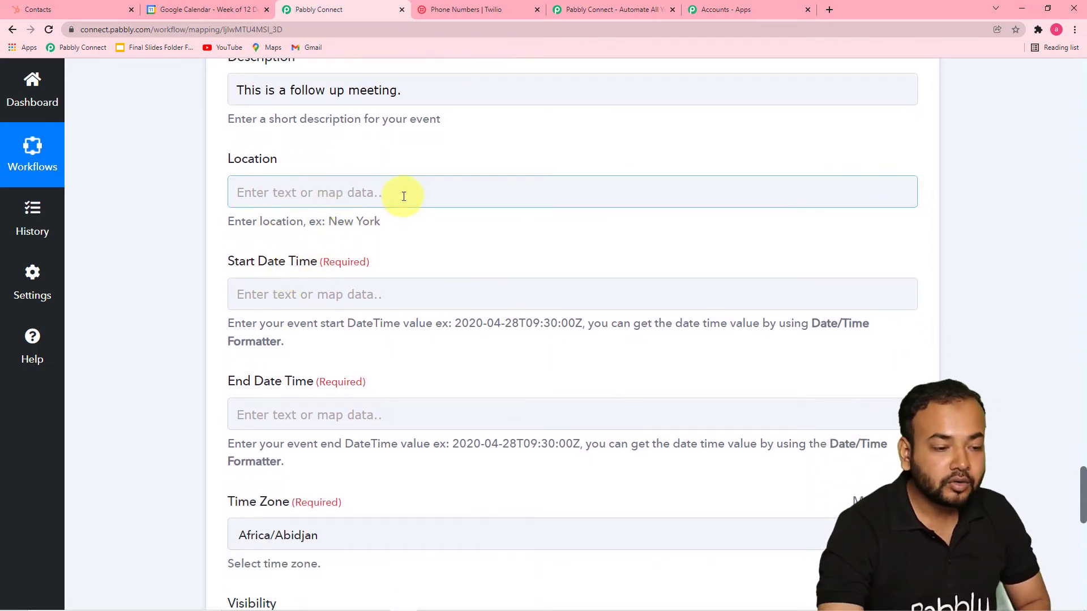
scroll(311, 266, "down", 2)
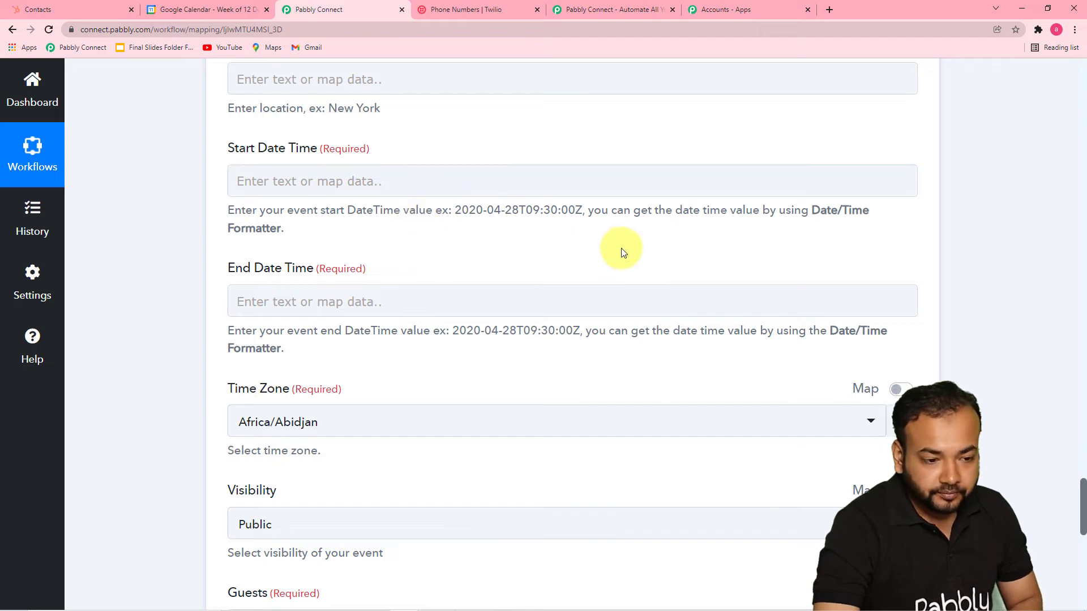
scroll(628, 248, "up", 7)
scroll(632, 244, "up", 15)
scroll(631, 245, "up", 16)
scroll(633, 250, "up", 5)
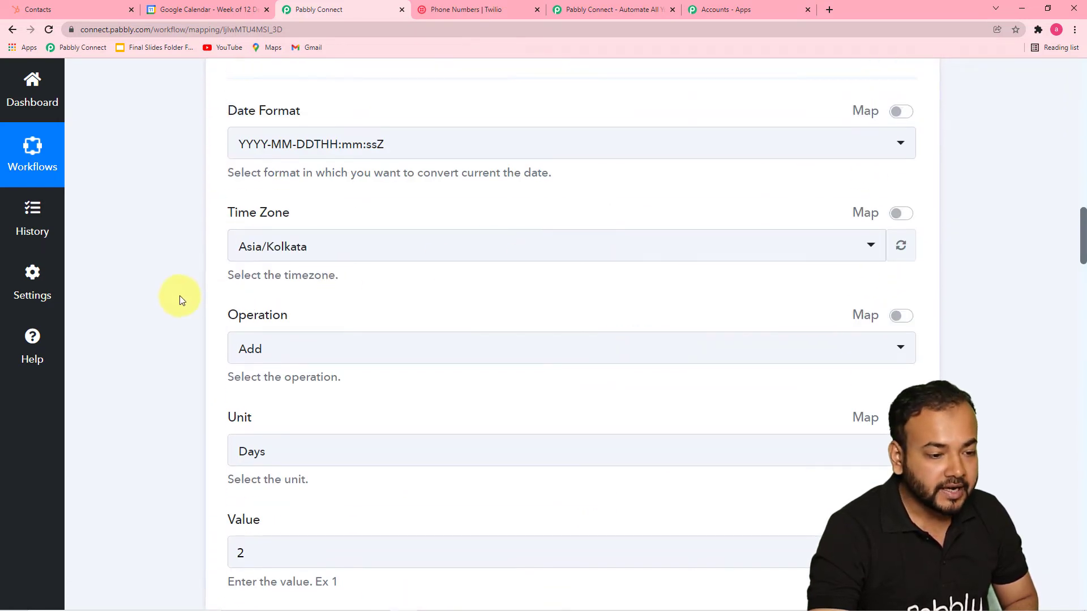
scroll(180, 294, "up", 5)
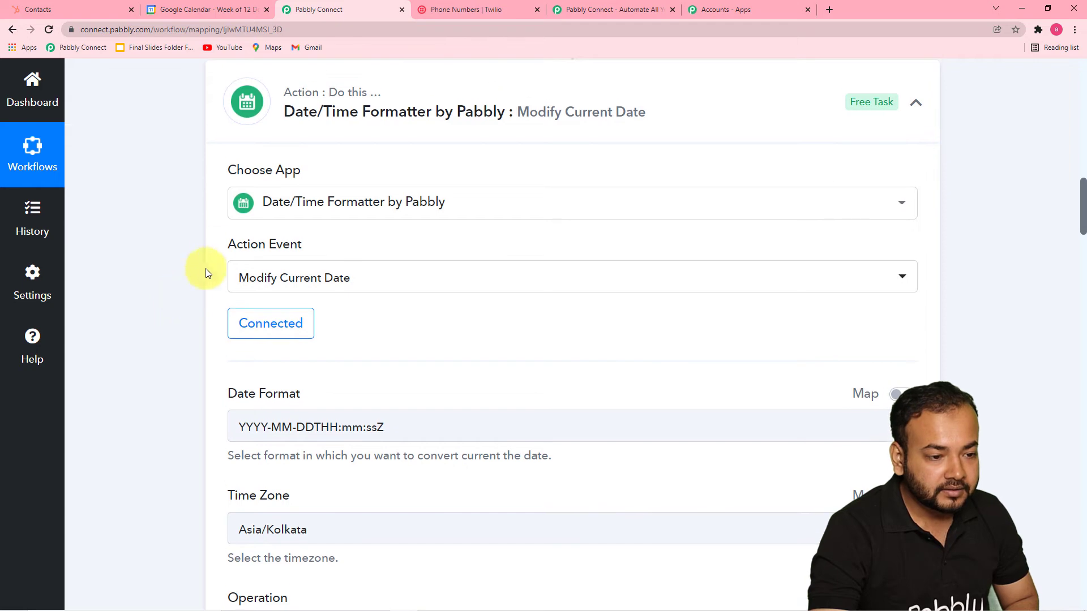
scroll(380, 296, "down", 1)
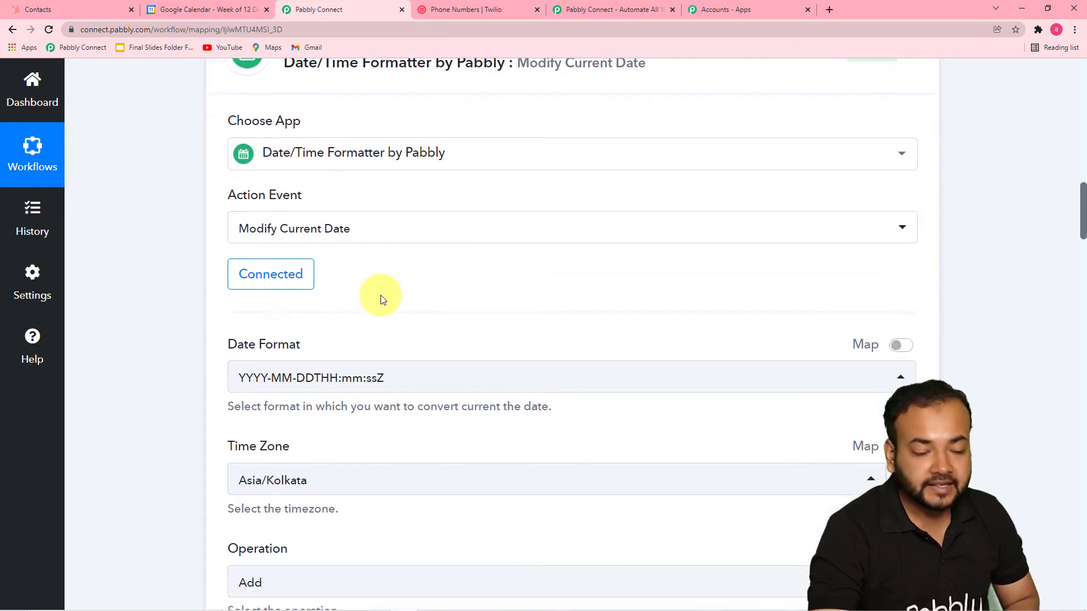
scroll(127, 308, "down", 2)
scroll(149, 317, "down", 10)
scroll(150, 317, "down", 1)
scroll(463, 245, "down", 2)
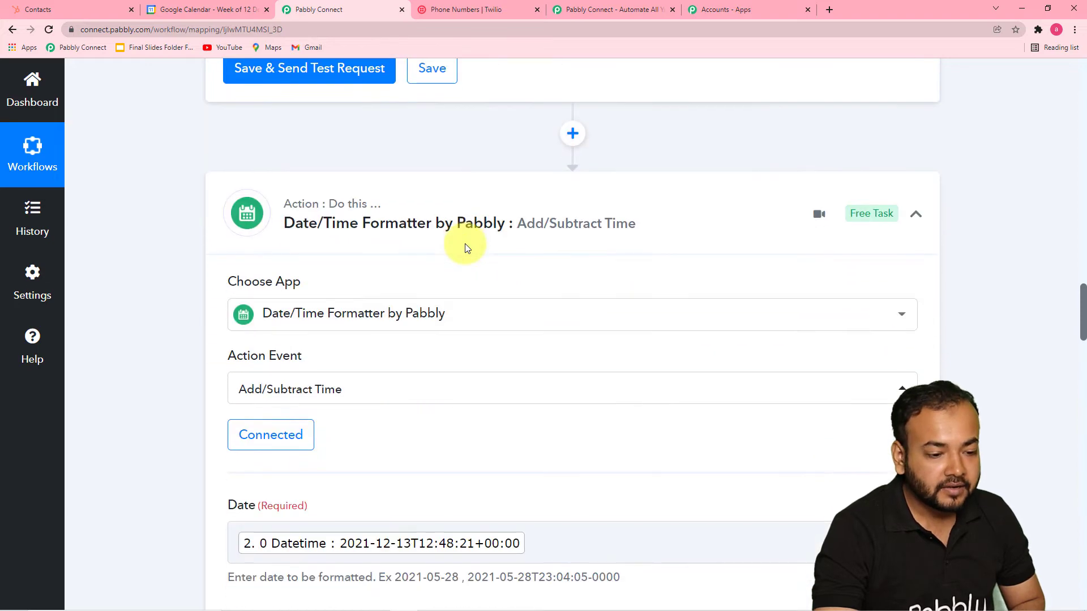
scroll(356, 408, "down", 2)
scroll(351, 406, "down", 10)
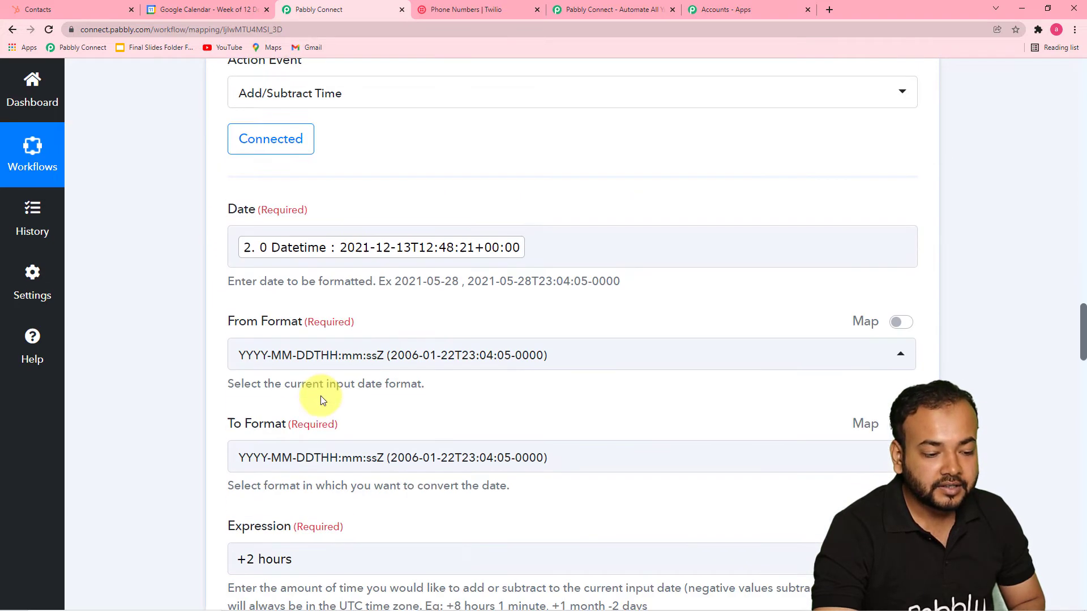
scroll(666, 482, "down", 6)
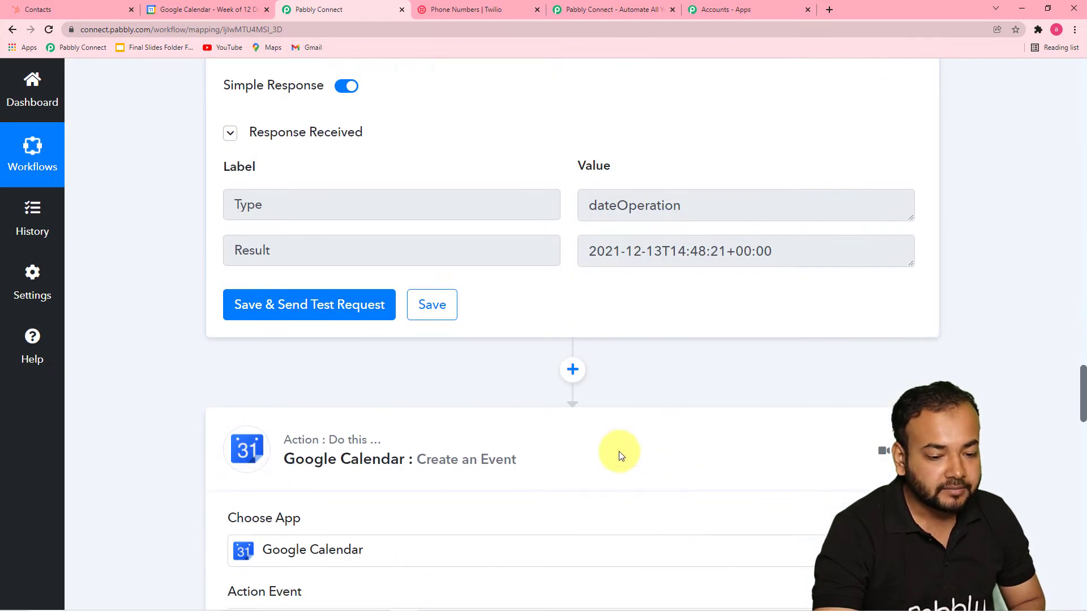
scroll(207, 352, "down", 14)
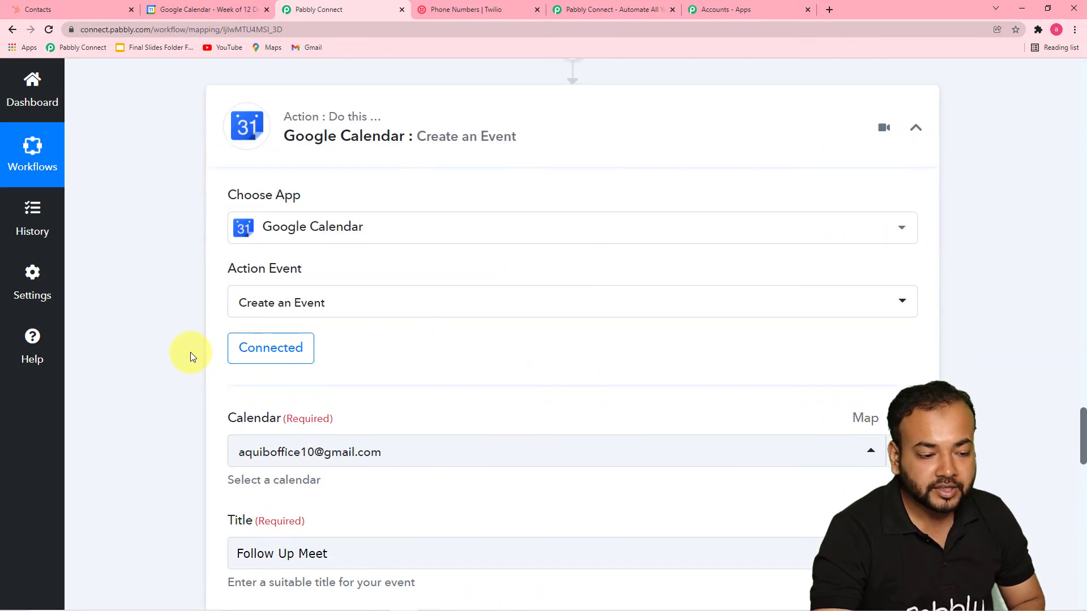
Map the event's Start Date Time to the Datetime value from the Modify Current Date formatter step.
left_click(351, 237)
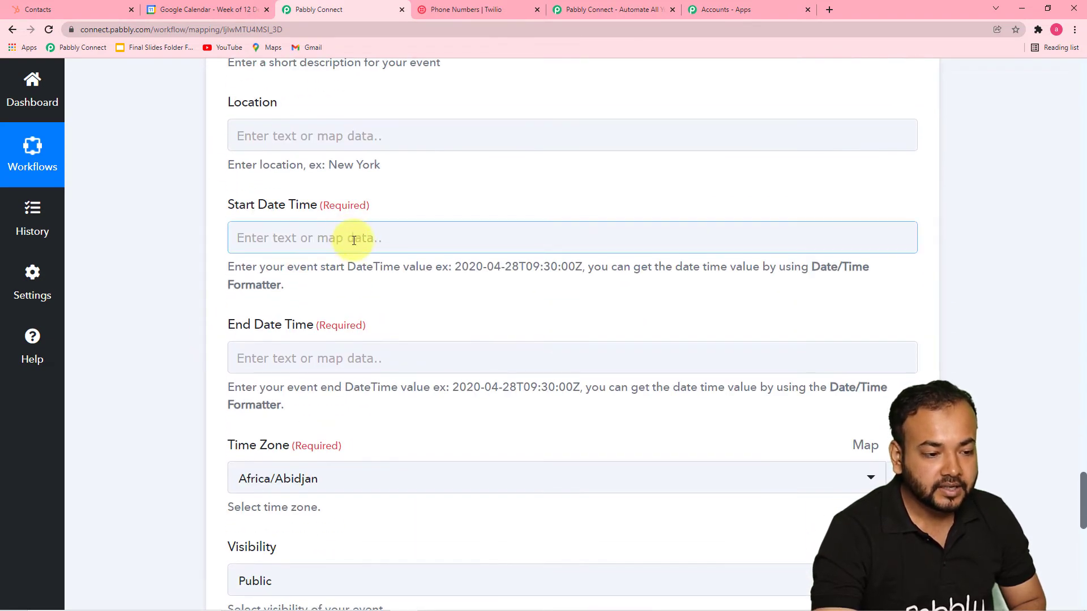
left_click(357, 232)
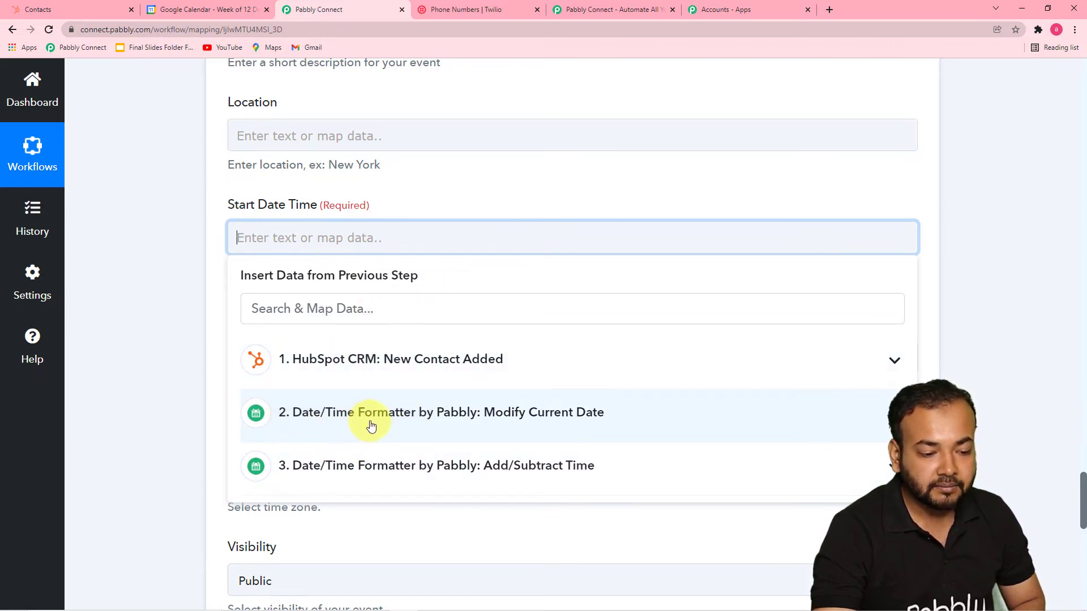
left_click(559, 426)
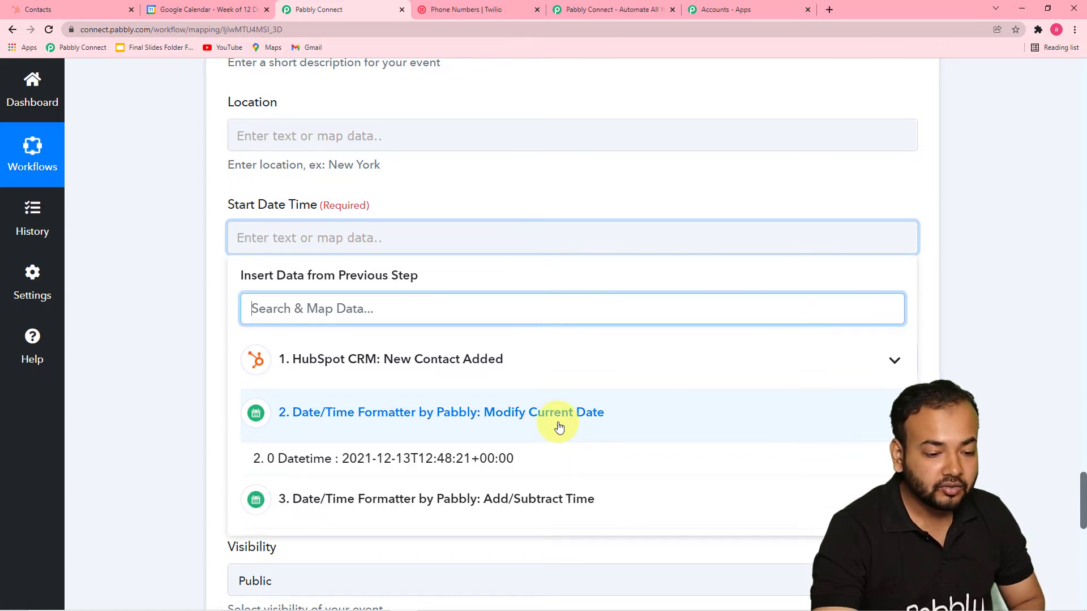
left_click(443, 469)
left_click(185, 288)
Map the event's End Date Time to the Result value from the Add/Subtract Time formatter step.
scroll(328, 297, "down", 1)
left_click(327, 306)
scroll(358, 417, "down", 2)
scroll(359, 490, "down", 2)
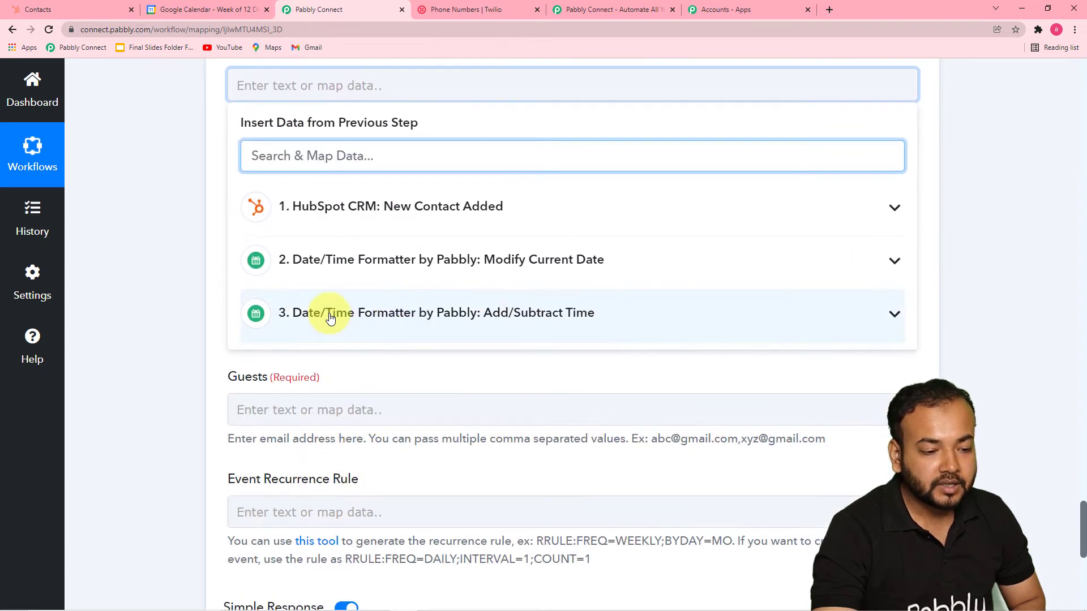
left_click(383, 327)
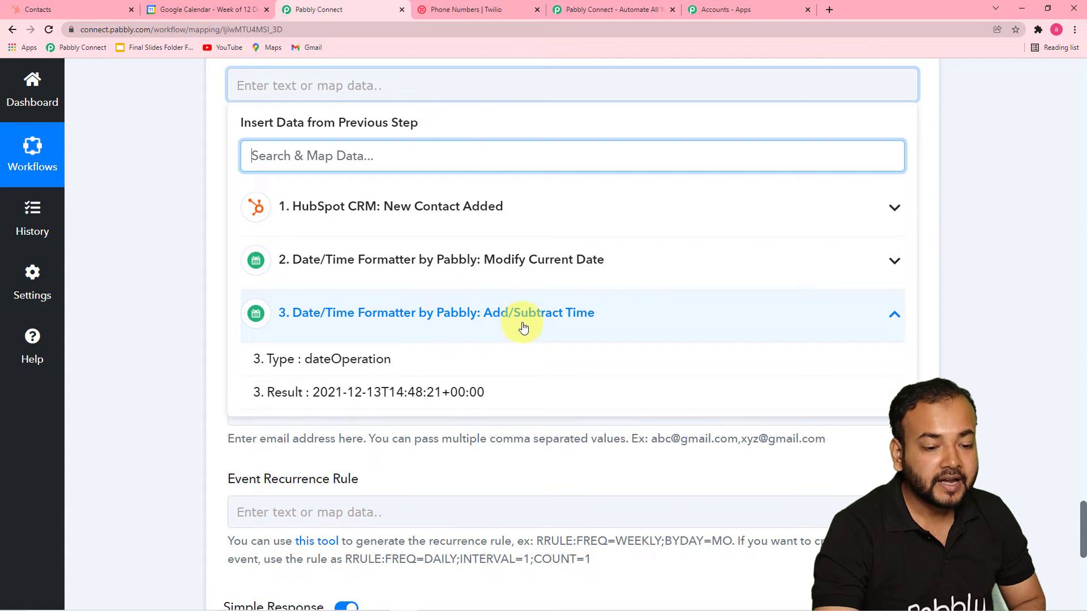
left_click(460, 385)
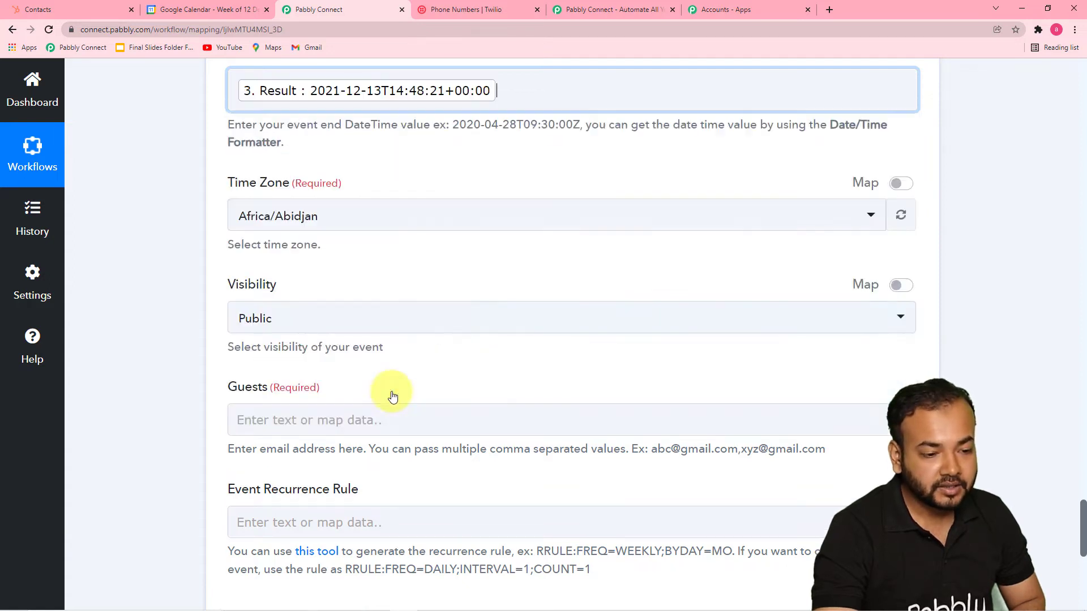
left_click(186, 226)
Set the calendar event's time zone to Asia/Kolkata.
scroll(382, 236, "down", 1)
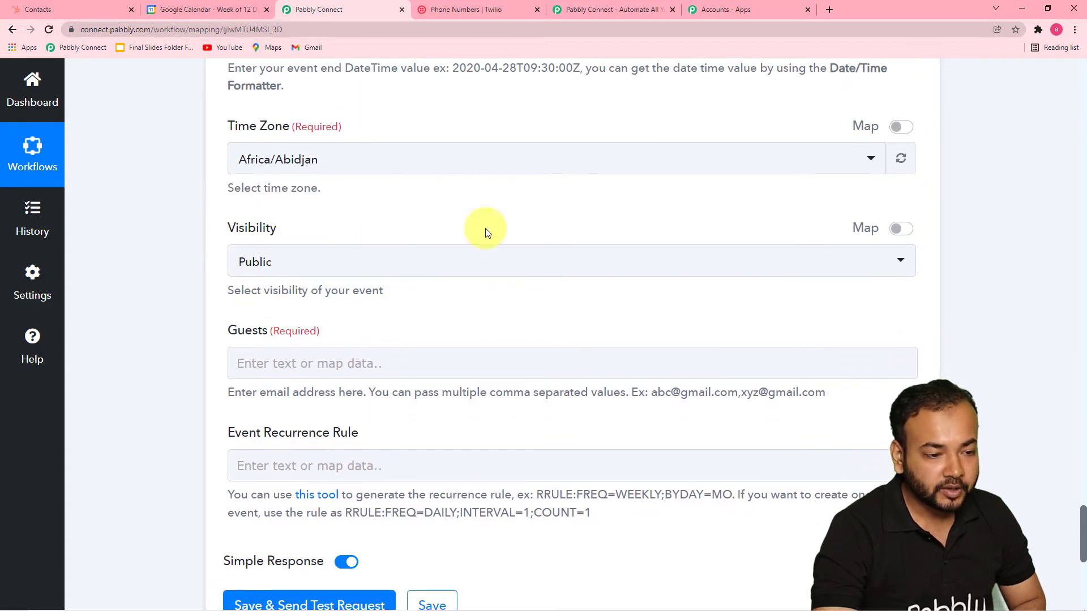
left_click(583, 167)
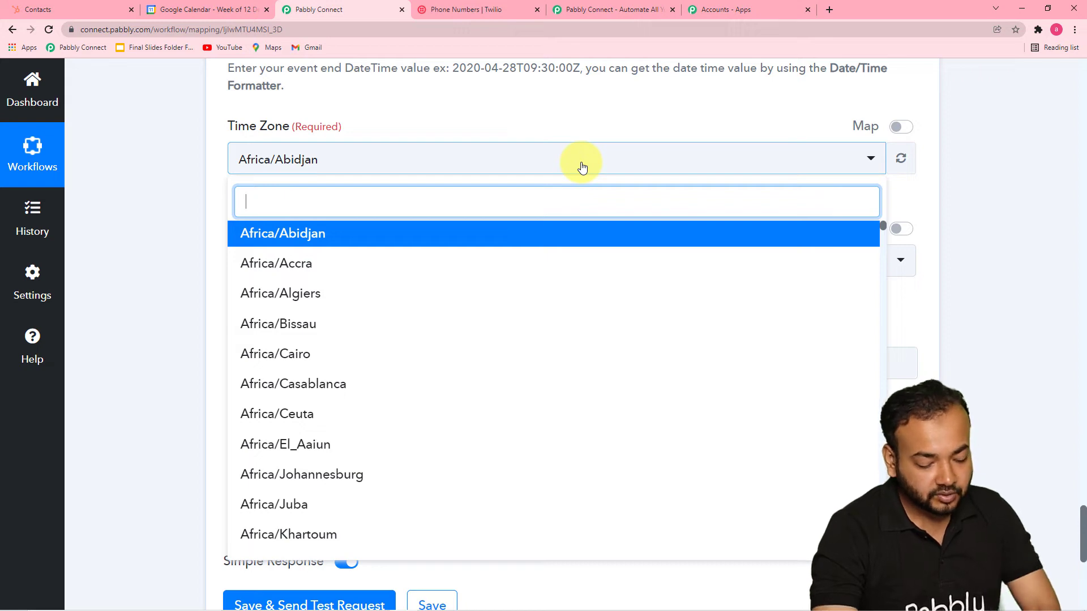
type("ko")
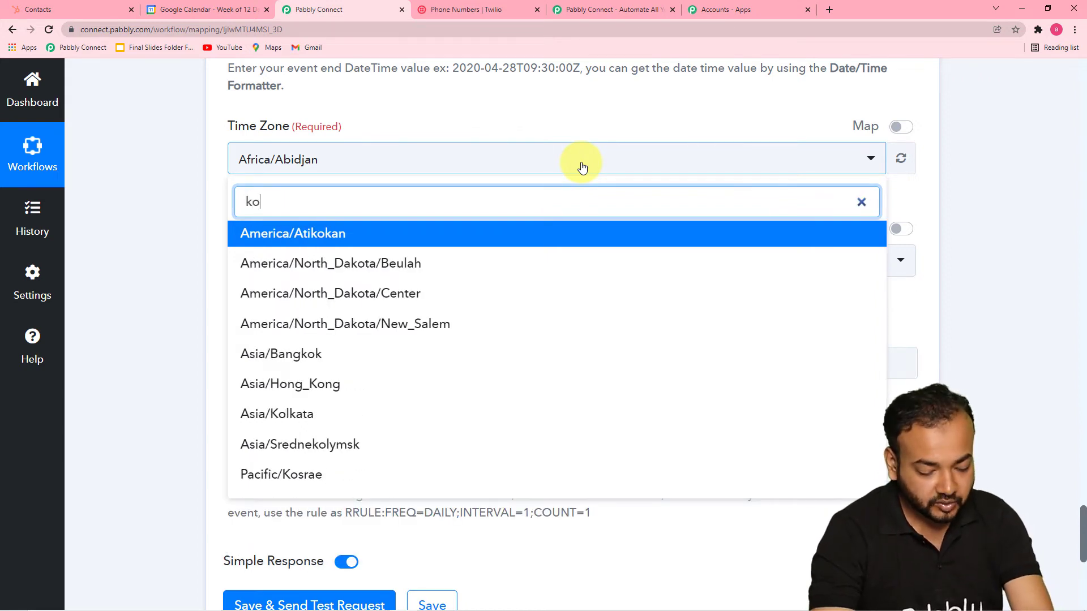
type("l")
left_click(325, 236)
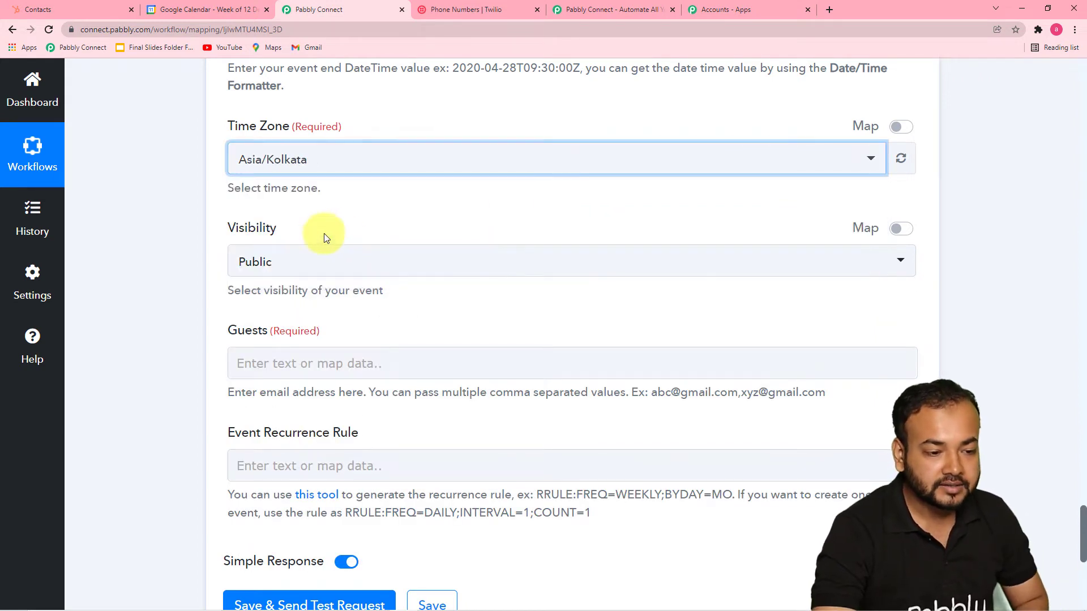
left_click(205, 230)
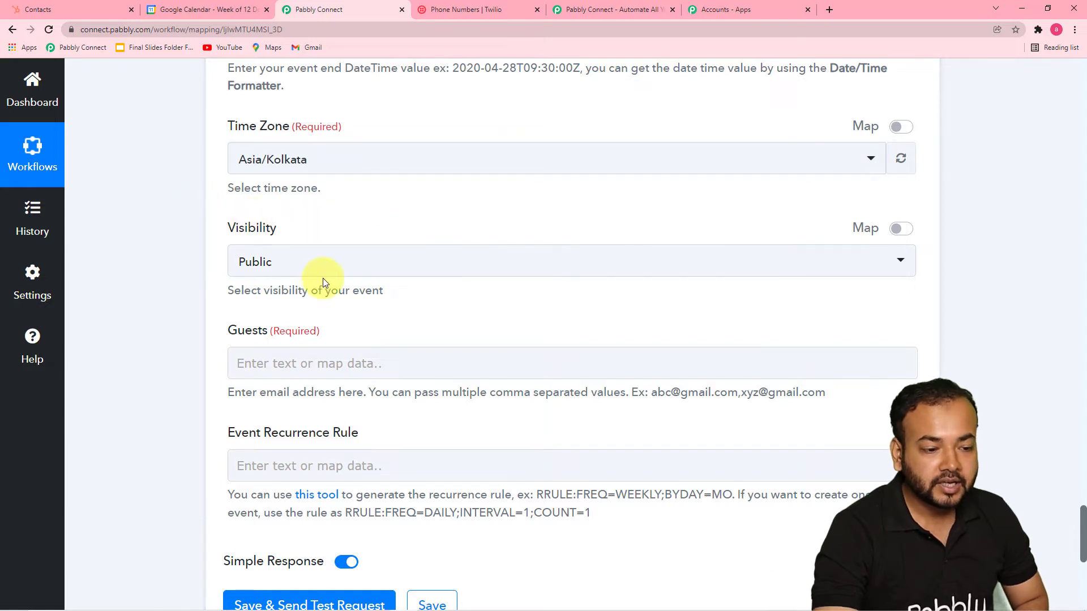
Choose Public as the visibility of the calendar event.
scroll(324, 281, "down", 2)
left_click(359, 160)
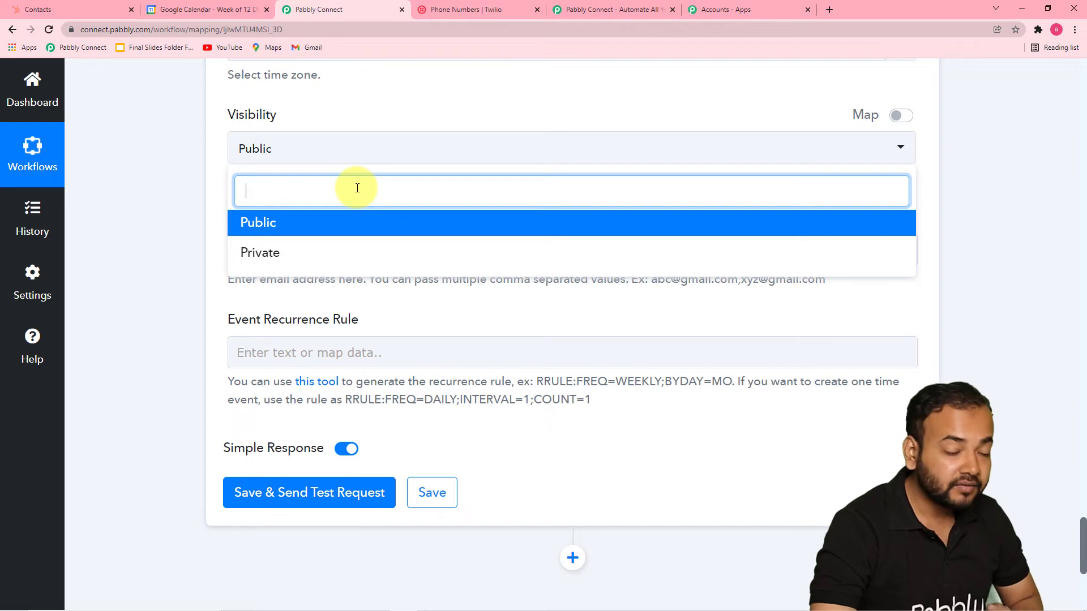
left_click(303, 223)
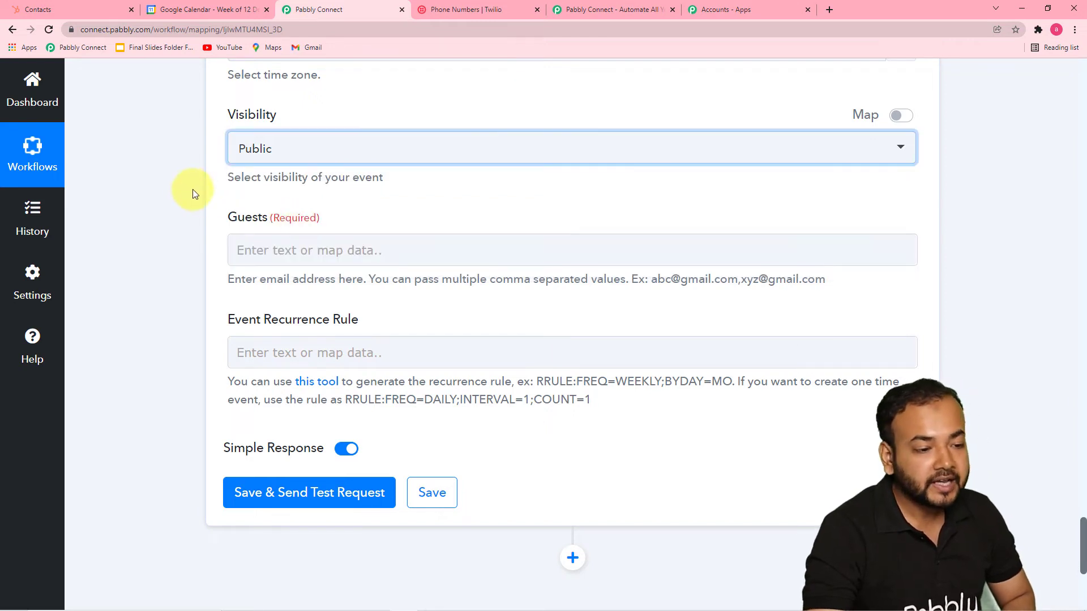
Map the event's Guests field to the Properties Email value from the HubSpot CRM New Contact Added trigger.
scroll(192, 189, "down", 2)
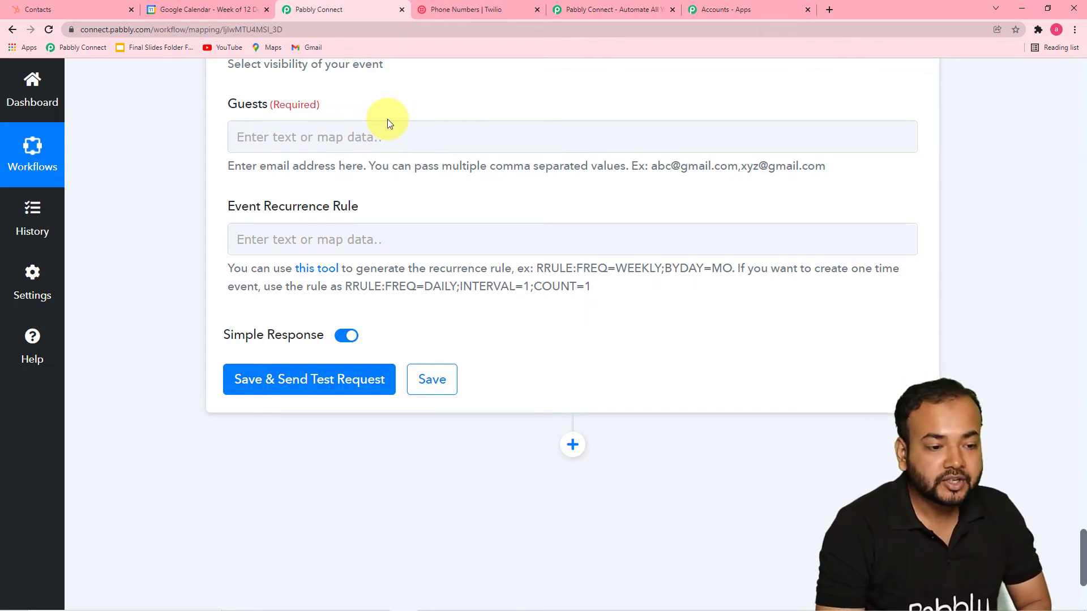
left_click(400, 138)
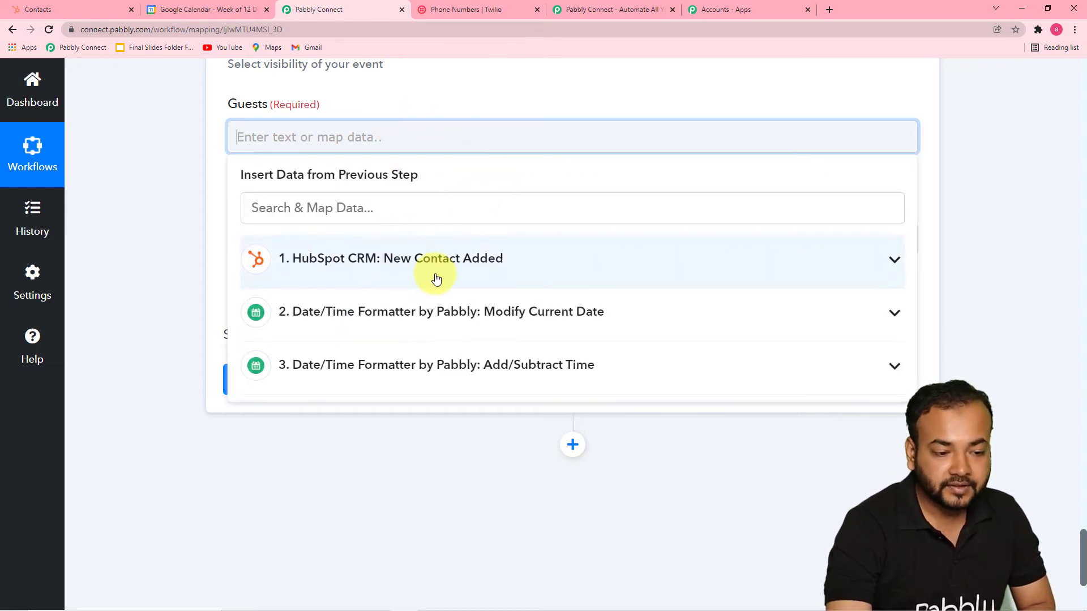
left_click(404, 266)
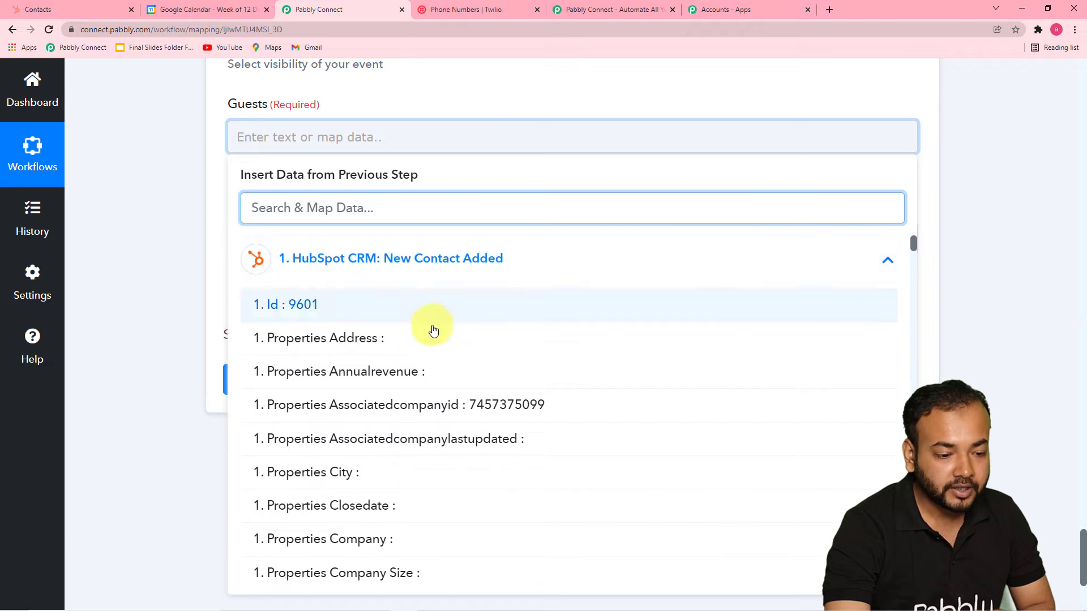
scroll(415, 354, "down", 1)
scroll(414, 354, "down", 8)
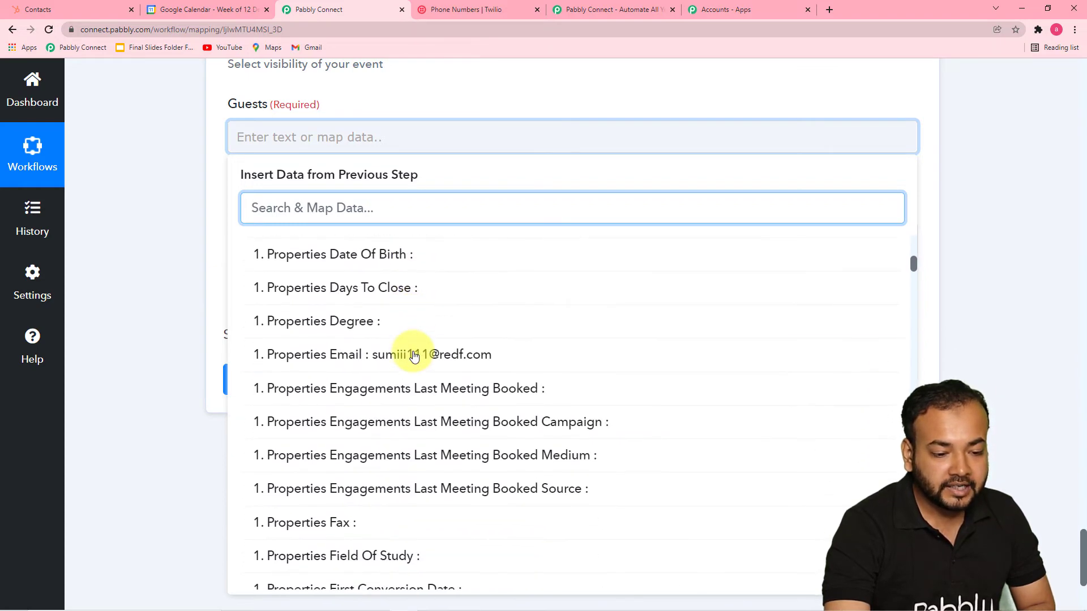
left_click(415, 354)
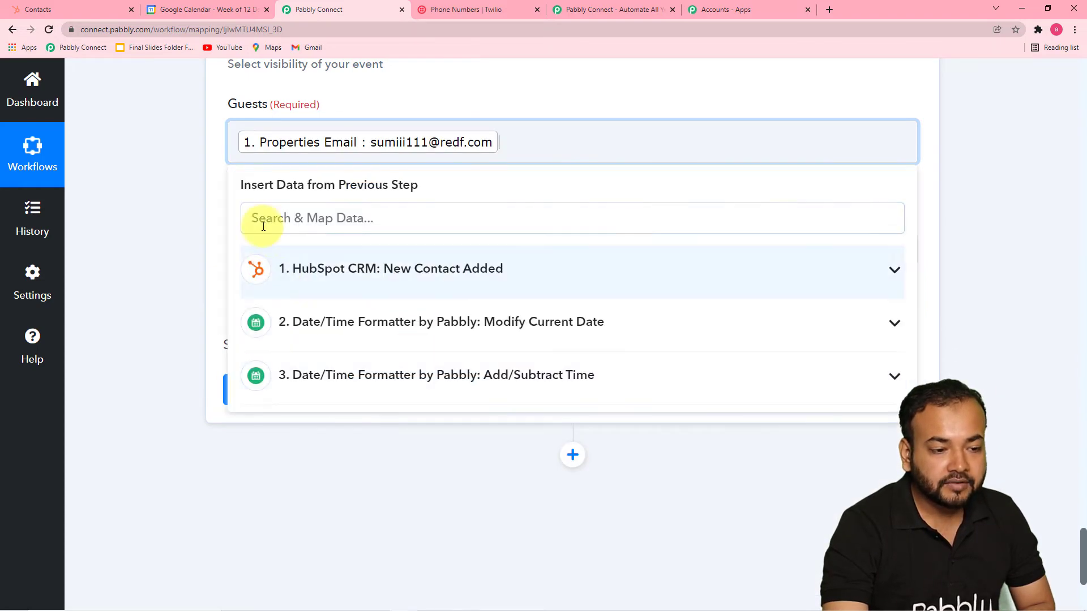
left_click(218, 195)
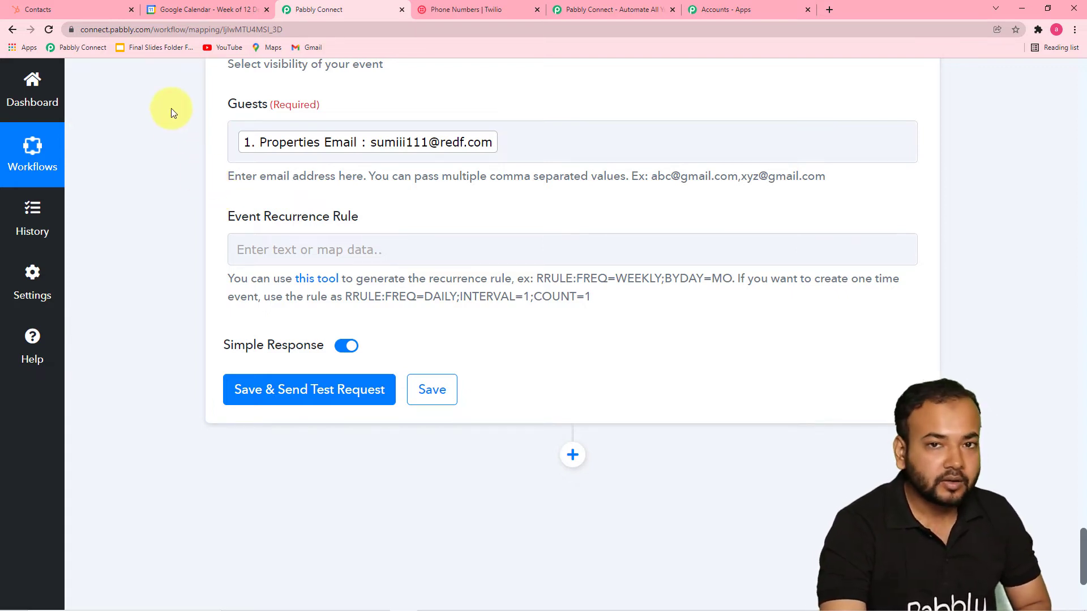
left_click(498, 148)
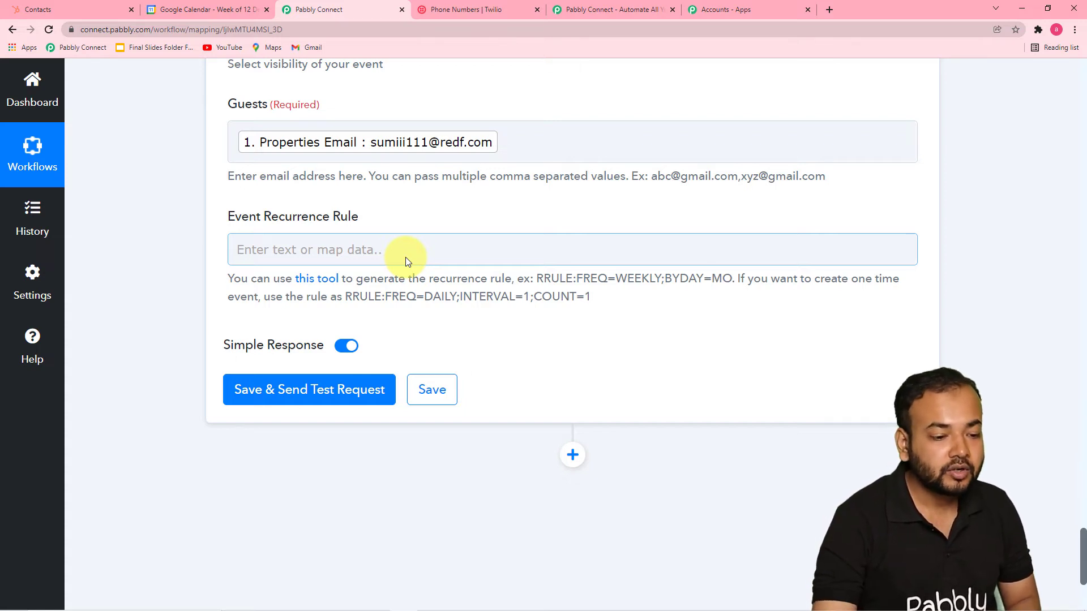
Open the linked TextMagic RRULE generator and generate a sample recurrence rule that repeats monthly.
left_click(320, 281)
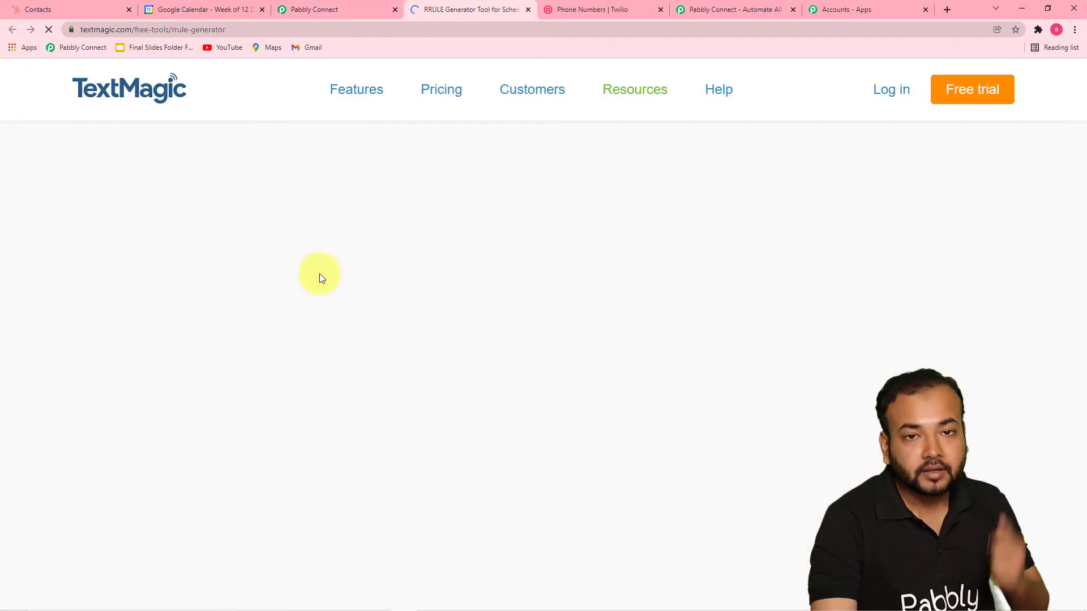
scroll(322, 273, "down", 4)
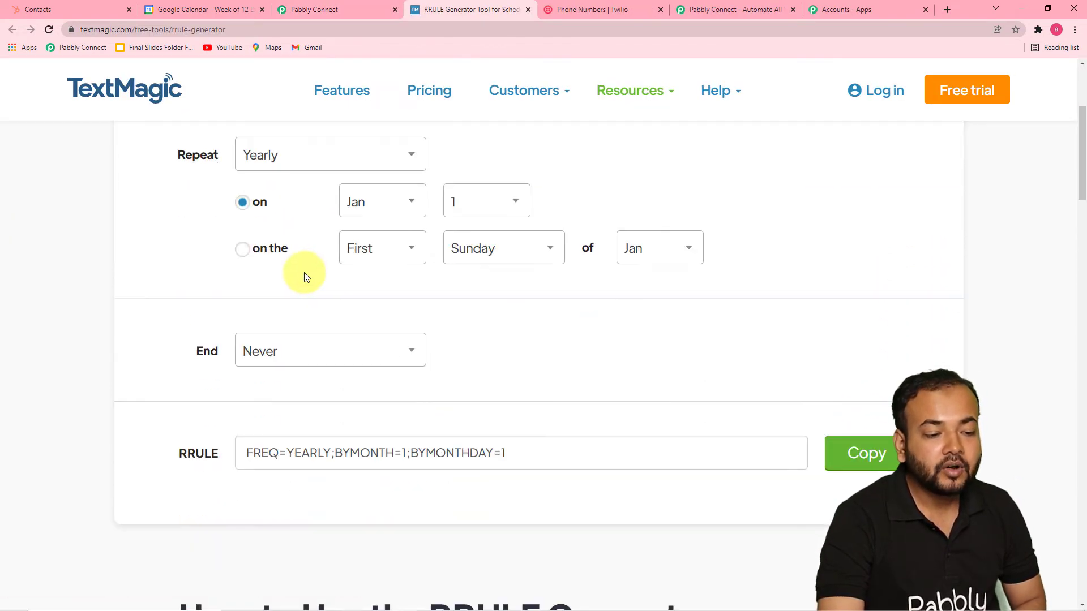
left_click(307, 164)
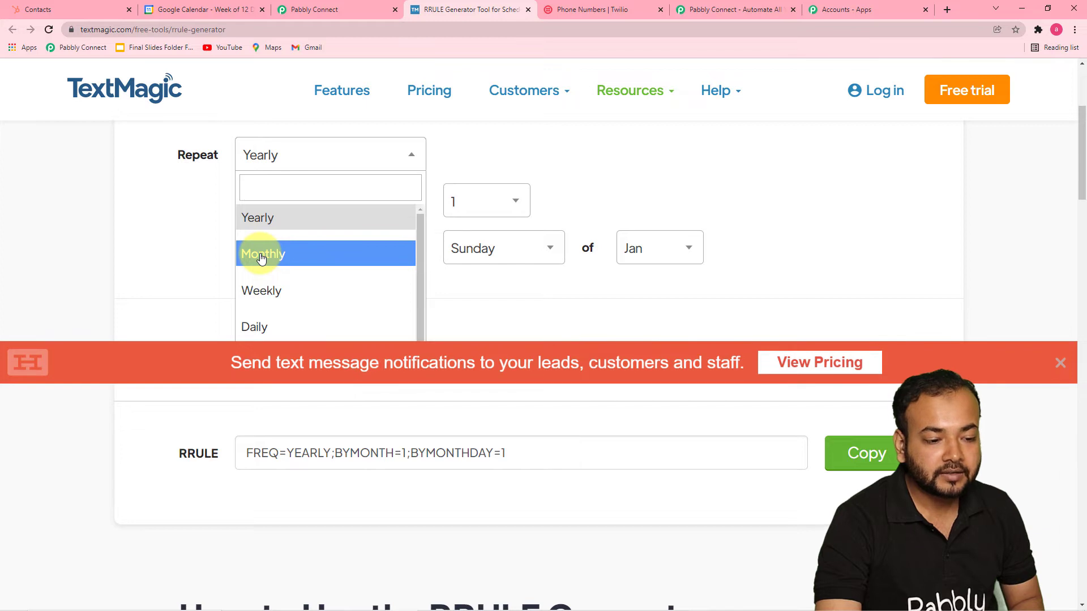
left_click(287, 255)
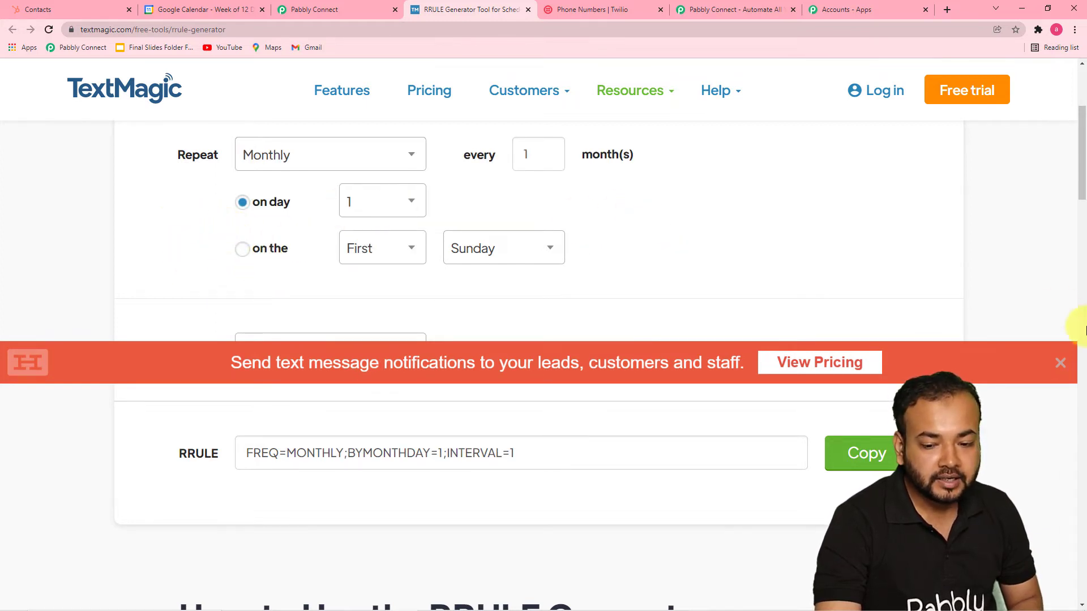
left_click(1059, 368)
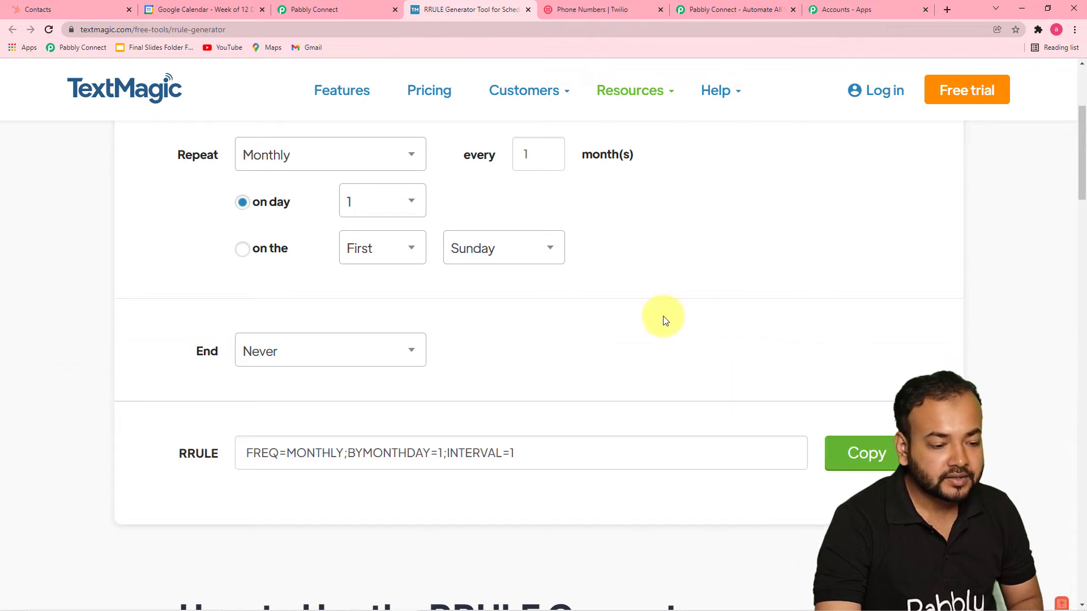
scroll(594, 323, "down", 3)
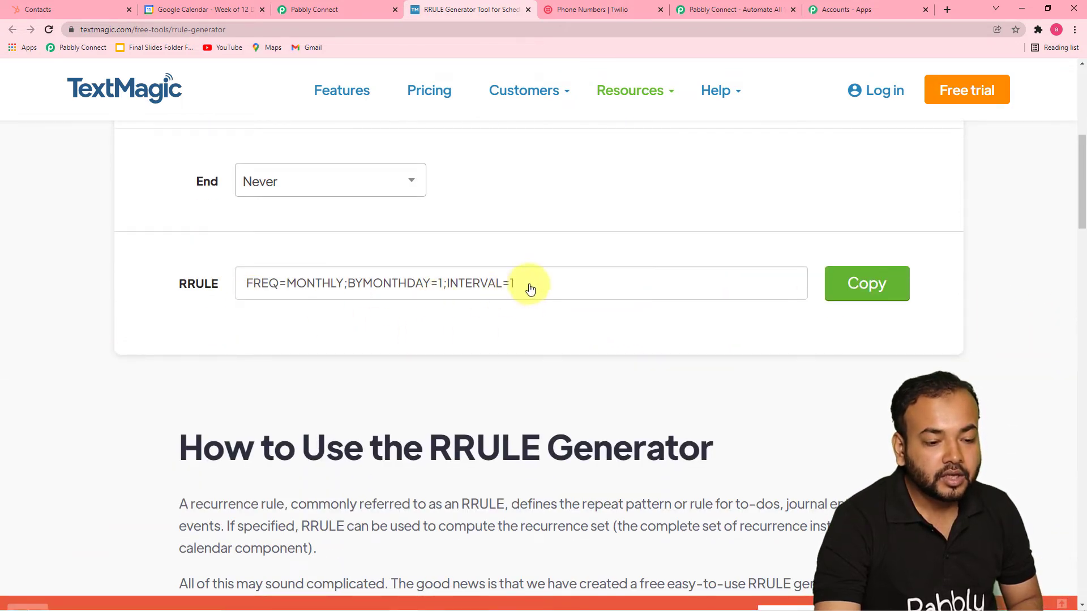
Back in Pabbly Connect, copy the one-time rule RRULE:FREQ=DAILY;INTERVAL=1;COUNT=1 from the help text into the Event Recurrence Rule field.
left_click(331, 9)
left_click(374, 258)
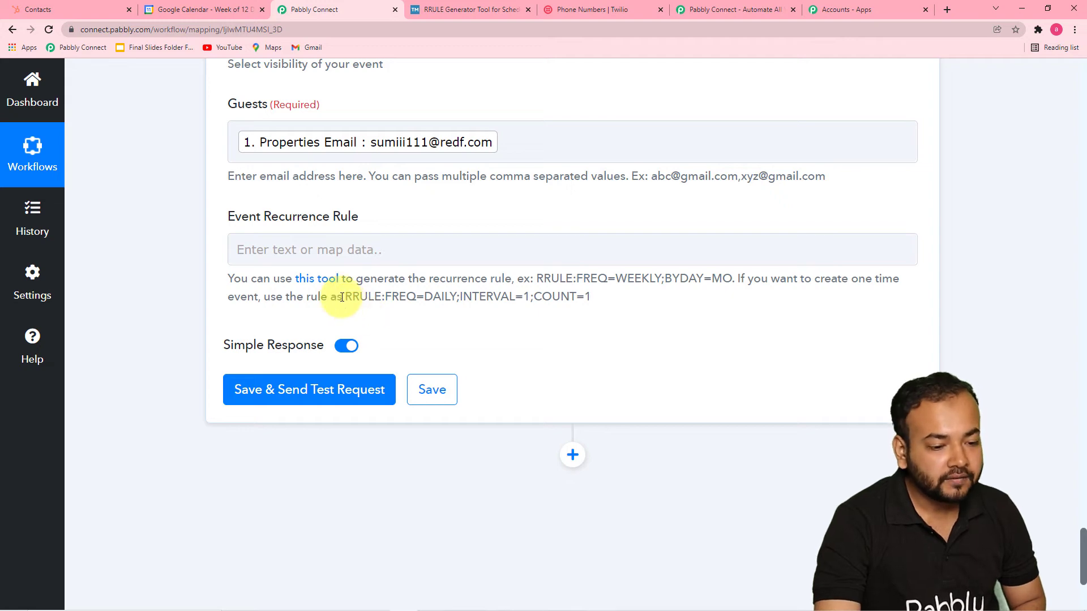
left_click_drag(346, 296, 593, 315)
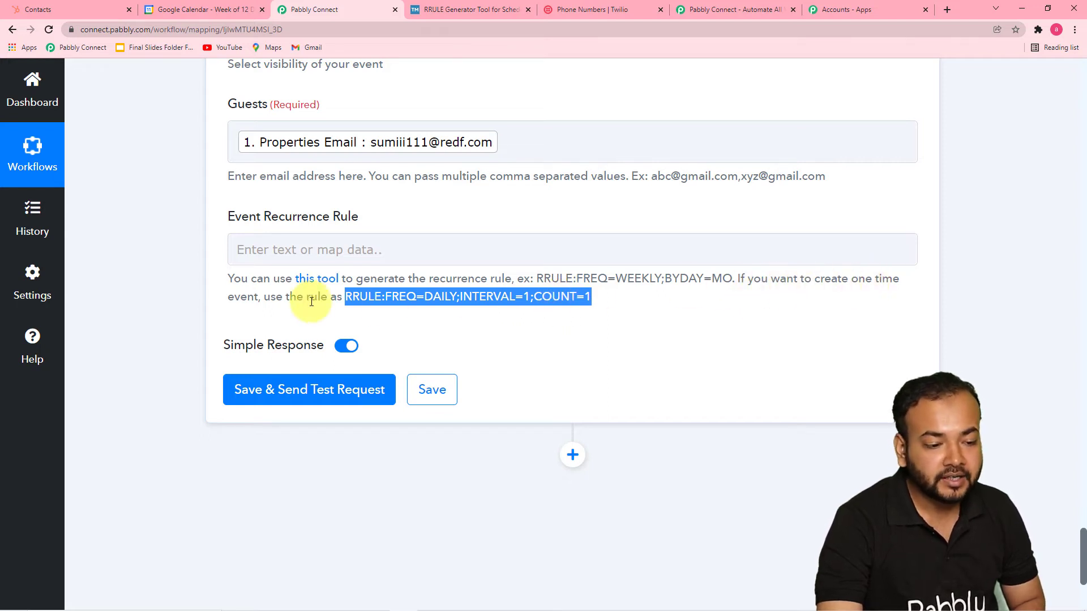
right_click(396, 300)
left_click(430, 309)
right_click(345, 249)
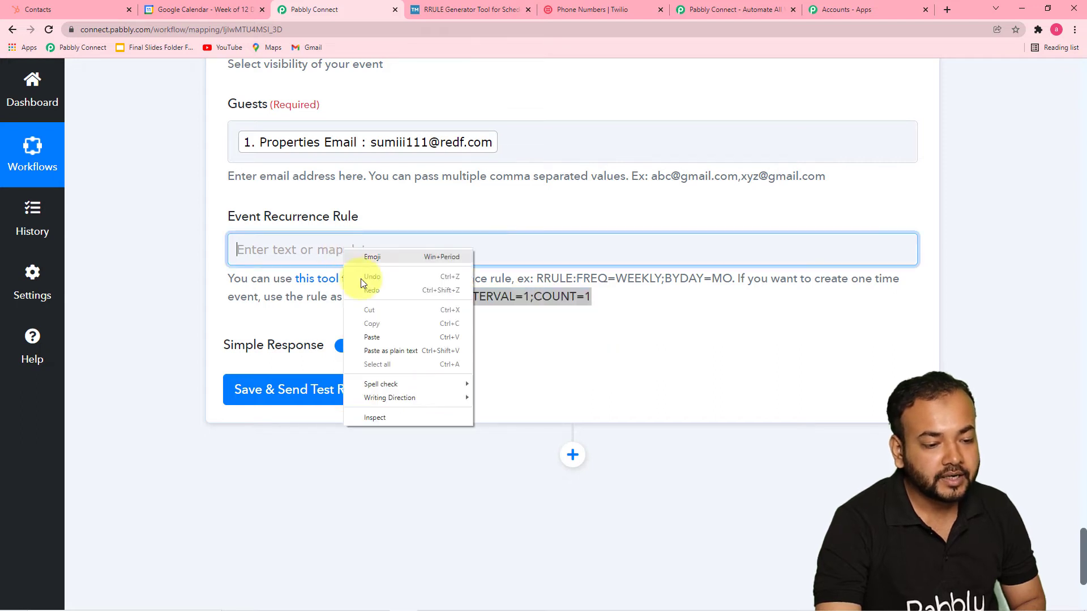
left_click(369, 335)
left_click(196, 276)
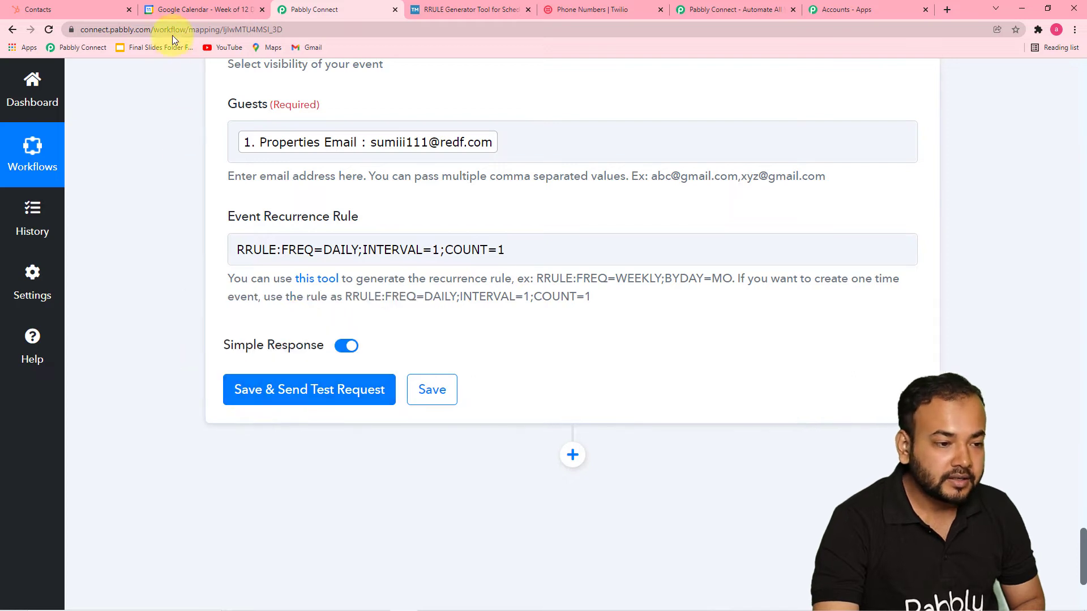
In Google Calendar, delete only this occurrence of "Customer Follow-up meet" on December 13 without sending cancellation emails, and return to Pabbly Connect.
left_click(182, 8)
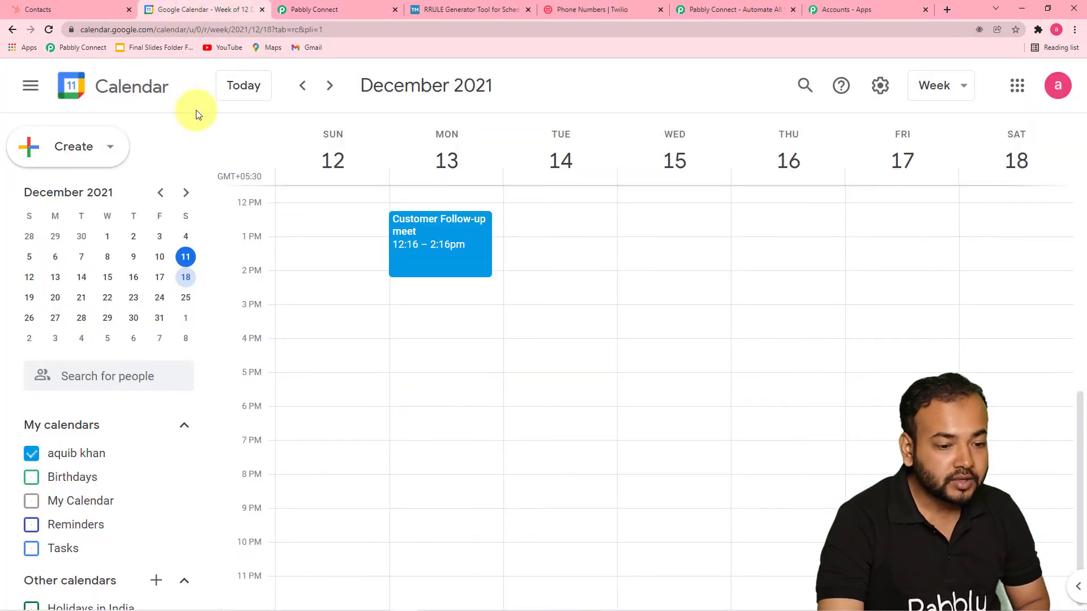
right_click(435, 239)
left_click(451, 256)
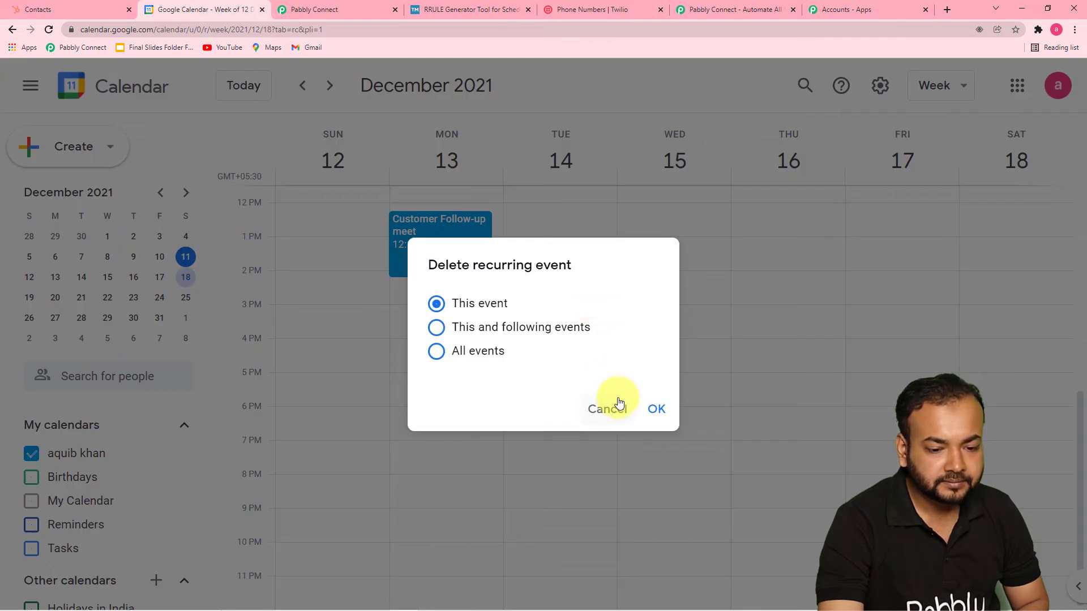
left_click(652, 408)
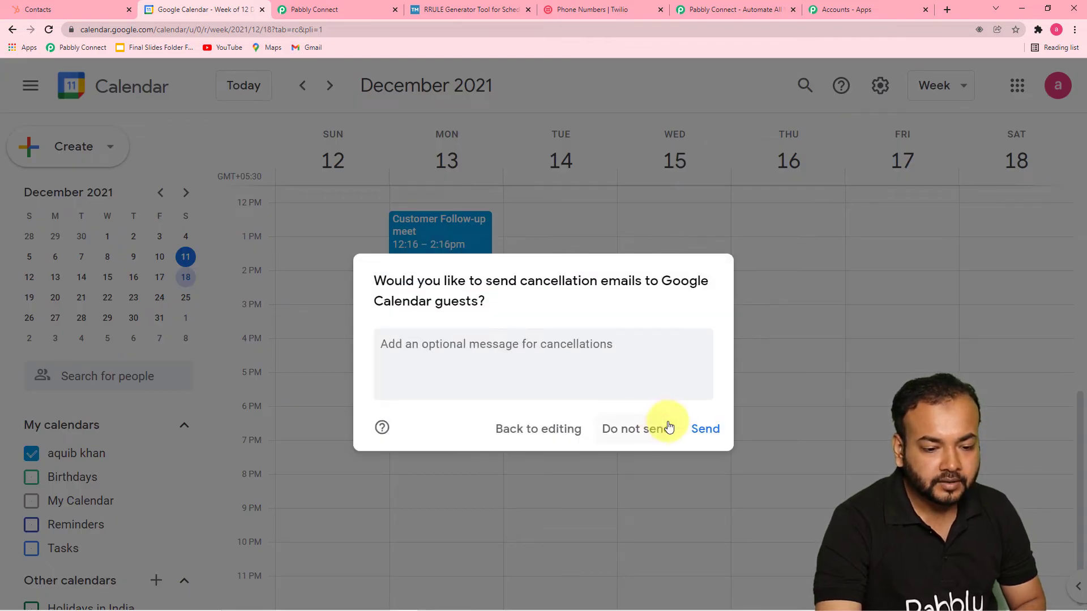
left_click(635, 430)
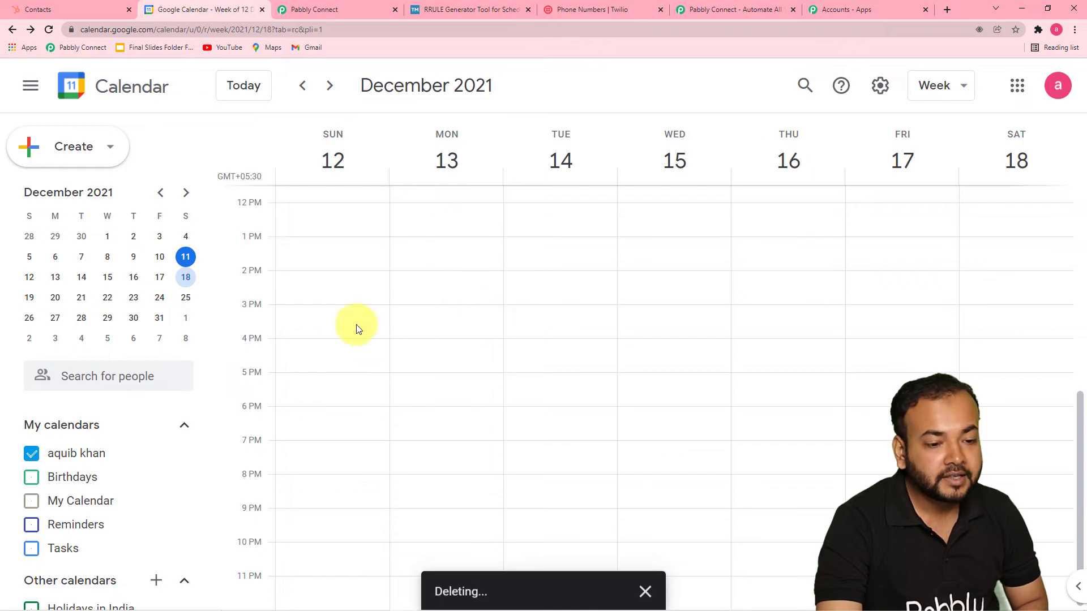
left_click(342, 5)
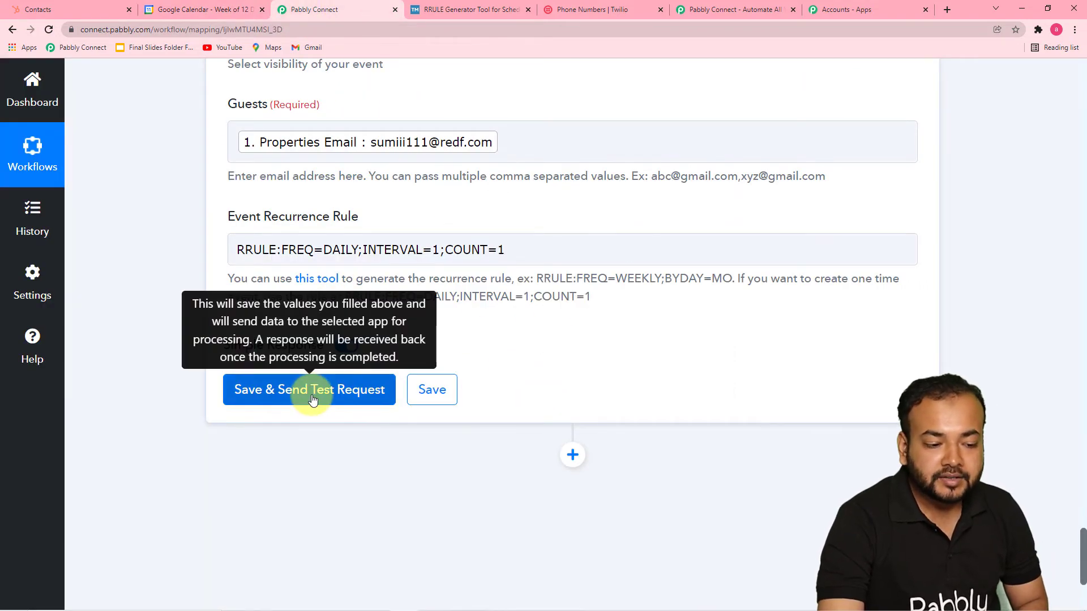
Check the mapped fields of the Google Calendar Create an Event action, then save it and send a test request.
scroll(416, 354, "up", 4)
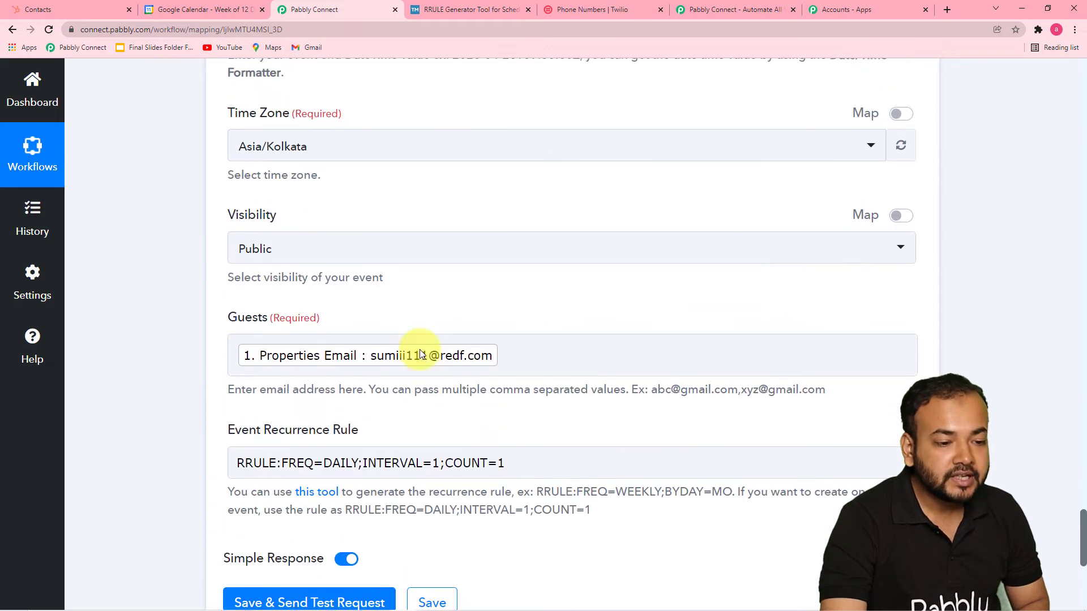
scroll(419, 353, "up", 3)
scroll(419, 353, "down", 1)
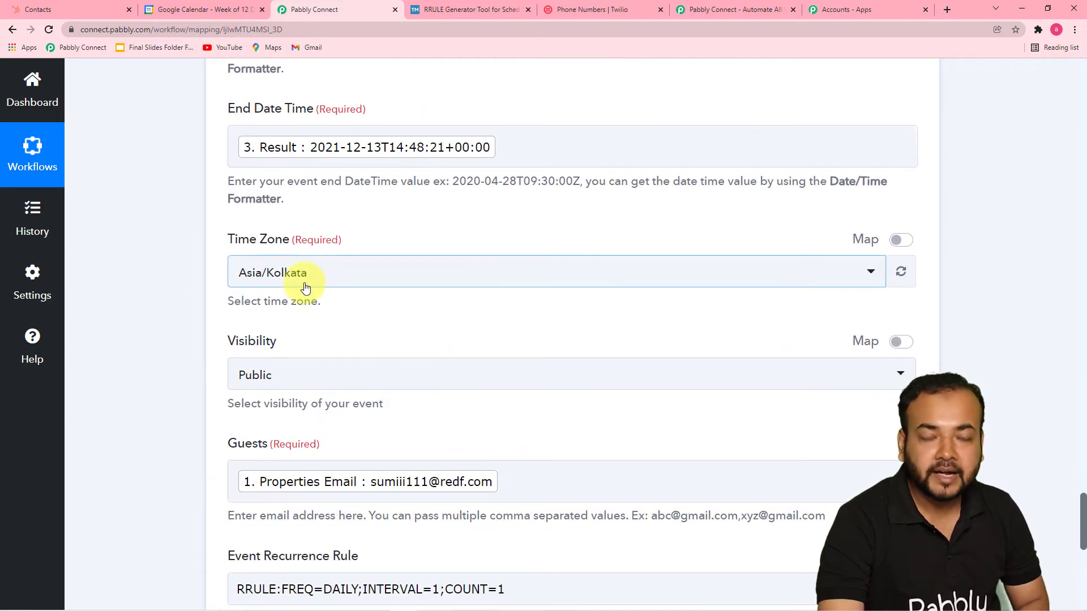
scroll(340, 260, "down", 1)
scroll(376, 170, "up", 3)
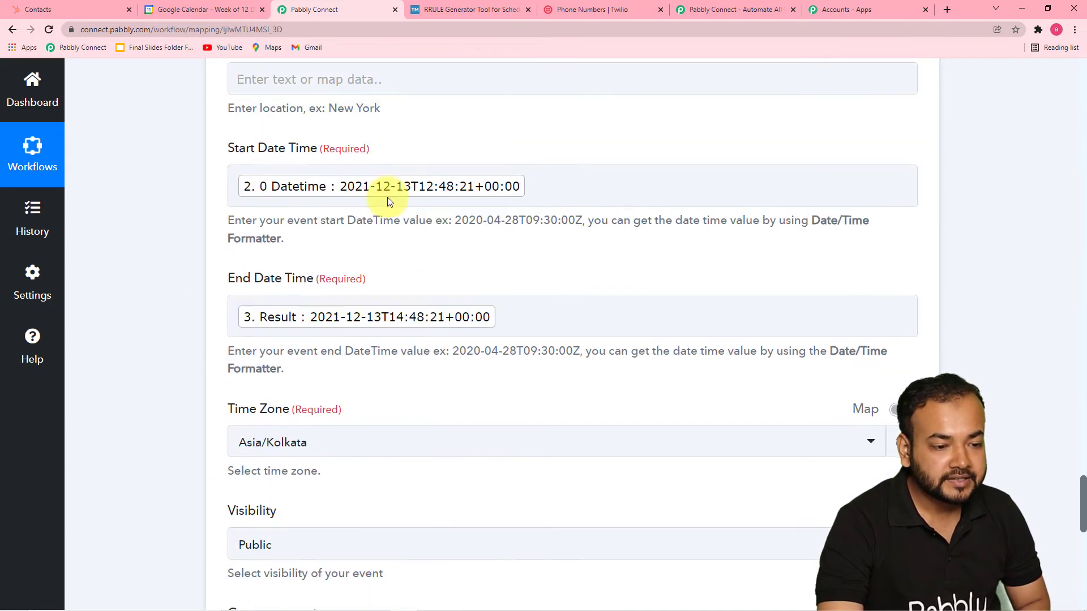
scroll(157, 275, "down", 8)
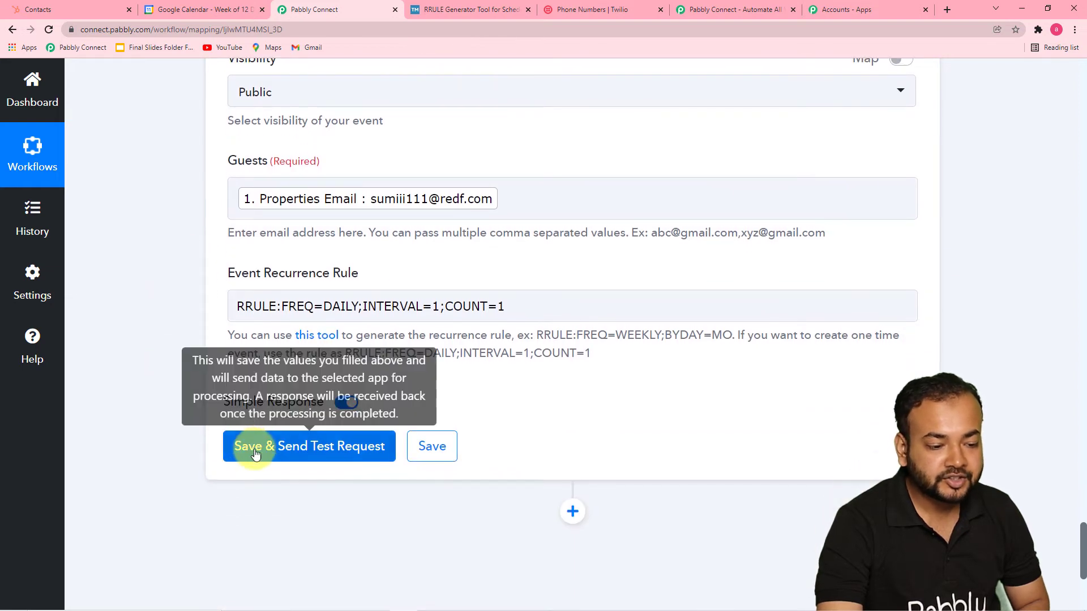
left_click(260, 450)
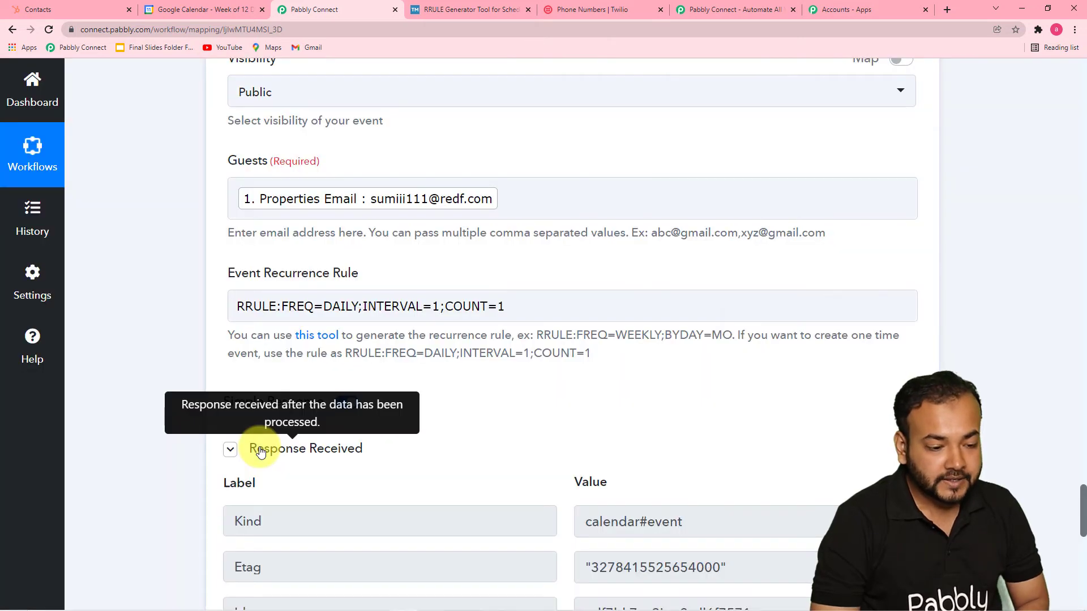
Review the Create an Event test response, then open the Follow Up Meet event on December 13 in Google Calendar to check its details.
scroll(259, 451, "down", 5)
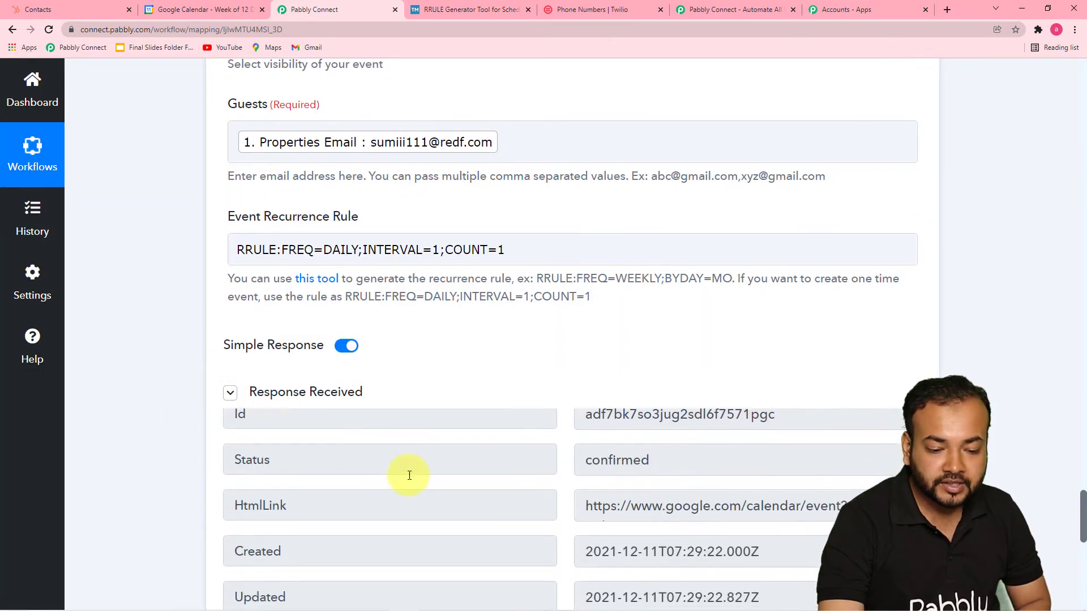
scroll(373, 493, "up", 3)
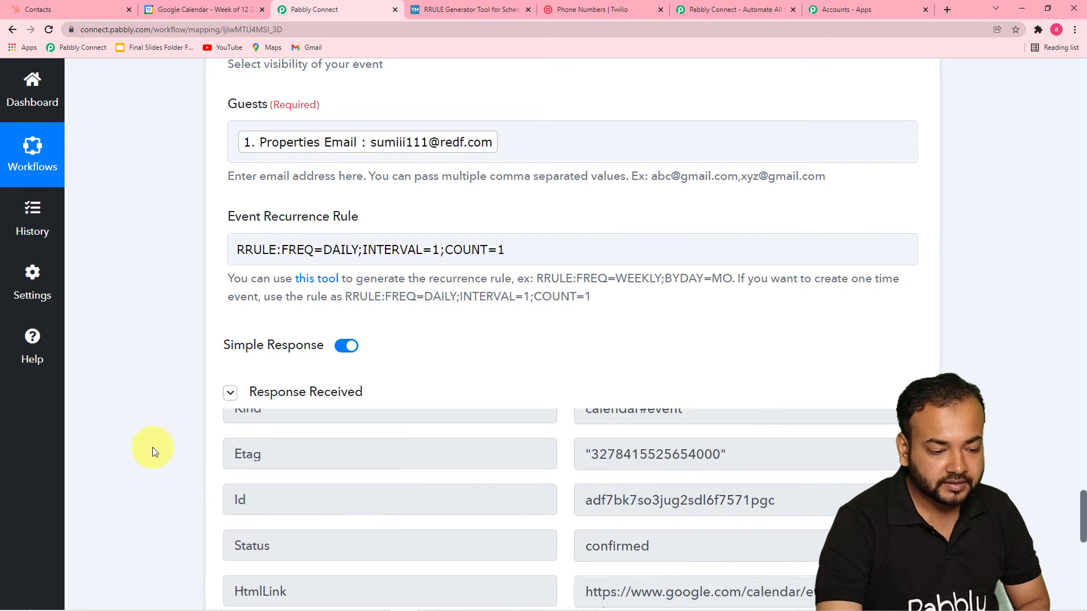
scroll(152, 447, "down", 3)
scroll(151, 447, "down", 5)
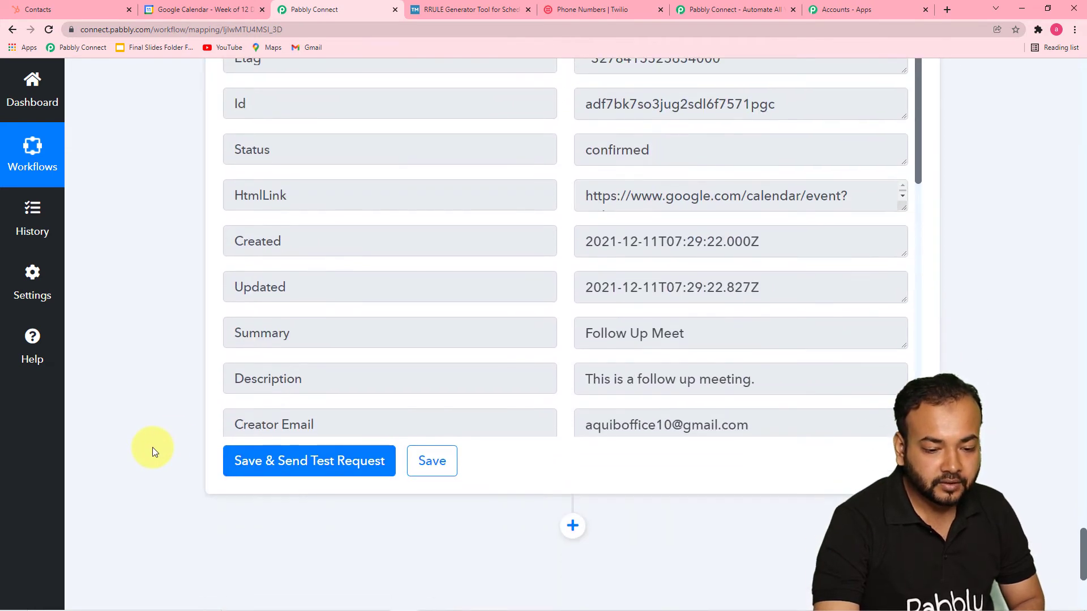
scroll(297, 365, "down", 3)
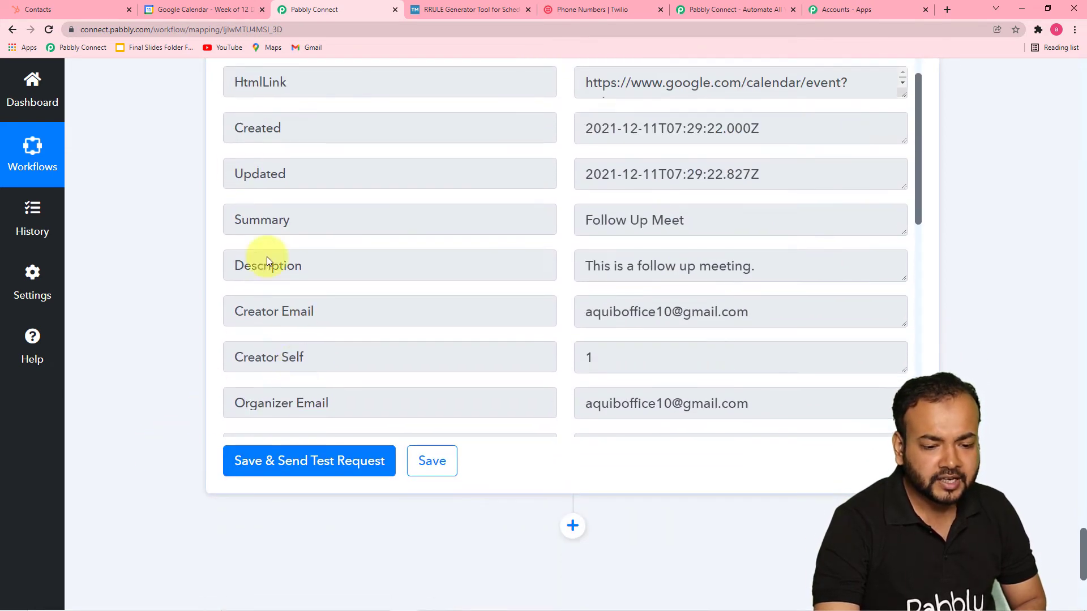
left_click(215, 12)
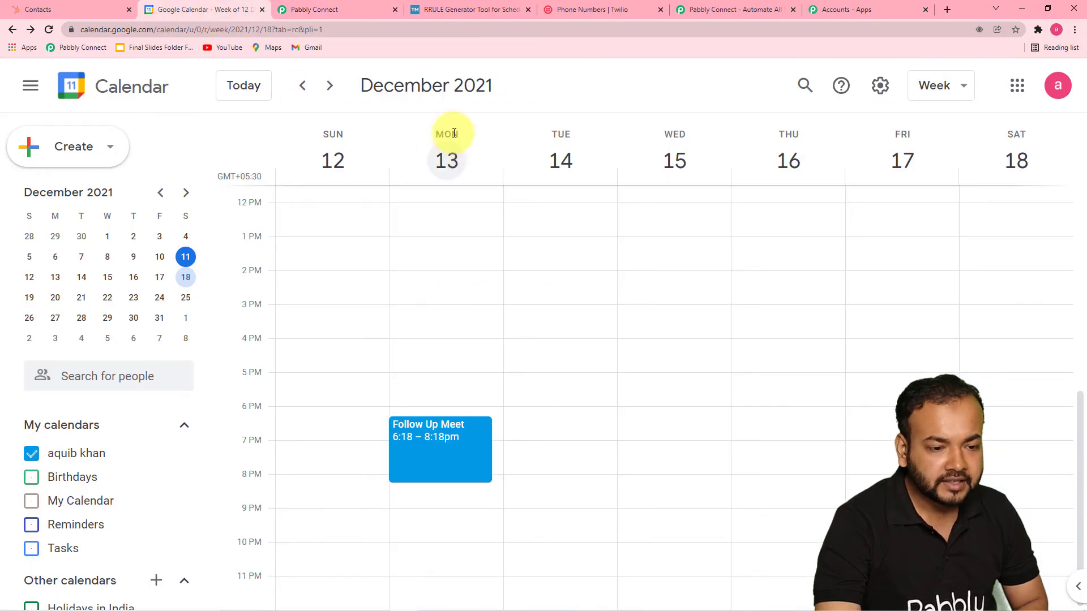
left_click(431, 454)
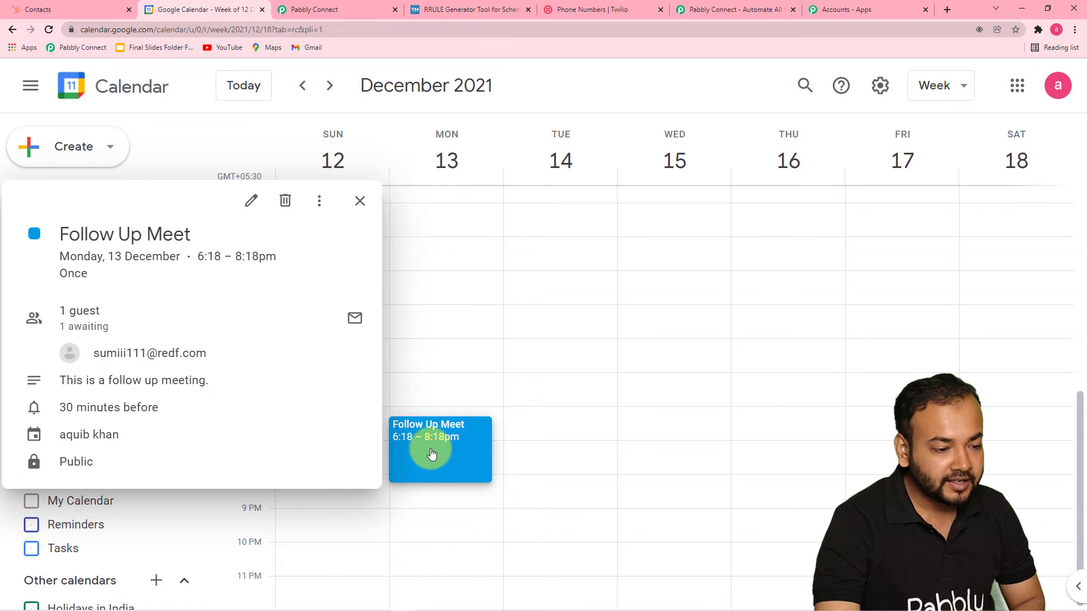
mouse_move(84, 332)
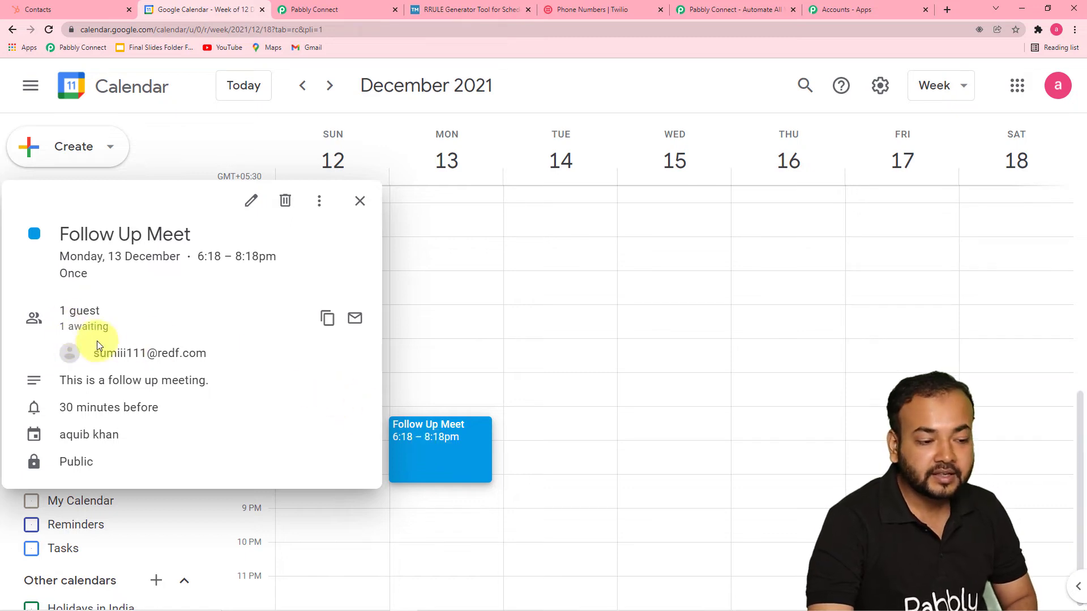
mouse_move(199, 358)
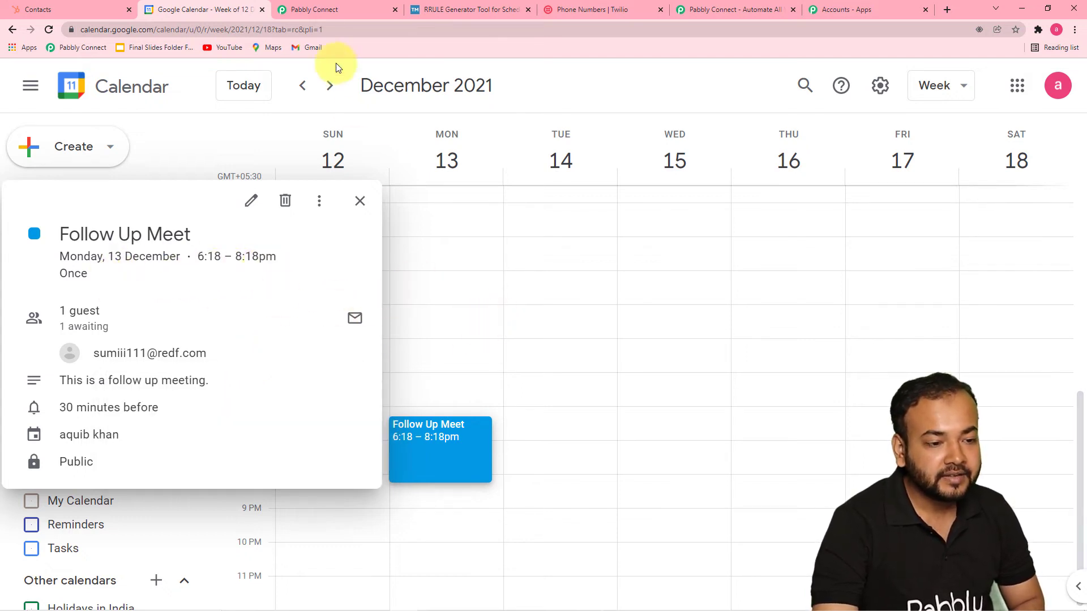
Switch back to Pabbly Connect, look through the event response fields again, and return to Google Calendar to recheck the meeting's details.
left_click(333, 11)
scroll(427, 320, "up", 1)
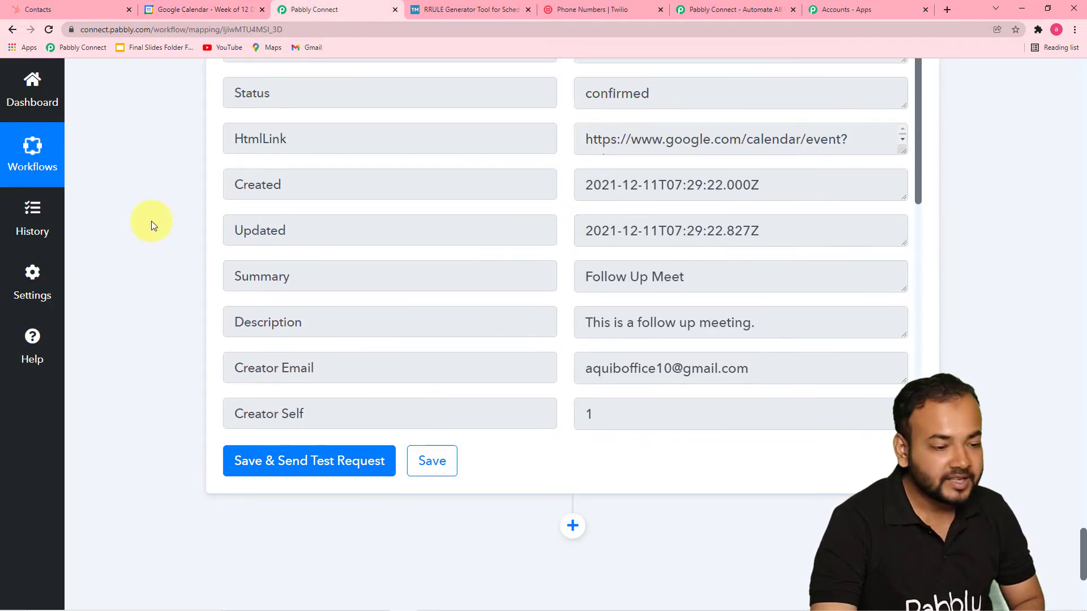
scroll(152, 221, "up", 2)
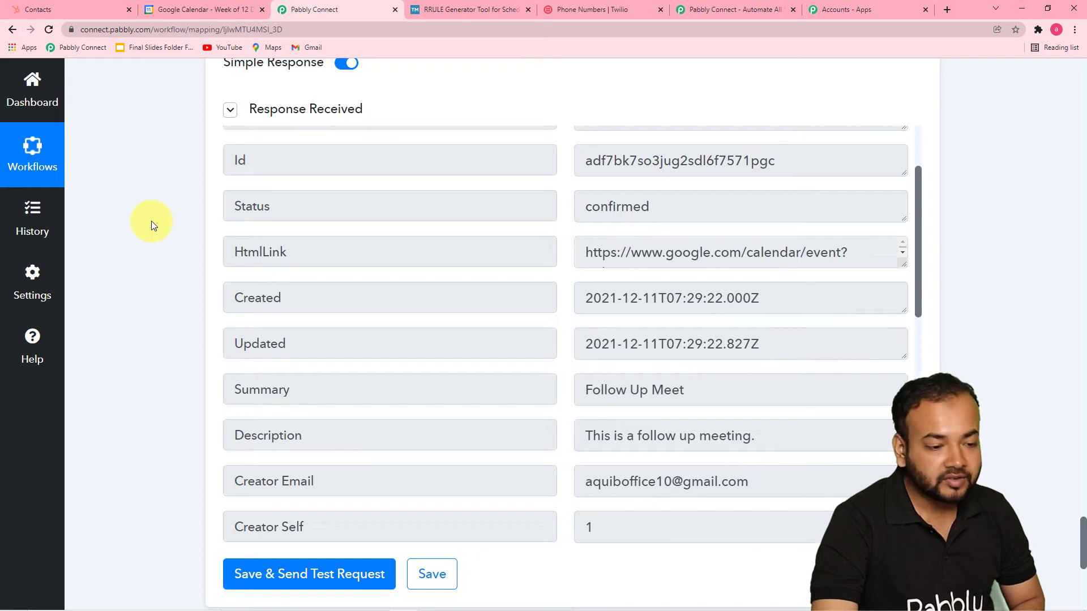
scroll(151, 220, "down", 3)
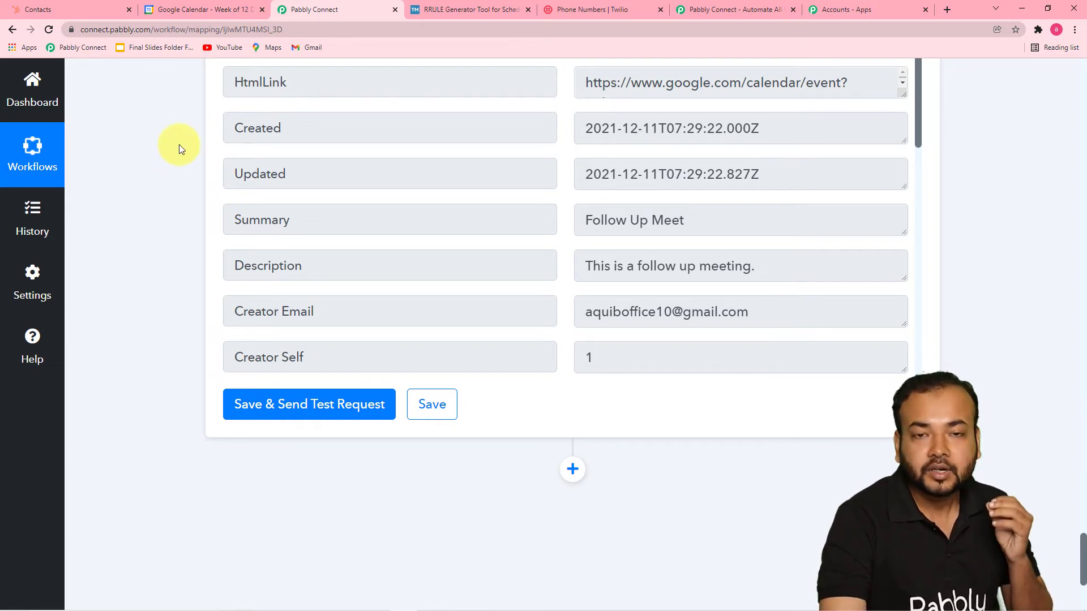
scroll(179, 144, "down", 2)
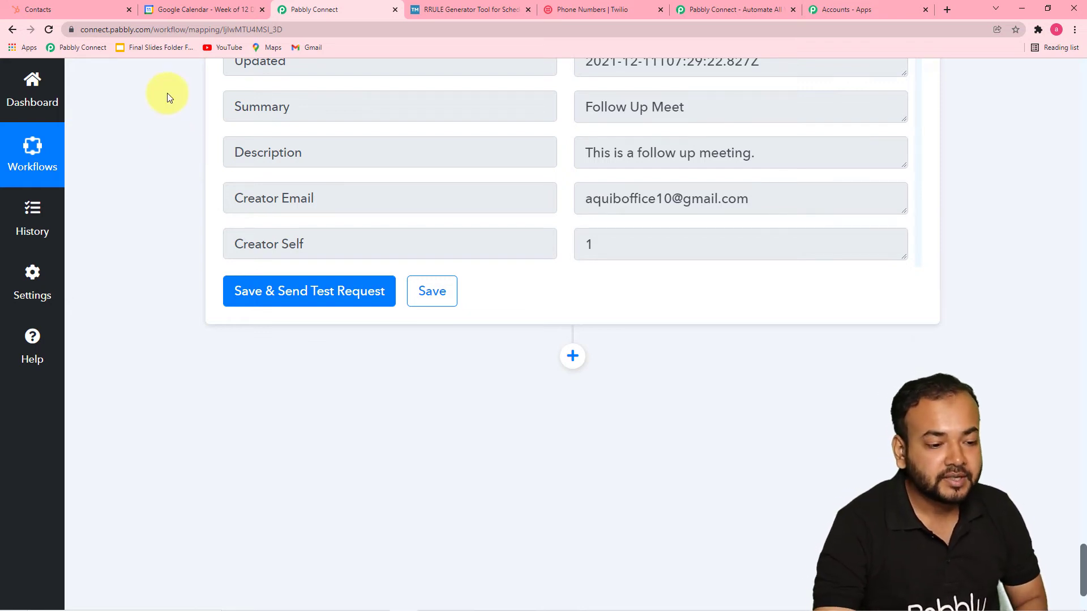
scroll(166, 136, "down", 3)
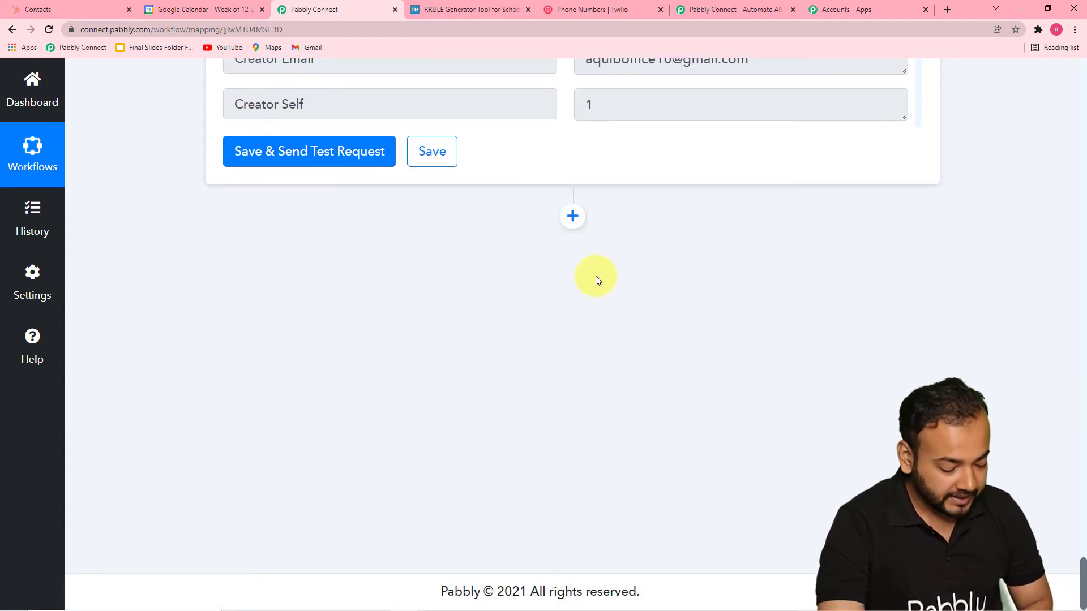
scroll(619, 318, "up", 4)
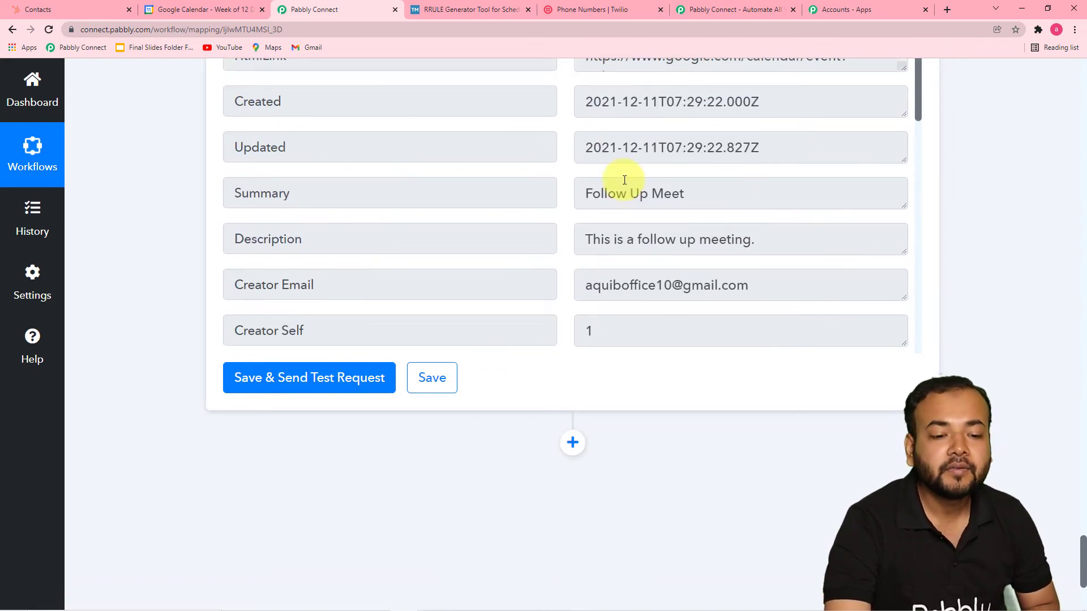
scroll(692, 227, "down", 1)
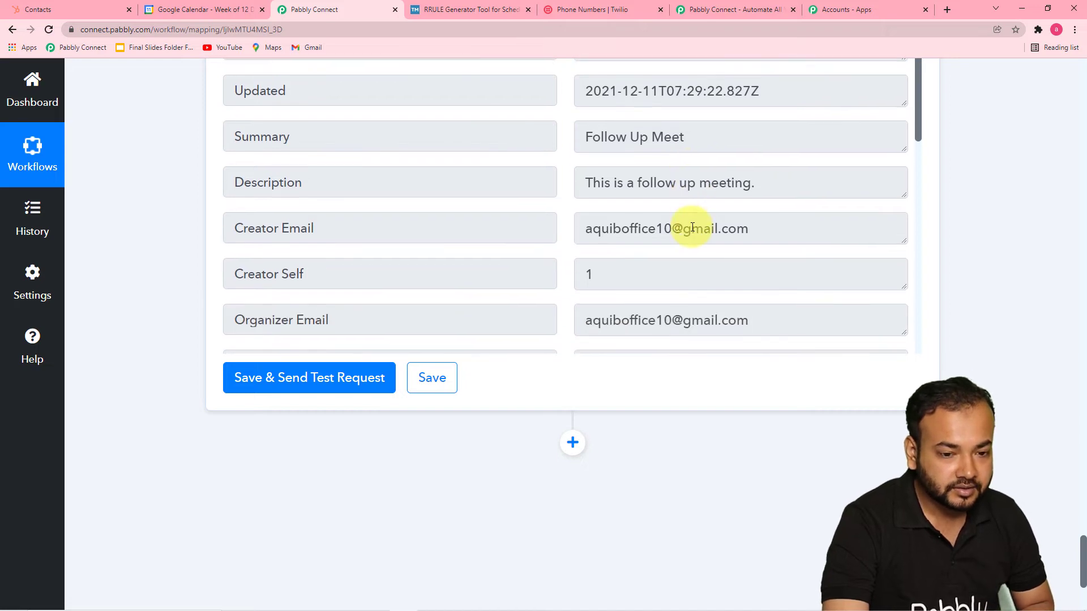
left_click(214, 12)
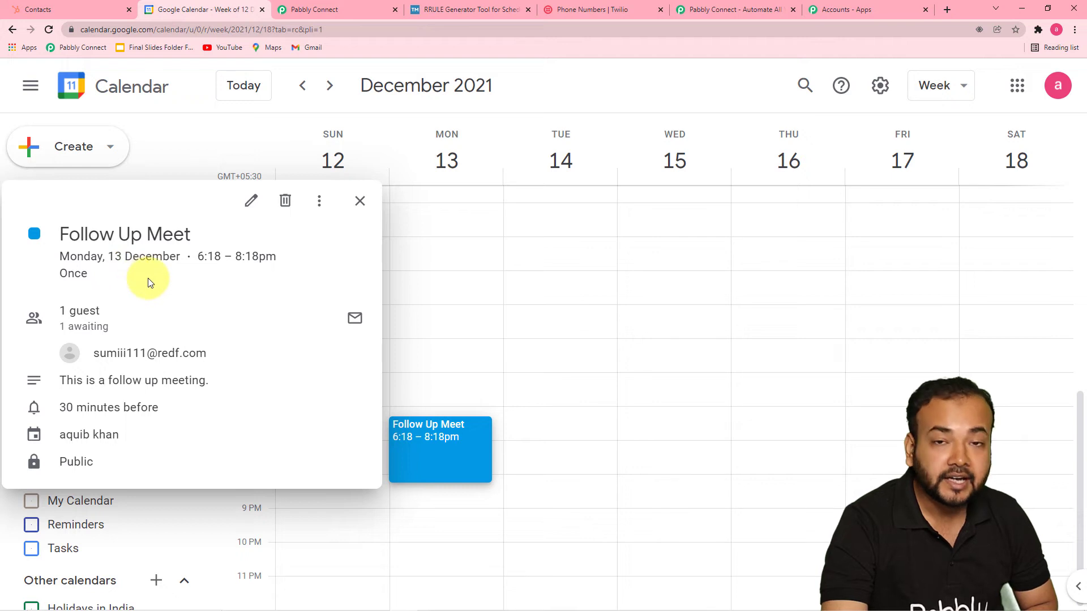
In Pabbly Connect, review the earlier Date/Time Formatter actions, examining the Modify Current Date action's operation, unit, value and response.
left_click(317, 10)
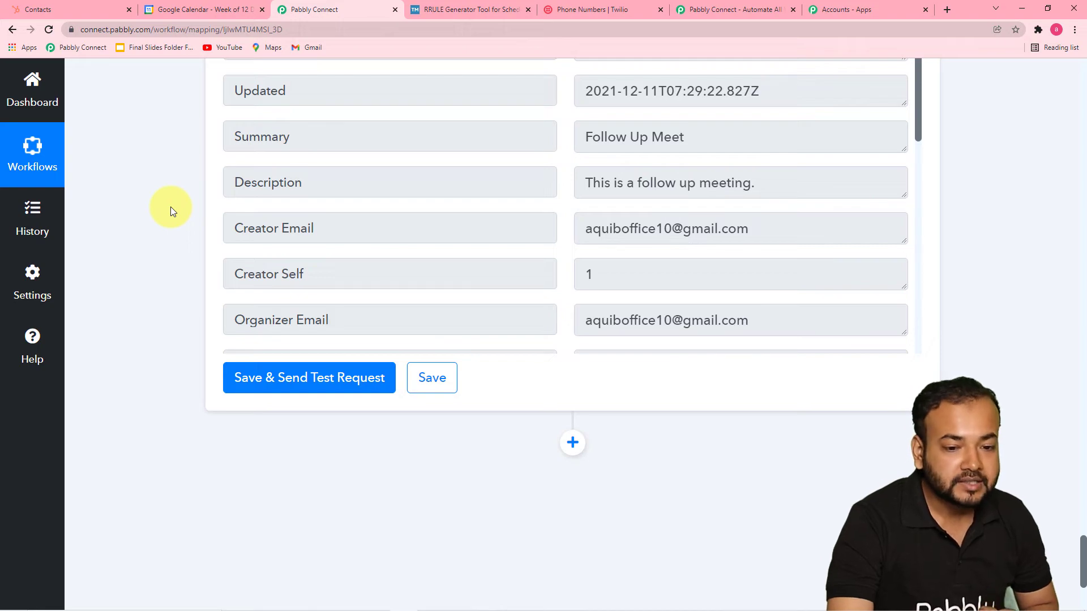
scroll(171, 211, "up", 14)
scroll(172, 210, "up", 15)
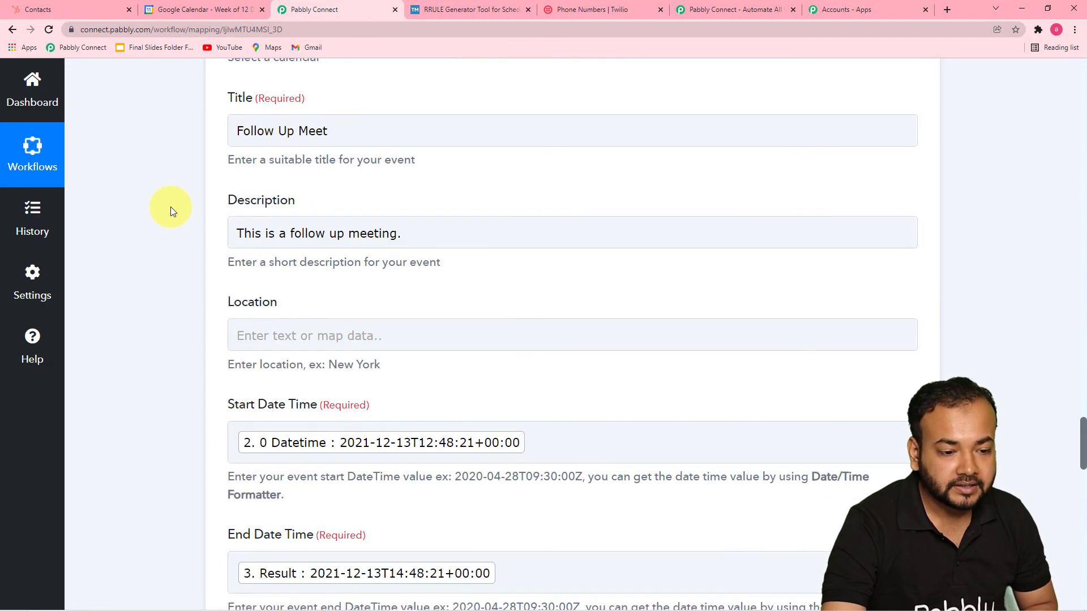
scroll(173, 211, "up", 8)
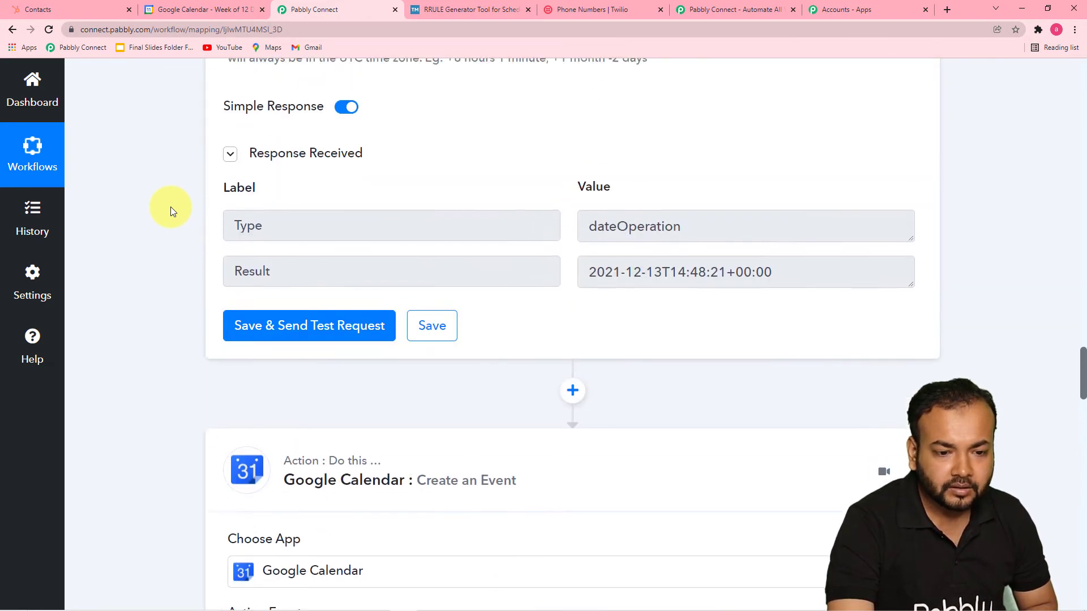
scroll(172, 211, "up", 8)
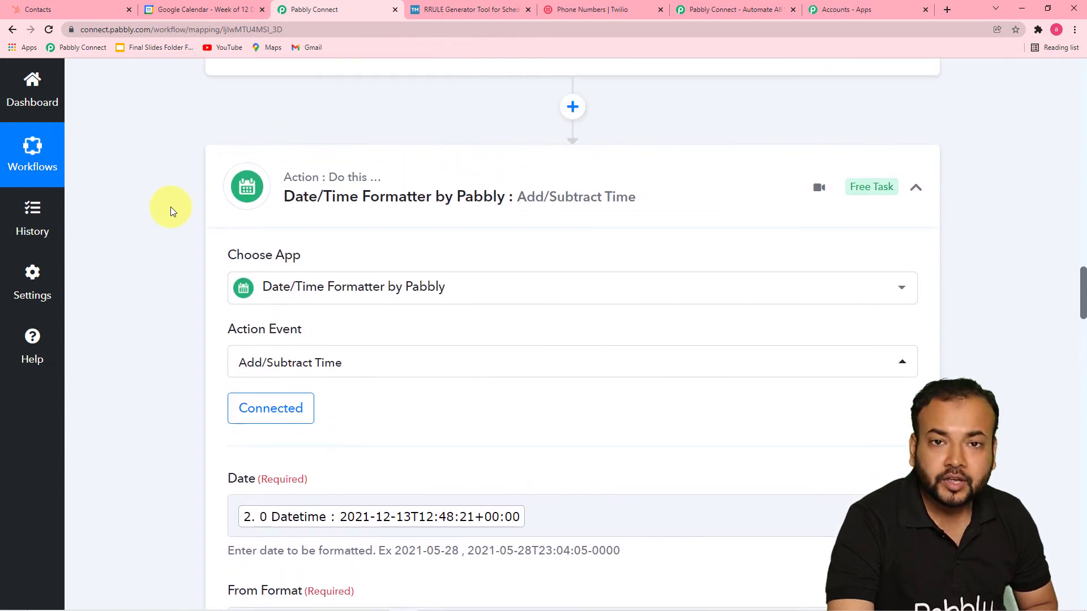
scroll(173, 211, "up", 7)
scroll(171, 206, "up", 8)
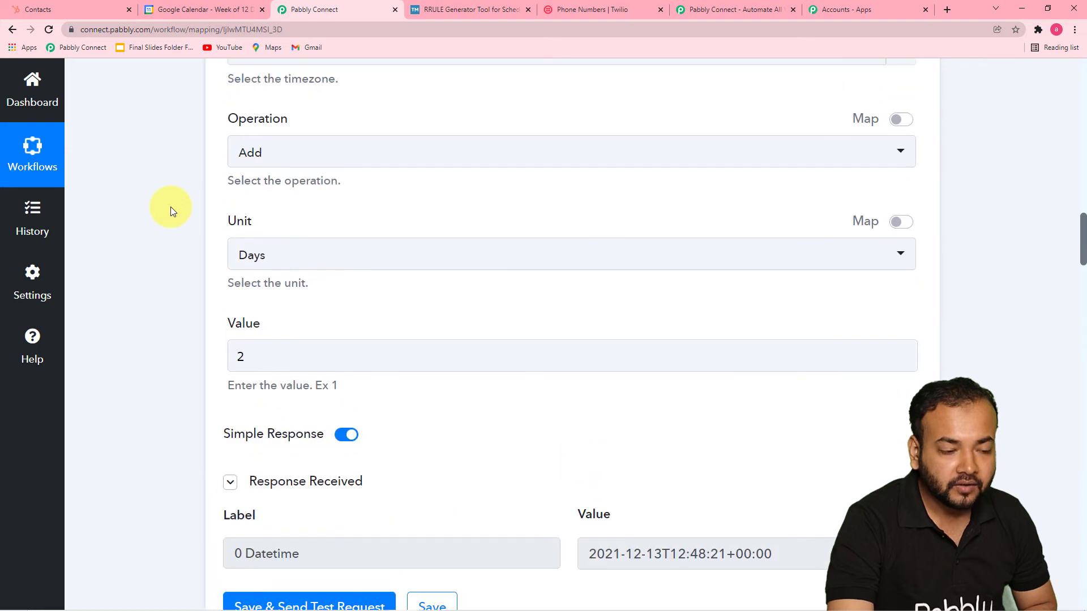
scroll(171, 203, "up", 3)
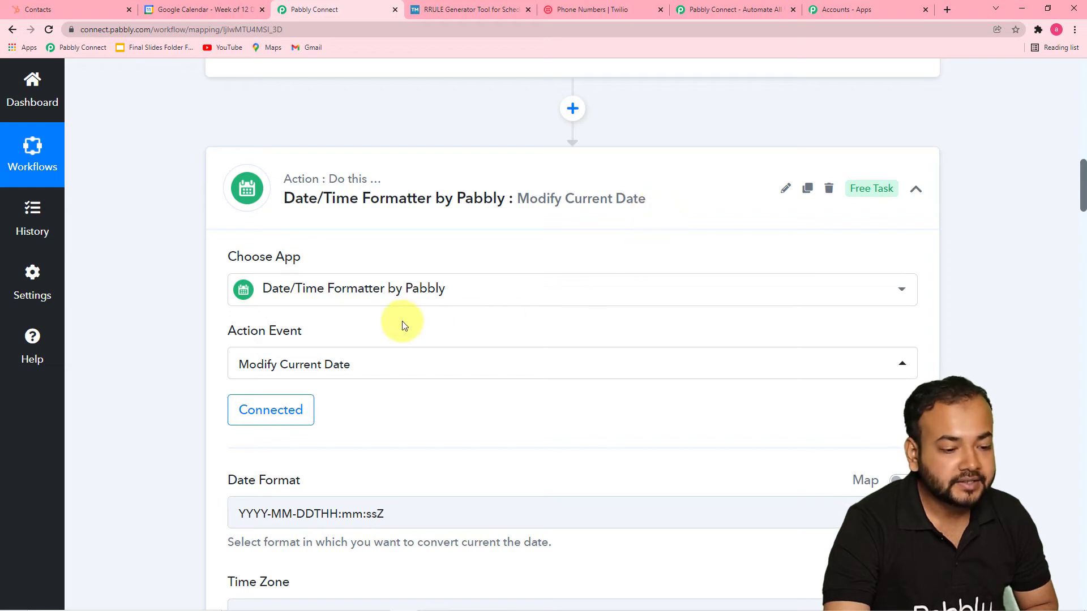
scroll(193, 319, "down", 1)
scroll(180, 319, "down", 9)
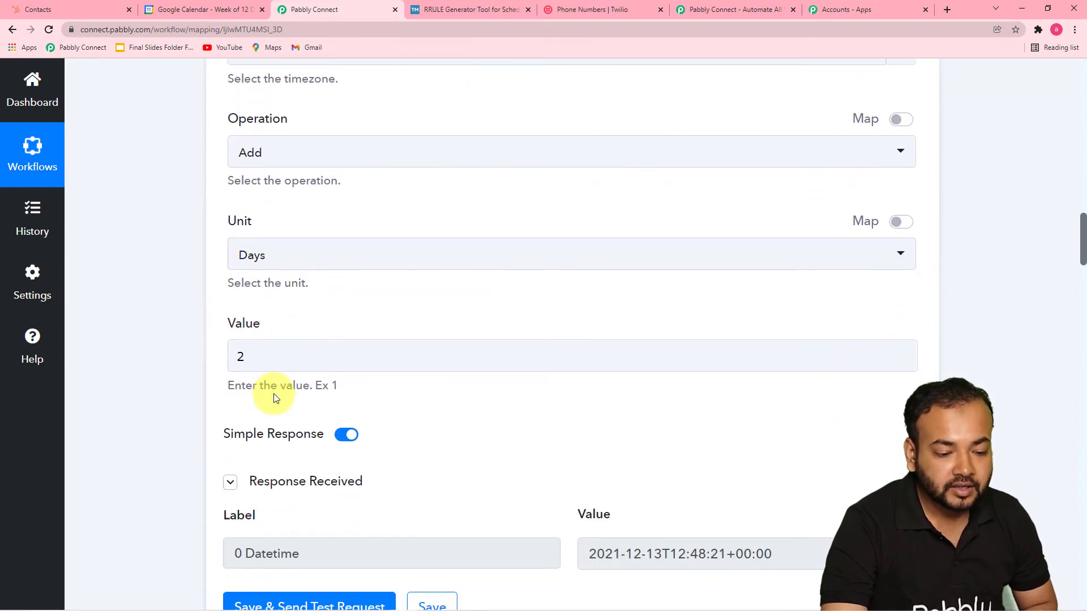
scroll(274, 393, "down", 3)
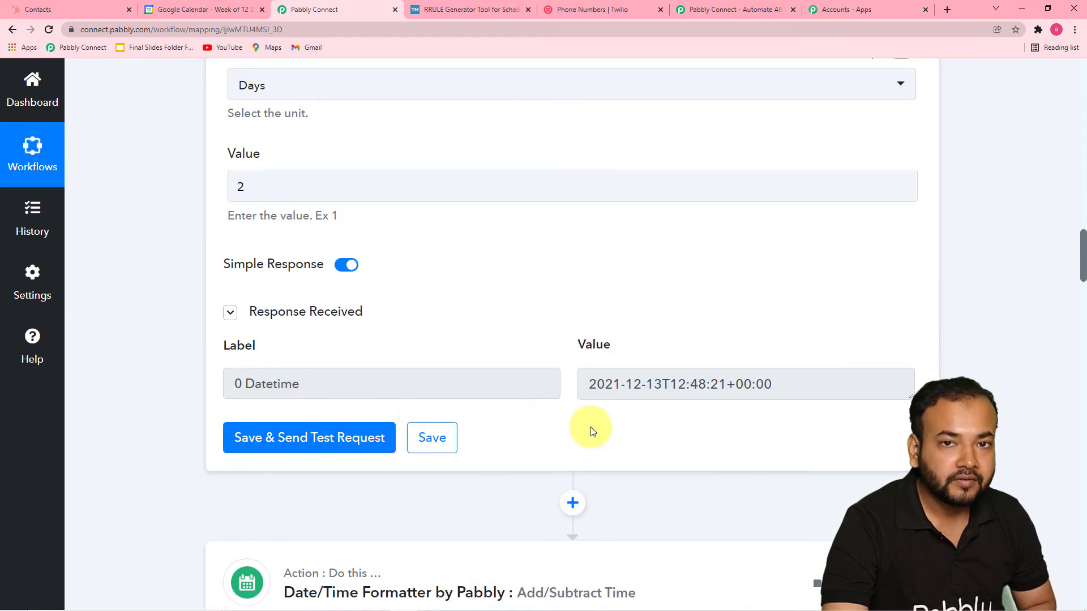
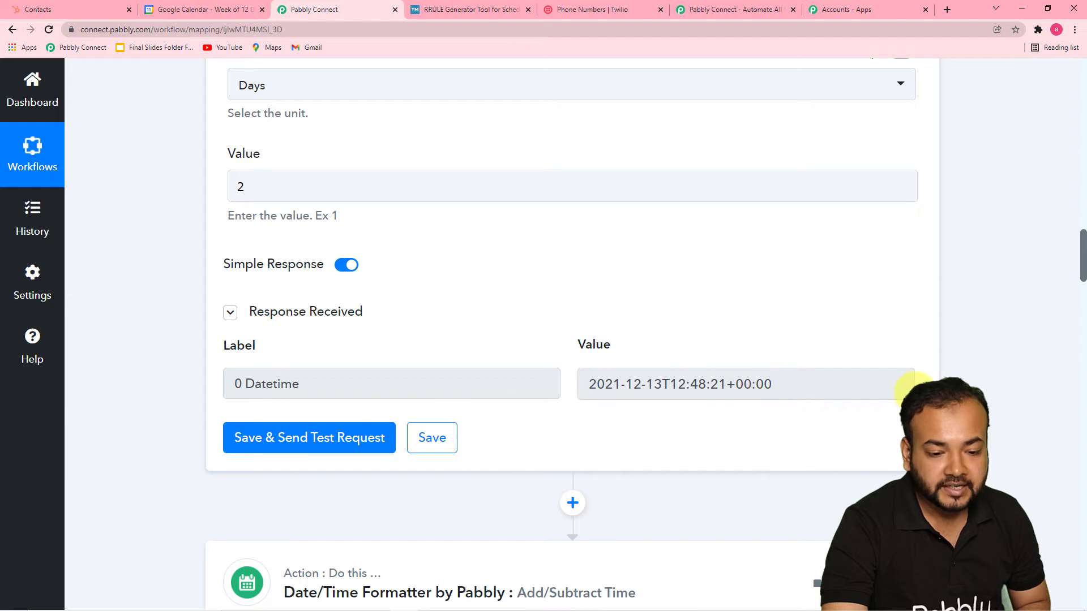
Add a Date/Time Formatter by Pabbly action after the Google Calendar action and set its event to Add/Subtract Time.
scroll(1039, 348, "down", 4)
scroll(1039, 348, "down", 5)
left_click_drag(1079, 301, 1080, 403)
left_click_drag(1081, 317, 1081, 588)
left_click(573, 218)
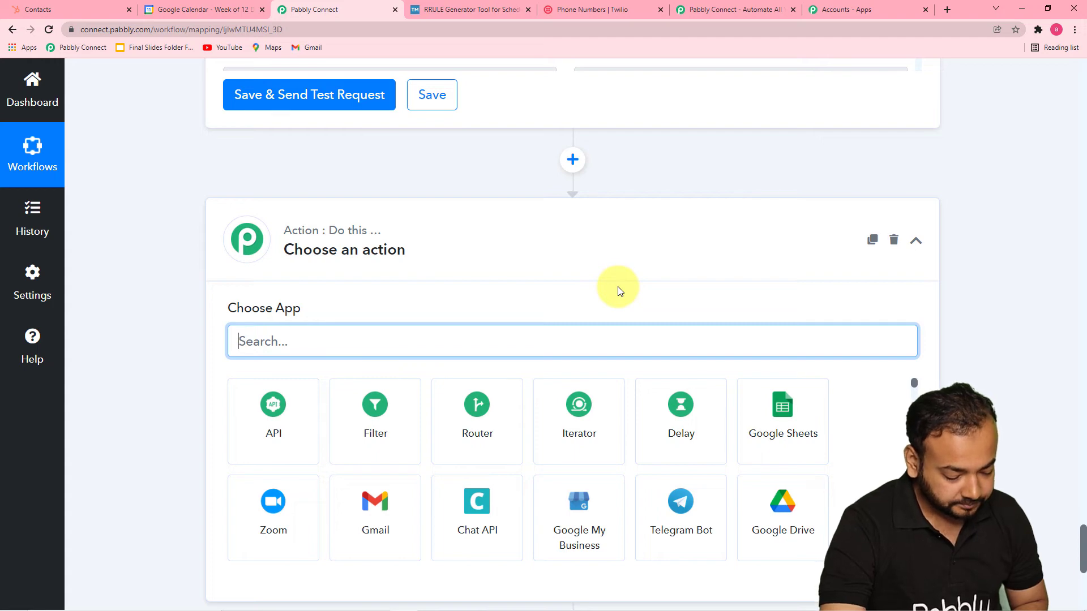
type("date")
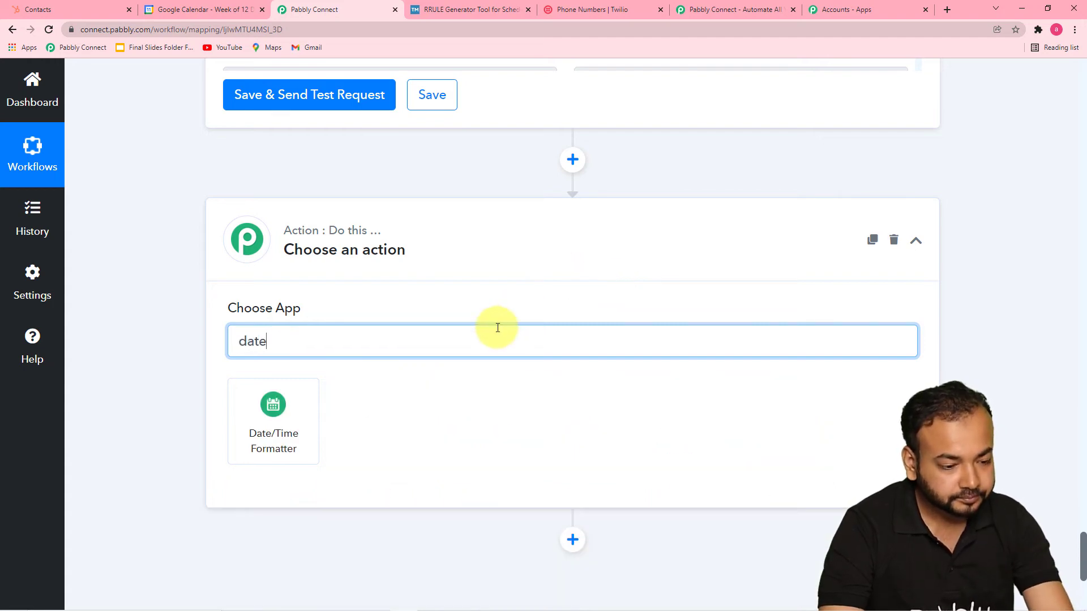
left_click(294, 425)
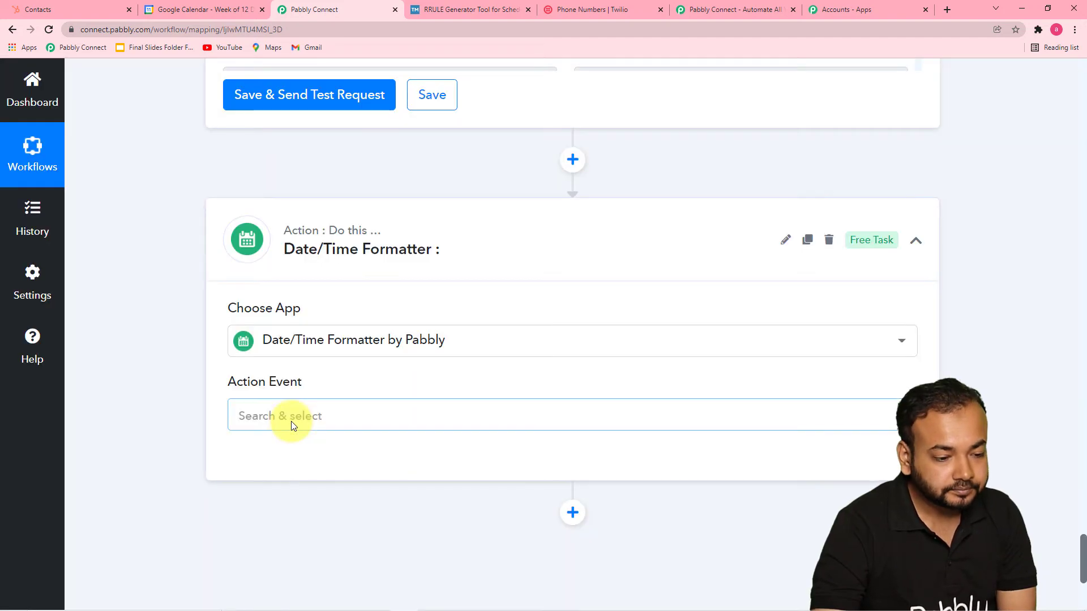
left_click(291, 421)
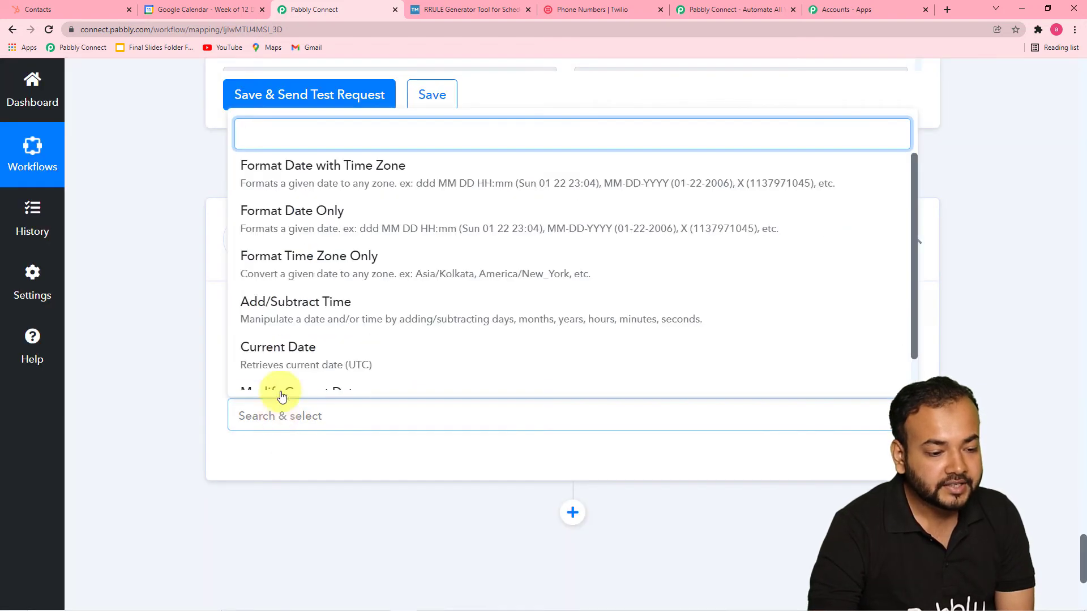
left_click(280, 317)
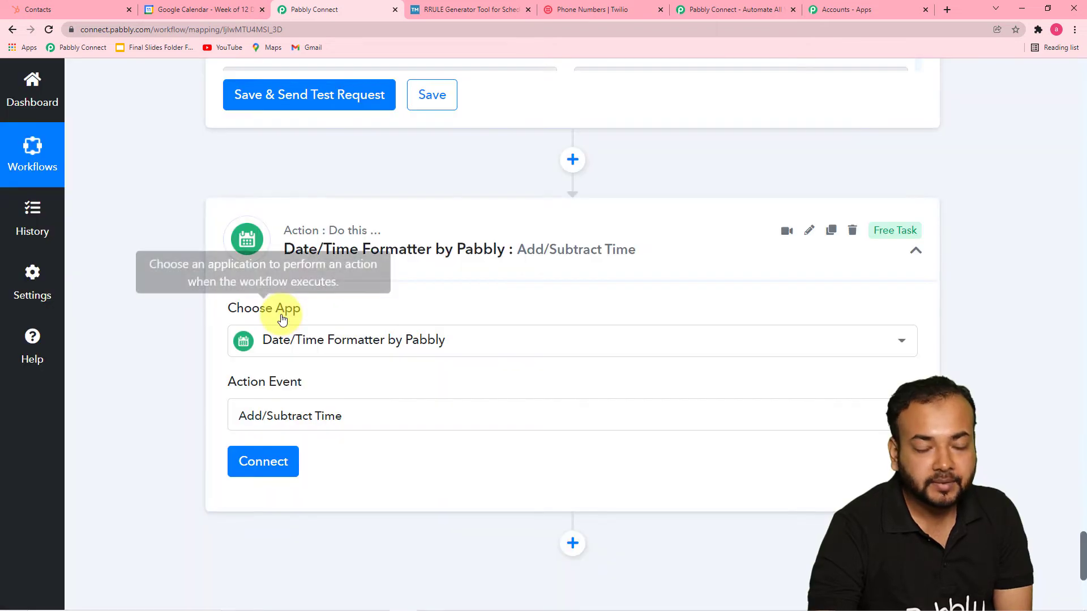
Connect the new Add/Subtract Time action and map its Date to the 0 Datetime value from the Modify Current Date step.
scroll(280, 338, "down", 2)
left_click(278, 349)
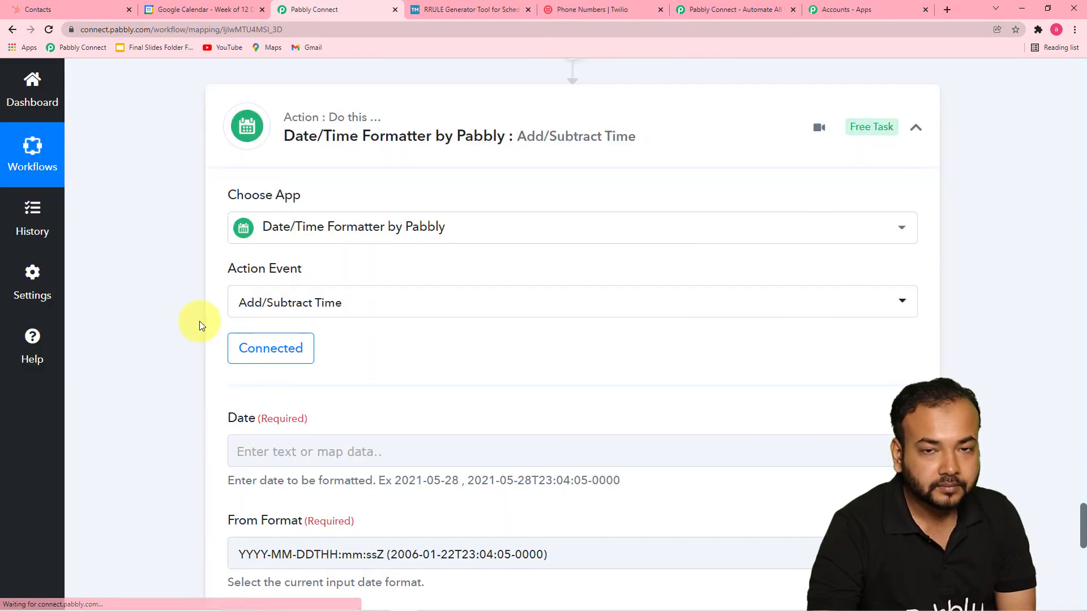
scroll(199, 325, "down", 6)
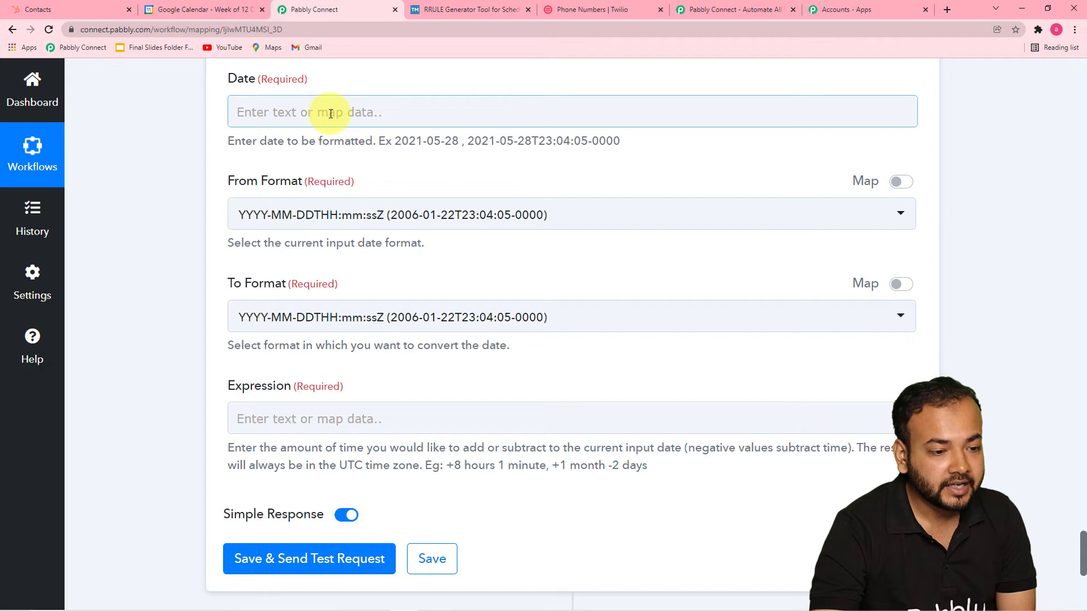
left_click(331, 113)
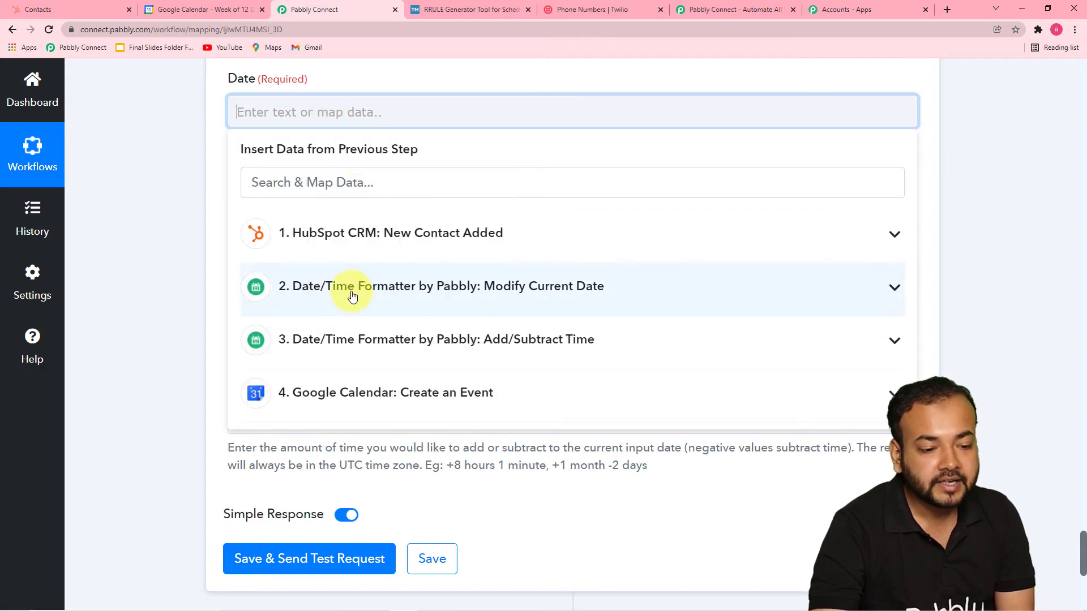
left_click(621, 295)
left_click(444, 335)
left_click(189, 218)
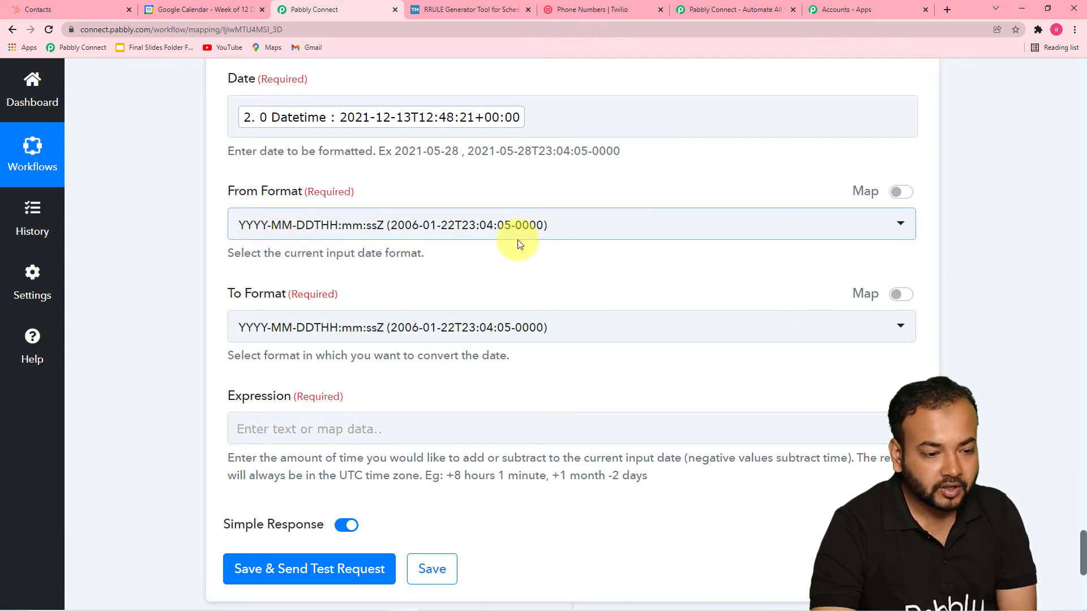
Set To Format to YYYY-MM-DD HH:mm:ss and the Expression to -1 day, then save the action and send a test request.
scroll(517, 243, "down", 2)
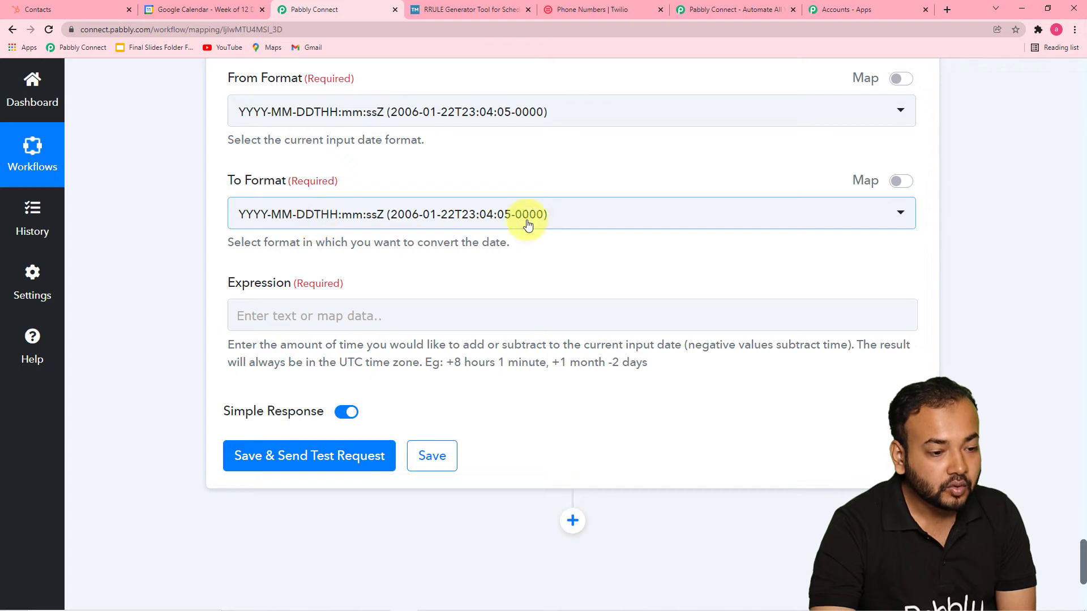
left_click(603, 226)
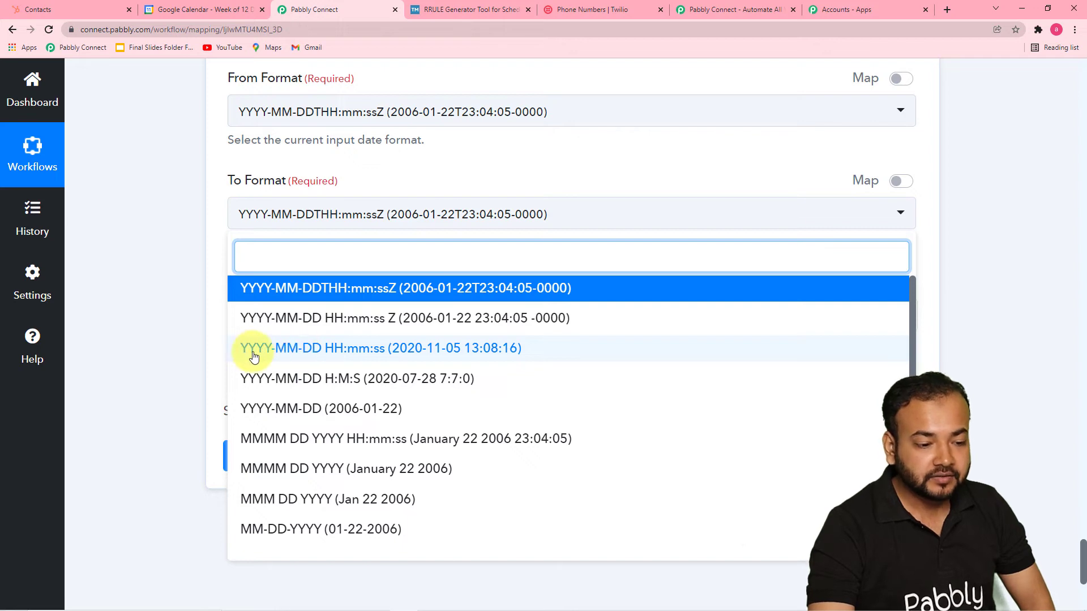
left_click(360, 363)
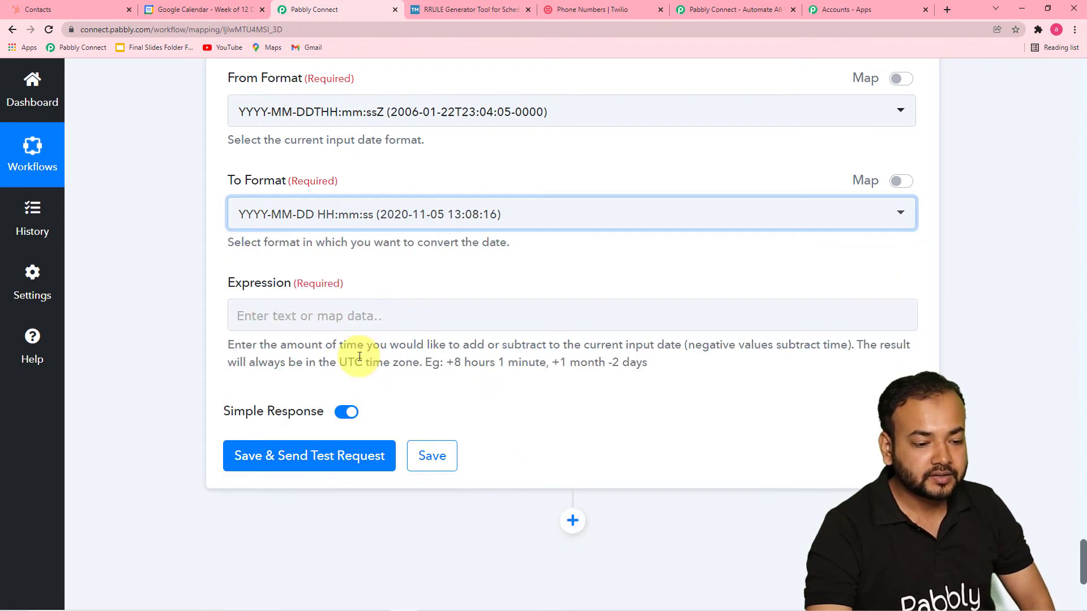
left_click(322, 320)
type("-1 day")
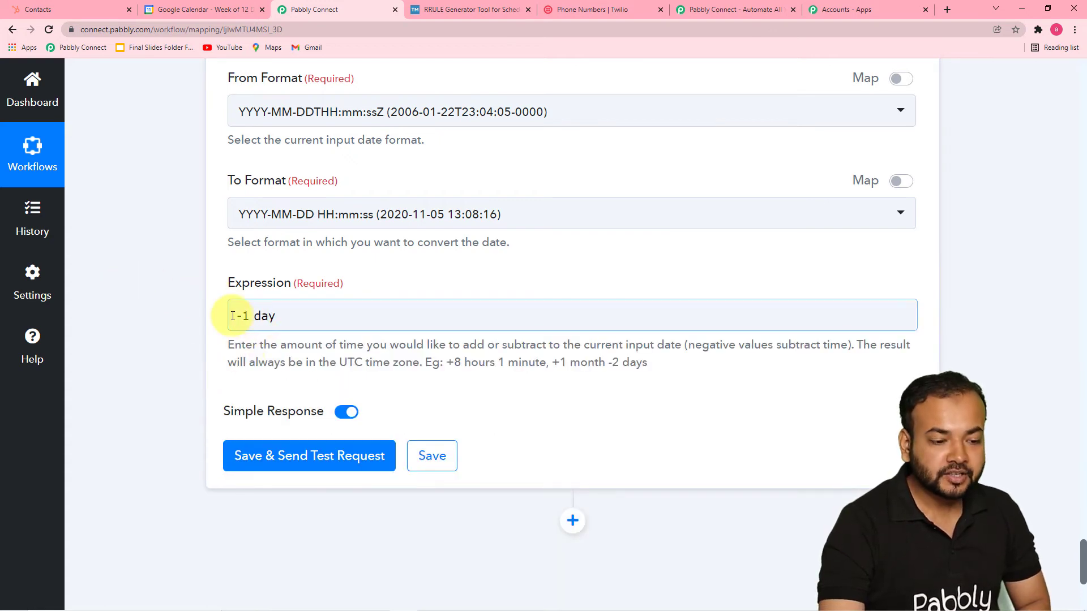
left_click(260, 455)
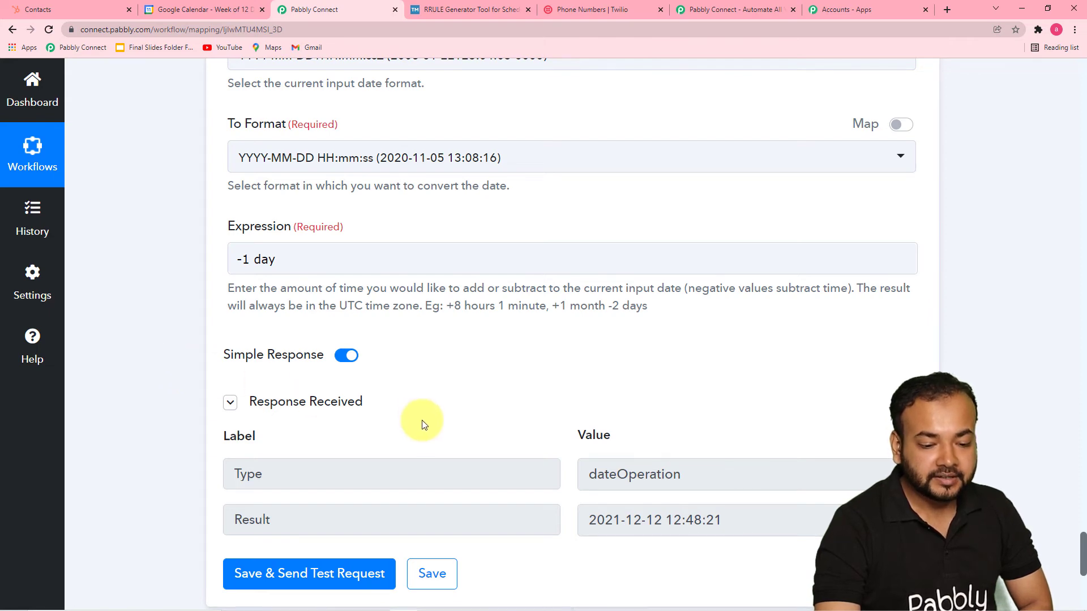
Review the Add/Subtract Time test response, comparing its Result with the mapped Date, formats and expression.
scroll(425, 424, "down", 3)
scroll(478, 420, "up", 7)
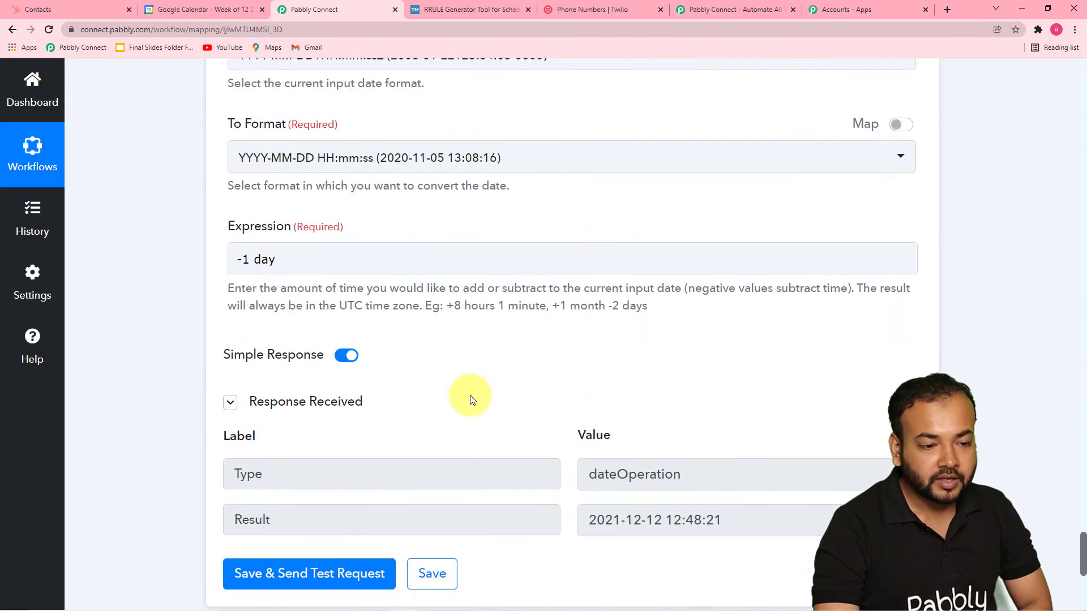
scroll(242, 299, "up", 2)
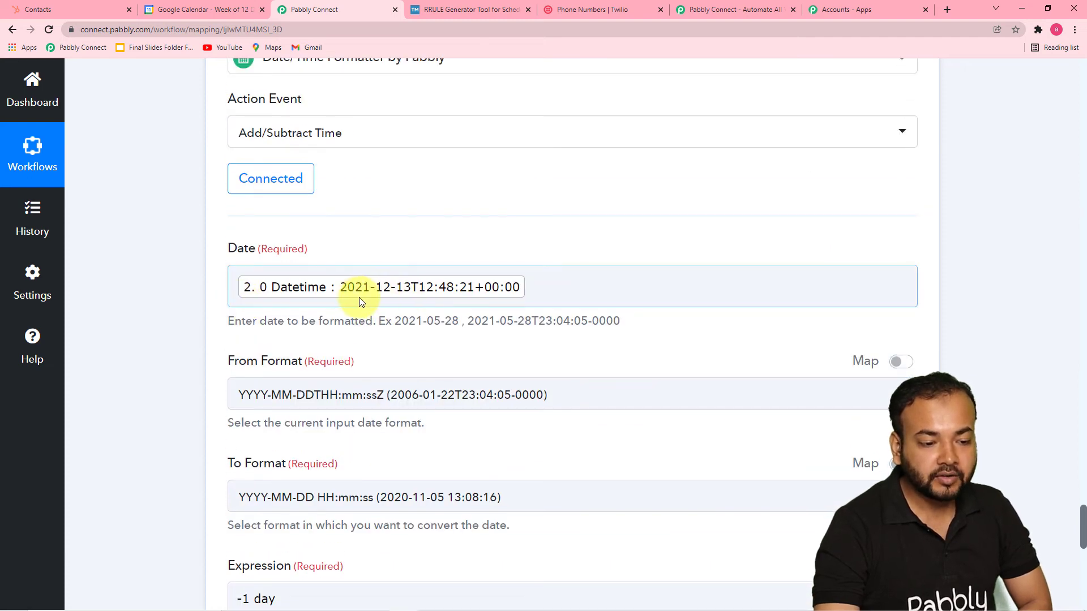
scroll(426, 341, "down", 4)
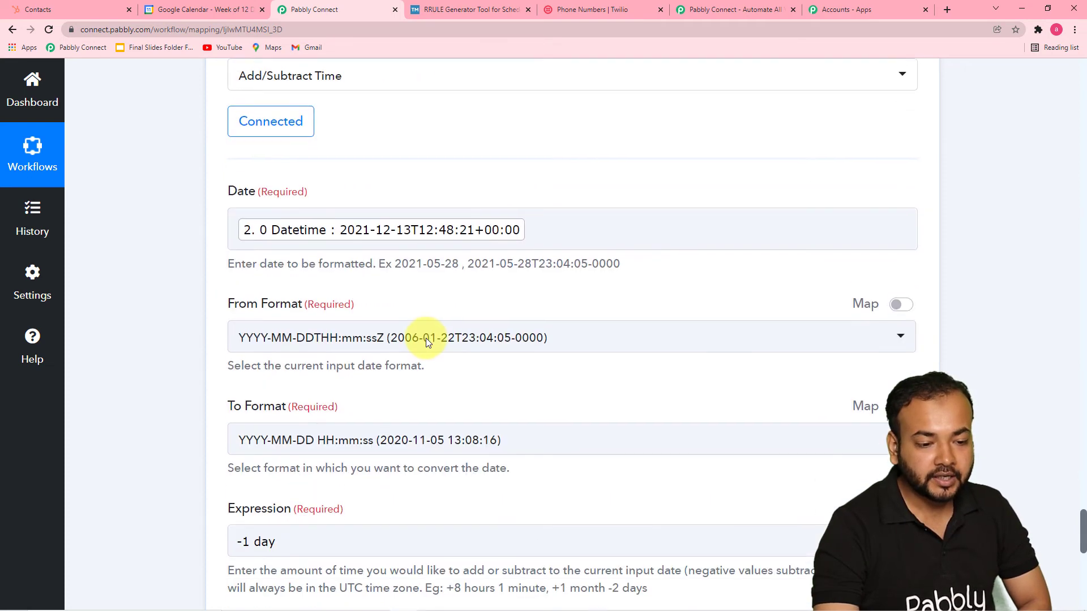
scroll(427, 342, "down", 4)
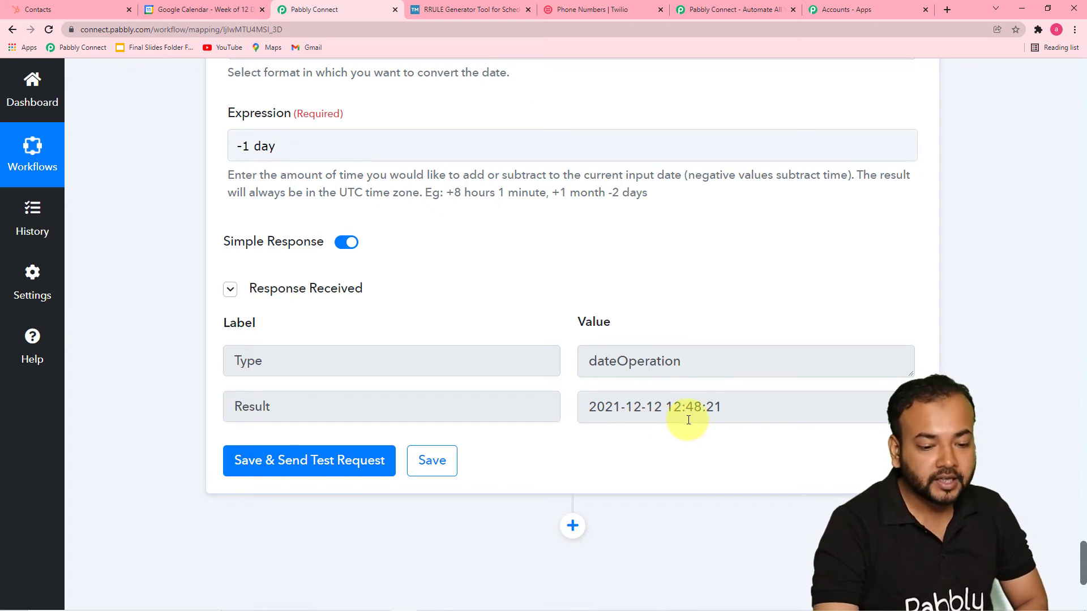
scroll(568, 402, "down", 1)
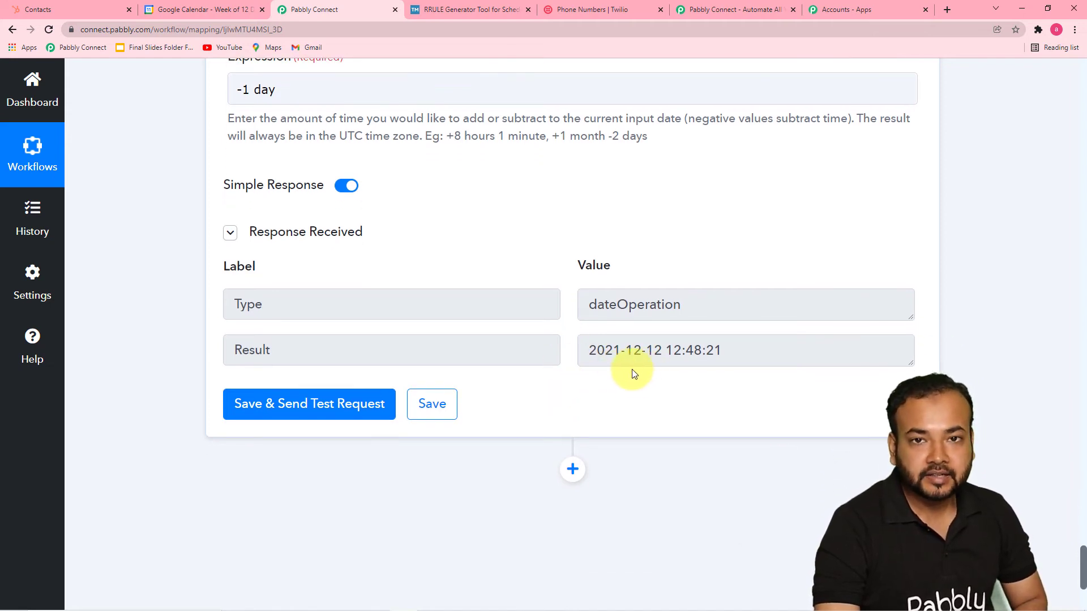
Add a Delay by Pabbly action after the second Add/Subtract Time action.
scroll(665, 364, "down", 3)
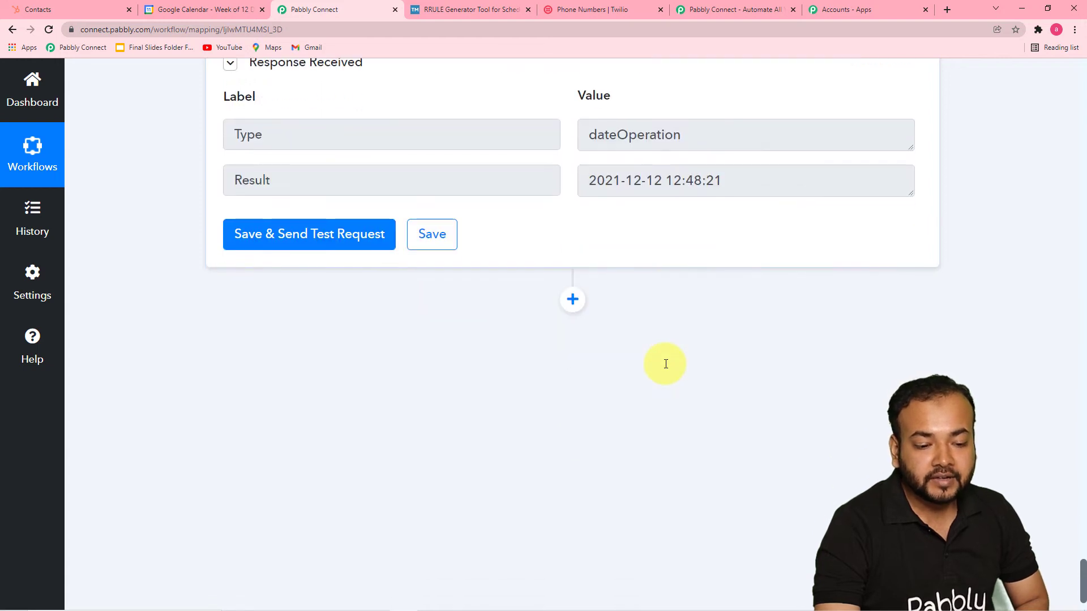
left_click(574, 302)
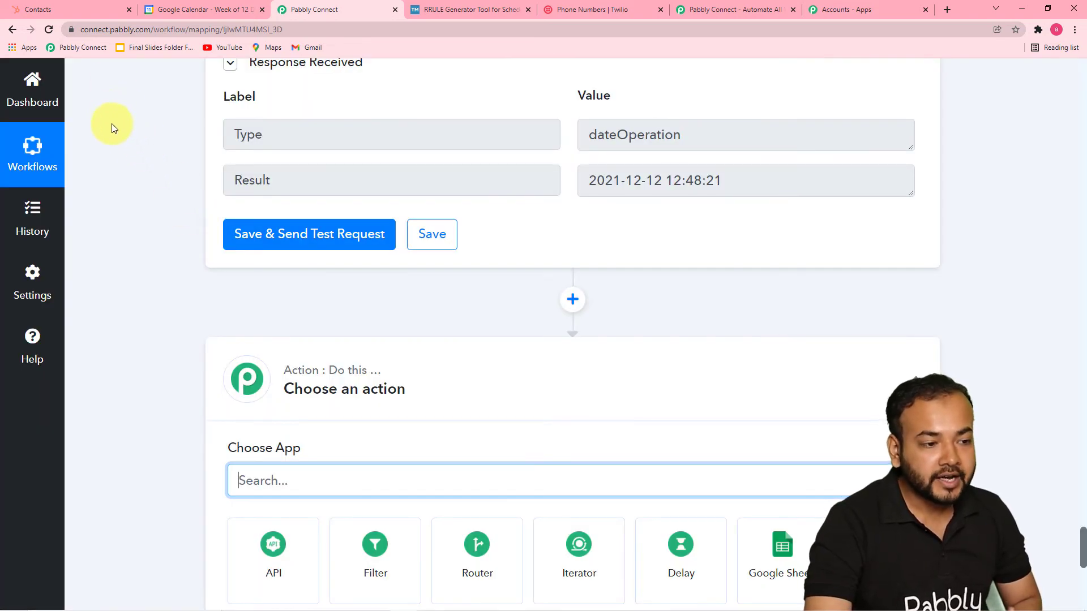
scroll(202, 280, "up", 7)
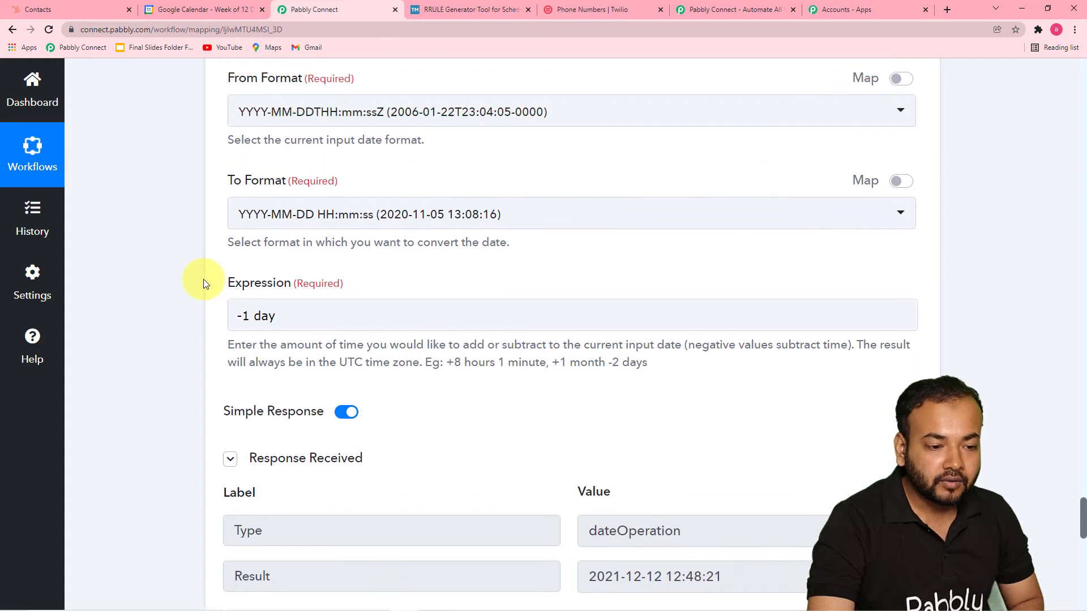
scroll(203, 279, "down", 3)
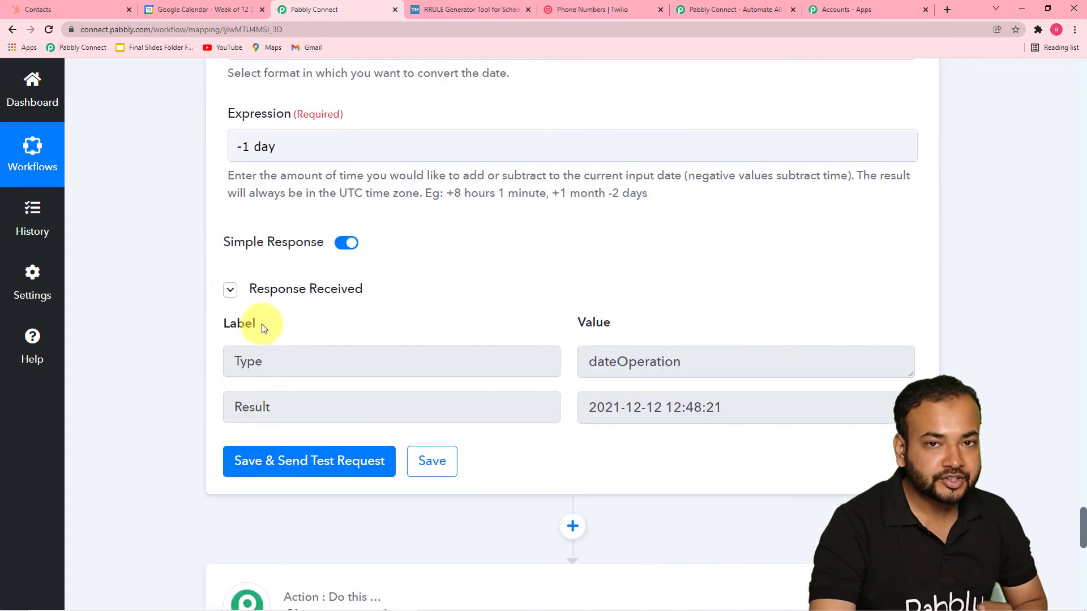
scroll(262, 329, "down", 7)
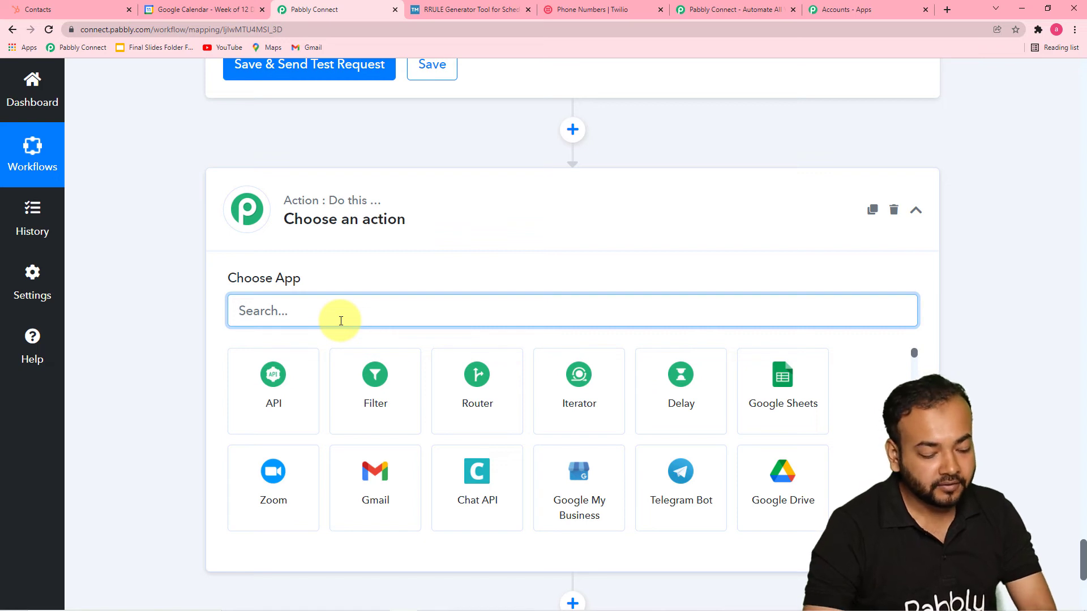
type("de")
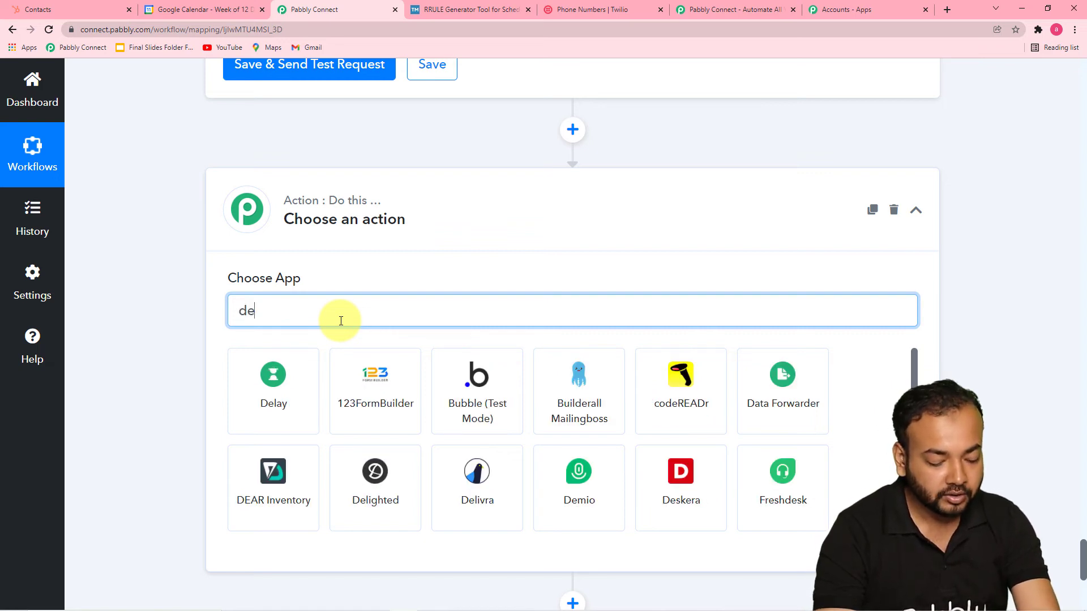
type("lay")
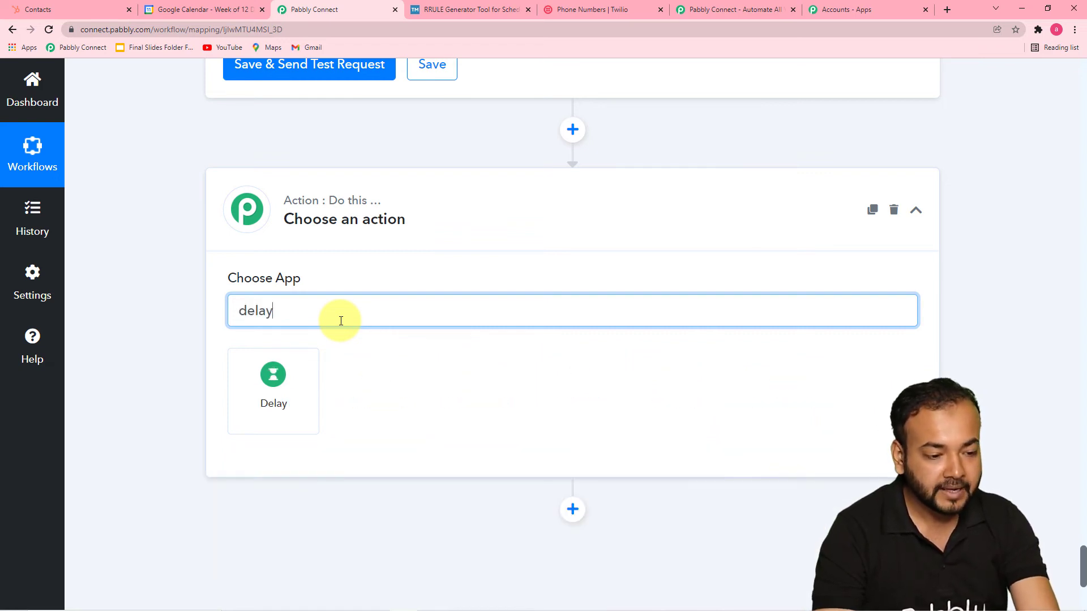
left_click(302, 377)
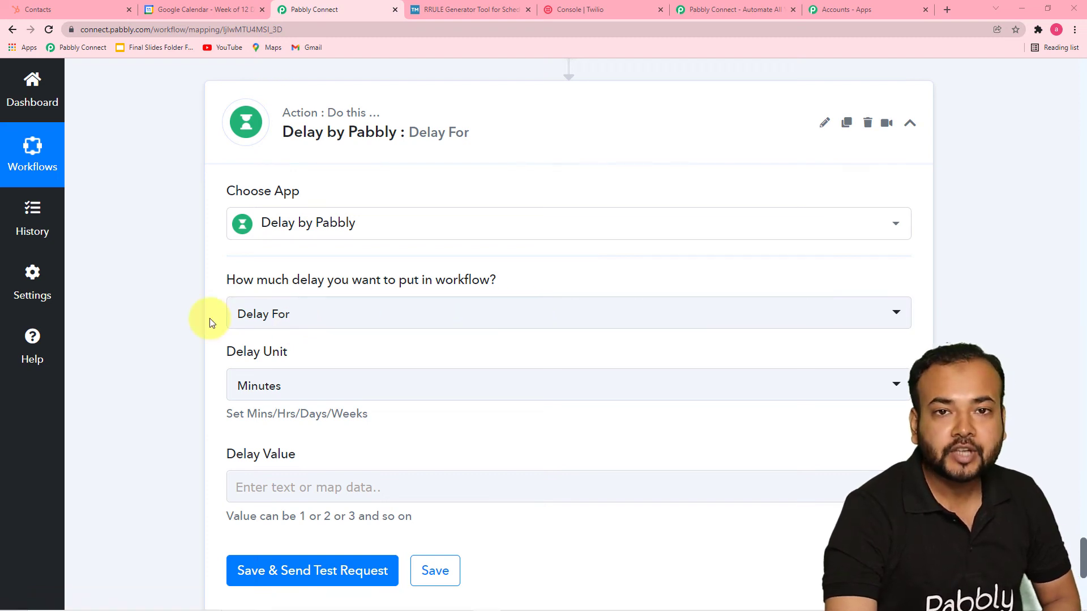
Set the delay type to Delay Until and compare the required date format with the Add/Subtract Time result above it.
left_click(378, 315)
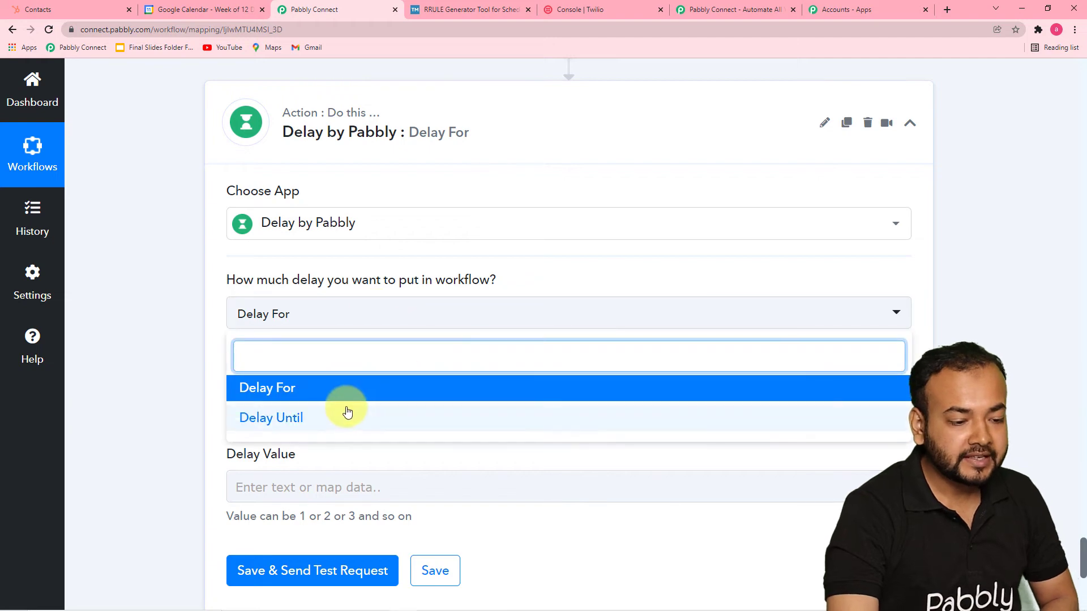
left_click(250, 421)
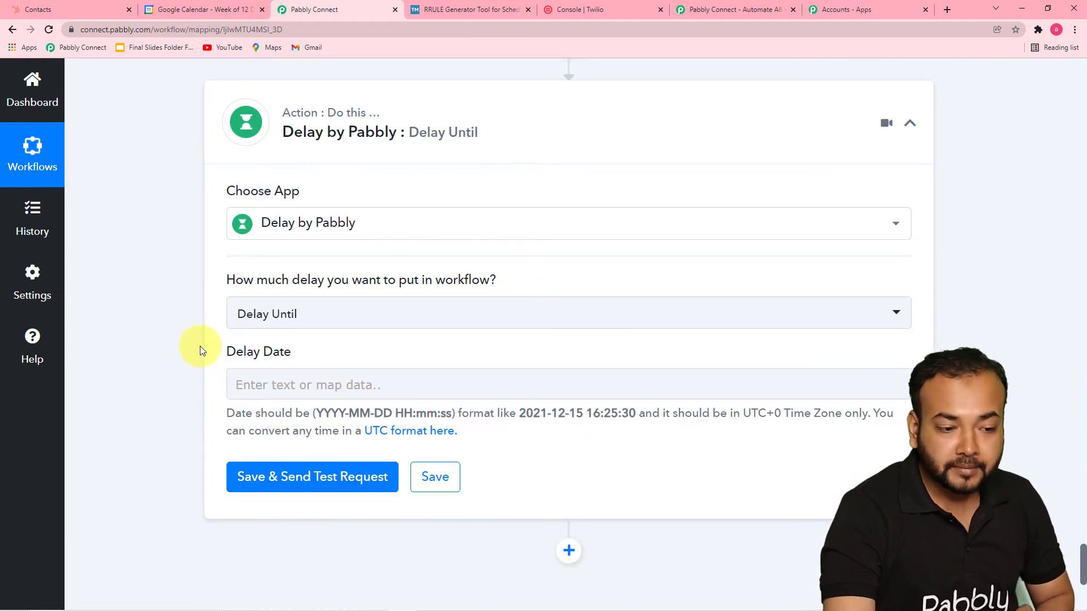
scroll(199, 345, "up", 5)
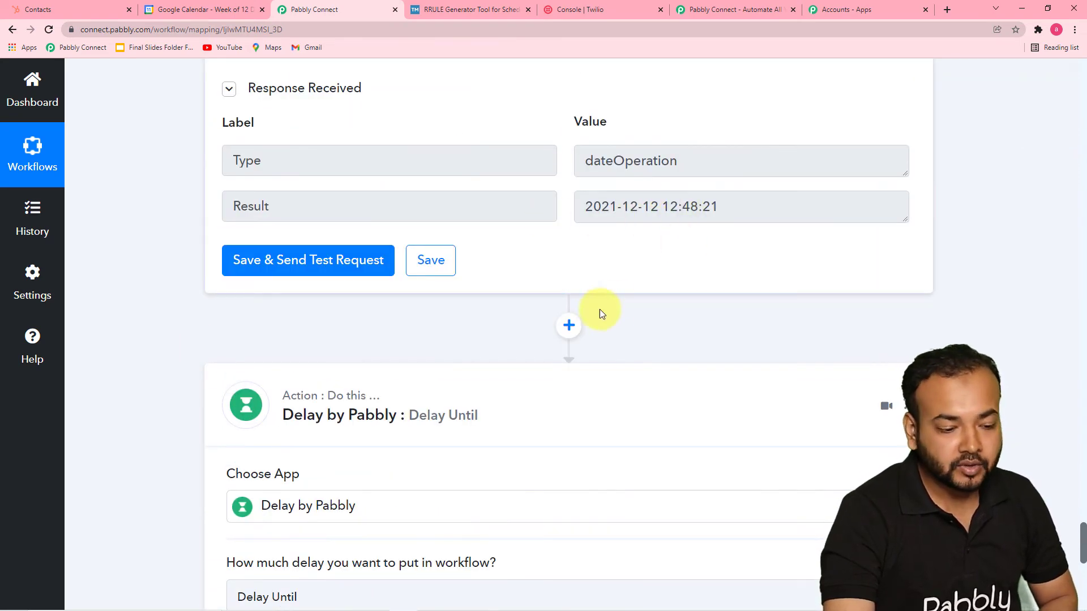
scroll(600, 310, "down", 6)
scroll(600, 310, "up", 3)
scroll(600, 238, "up", 3)
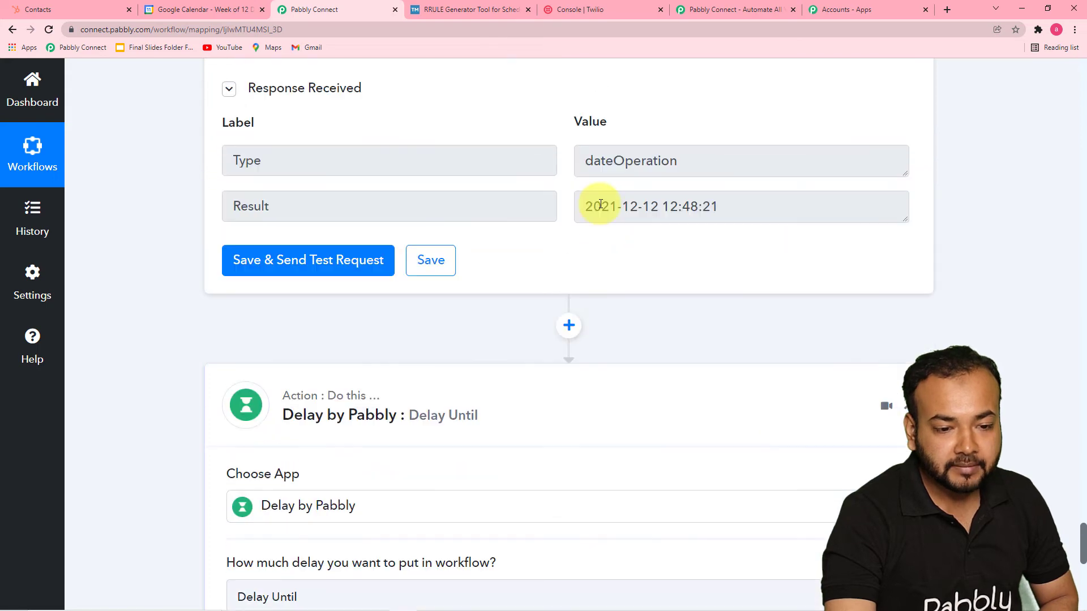
scroll(516, 359, "down", 6)
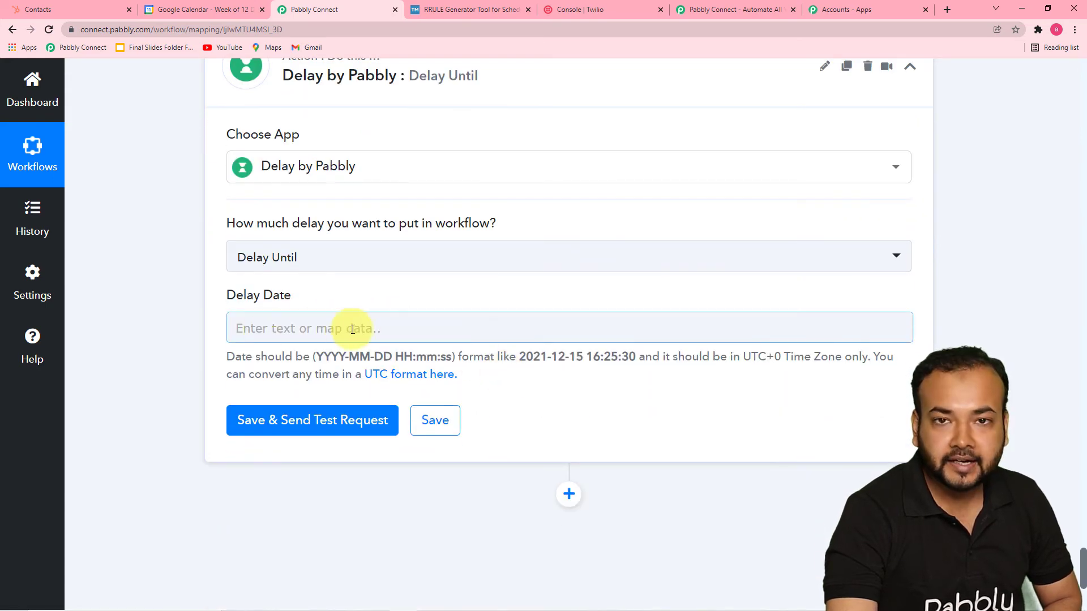
Map the Delay Date to the Result of step 5, Add/Subtract Time, then save the delay and send a test request.
left_click(391, 332)
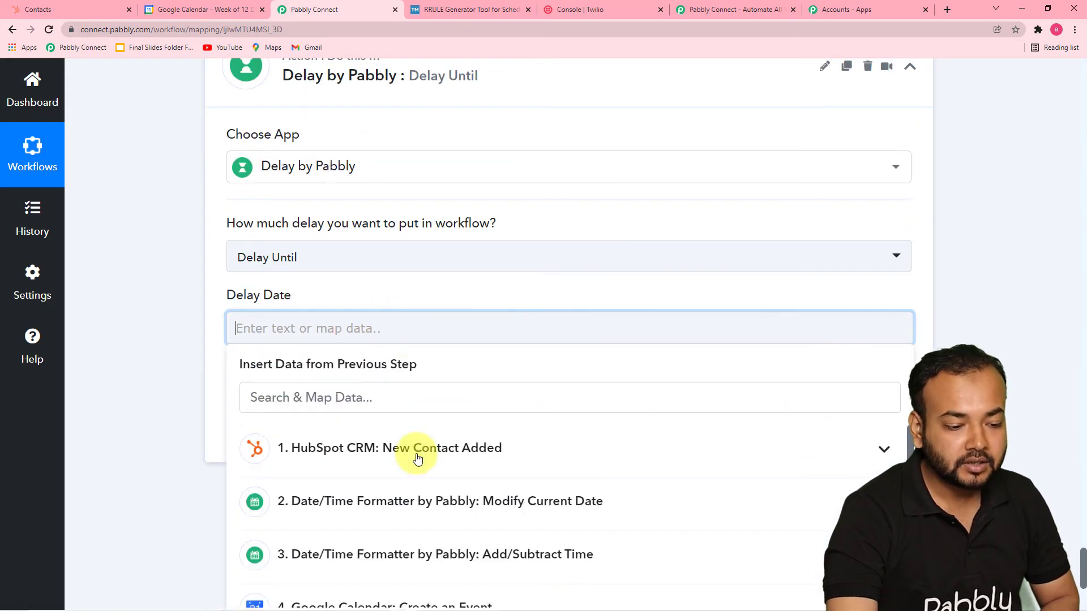
scroll(413, 456, "down", 2)
scroll(416, 461, "down", 1)
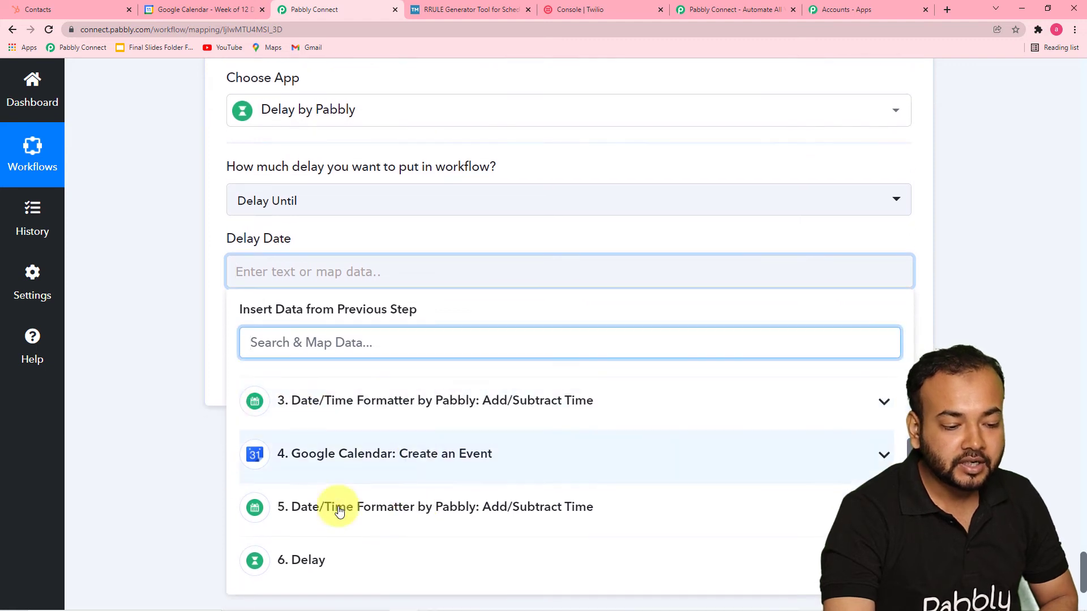
left_click(447, 512)
scroll(448, 510, "down", 1)
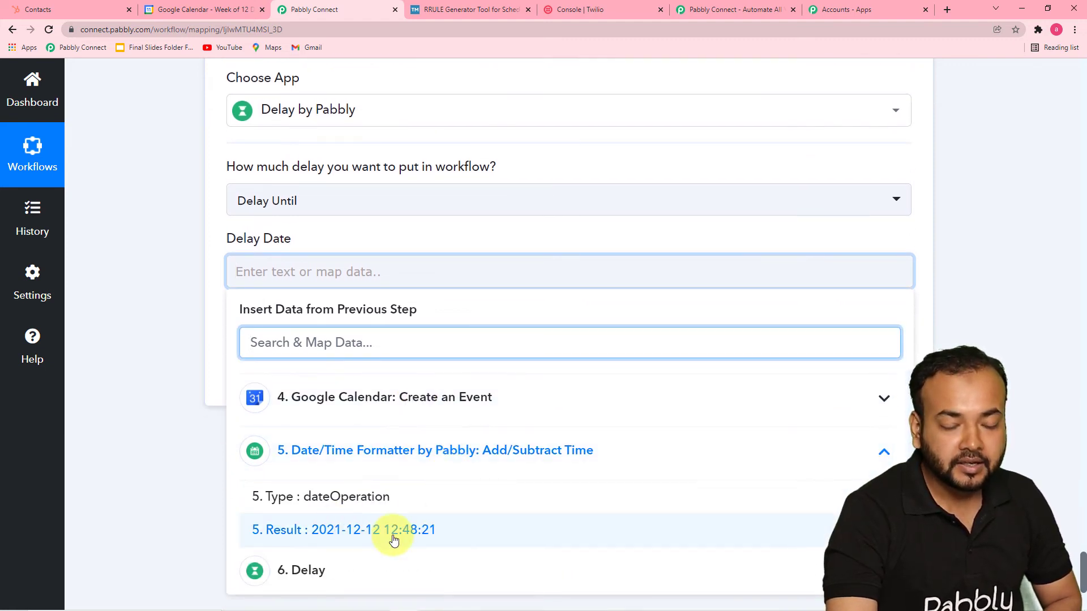
left_click(431, 539)
left_click(172, 288)
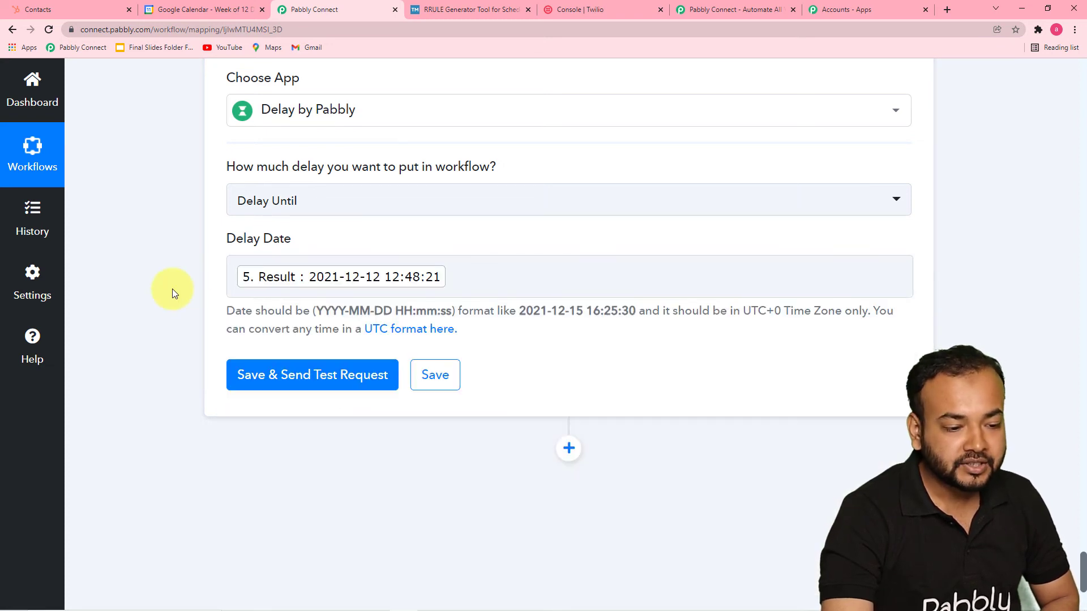
left_click(260, 399)
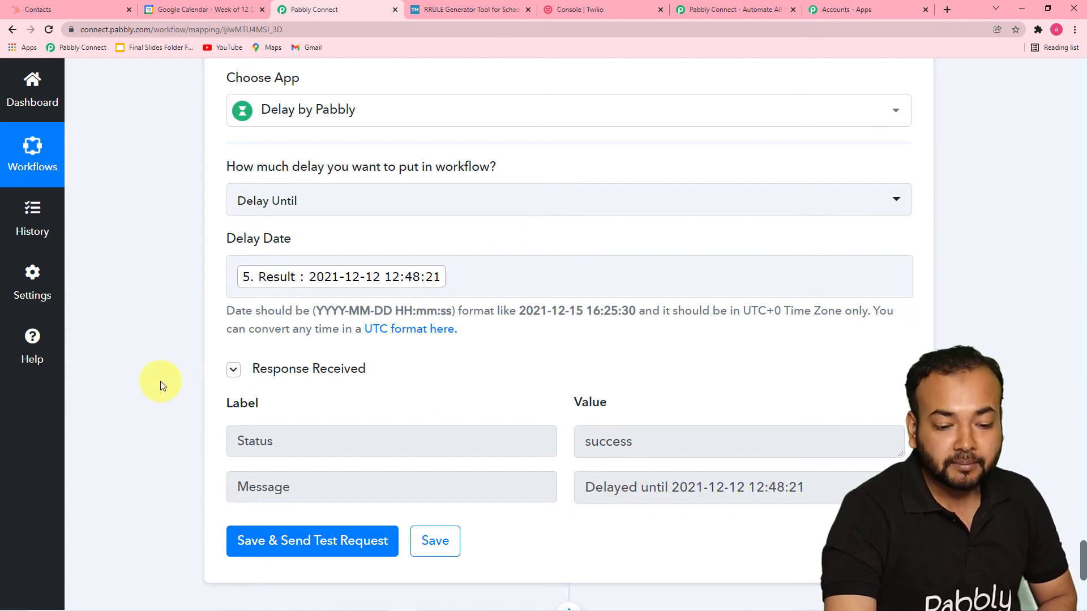
Add a Twilio action after the Delay step and set its action event to Send SMS Message.
scroll(160, 381, "down", 3)
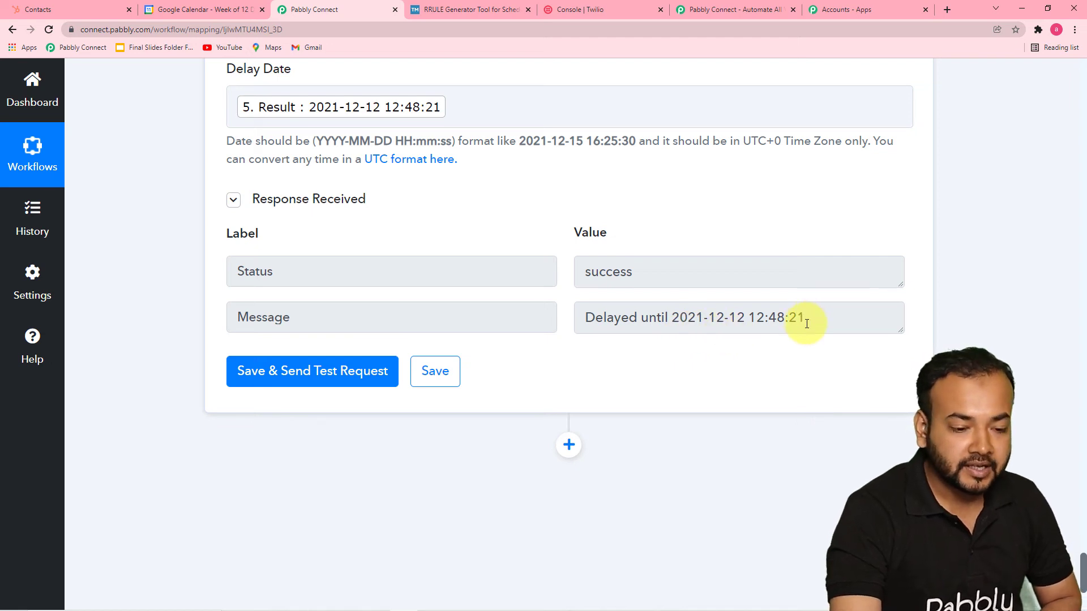
scroll(391, 429, "down", 2)
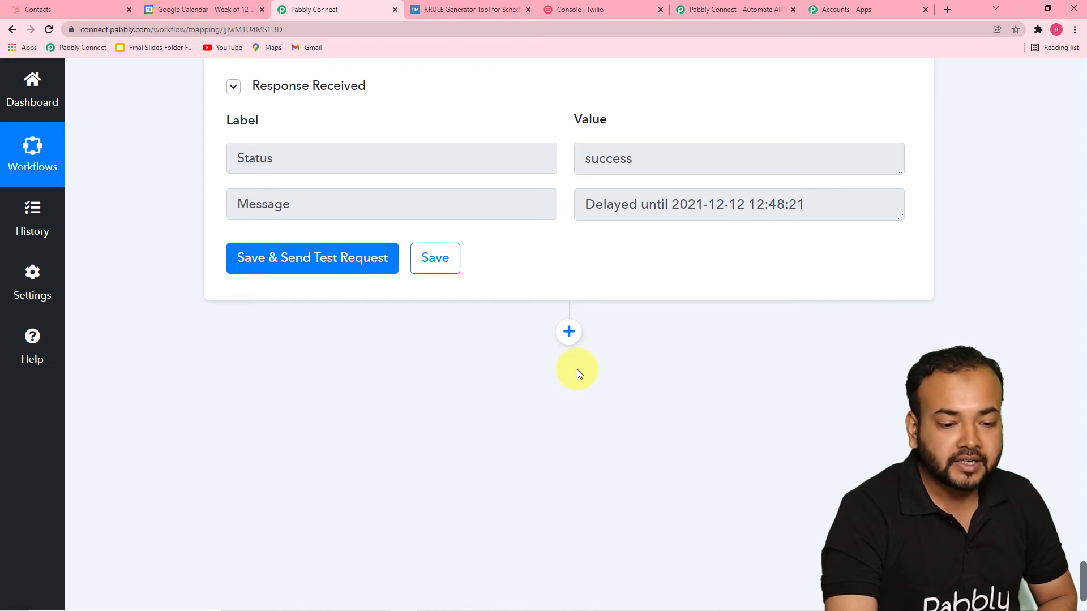
left_click(568, 334)
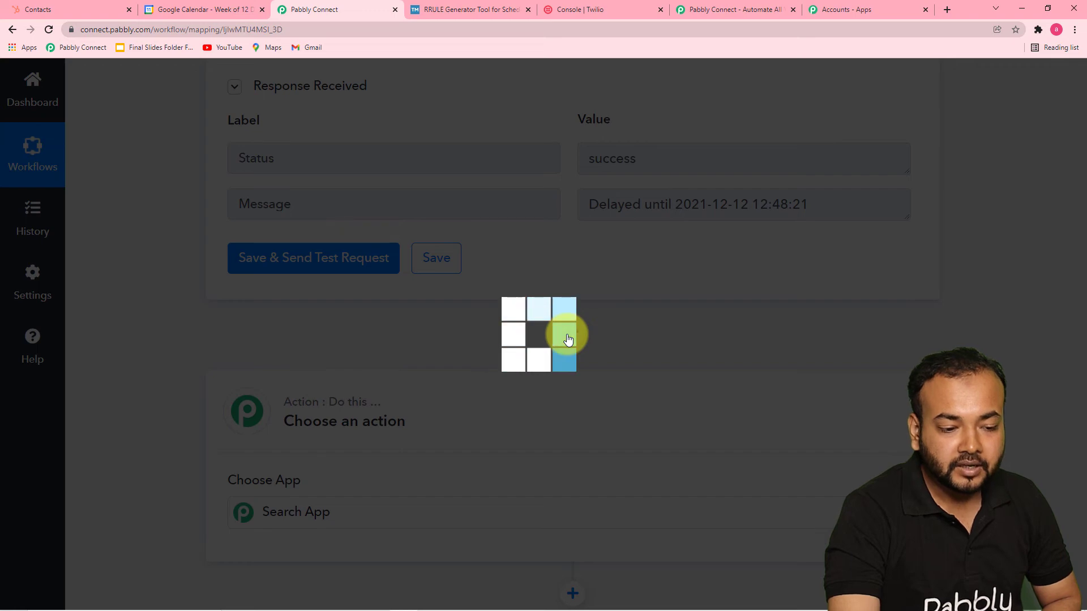
scroll(471, 380, "down", 2)
scroll(471, 380, "down", 2)
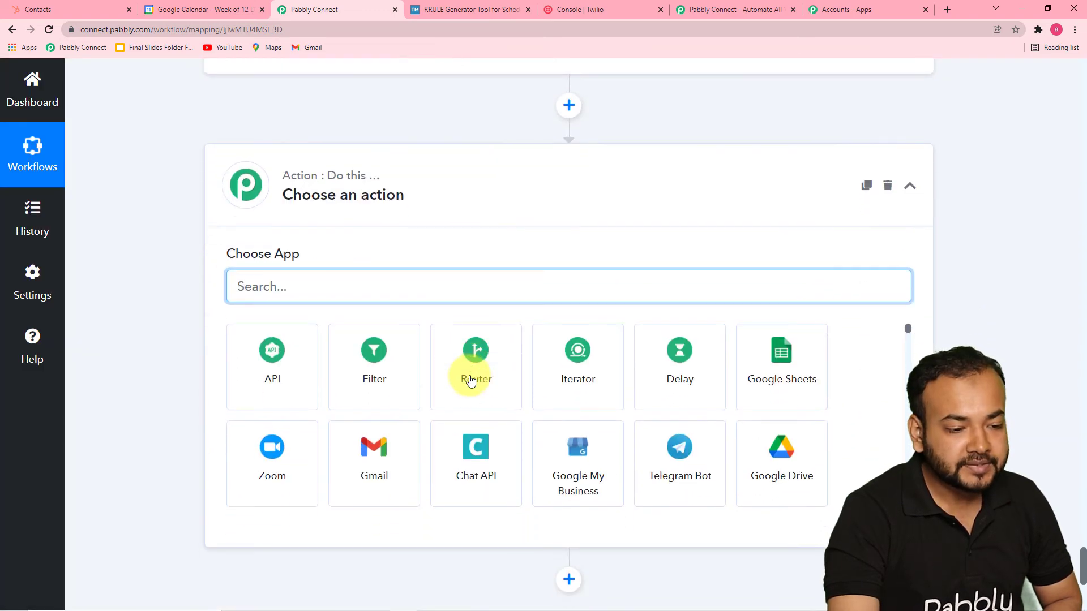
type("twi")
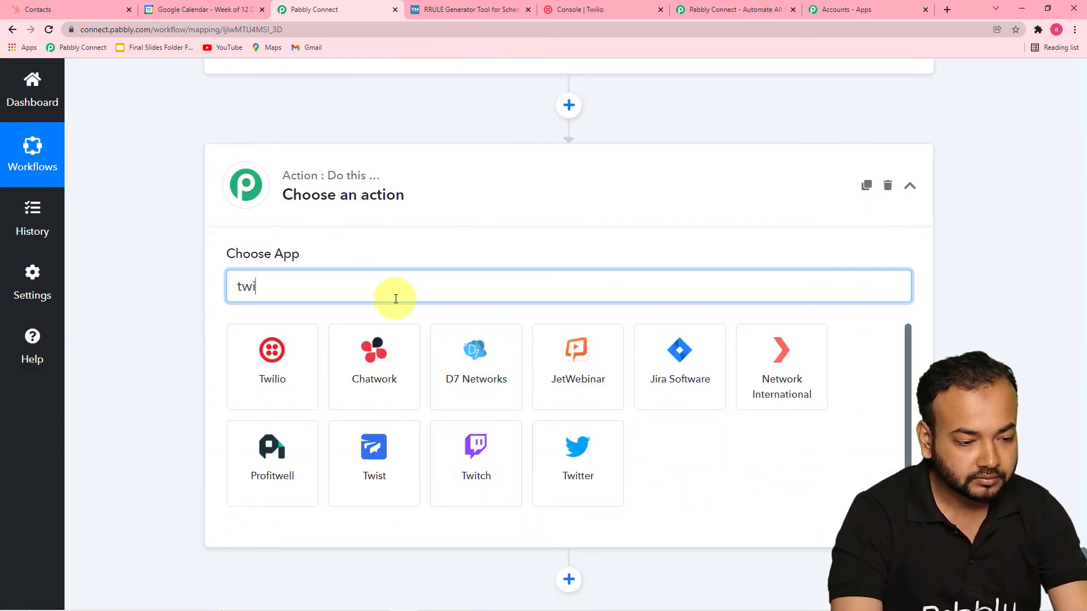
left_click(243, 358)
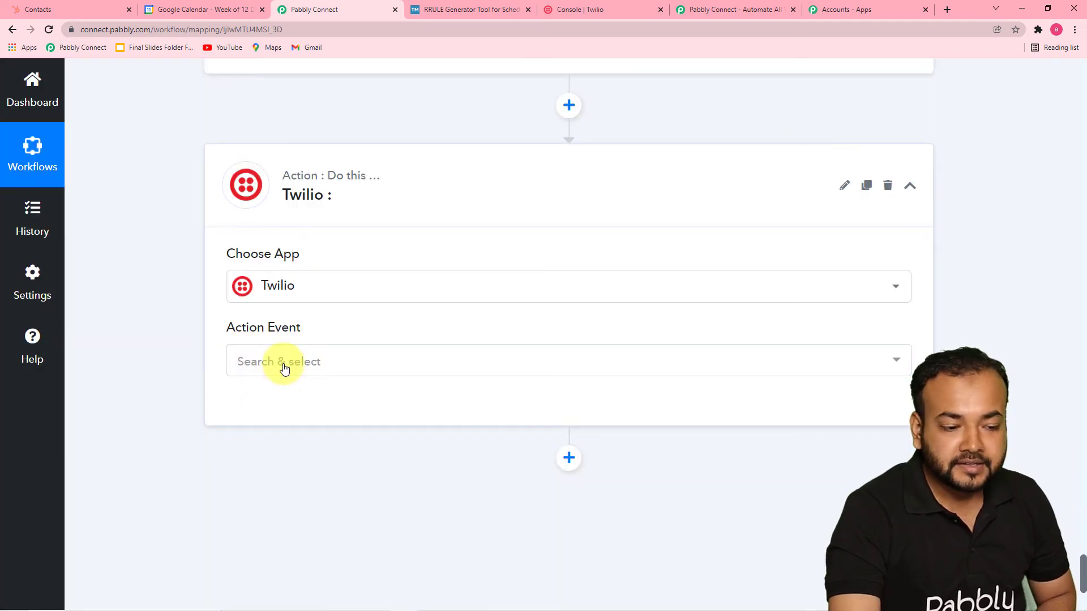
left_click(281, 365)
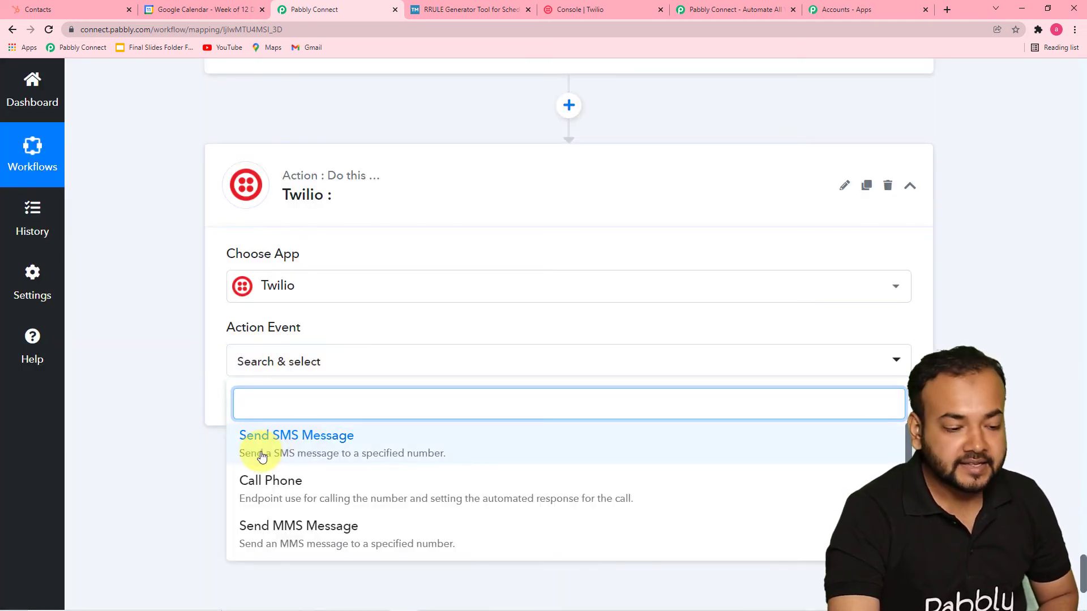
left_click(291, 452)
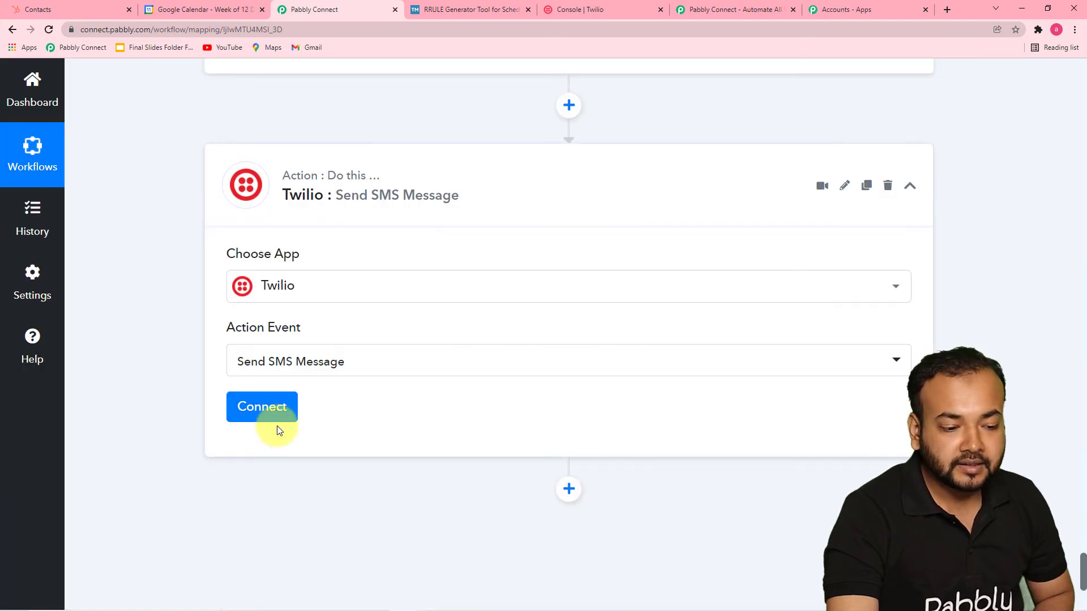
Start adding a new Twilio connection for the Send SMS Message action.
left_click(266, 407)
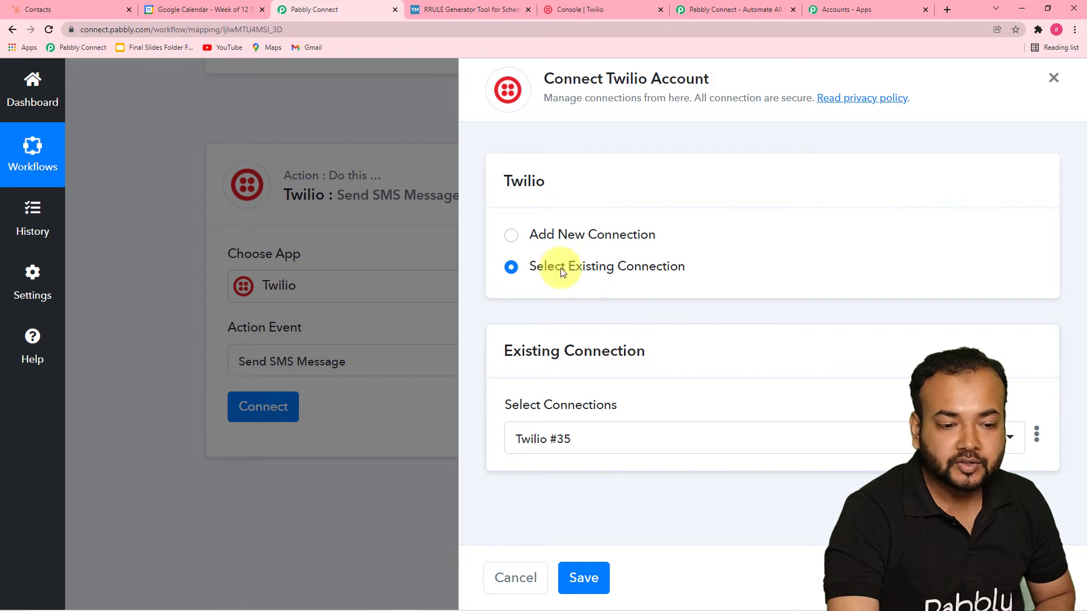
left_click(511, 236)
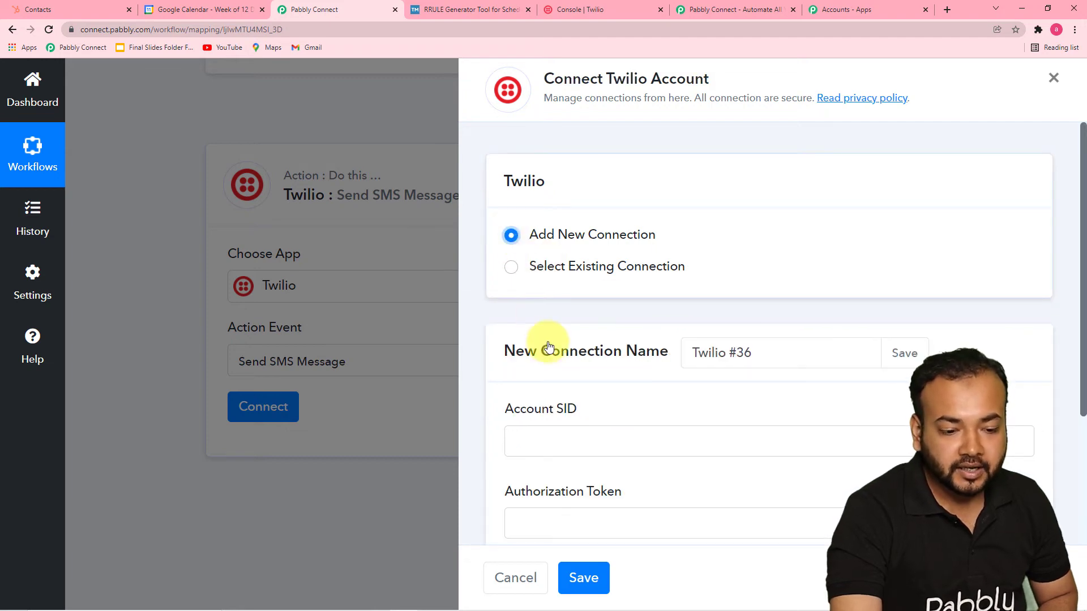
scroll(546, 339, "down", 2)
scroll(548, 331, "down", 2)
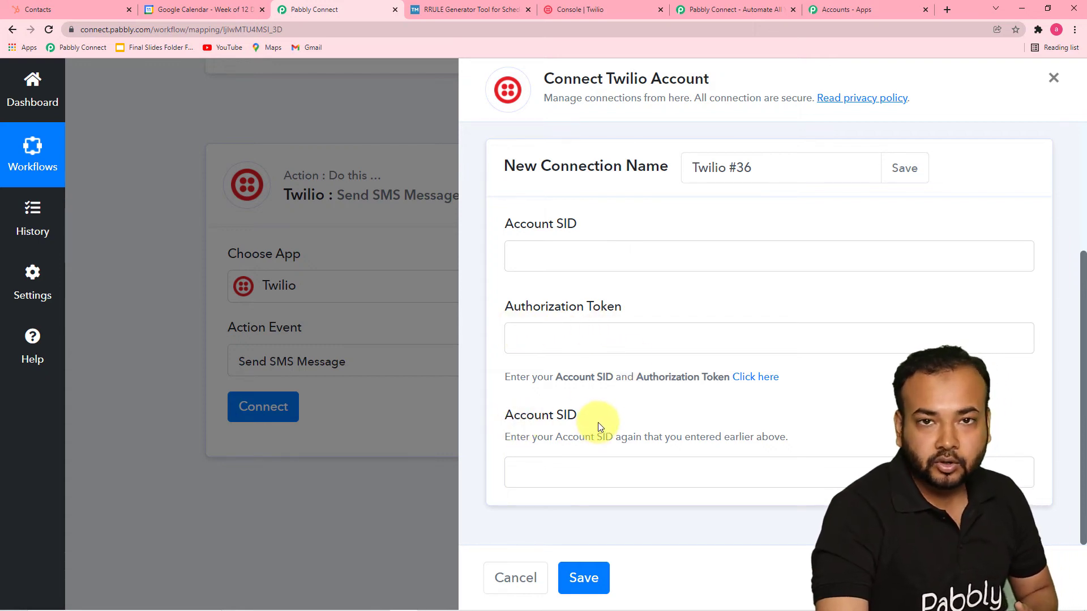
Copy the Account SID from the Twilio console and paste it into both Account SID fields of the new connection.
left_click(576, 15)
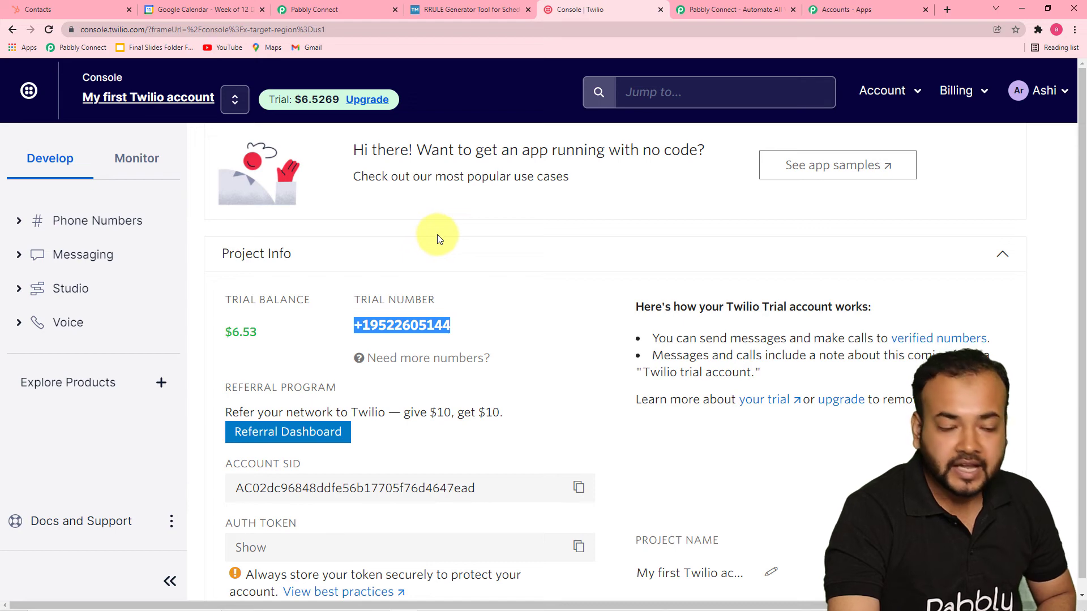
scroll(487, 249, "down", 3)
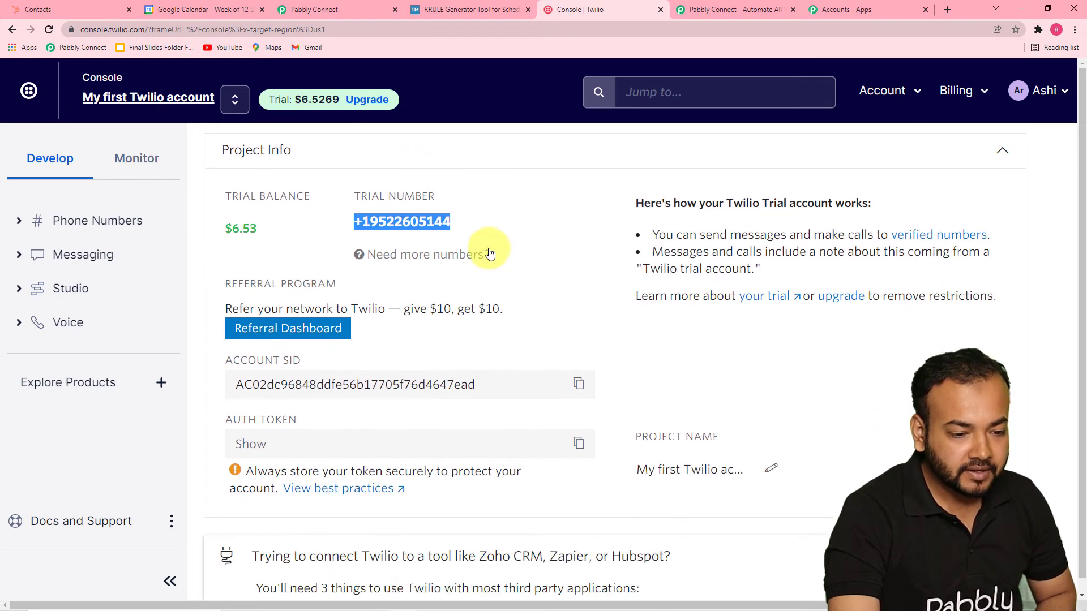
scroll(489, 252, "down", 1)
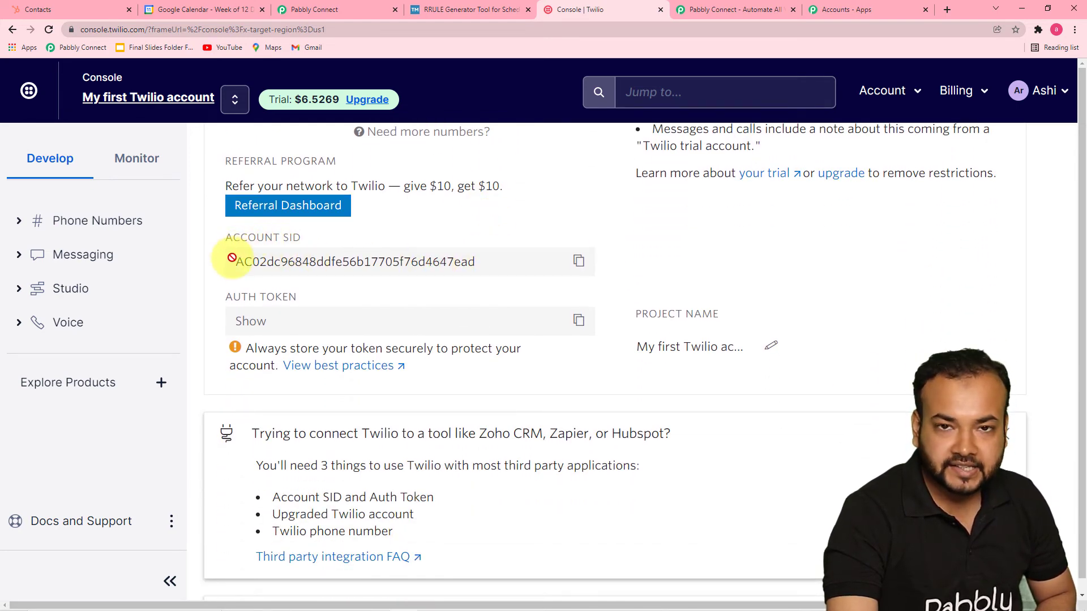
left_click(580, 264)
left_click(578, 262)
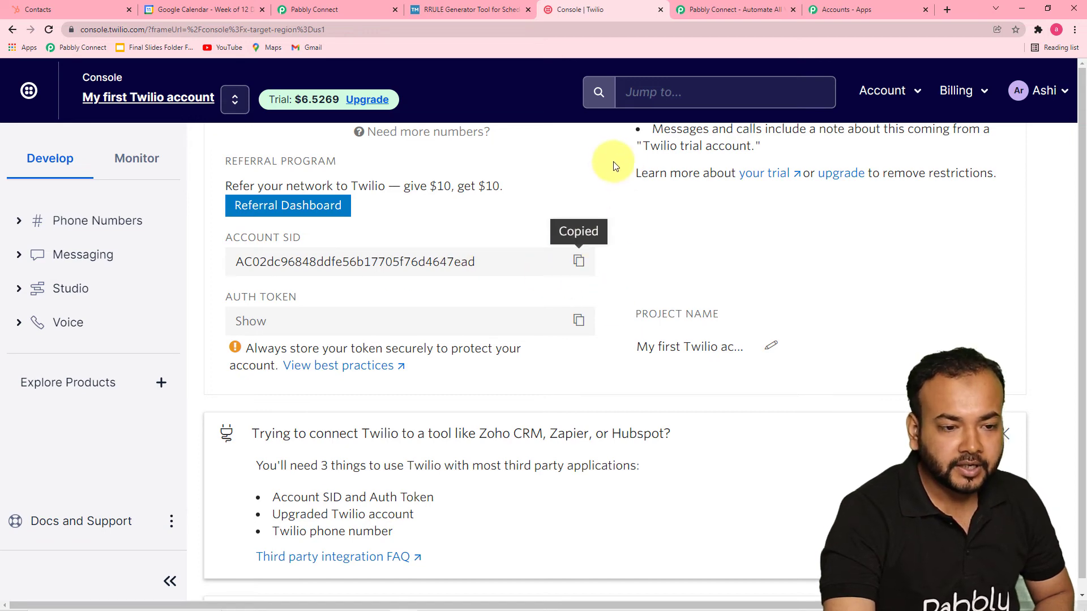
left_click(332, 9)
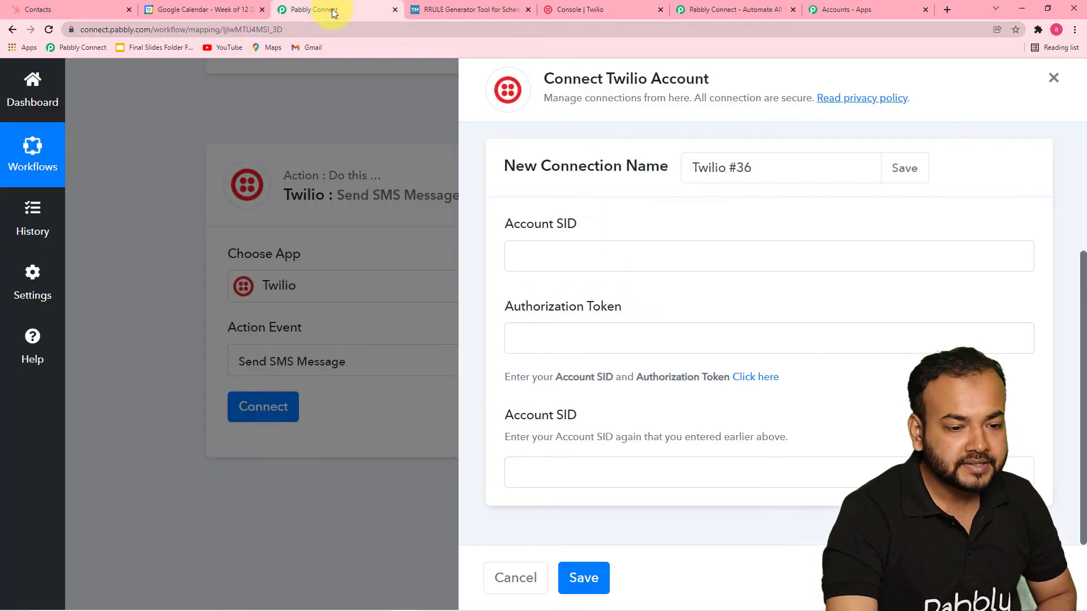
right_click(539, 251)
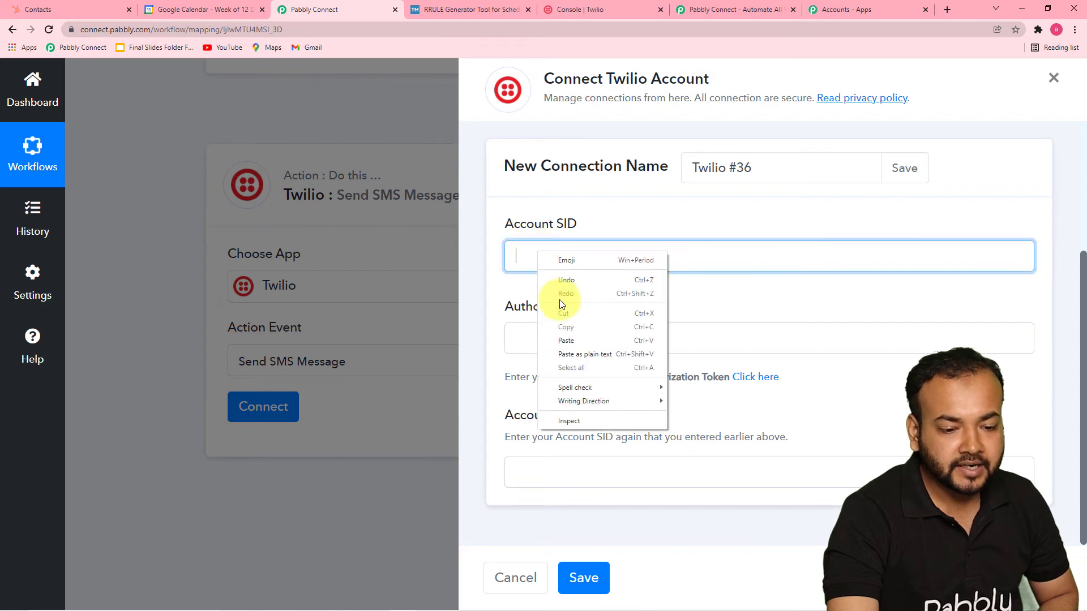
left_click(561, 344)
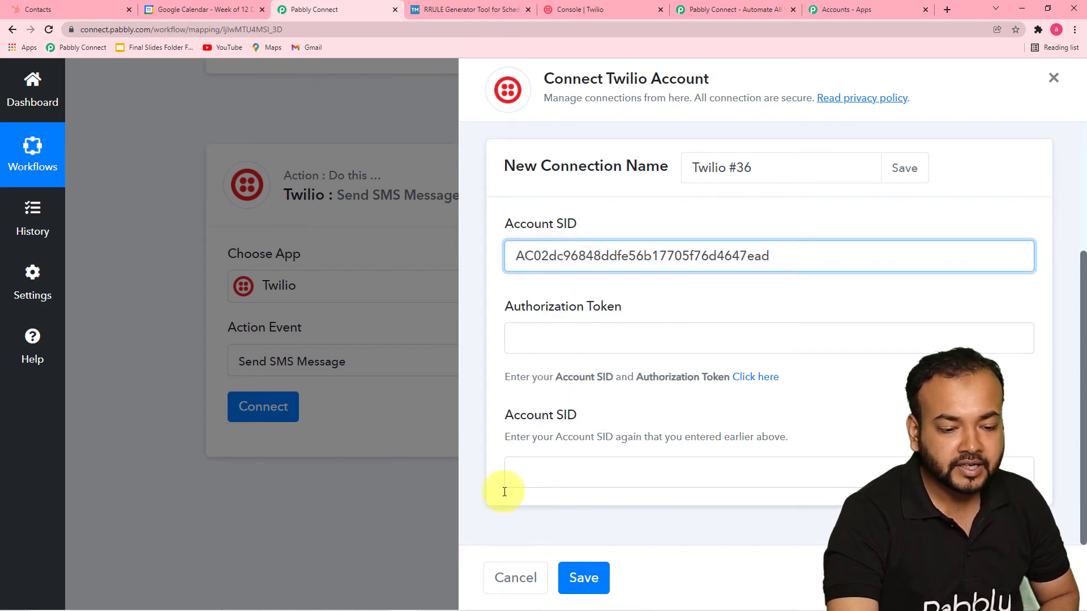
right_click(520, 461)
left_click(546, 372)
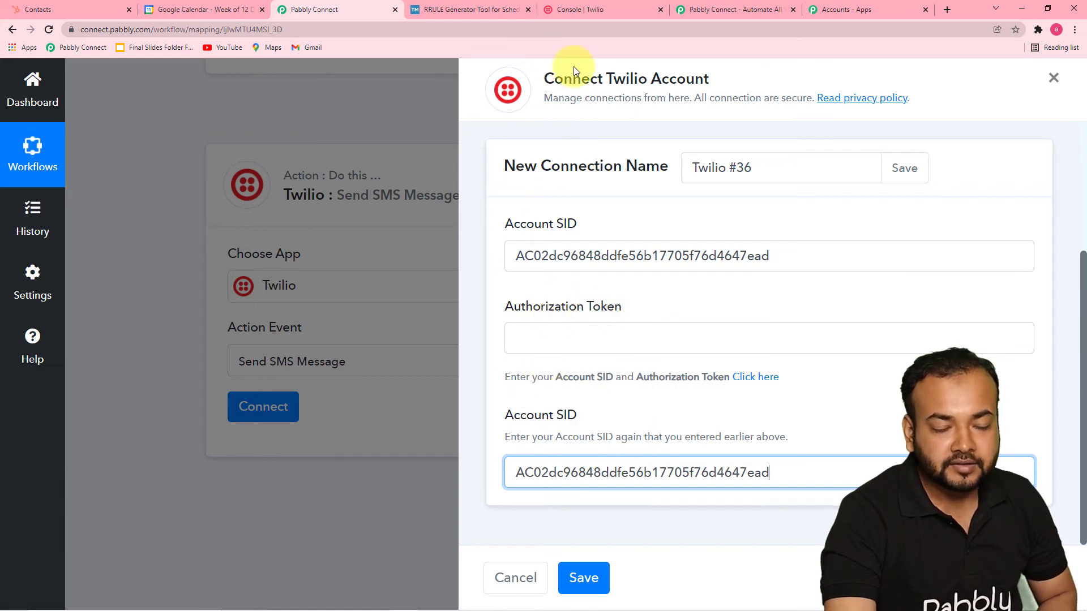
Copy the auth token from the Twilio console into the Authorization Token field and save the connection.
left_click(566, 8)
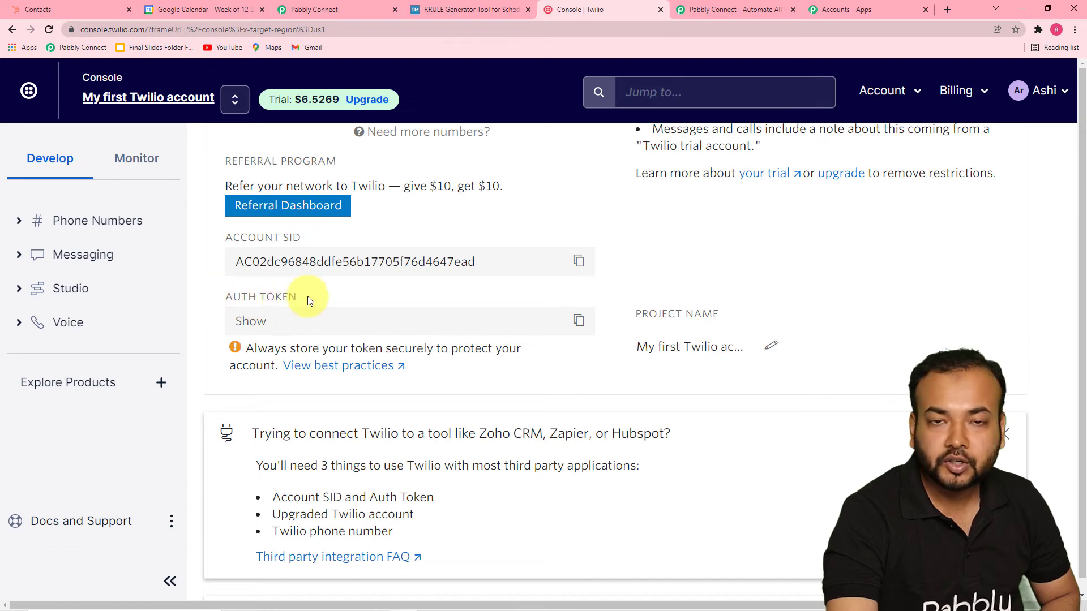
left_click(579, 322)
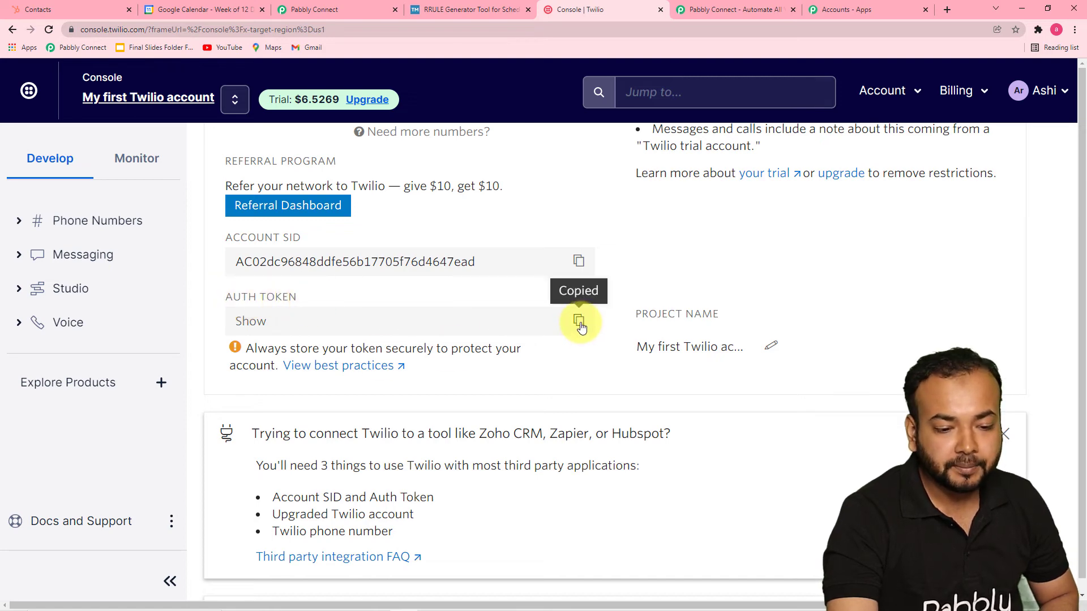
left_click(308, 9)
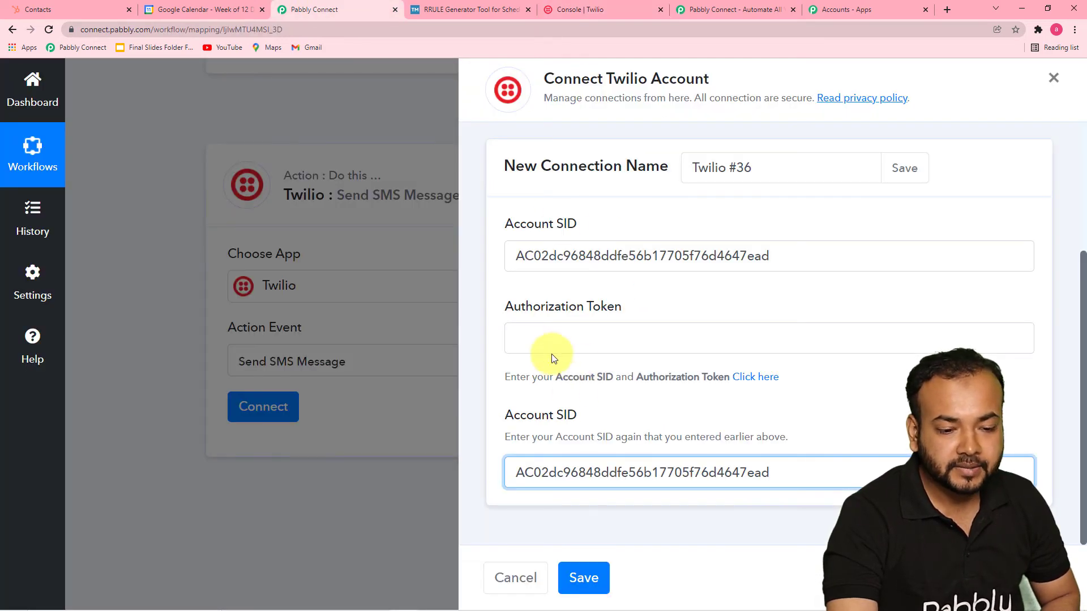
right_click(544, 338)
left_click(585, 463)
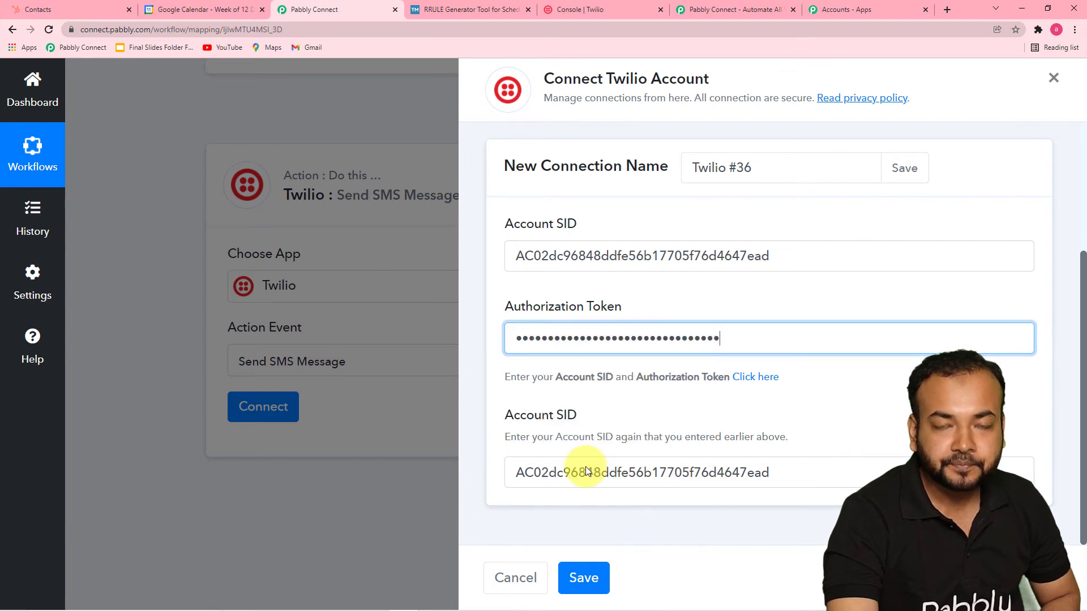
left_click(582, 578)
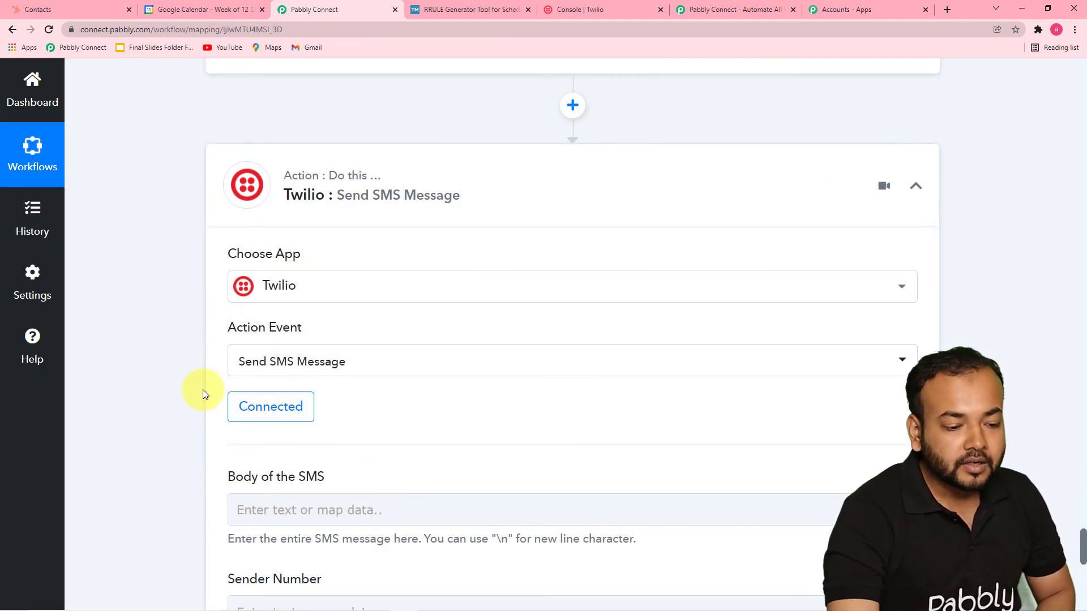
Copy the trial phone number from the Twilio console and paste it as the Sender Number of the SMS action.
scroll(189, 391, "down", 2)
scroll(189, 390, "down", 3)
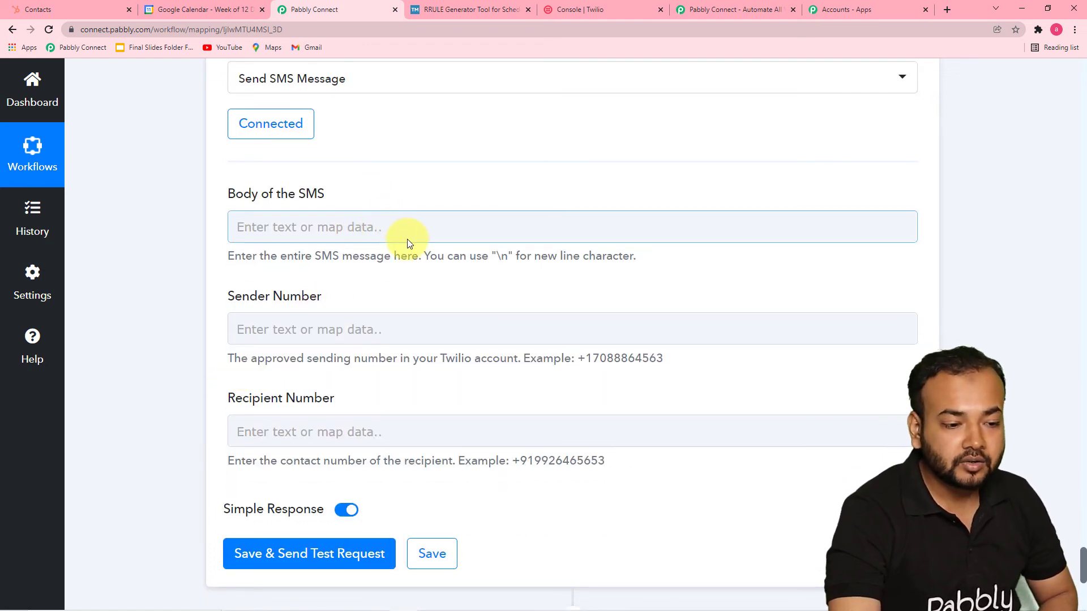
scroll(182, 233, "down", 2)
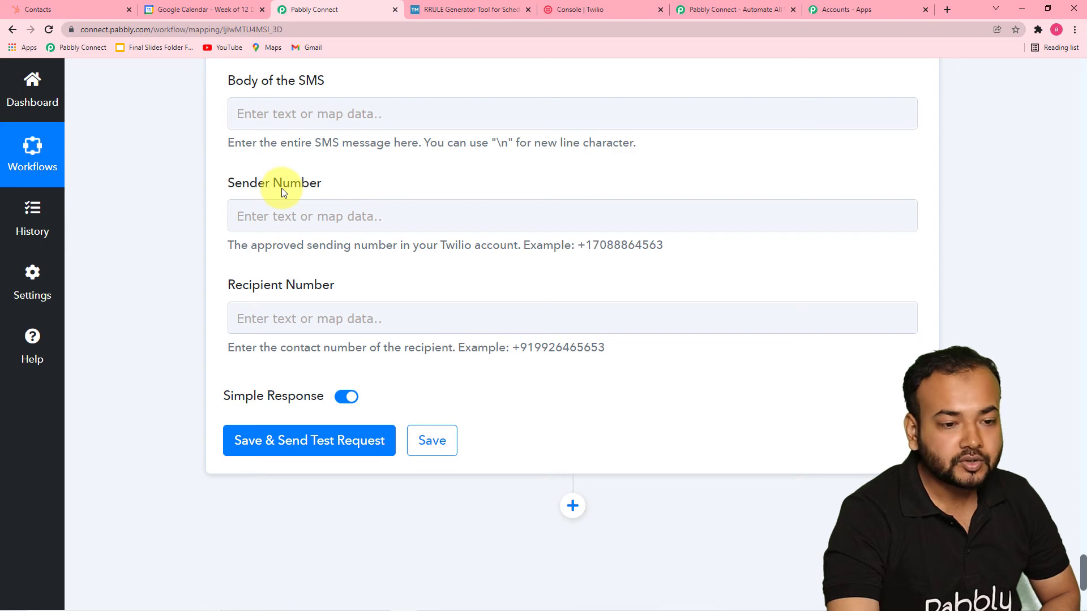
left_click(568, 9)
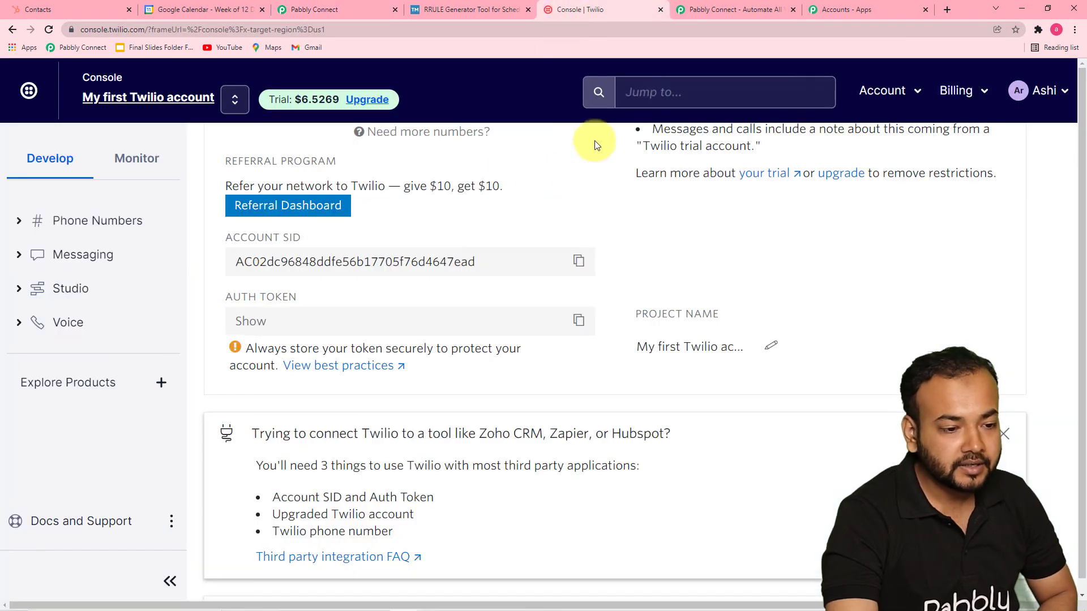
scroll(531, 181, "up", 5)
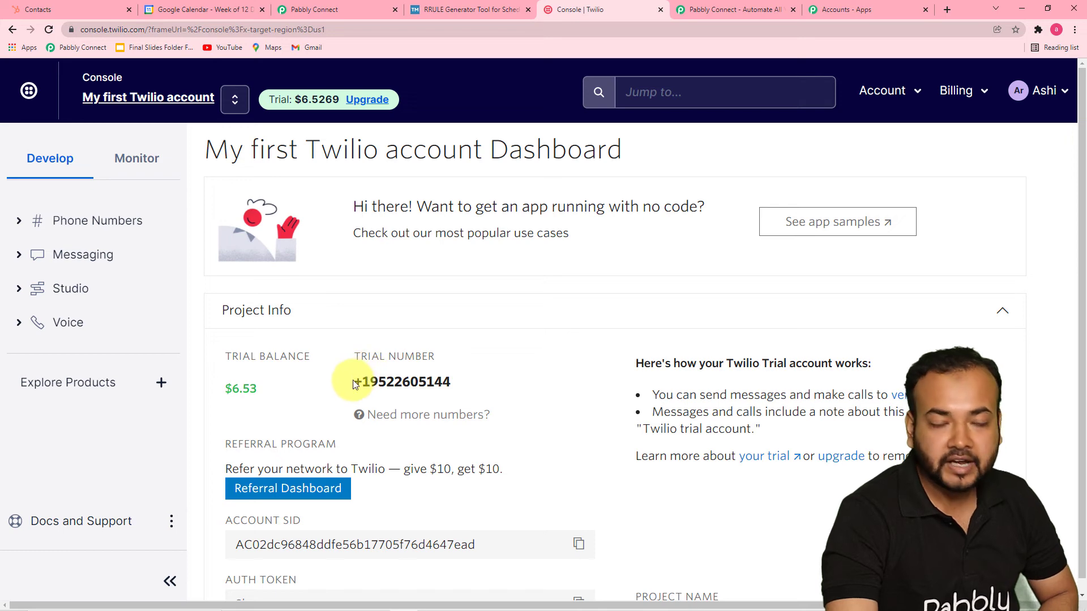
left_click_drag(353, 382, 452, 389)
right_click(420, 385)
left_click(429, 391)
left_click(365, 7)
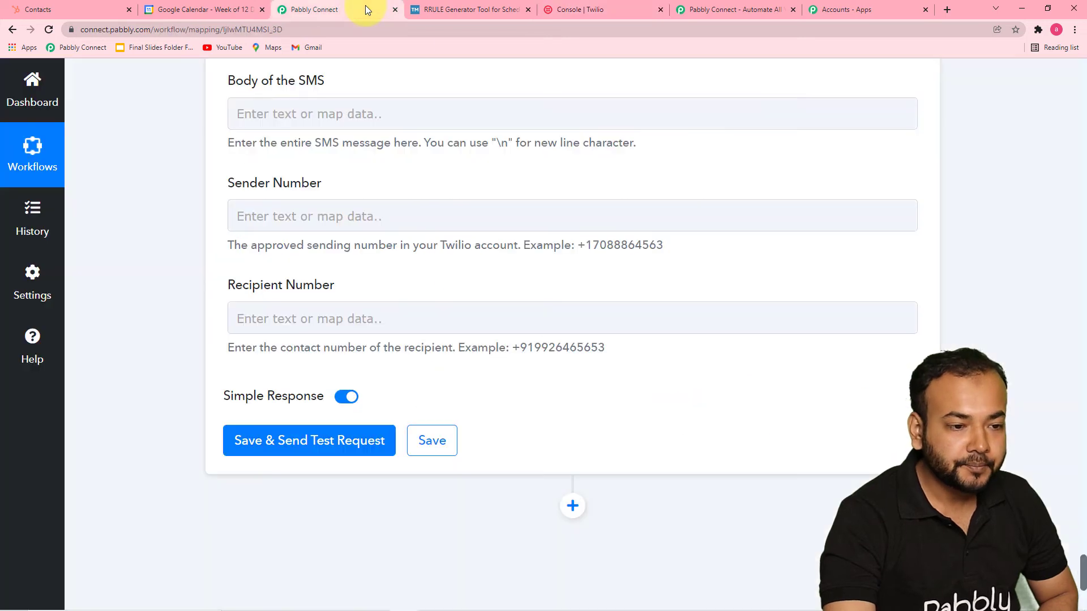
right_click(314, 213)
left_click(341, 303)
left_click(216, 233)
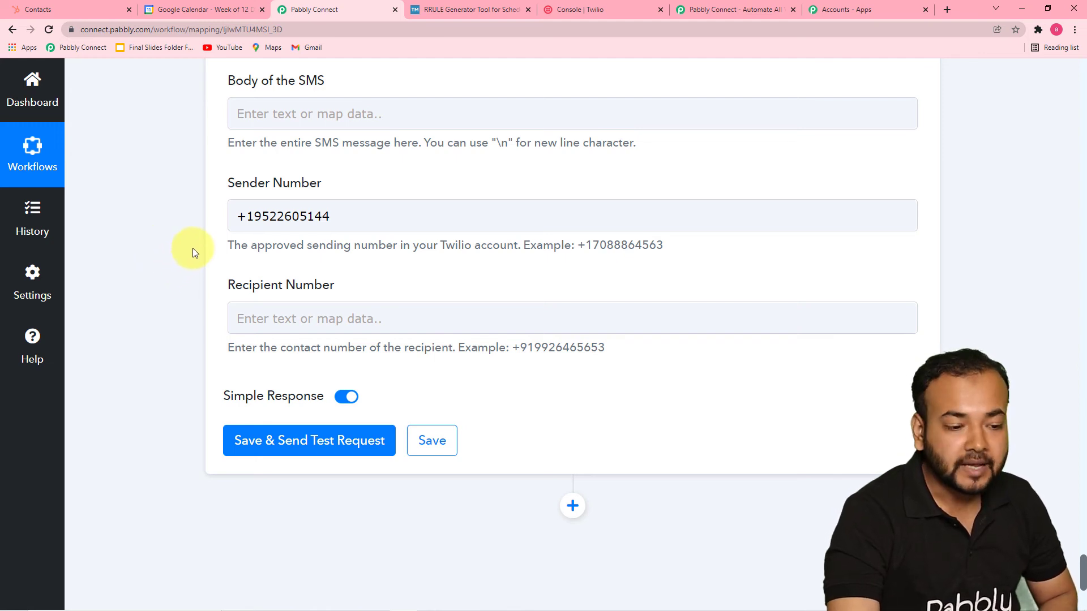
Map the HubSpot Properties Hs Searchable Calculated Phone Number as the SMS Recipient Number and prefix it with "+".
left_click(309, 318)
scroll(425, 403, "down", 2)
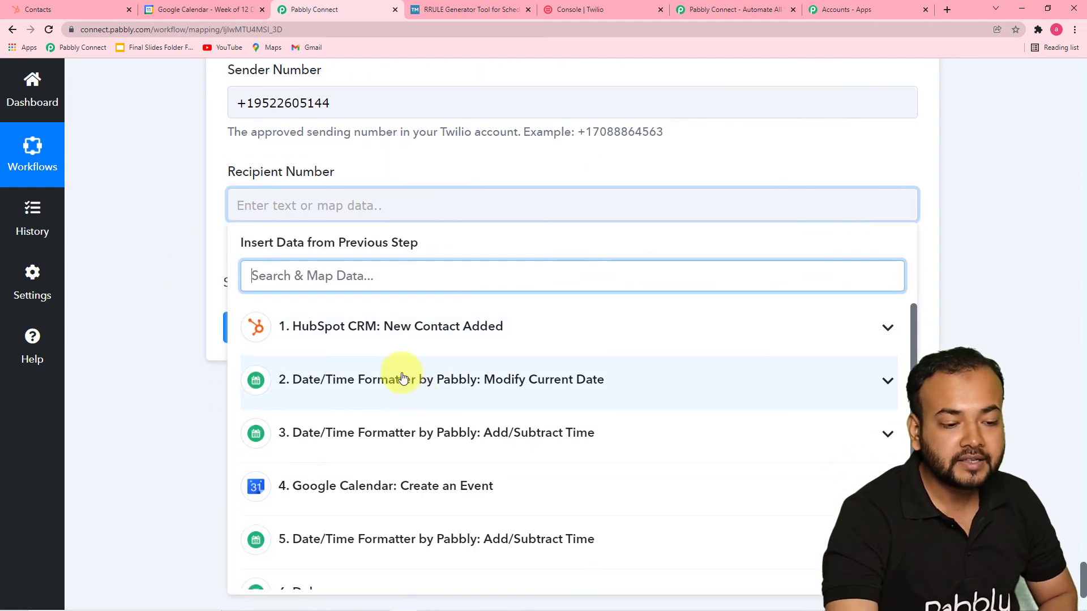
left_click(369, 331)
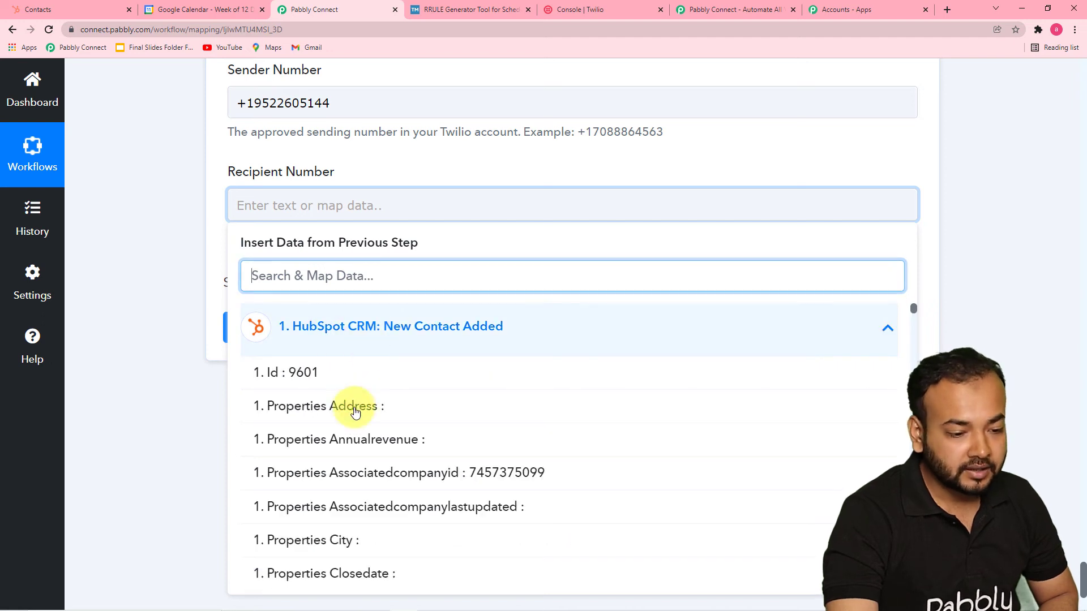
scroll(352, 407, "down", 5)
scroll(353, 416, "down", 7)
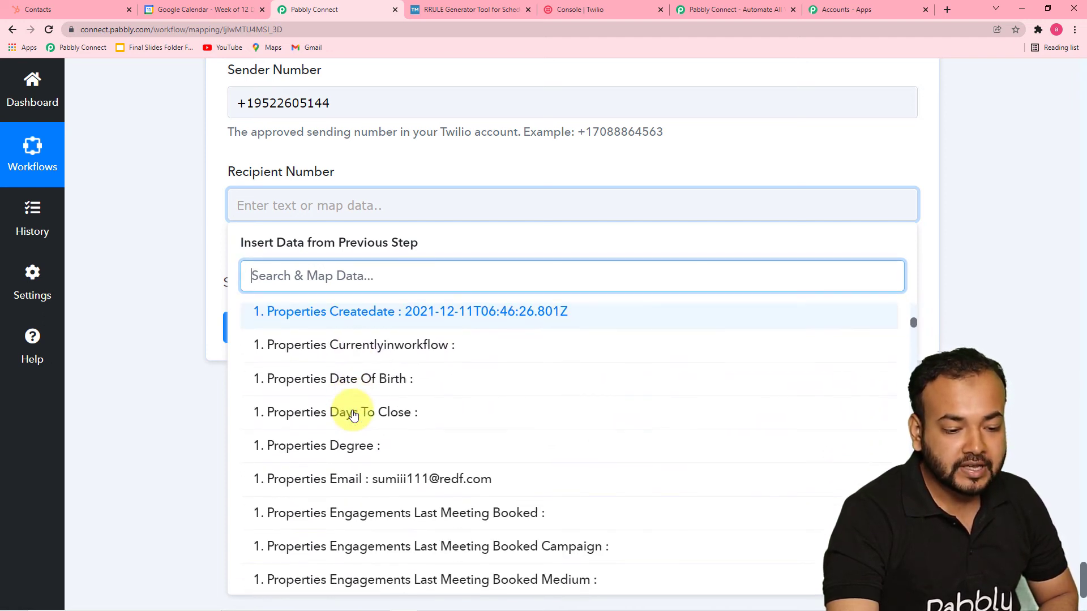
scroll(353, 416, "down", 7)
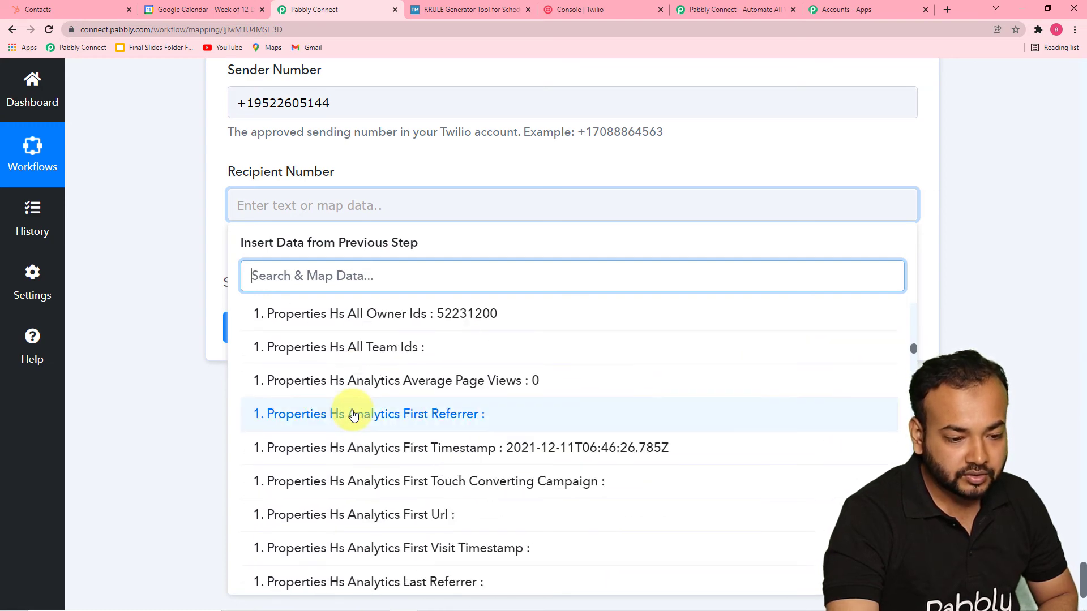
scroll(353, 416, "down", 8)
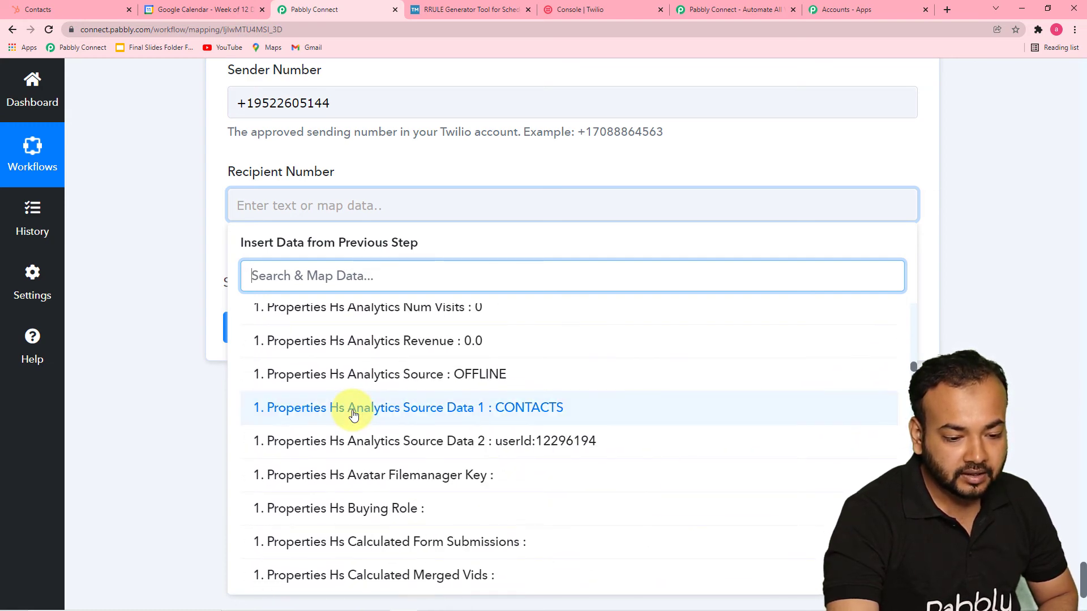
scroll(354, 416, "down", 7)
scroll(353, 416, "down", 5)
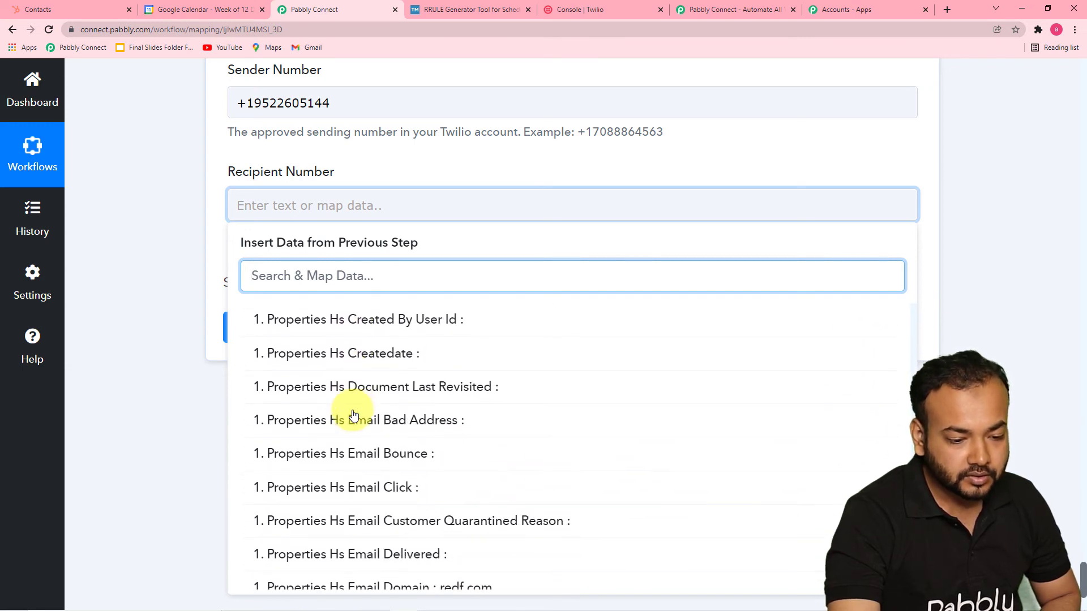
scroll(353, 416, "down", 6)
scroll(353, 416, "down", 10)
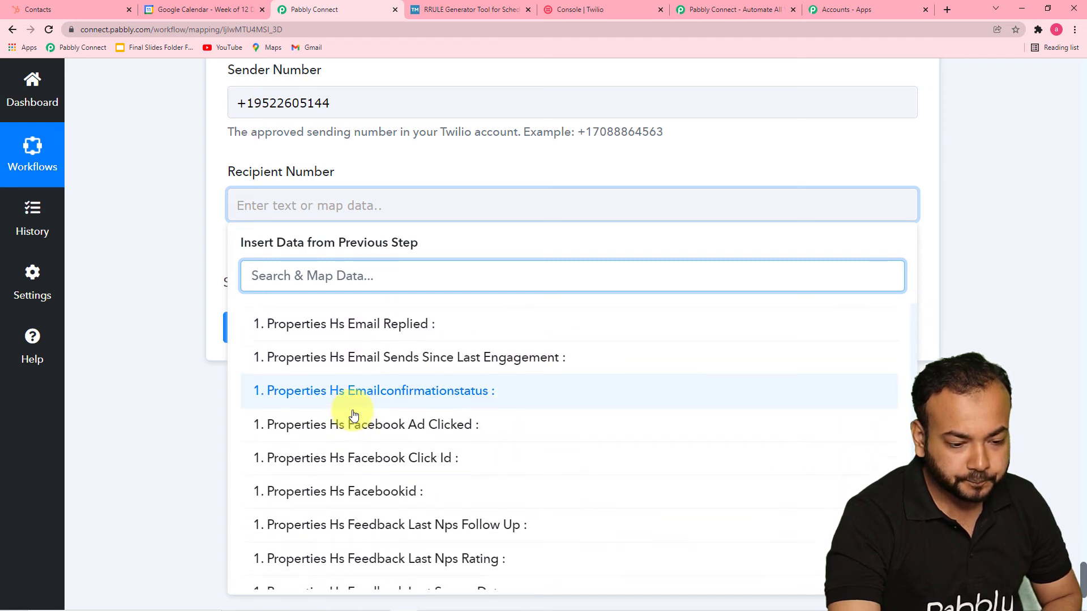
scroll(353, 415, "down", 6)
scroll(353, 416, "down", 8)
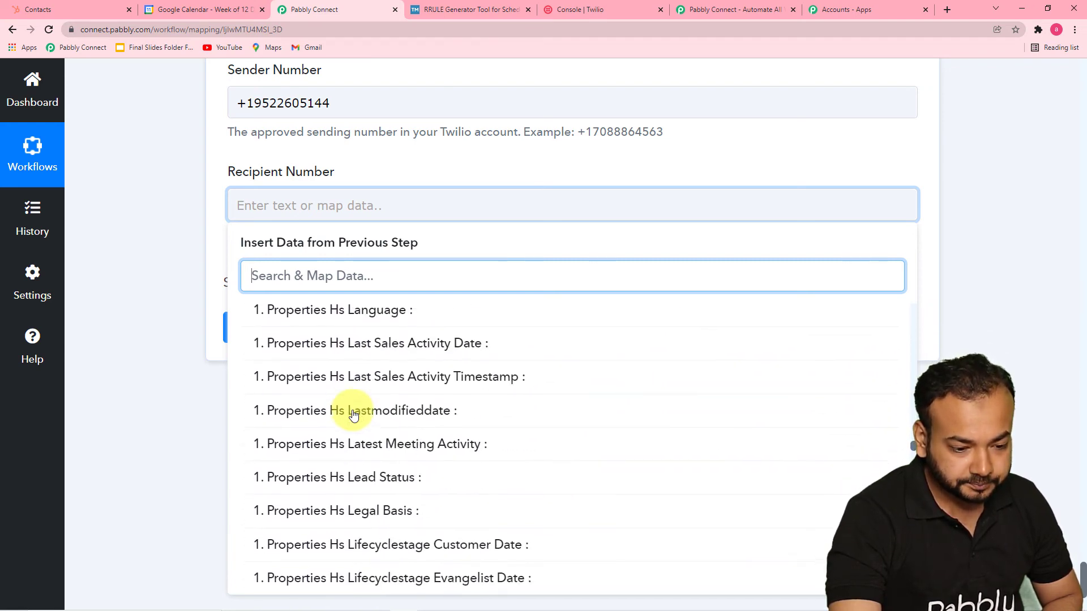
scroll(353, 416, "down", 3)
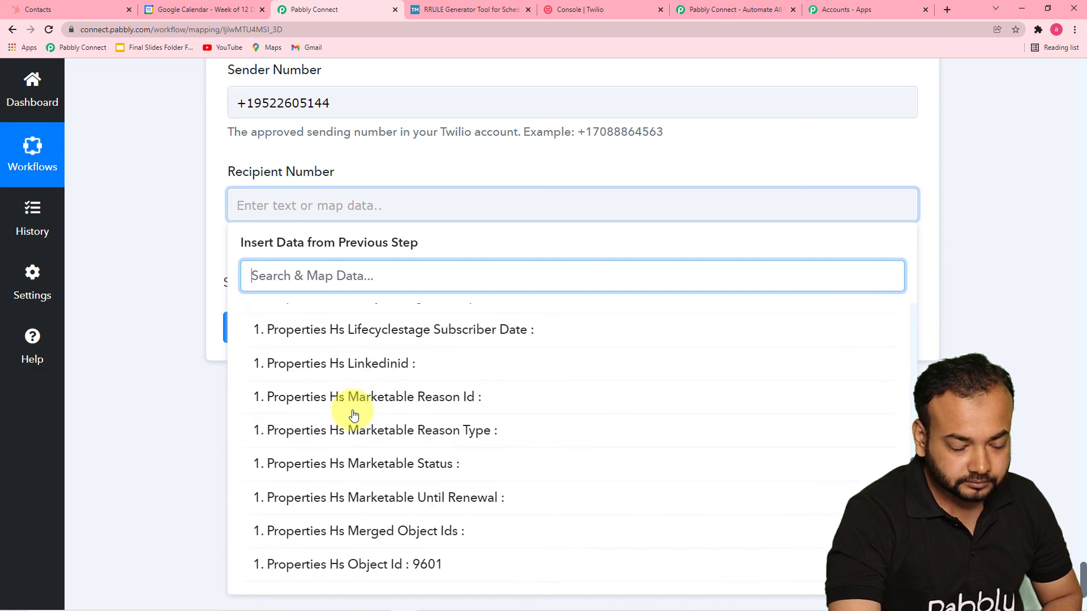
scroll(353, 416, "down", 6)
scroll(362, 415, "down", 7)
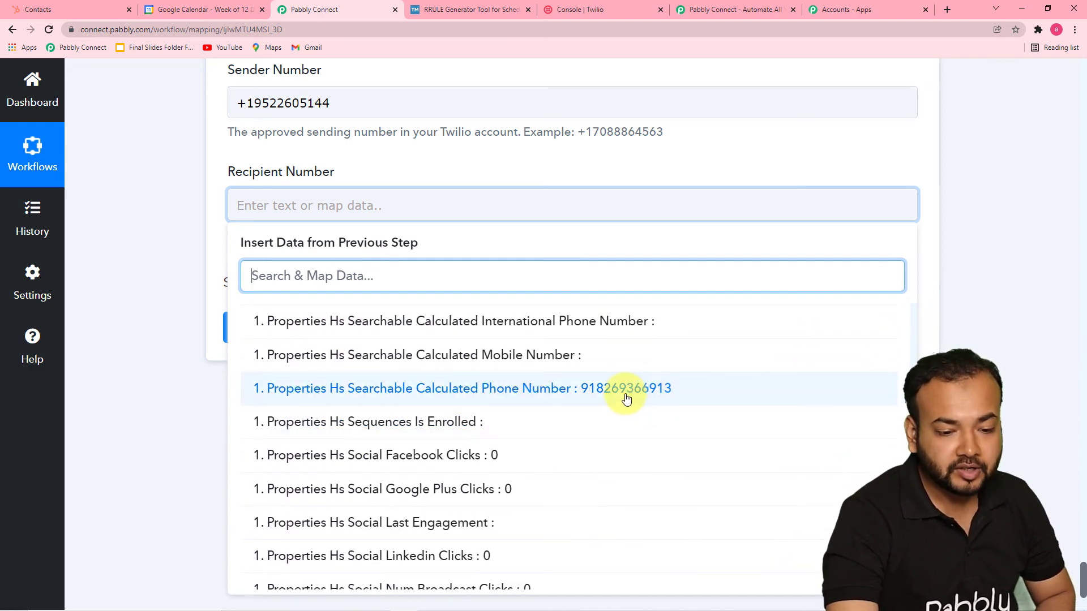
left_click(622, 399)
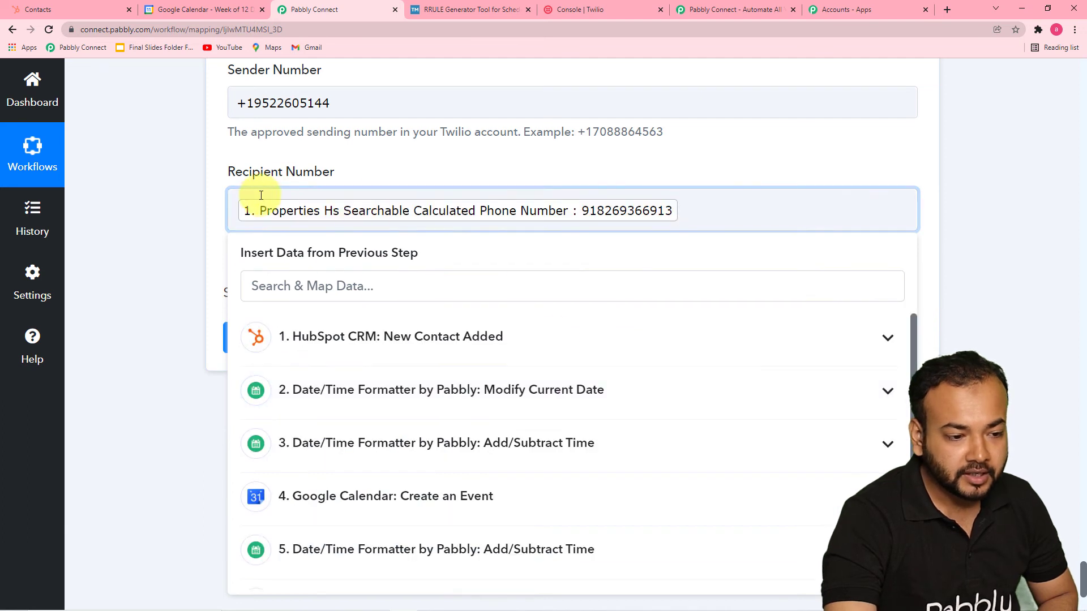
left_click(196, 209)
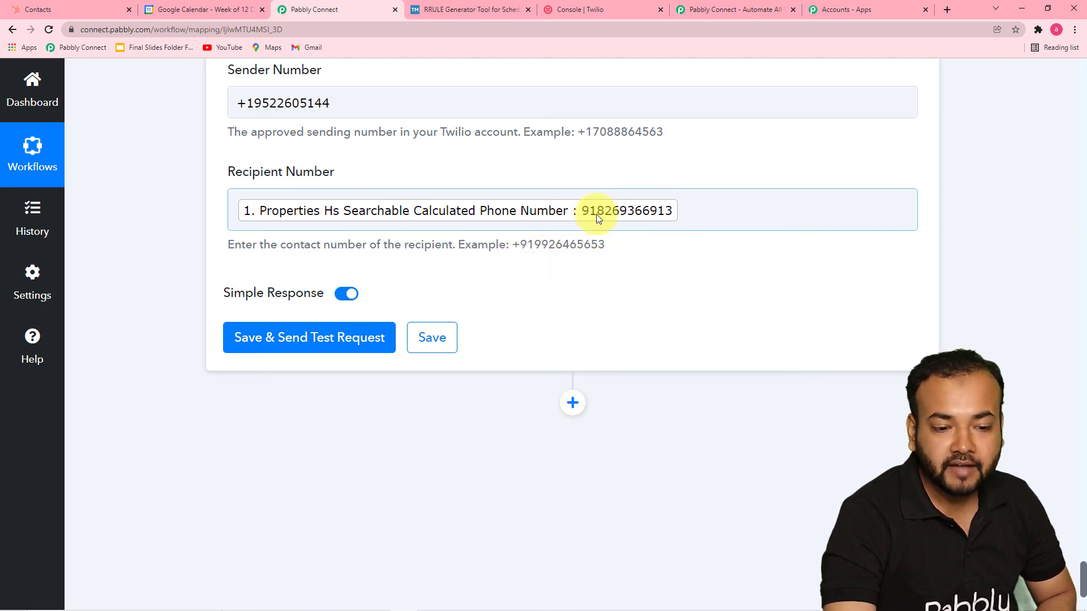
left_click(238, 209)
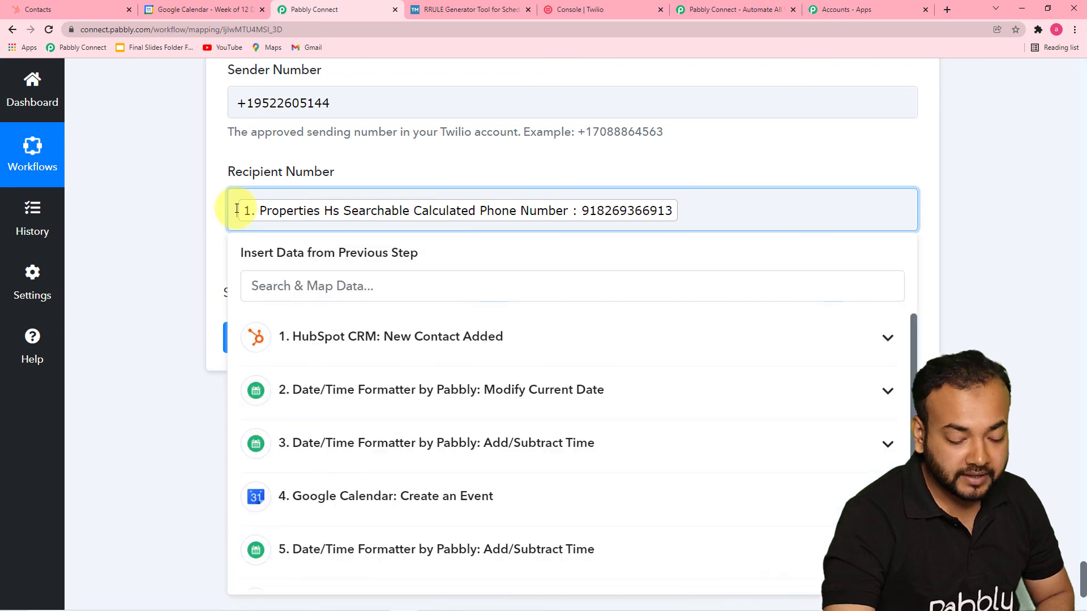
left_click(171, 183)
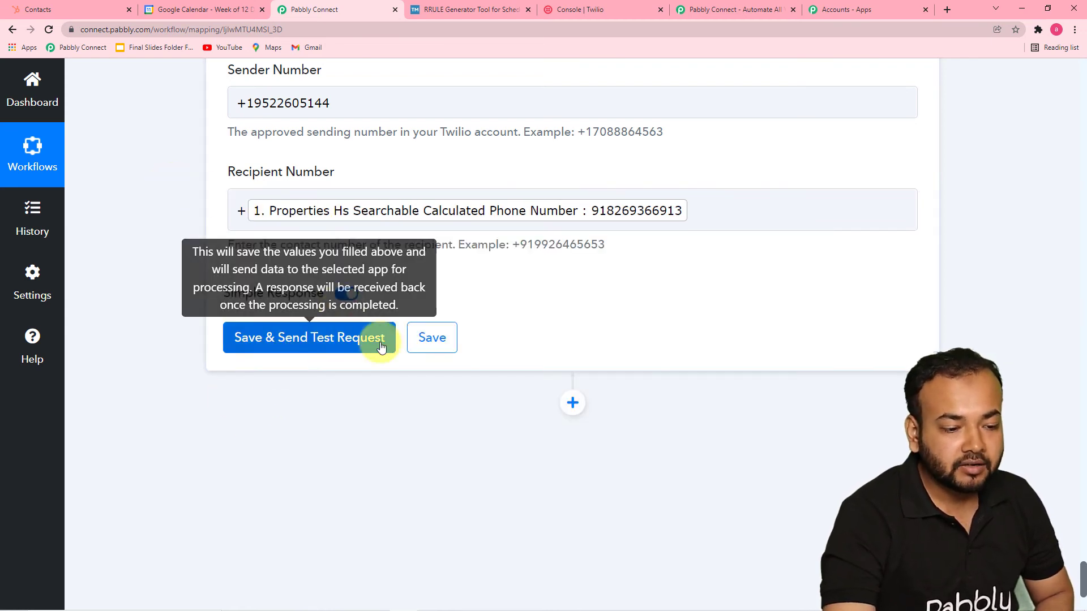
Enter the SMS body "Dear , This is to remind you that you have a meeting to attend tomorrow. See you in there. Regards Team hubspot.".
scroll(644, 359, "up", 5)
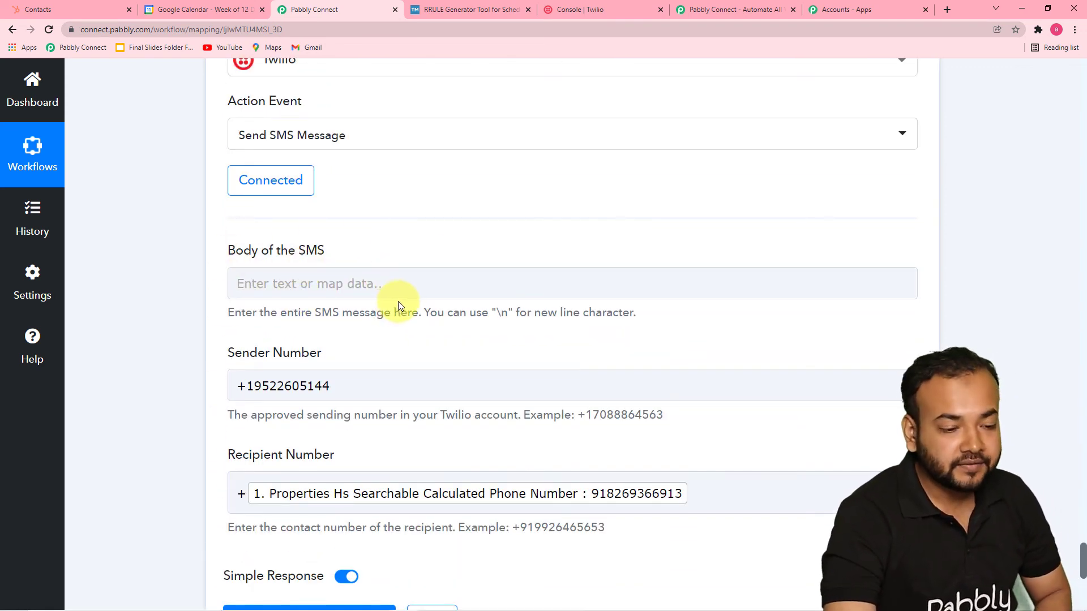
left_click(403, 286)
type("Dear , This is to remind you that you have a meeting to attend tomorrow. See you in there. Regards Team hubspot.")
scroll(186, 270, "down", 1)
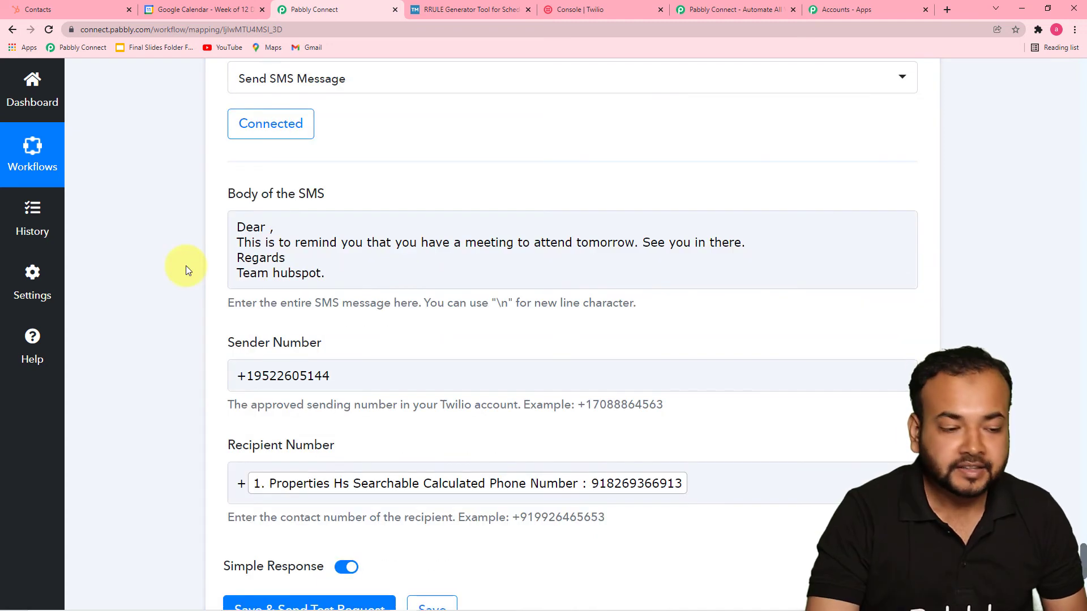
Insert the HubSpot Properties Firstname field after "Dear" in the SMS body.
left_click(265, 238)
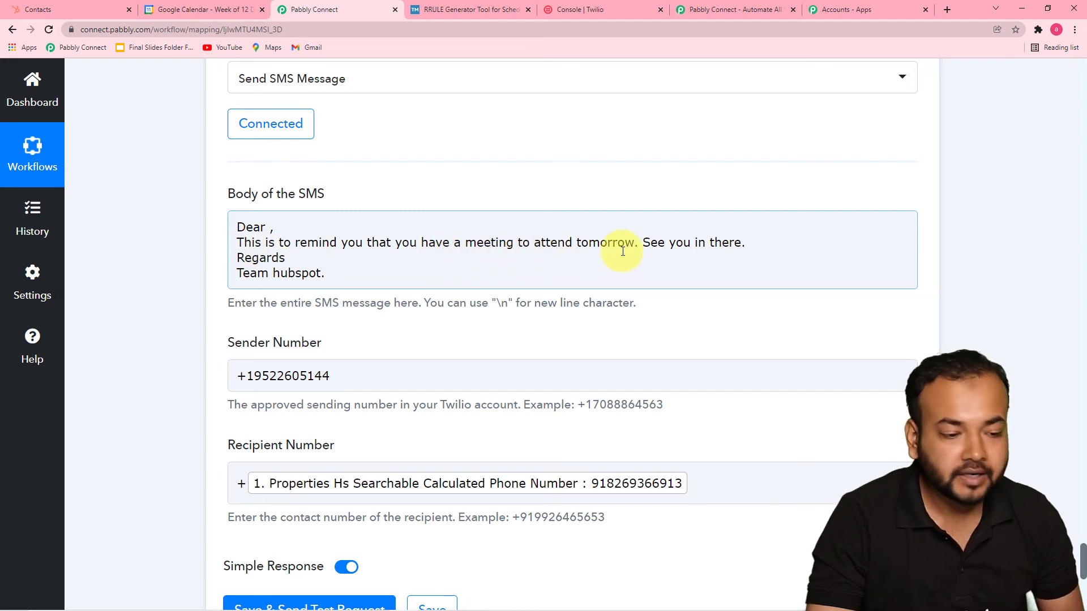
left_click(267, 228)
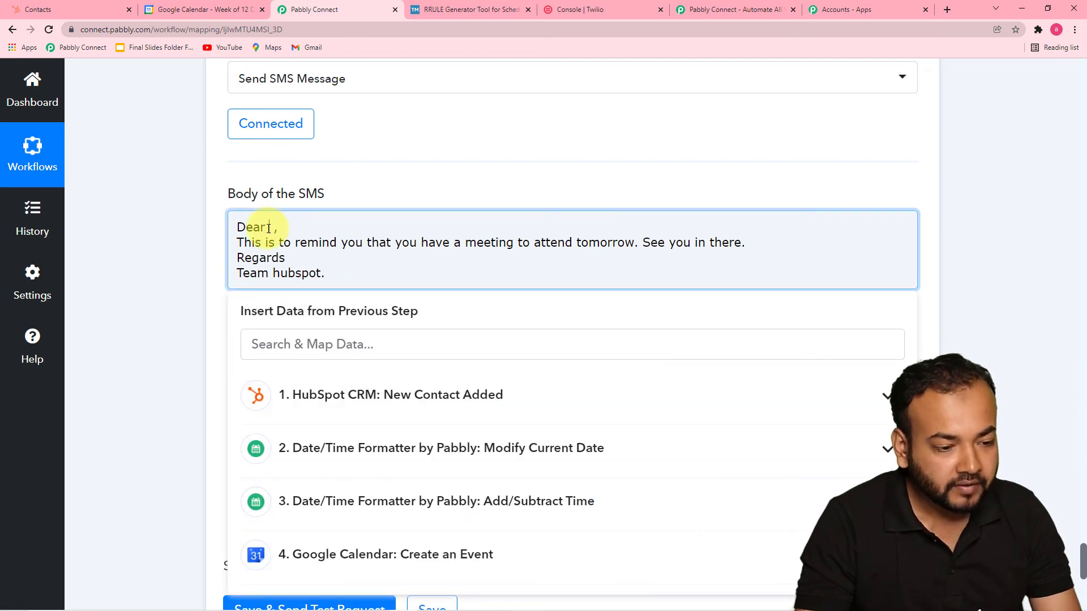
left_click(360, 396)
scroll(423, 446, "down", 5)
scroll(423, 447, "down", 8)
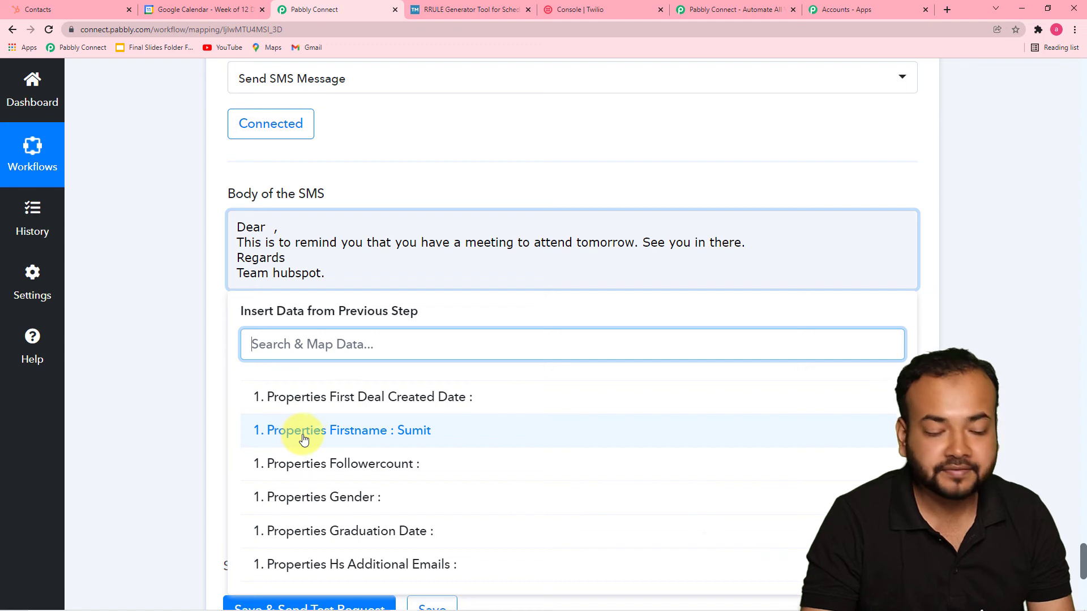
left_click(377, 435)
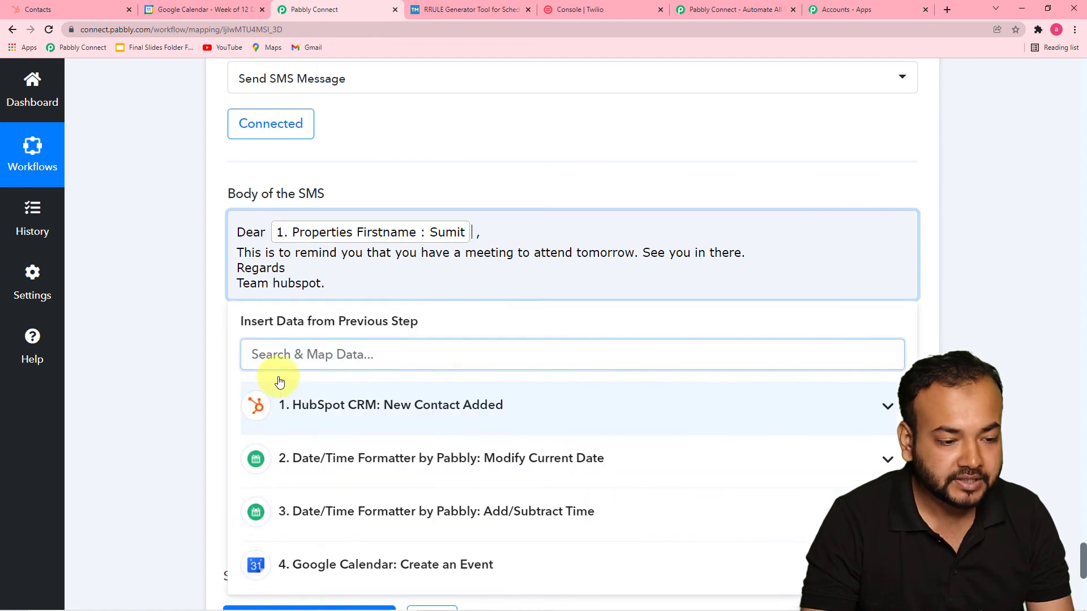
left_click(184, 297)
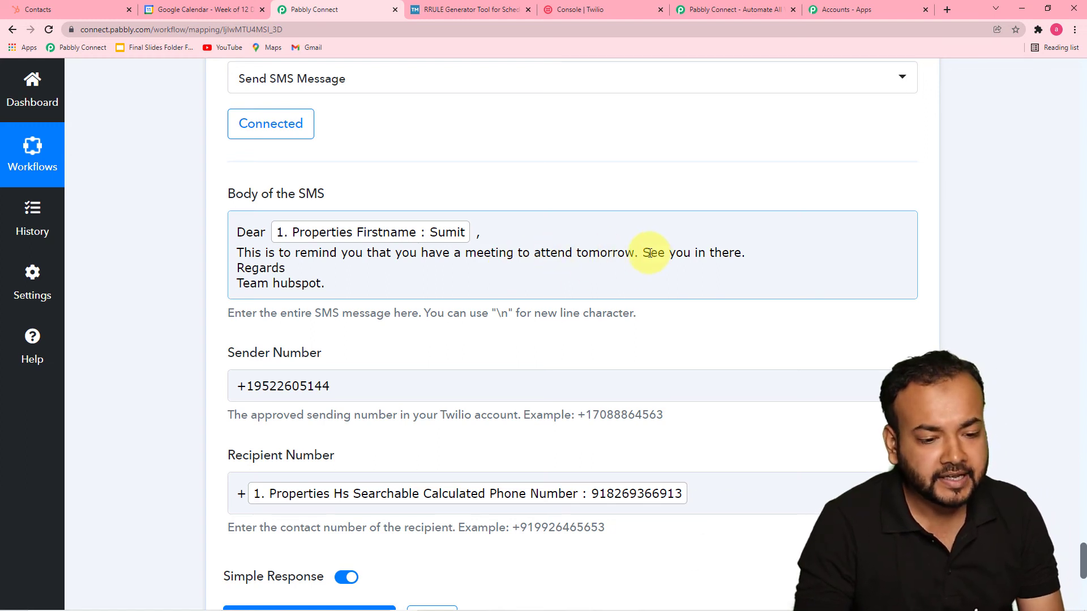
left_click(579, 249)
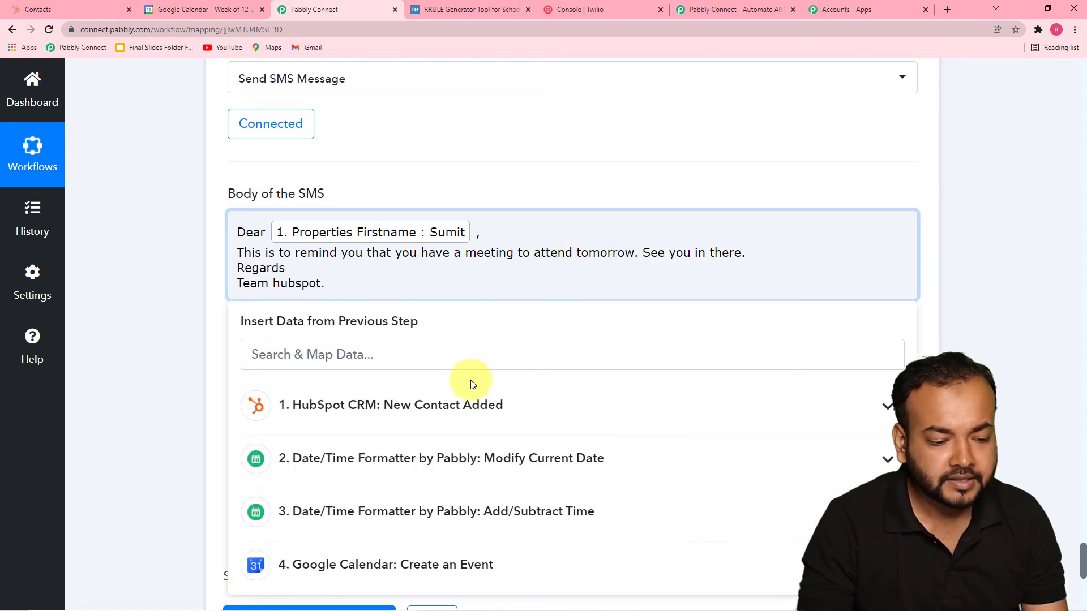
scroll(470, 385, "down", 1)
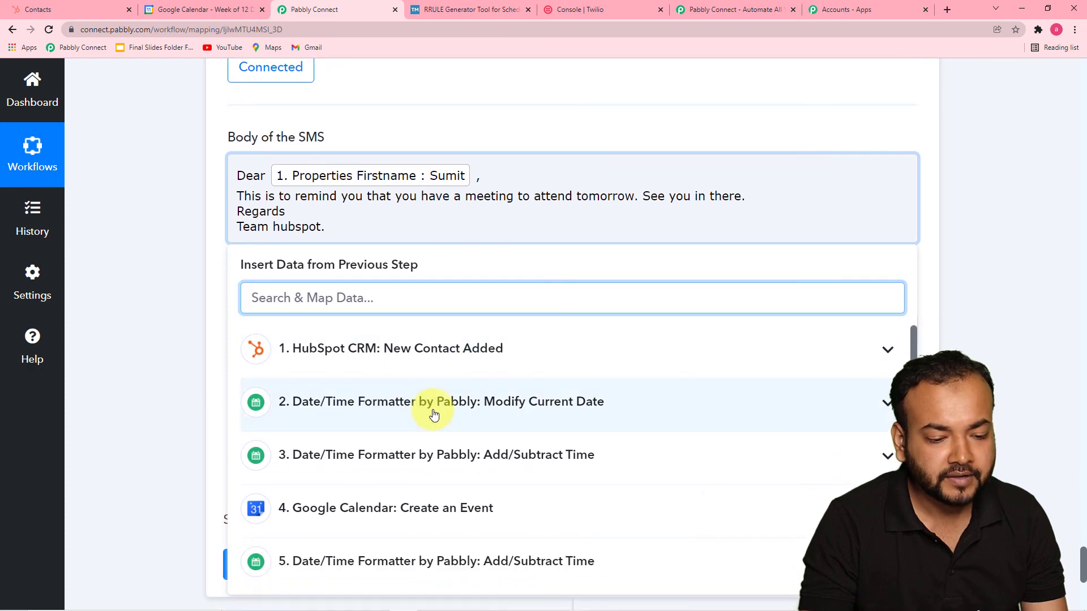
left_click(474, 405)
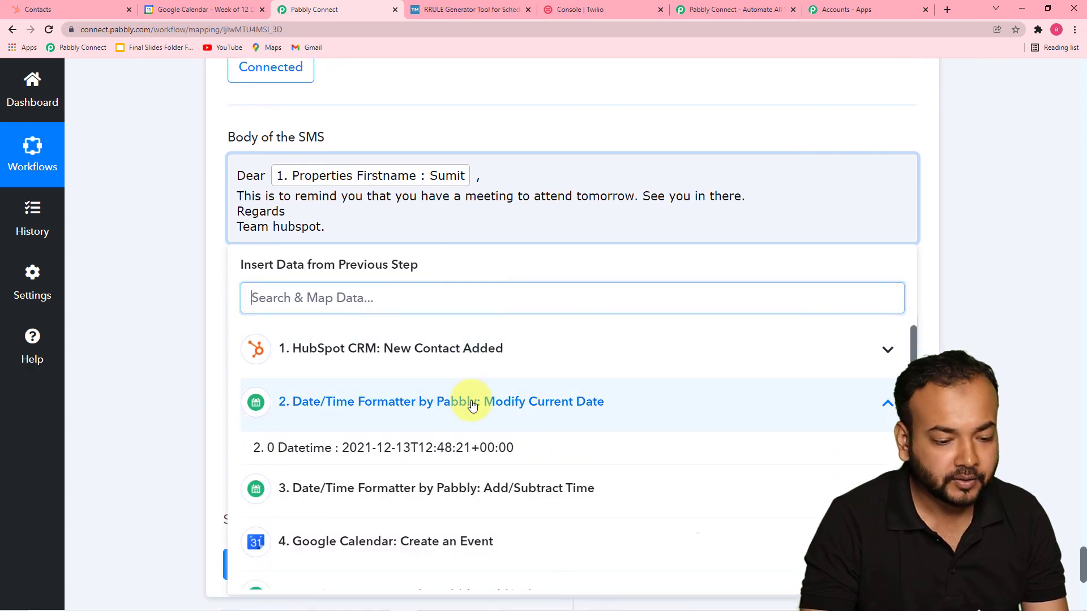
left_click(189, 323)
Save the Twilio SMS action, send a test request and check the response against the recipient number.
scroll(186, 310, "down", 4)
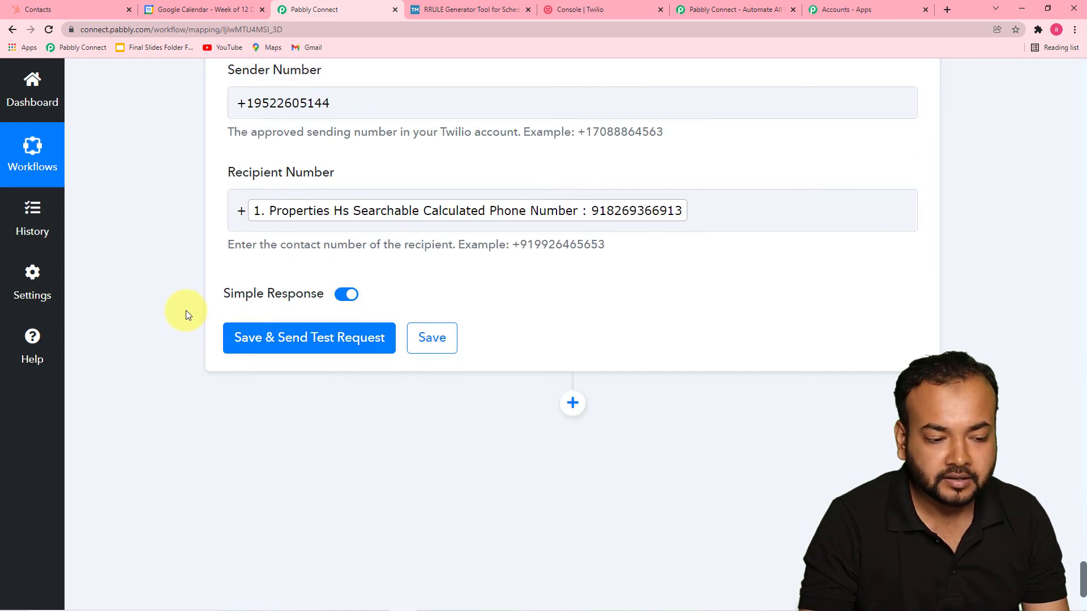
left_click(267, 339)
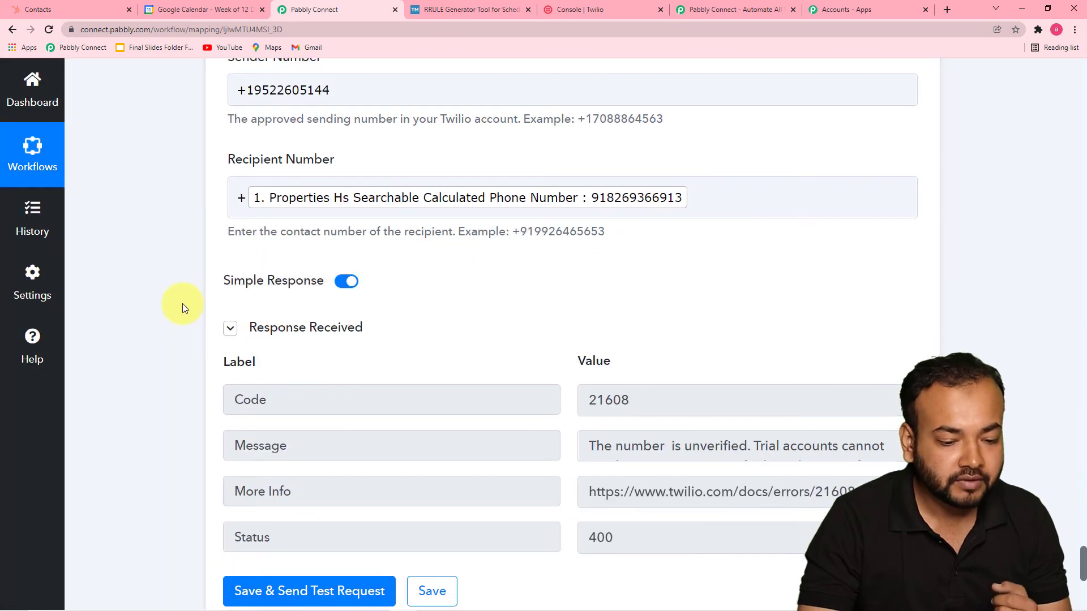
scroll(182, 308, "up", 2)
scroll(182, 308, "down", 3)
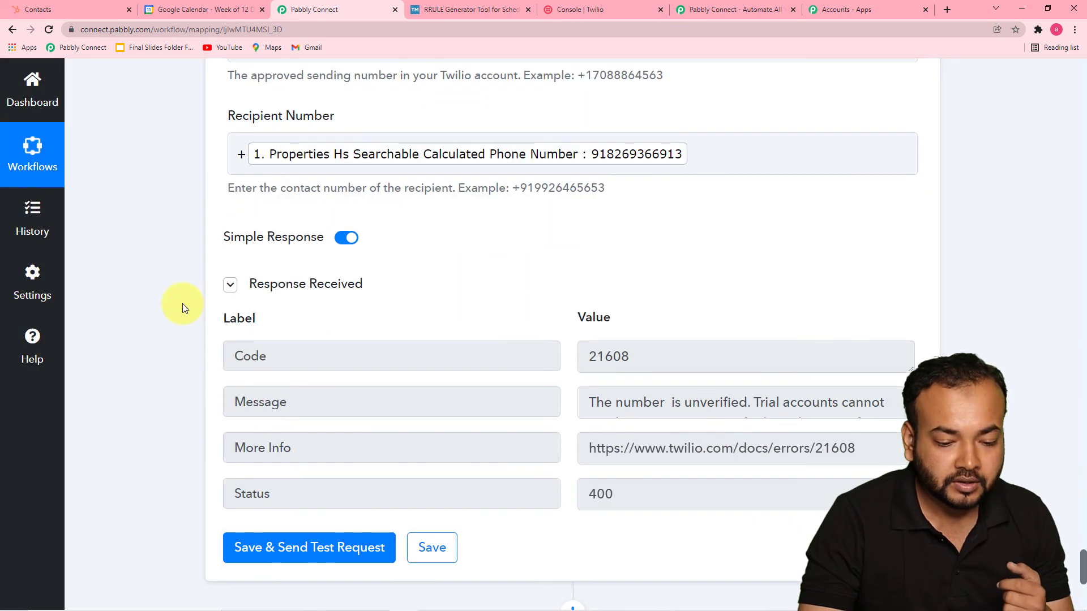
left_click(608, 162)
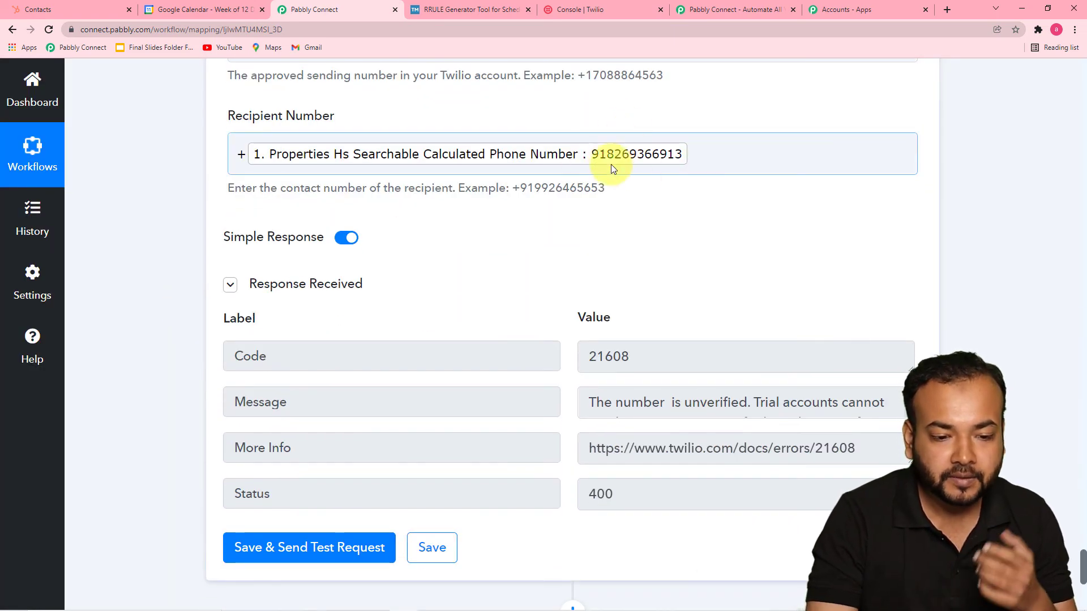
left_click(601, 191)
scroll(601, 190, "down", 2)
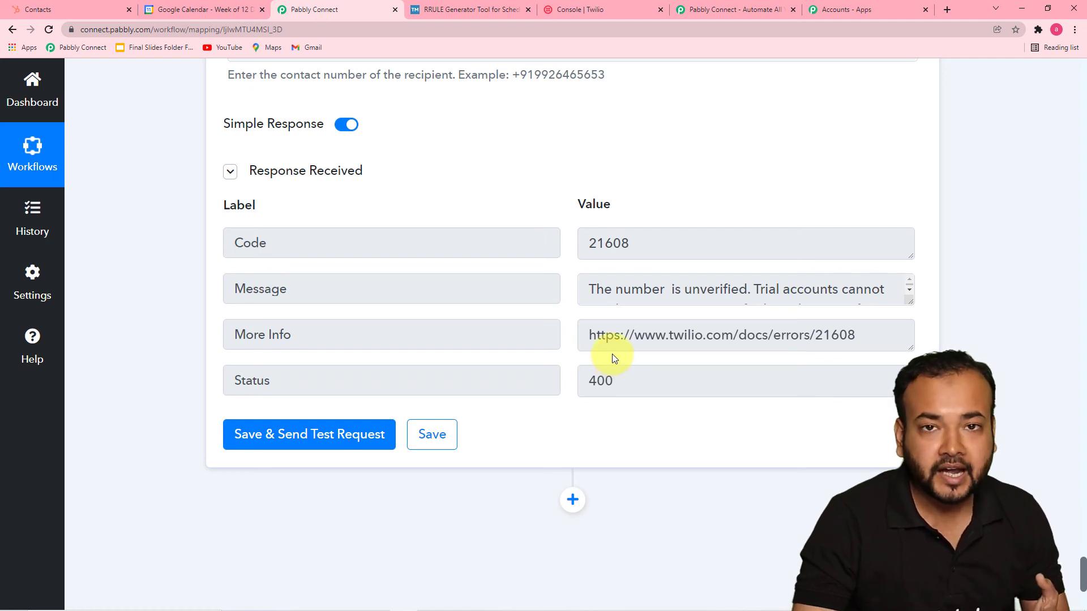
Switch to the mirrored phone screen, view the Twilio reminder SMS and return to the Pabbly Connect workflow.
mouse_move(576, 592)
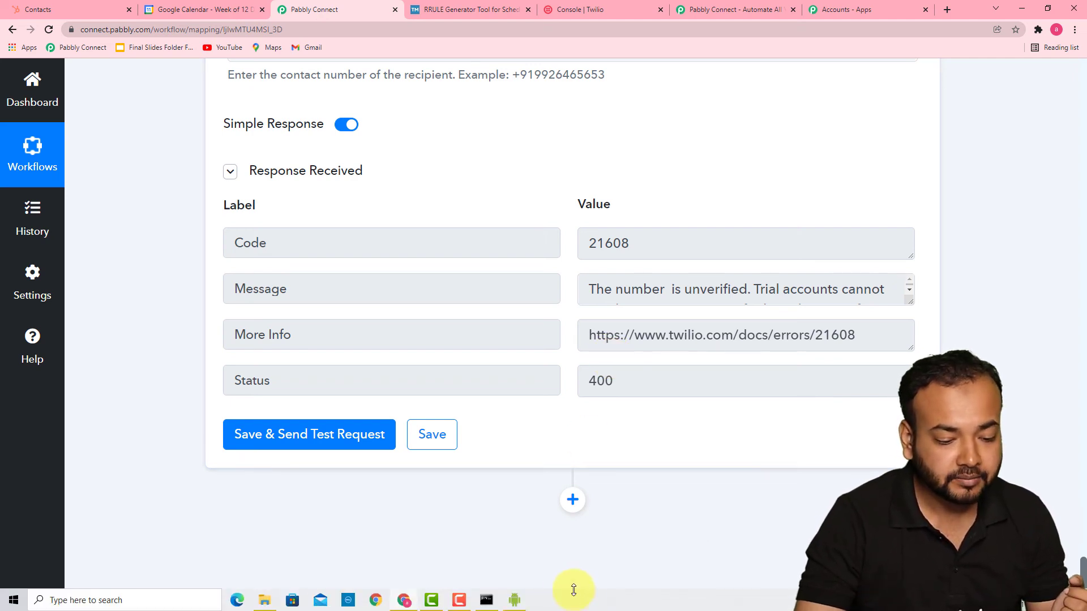
left_click(513, 600)
left_click(634, 17)
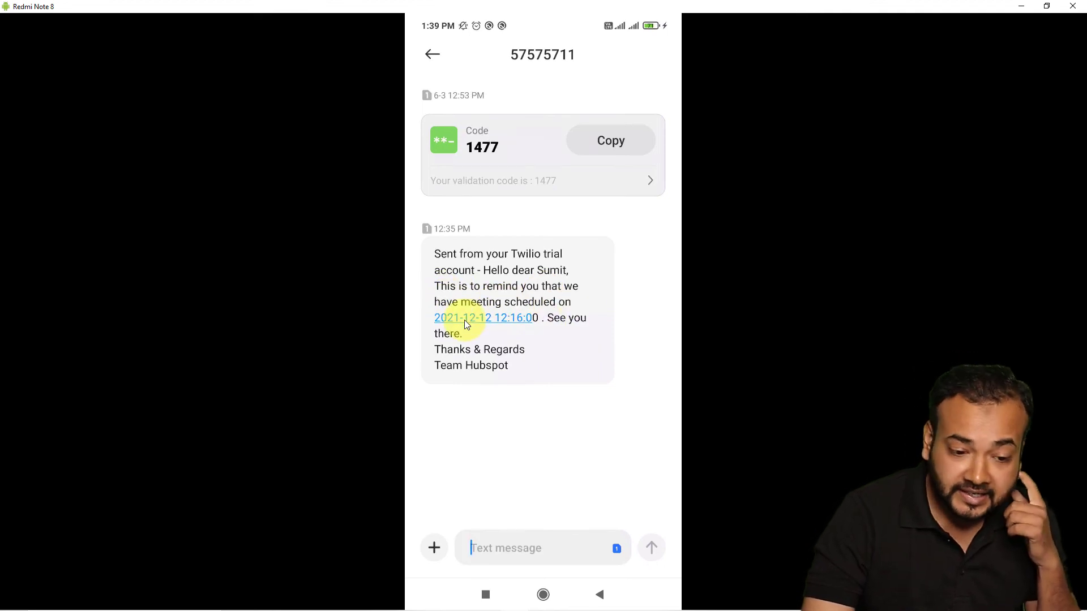
left_click(1022, 6)
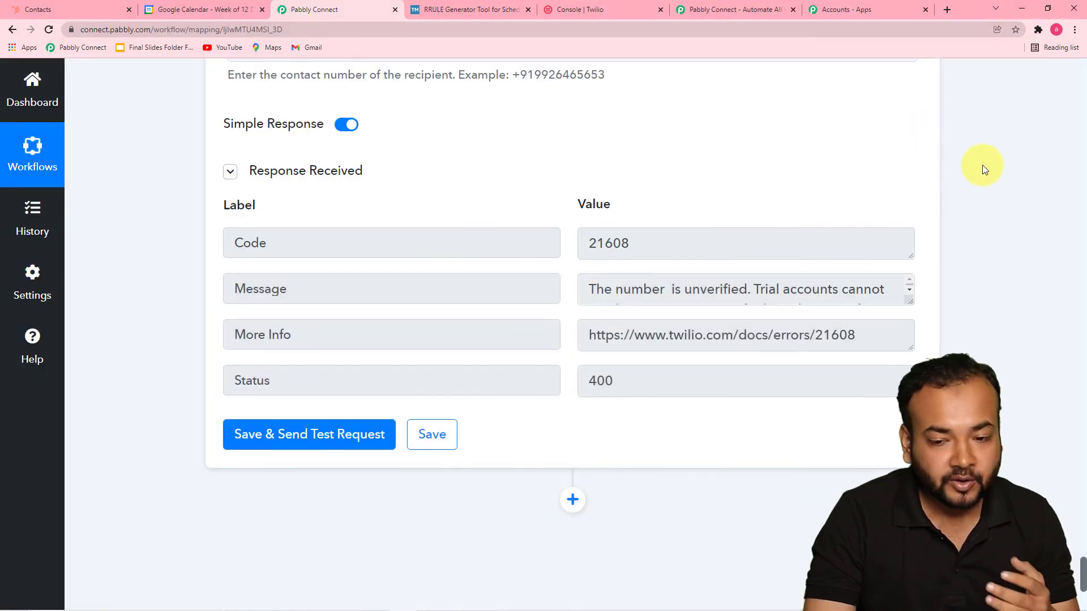
Return to the start of the workflow and review the HubSpot CRM New Contact Added trigger and its received contact properties.
scroll(982, 165, "up", 4)
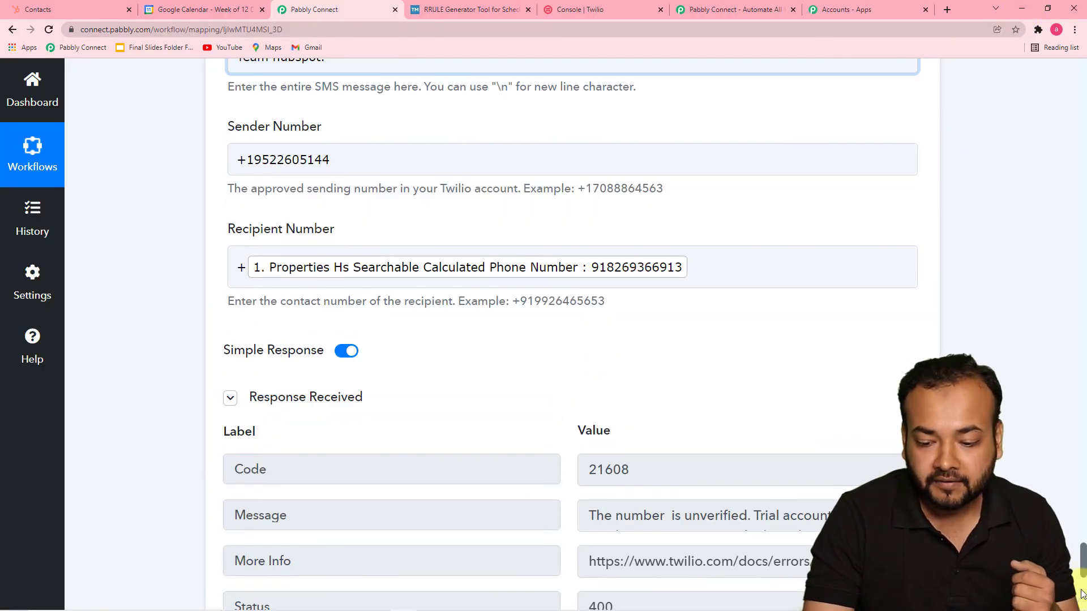
mouse_move(1081, 564)
left_mouse_down()
mouse_move(1072, 311)
mouse_move(1082, 85)
left_mouse_up()
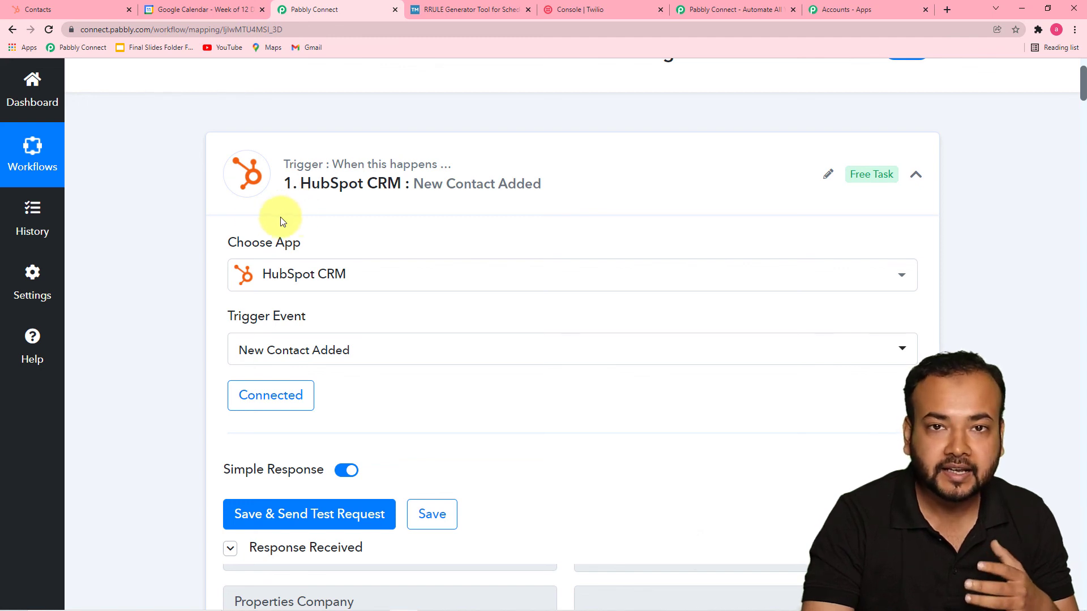
scroll(181, 224, "down", 4)
scroll(175, 226, "down", 2)
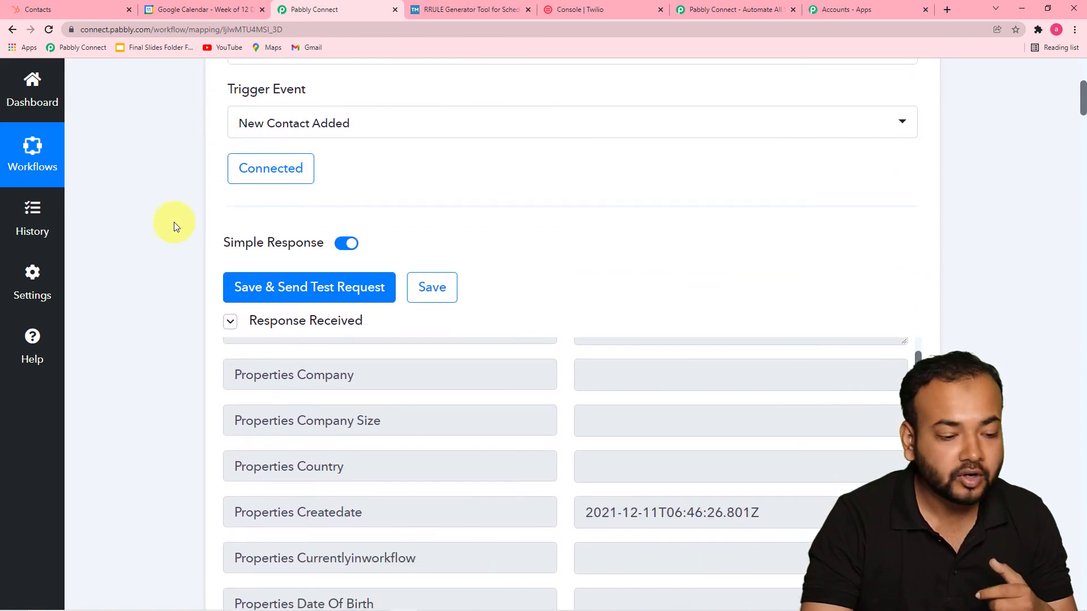
scroll(313, 328, "down", 5)
scroll(313, 327, "down", 1)
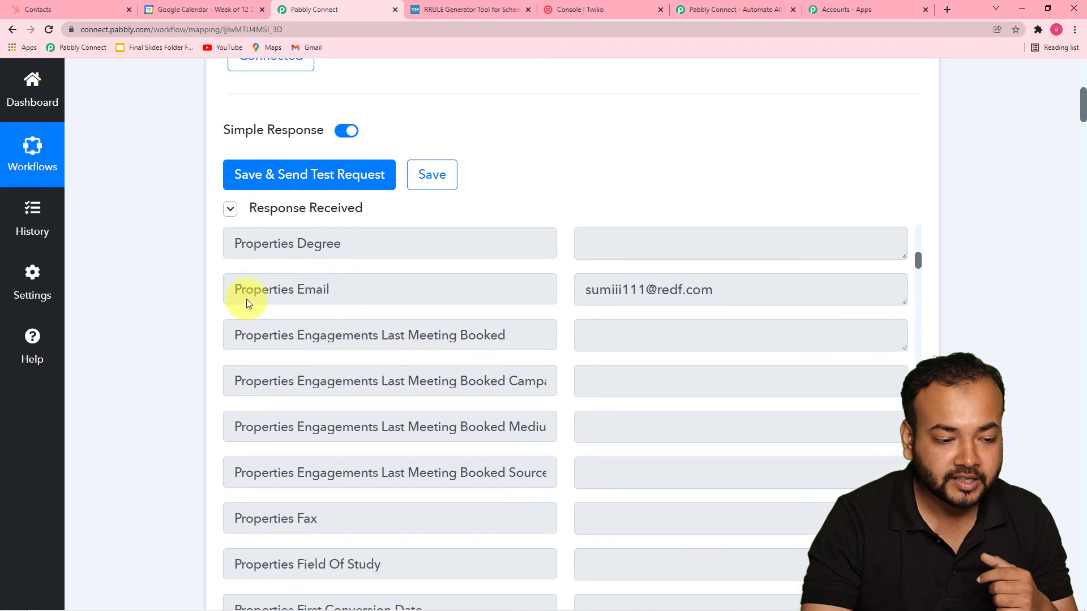
scroll(164, 274, "down", 2)
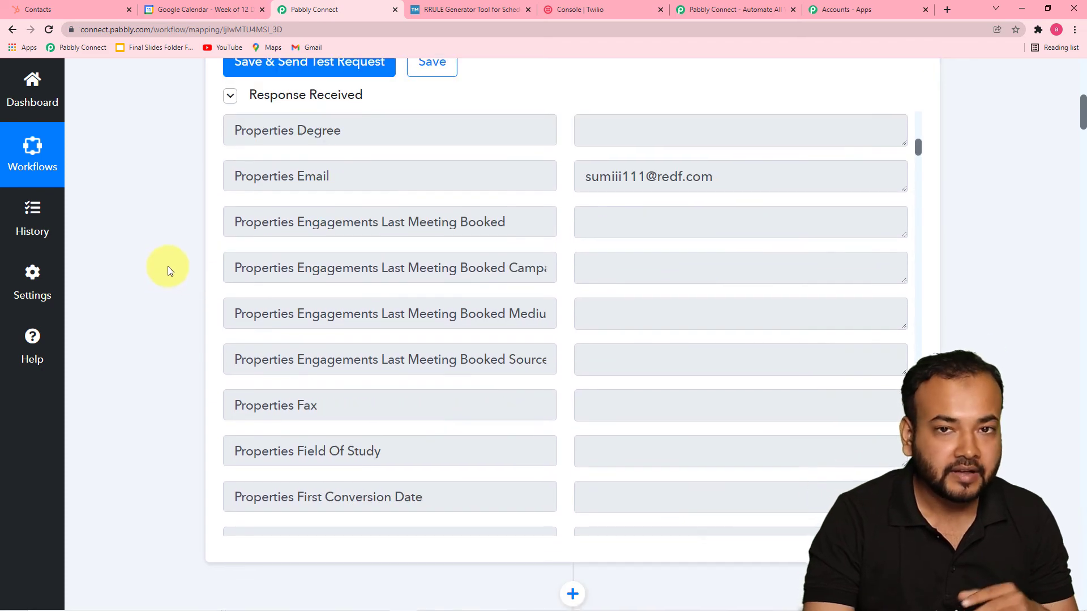
scroll(167, 271, "down", 3)
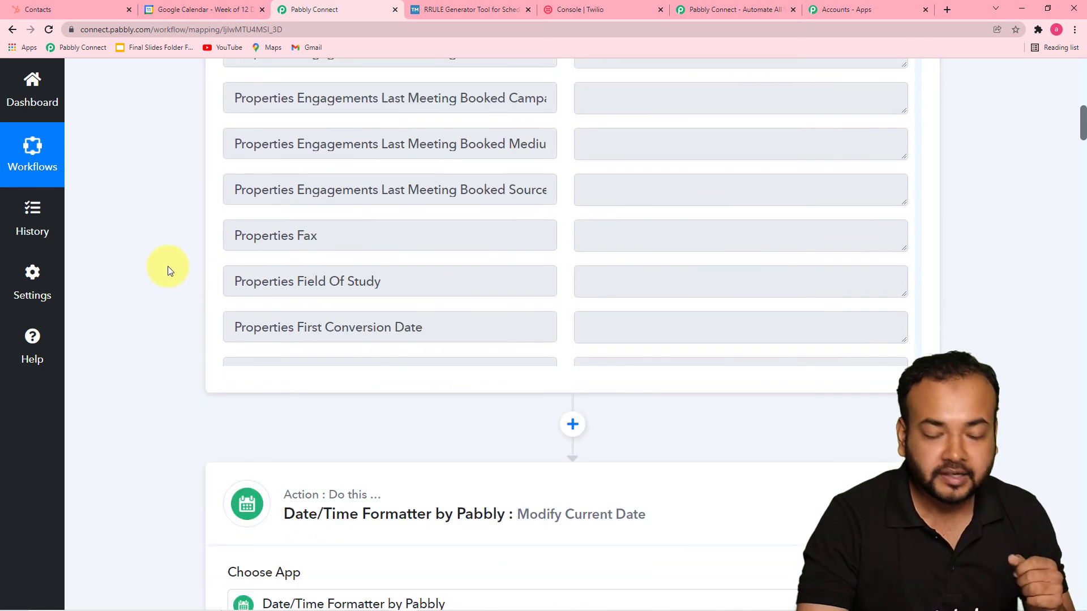
Review the Modify Current Date action's date format, time zone, operation, unit, value and response.
scroll(181, 272, "down", 6)
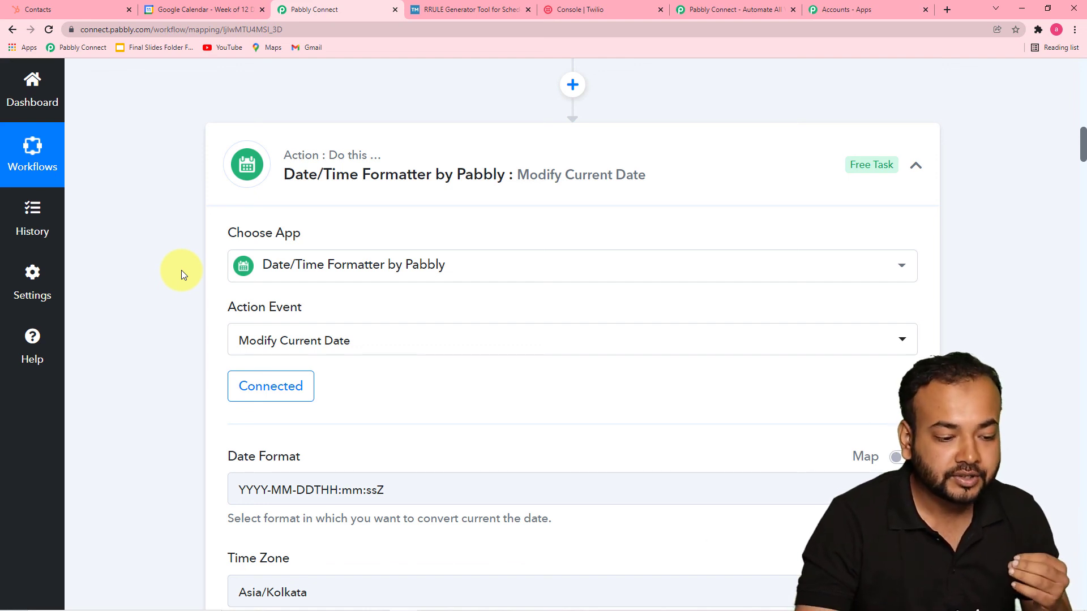
scroll(181, 270, "down", 2)
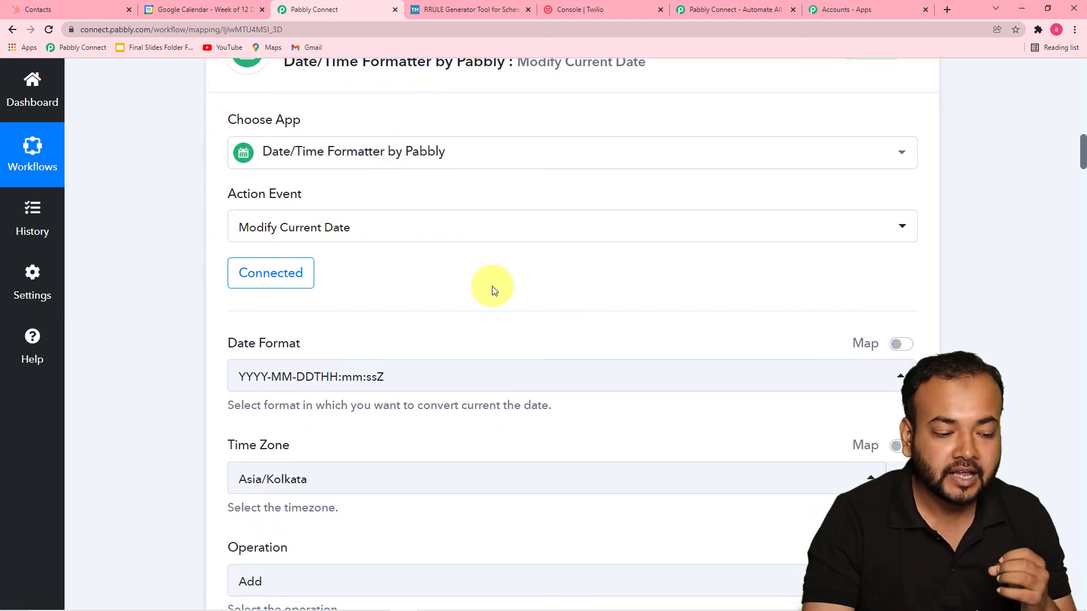
scroll(491, 286, "down", 2)
scroll(491, 287, "down", 2)
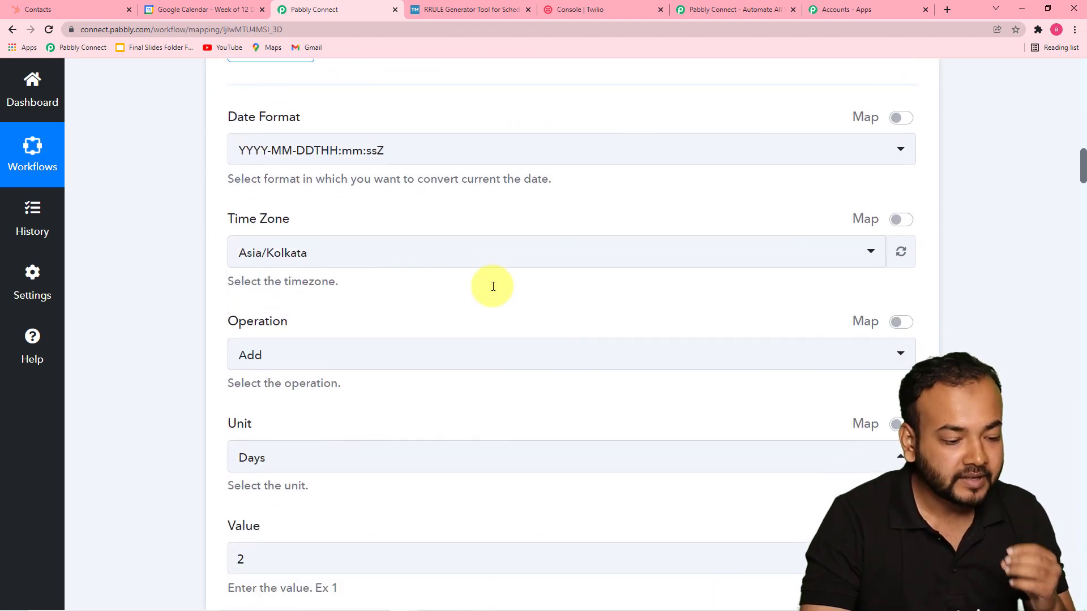
scroll(492, 286, "down", 2)
scroll(493, 287, "down", 2)
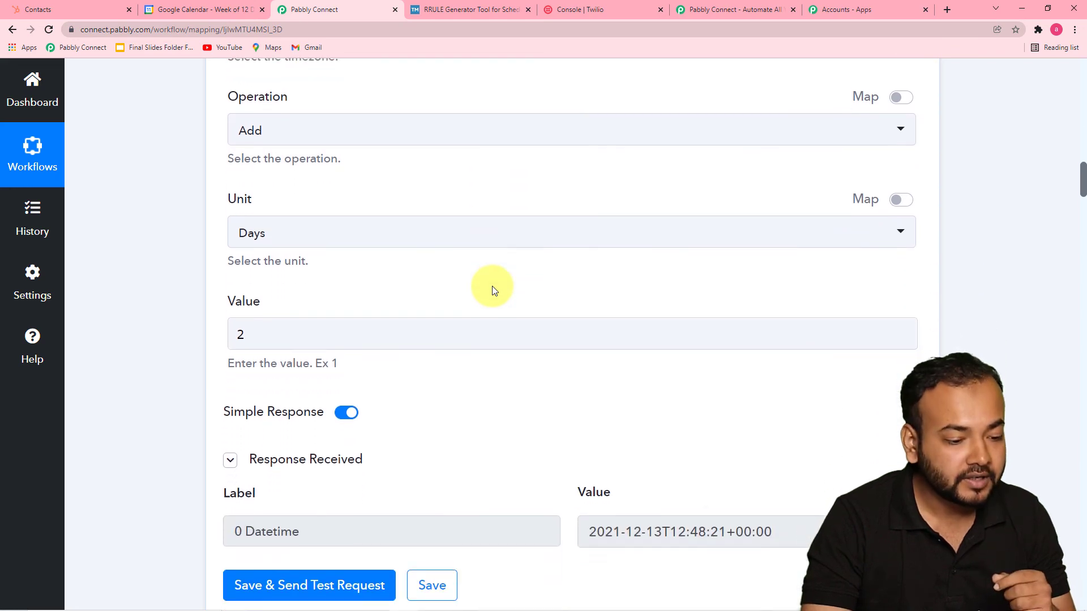
scroll(188, 271, "down", 7)
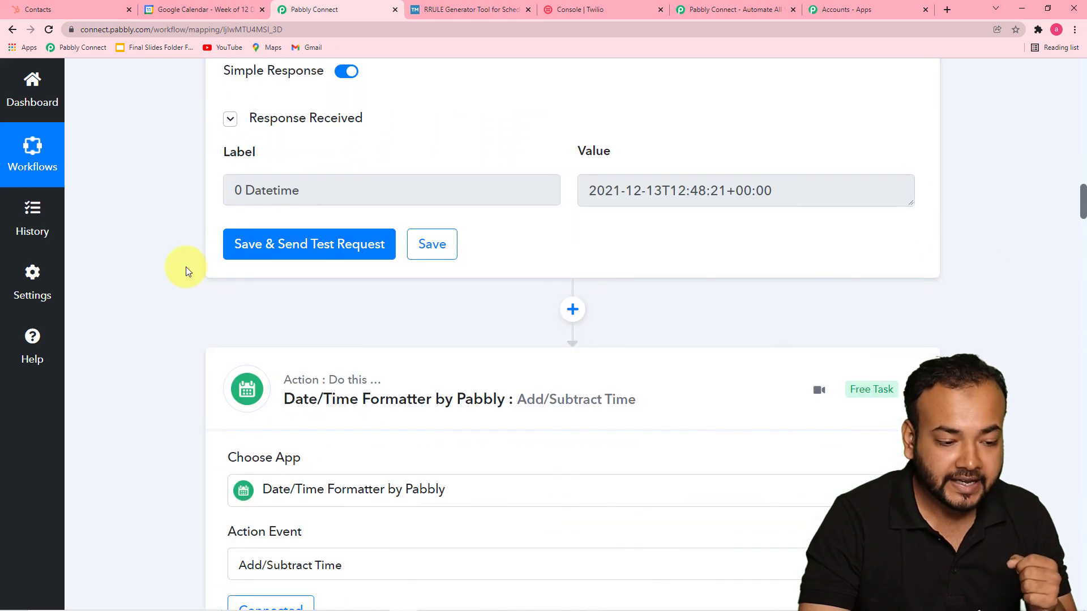
Review the first Add/Subtract Time action's input date, formats, expression and response, which provide the meeting's end time.
scroll(186, 267, "down", 2)
scroll(612, 186, "up", 3)
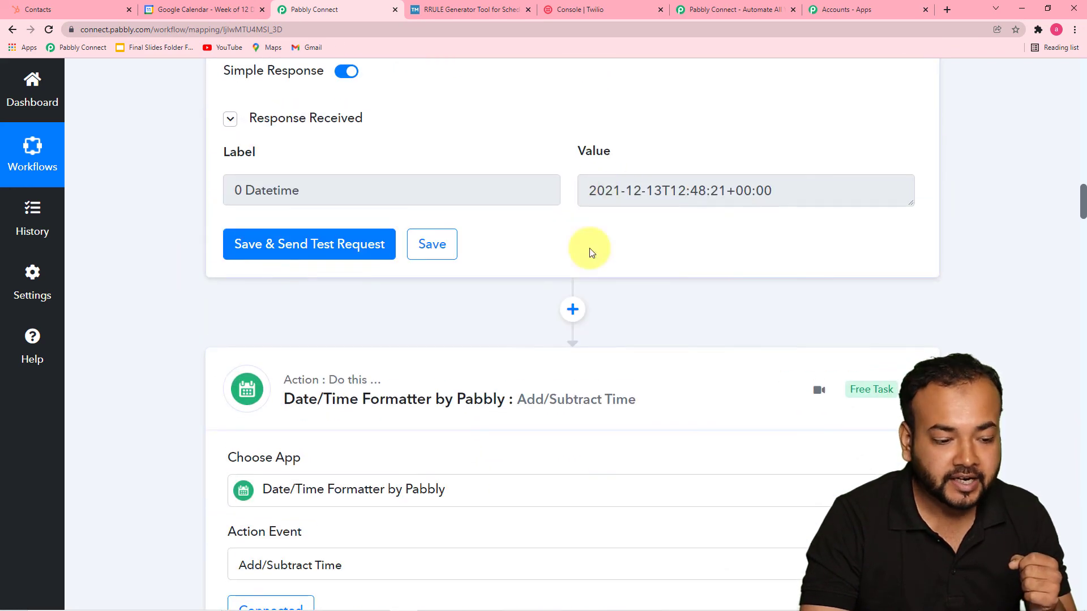
scroll(358, 280, "down", 2)
scroll(358, 282, "down", 3)
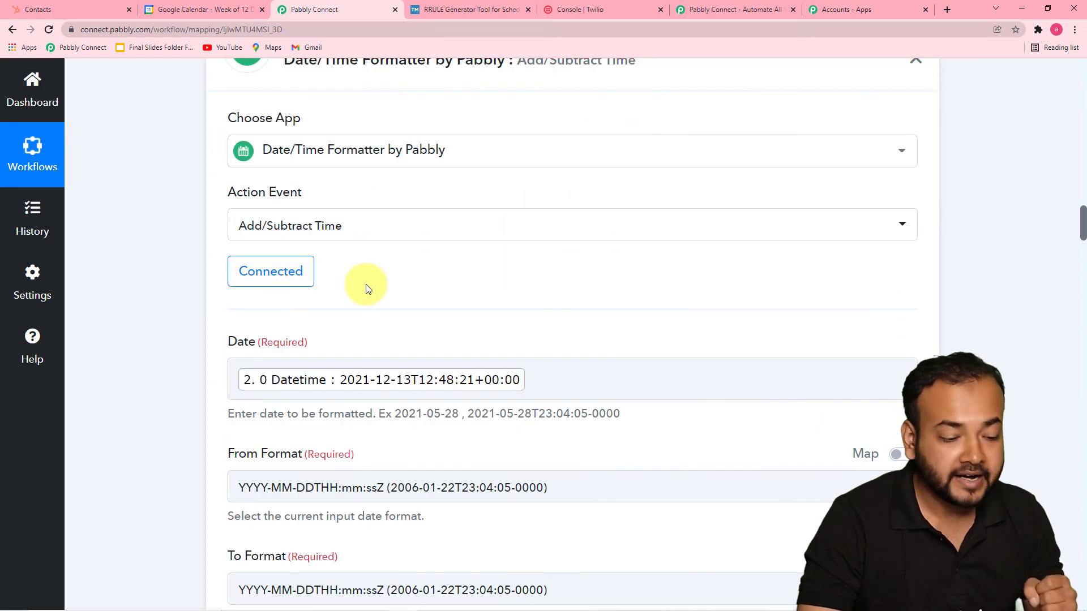
scroll(367, 289, "down", 1)
scroll(420, 243, "up", 1)
scroll(475, 238, "down", 4)
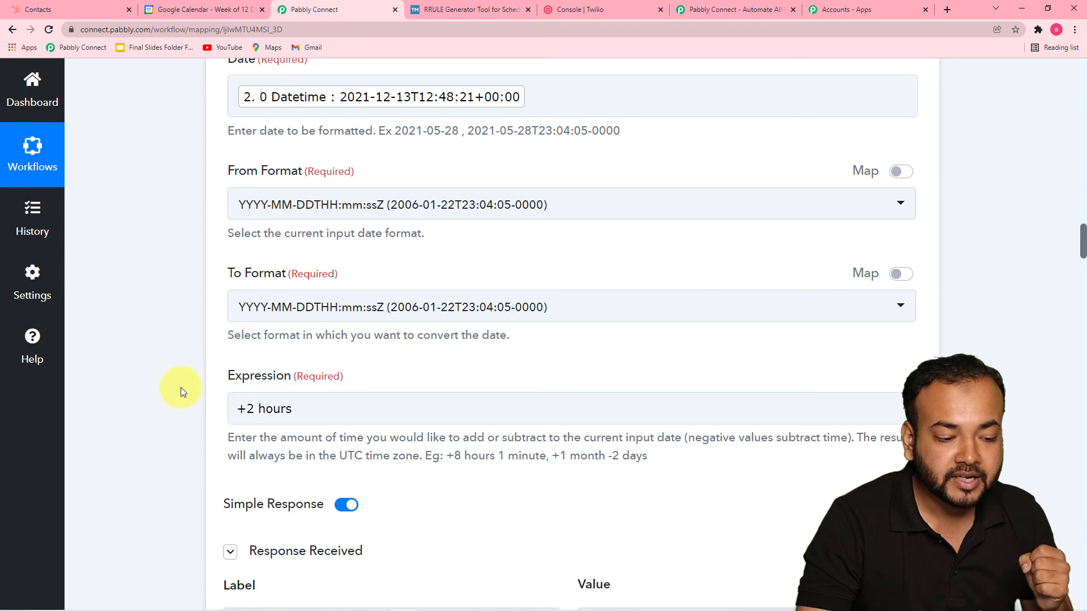
scroll(151, 335, "down", 3)
scroll(152, 337, "down", 2)
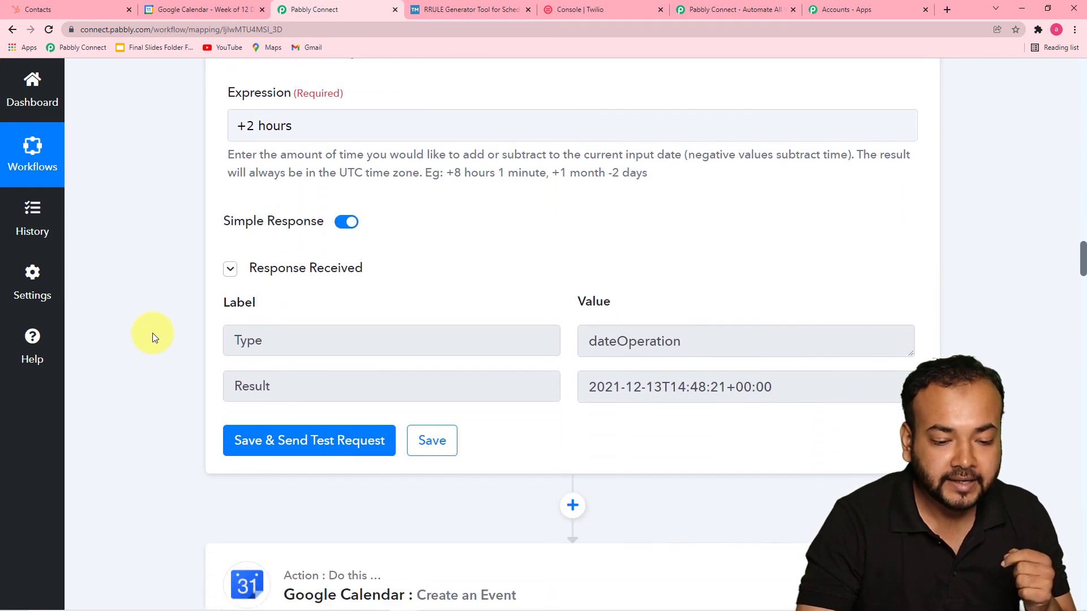
Review the Google Calendar Create an Event action's title, description, start and end times, guests, recurrence rule and response.
scroll(630, 372, "down", 8)
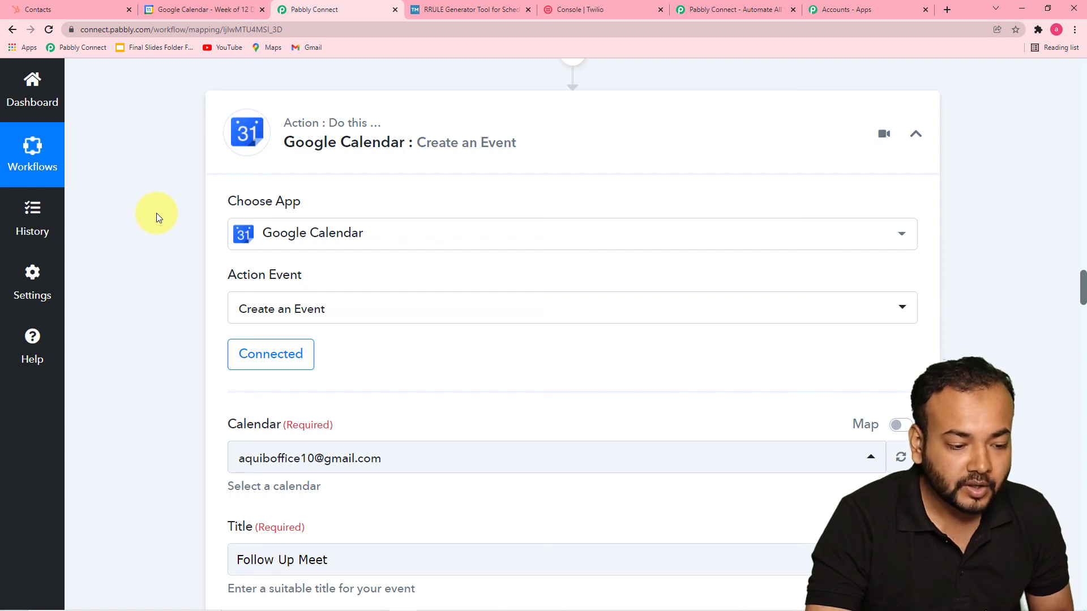
scroll(165, 205, "down", 9)
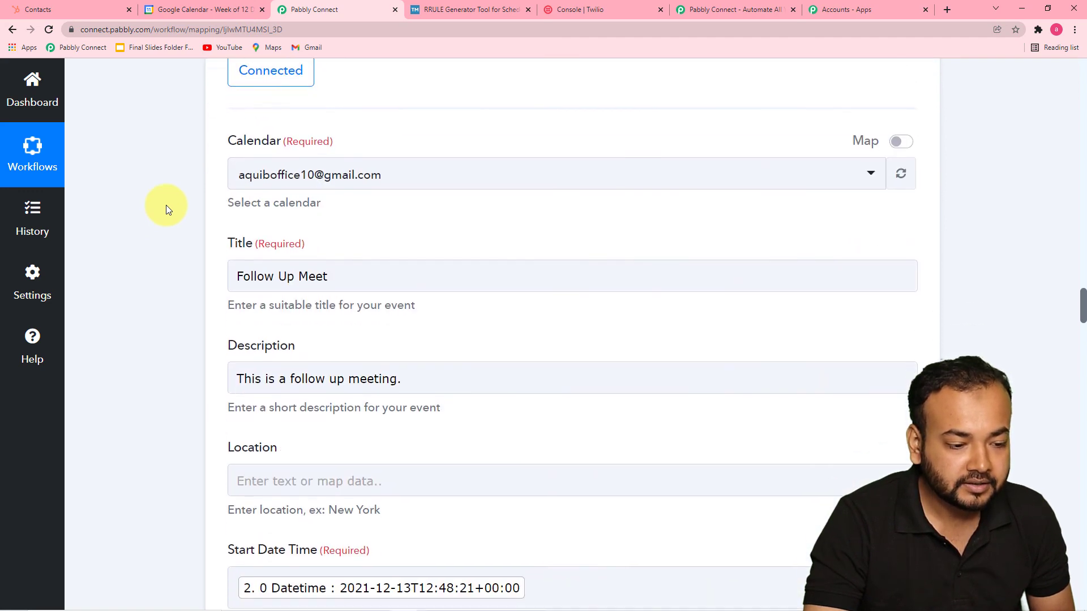
scroll(166, 205, "down", 4)
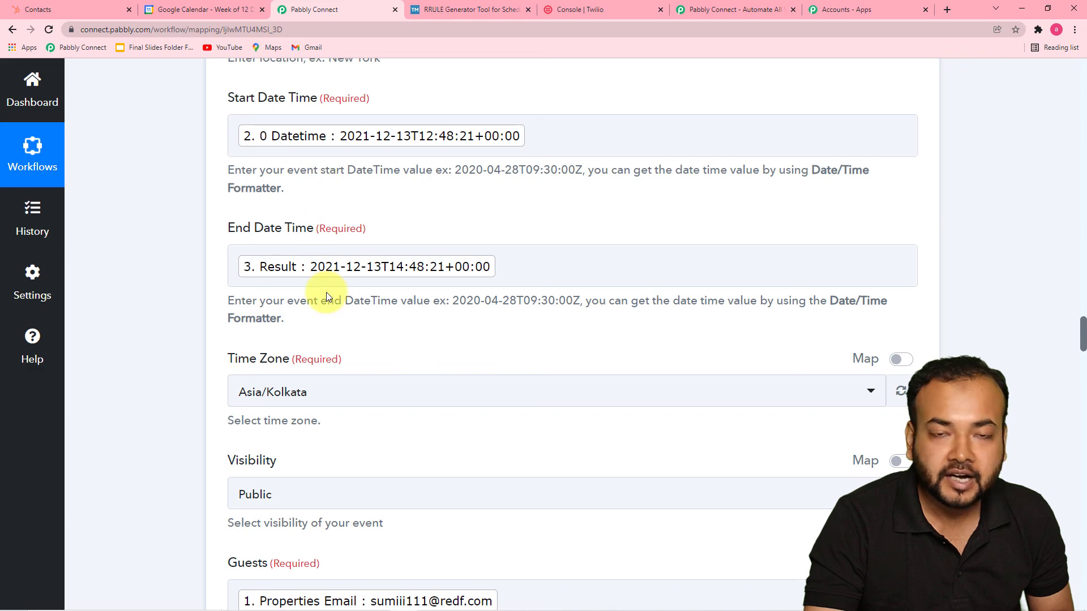
scroll(188, 261, "down", 1)
scroll(188, 257, "up", 1)
scroll(188, 257, "down", 8)
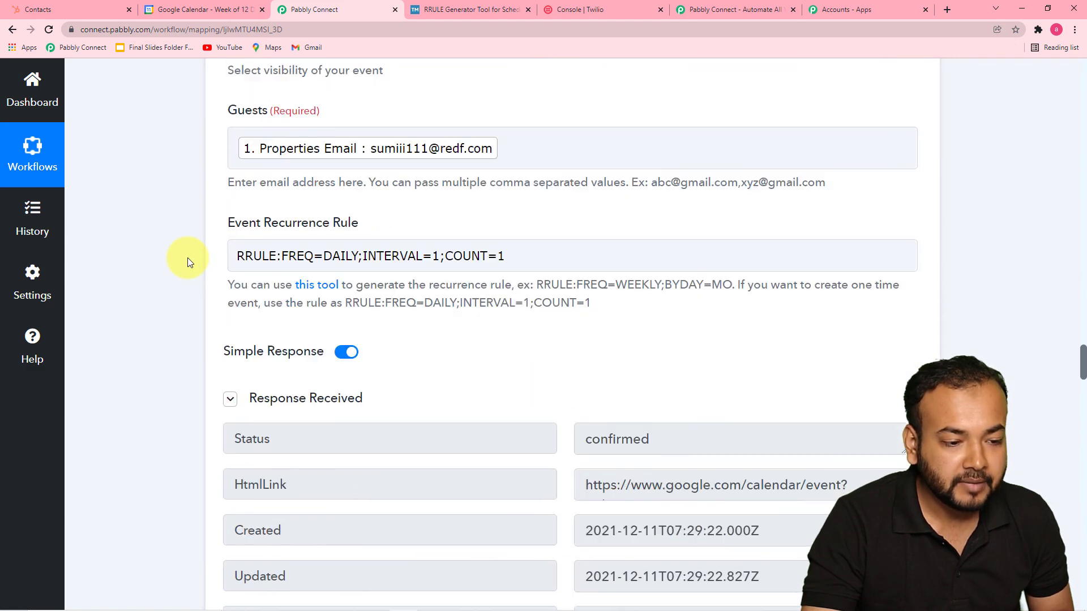
scroll(154, 244, "down", 9)
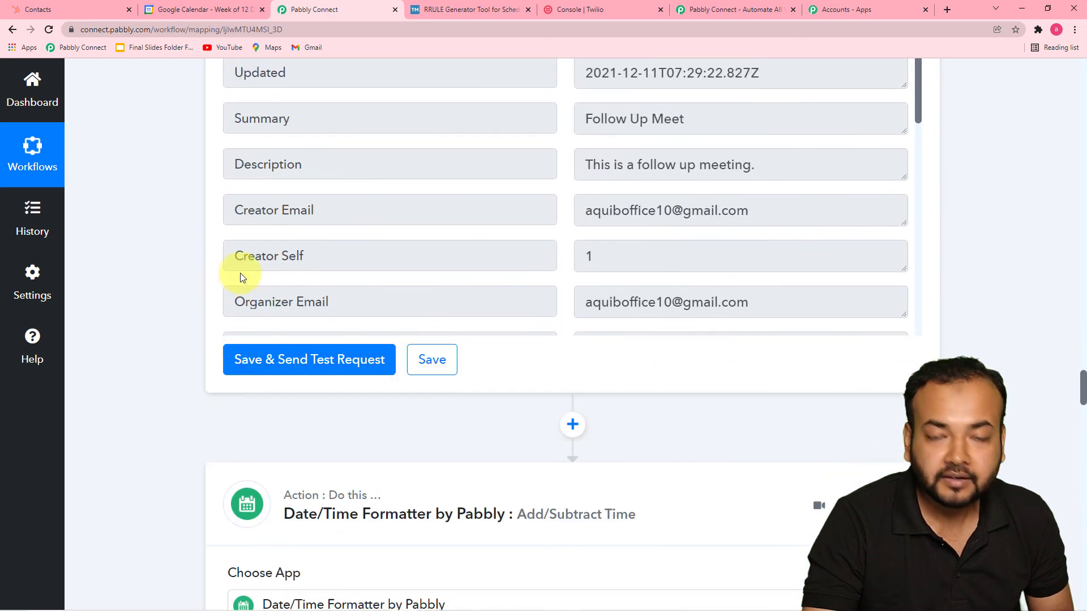
Review the Add/Subtract Time action after Google Calendar, checking its date, formats, expression and resulting reminder date.
scroll(118, 239, "down", 1)
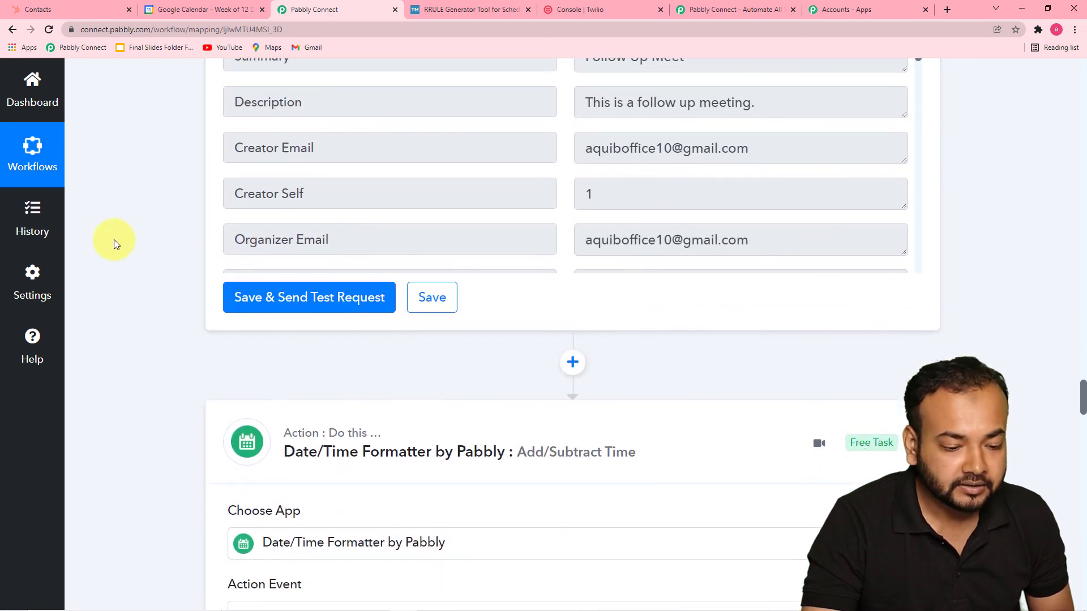
scroll(140, 238, "down", 2)
scroll(139, 238, "down", 3)
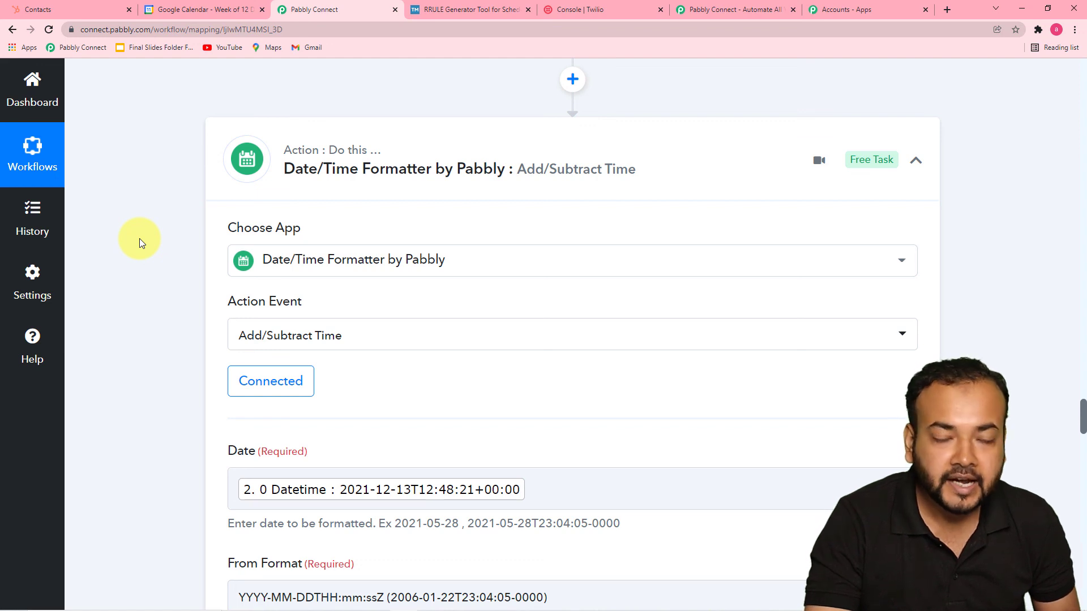
scroll(140, 239, "down", 2)
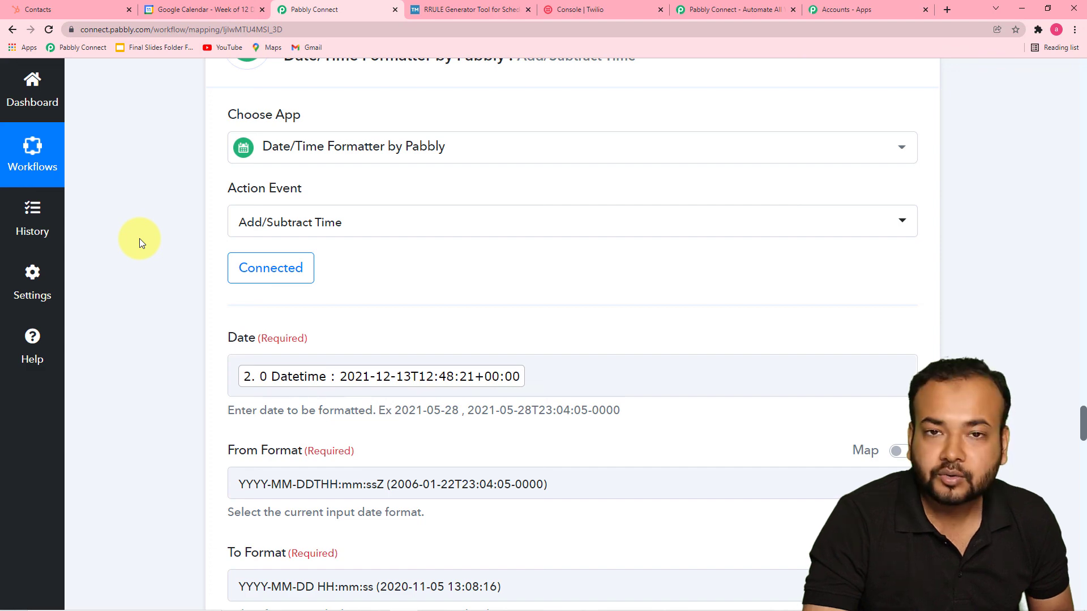
scroll(139, 239, "down", 5)
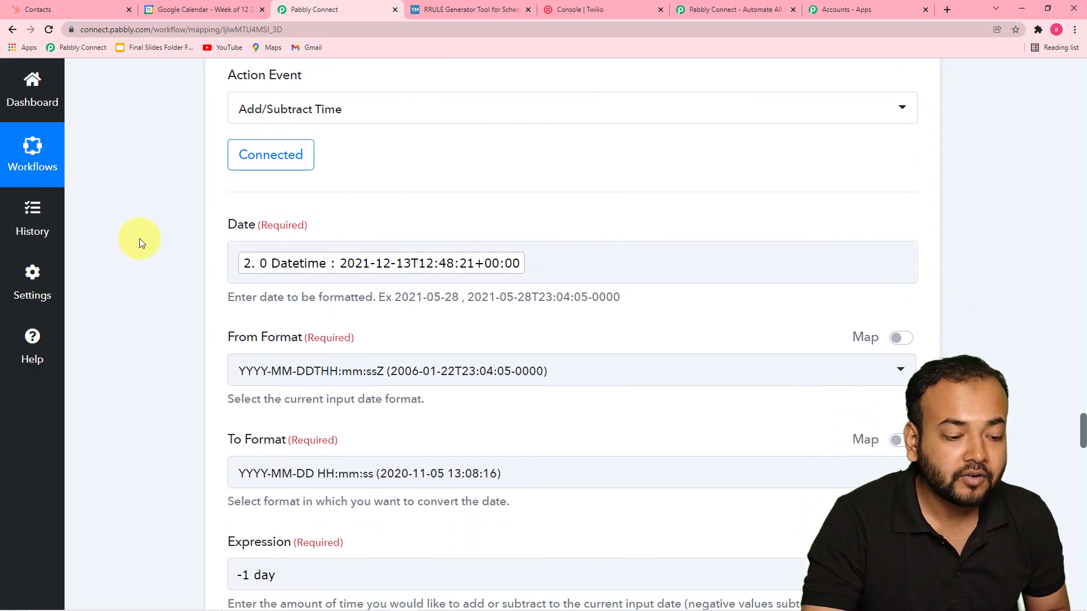
scroll(139, 239, "down", 3)
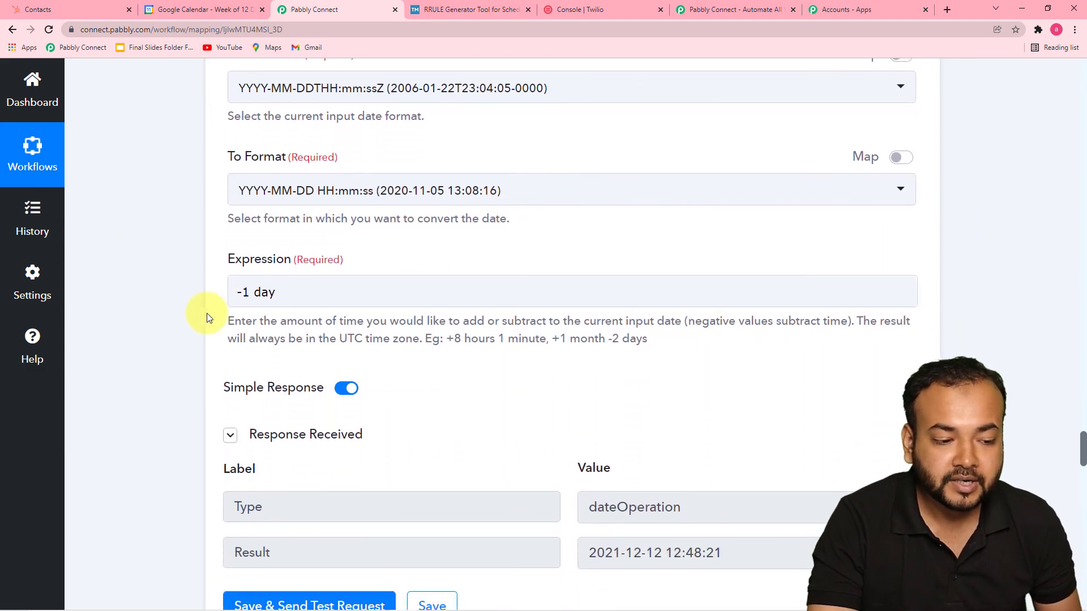
left_click(293, 299)
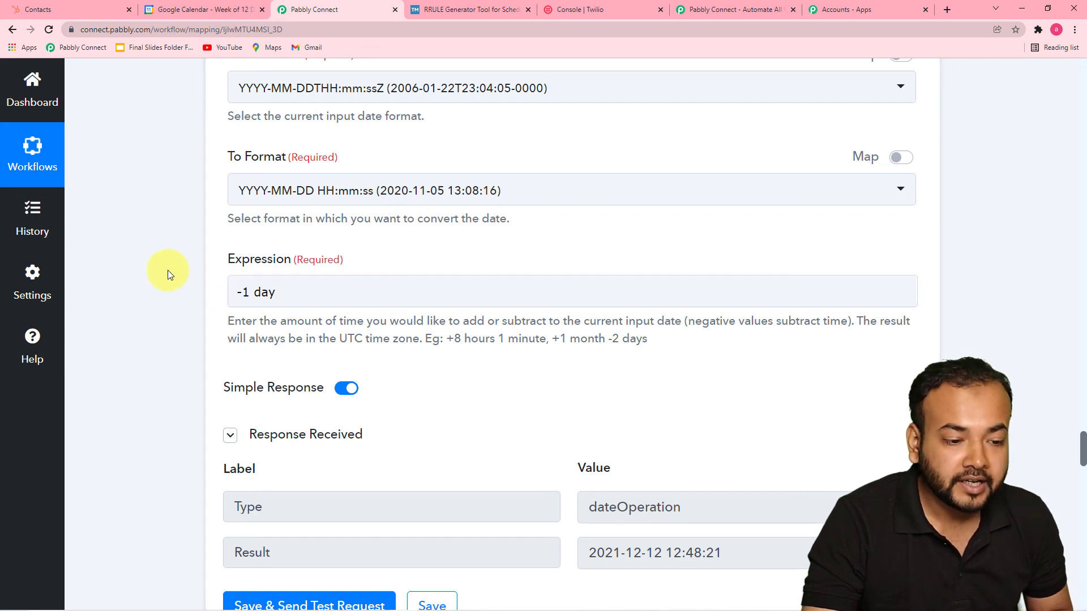
scroll(168, 268, "down", 2)
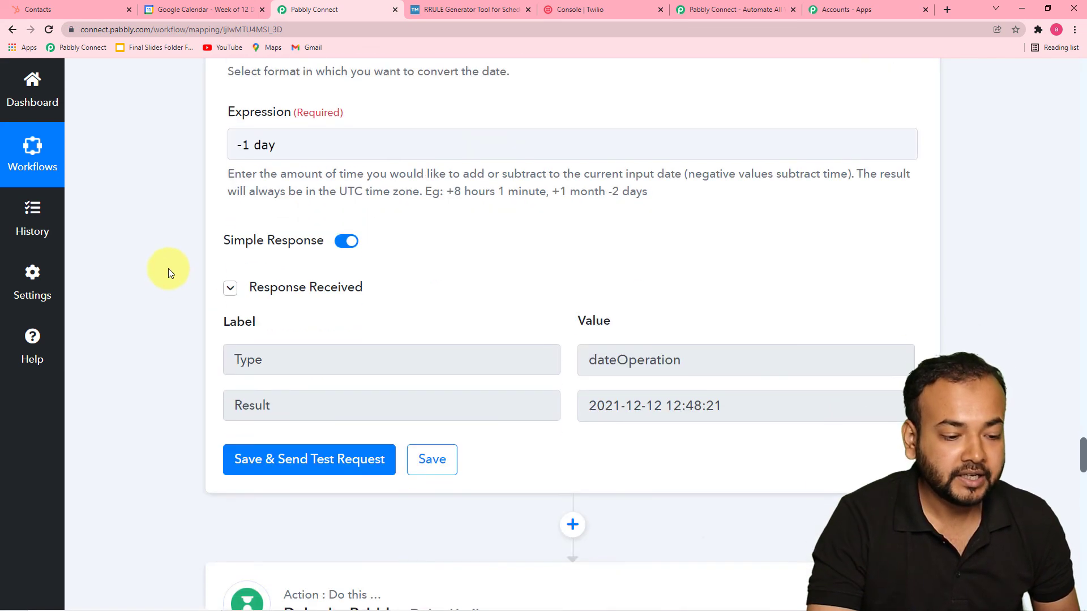
Review the Delay Until action's delay date and the Twilio Send SMS Message action's body, numbers and response.
scroll(168, 268, "down", 7)
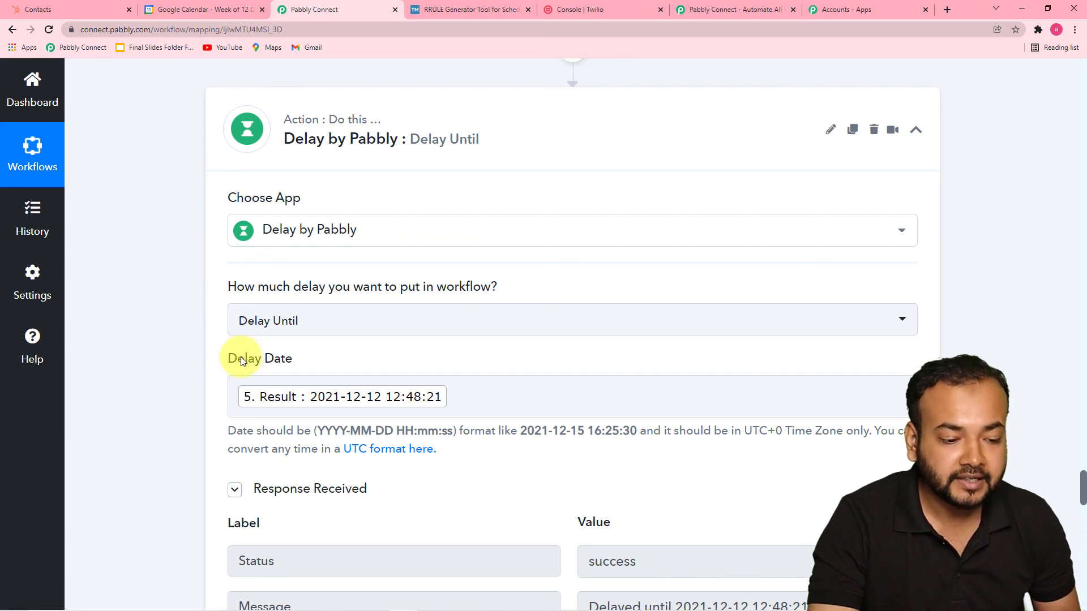
scroll(238, 374, "down", 2)
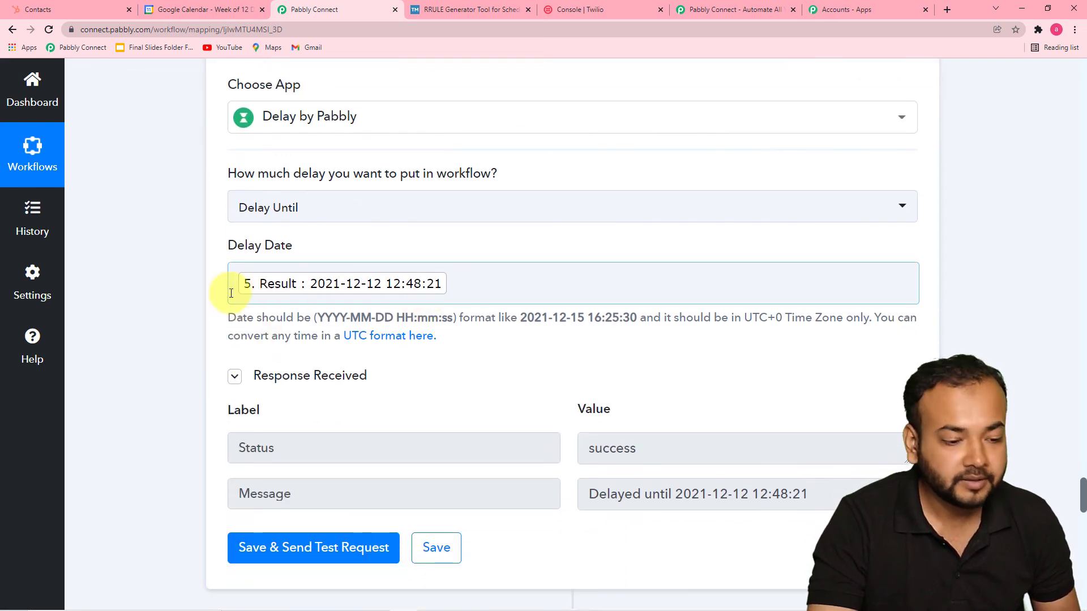
scroll(205, 291, "down", 6)
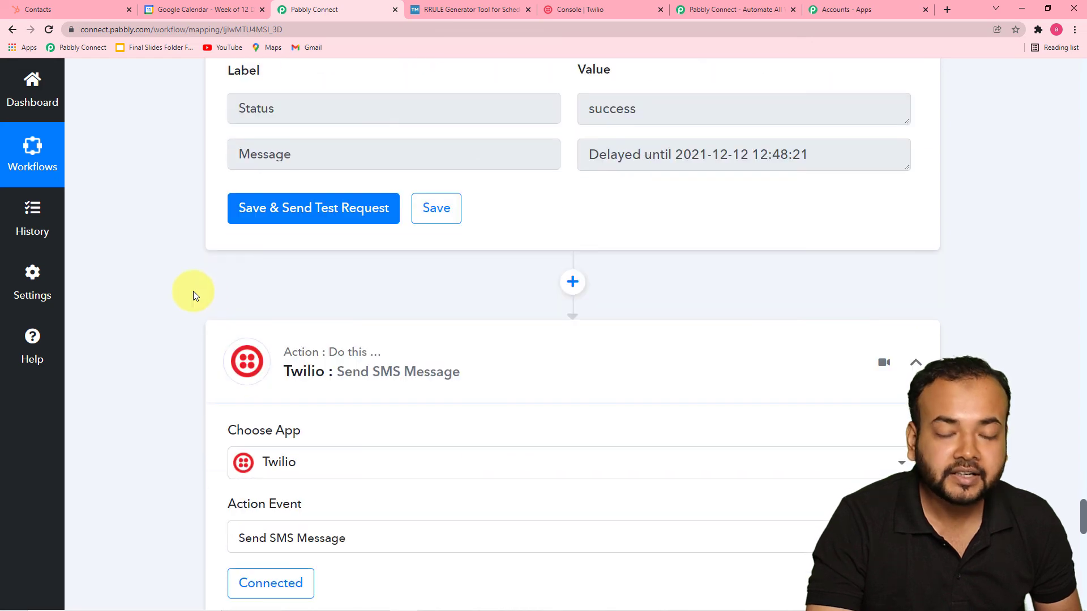
scroll(193, 291, "down", 6)
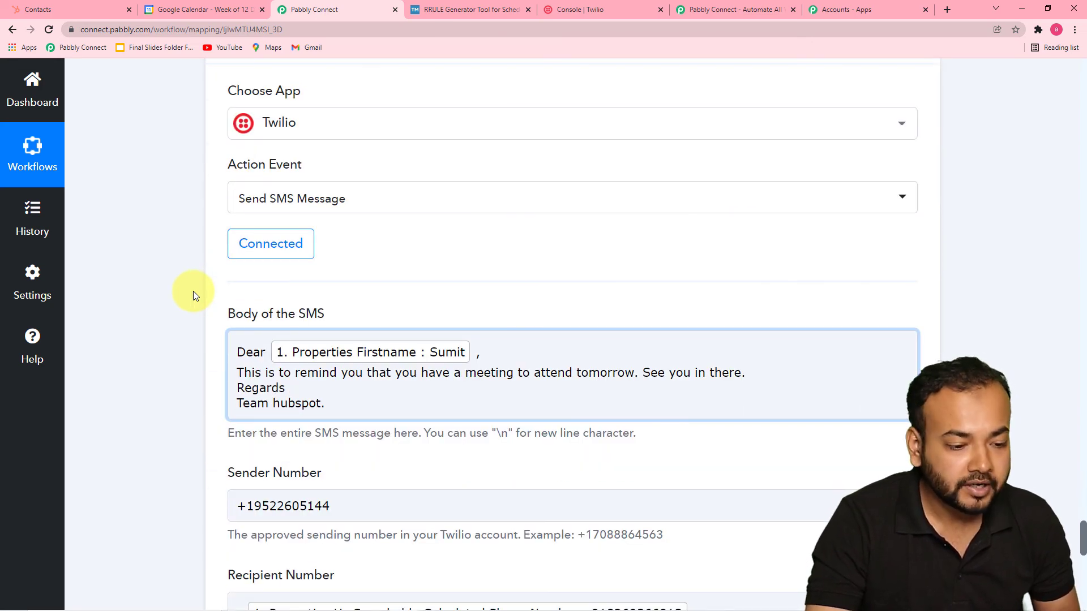
scroll(193, 291, "down", 2)
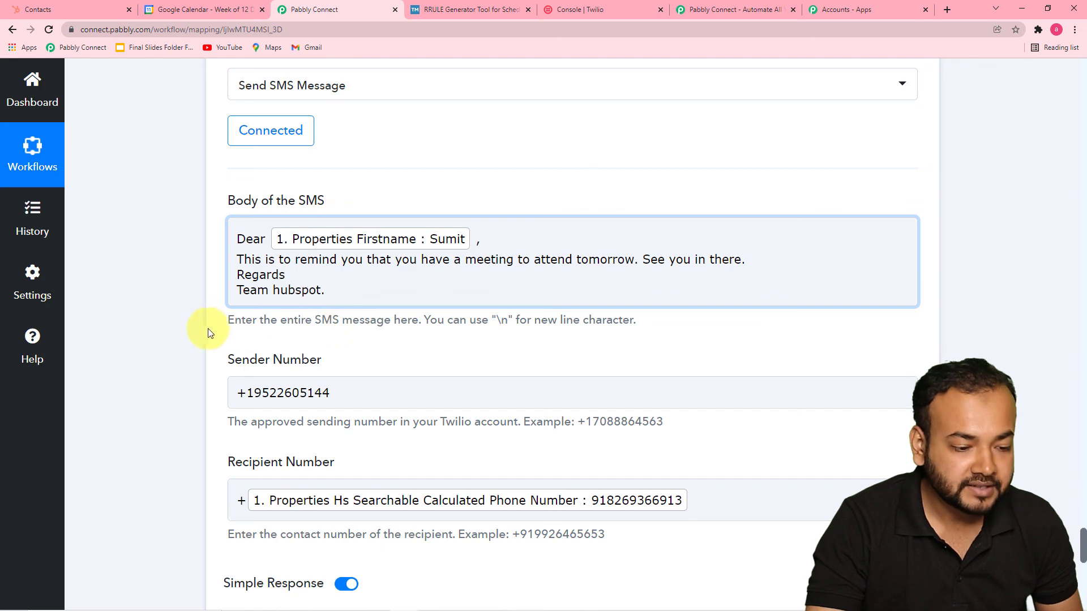
scroll(188, 333, "down", 3)
scroll(188, 333, "down", 3)
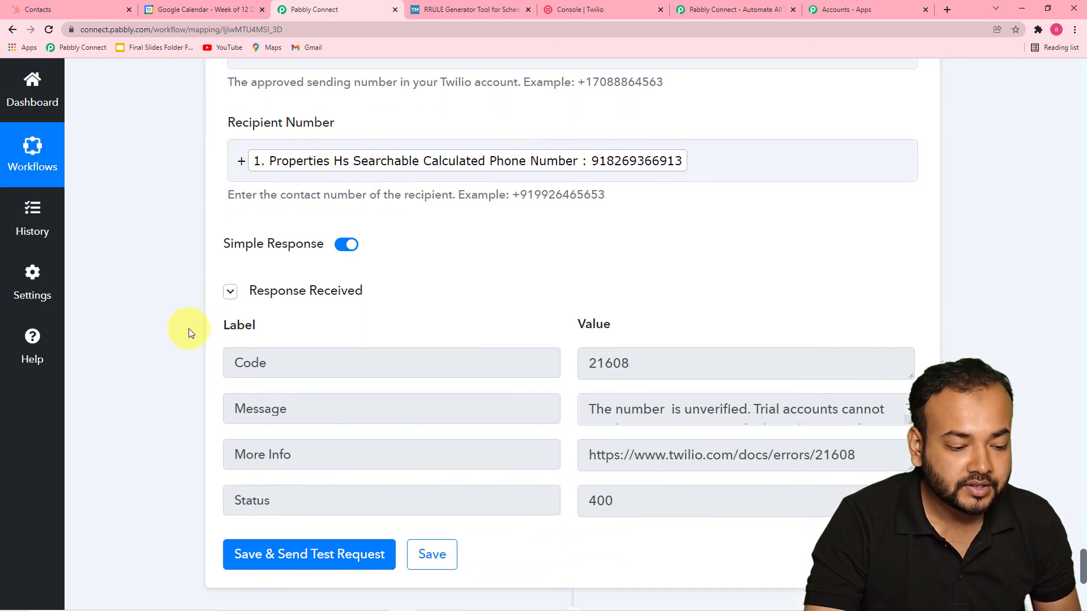
Save the Twilio Send SMS Message action and dismiss the confirmation.
scroll(188, 333, "down", 2)
left_click(432, 440)
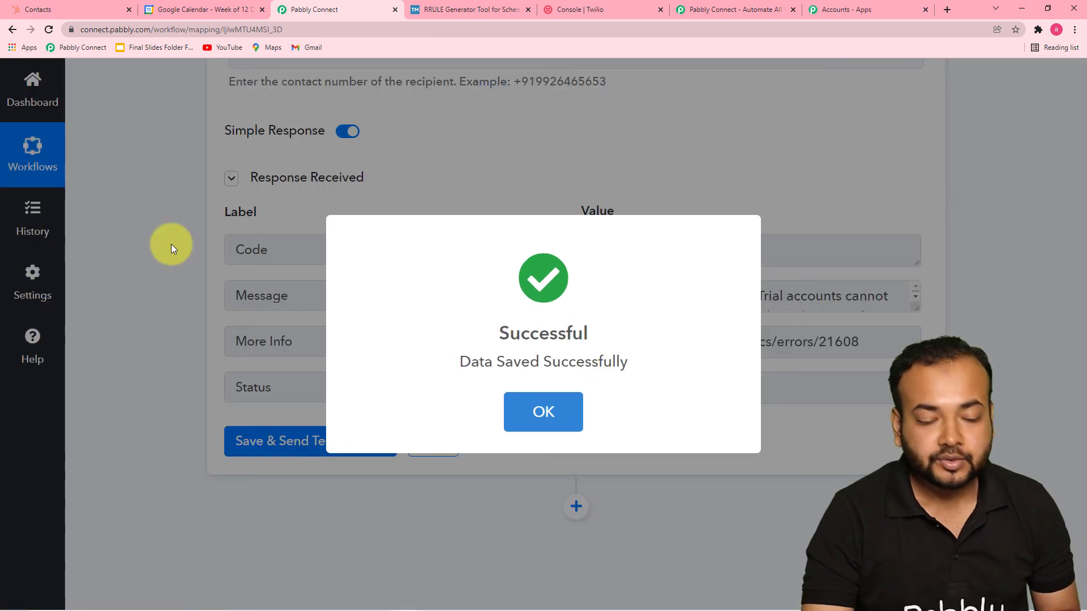
left_click(171, 245)
scroll(965, 253, "up", 4)
scroll(966, 250, "up", 10)
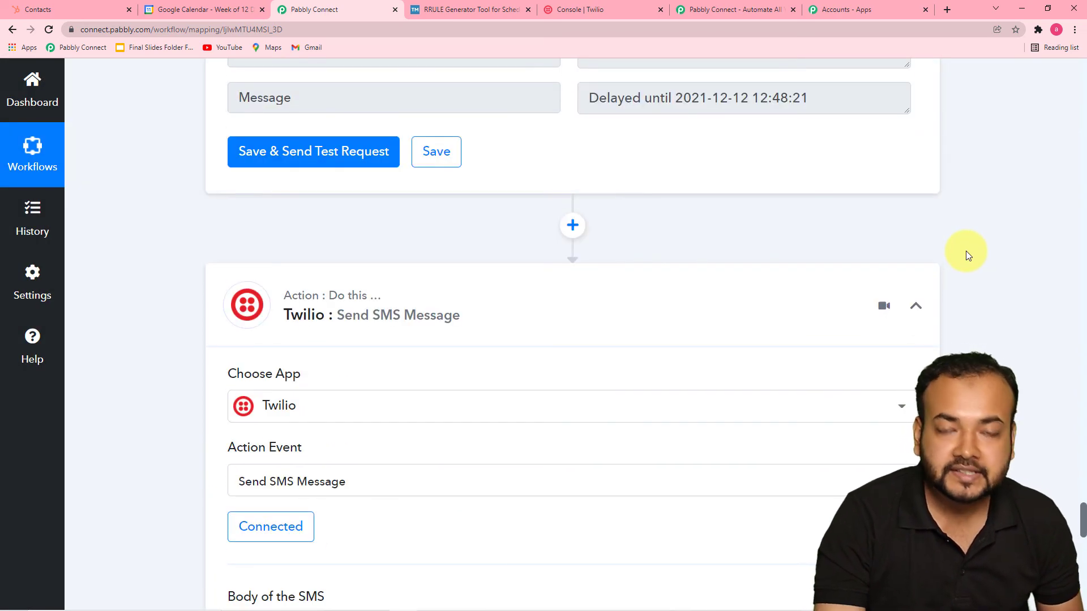